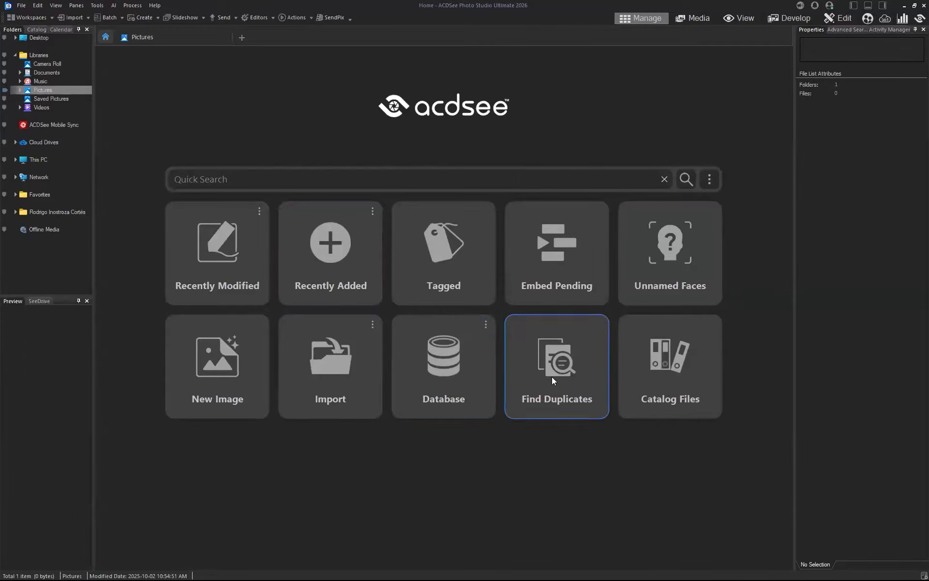
Search the Pictures folder and its subfolders for exact duplicates, limited to images
{"action": "left_click", "coordinate": [564, 380]}
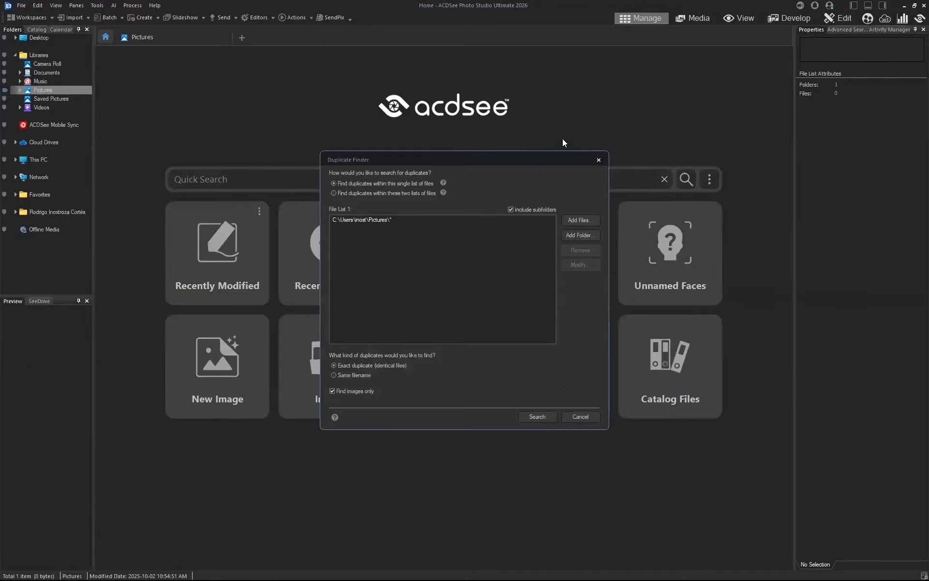
{"action": "left_click", "coordinate": [599, 160]}
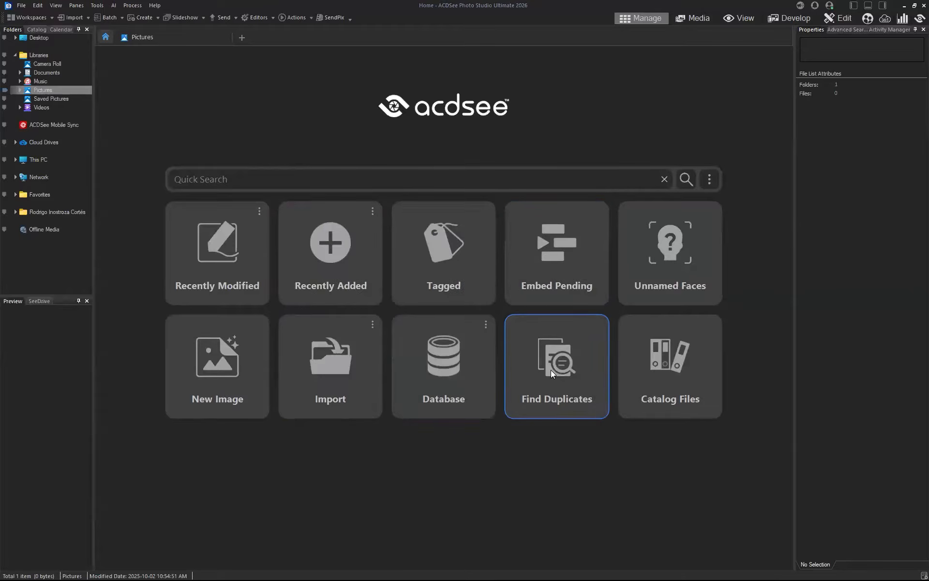
{"action": "left_click", "coordinate": [556, 373]}
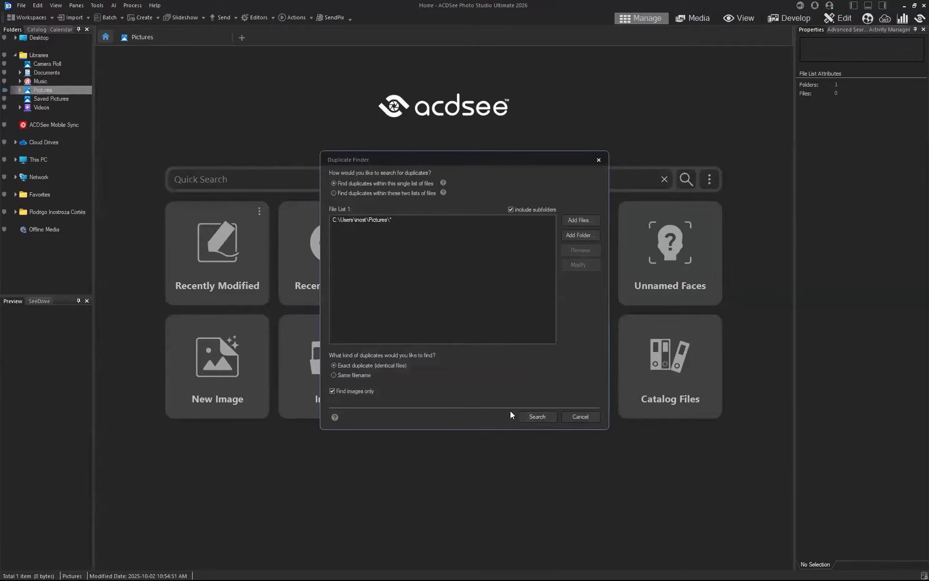
{"action": "left_click", "coordinate": [537, 417]}
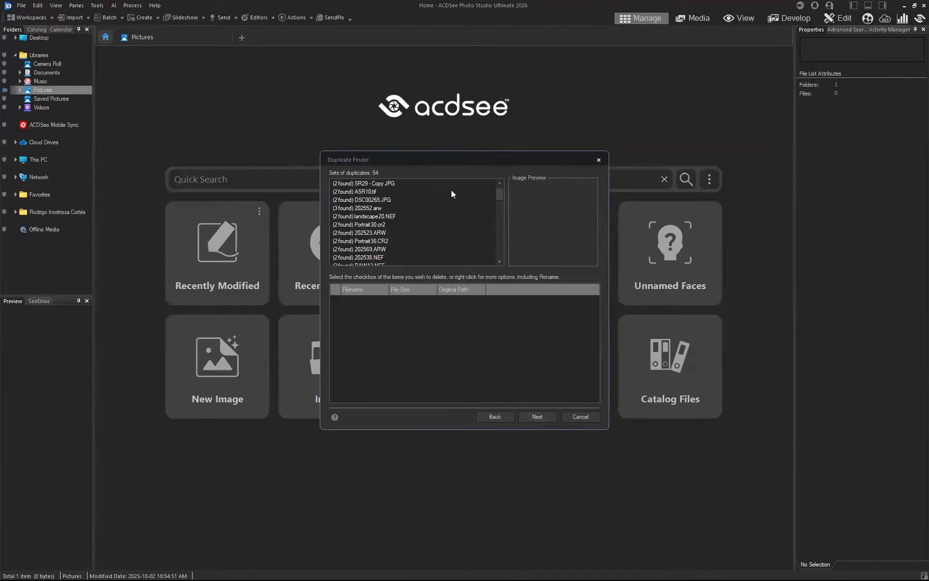
Review the duplicate sets for SR29 - Copy.JPG, ASR10.tif and DSC00265.JPG, and mark SR29 - Copy.JPG for deletion
{"action": "left_click", "coordinate": [375, 183]}
{"action": "left_click", "coordinate": [373, 191]}
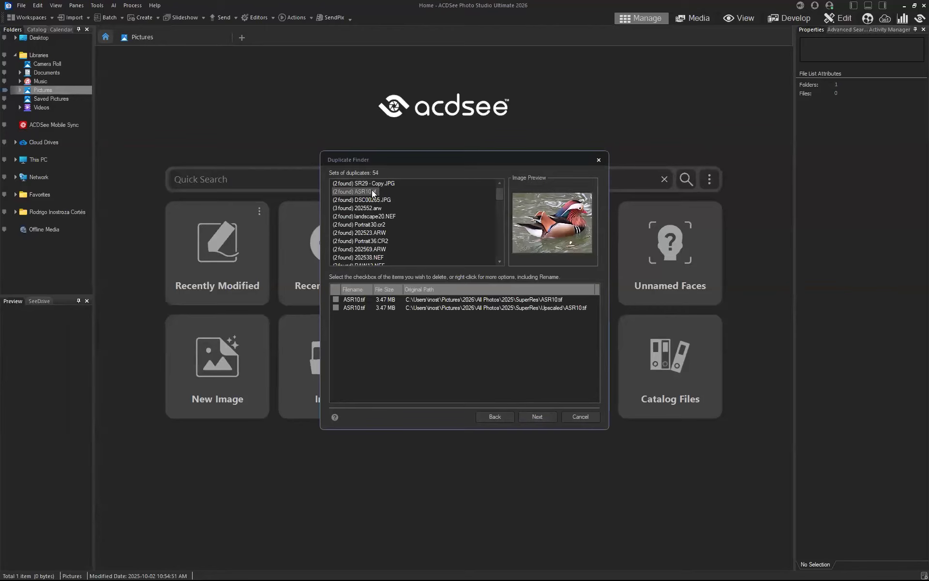
{"action": "left_click", "coordinate": [372, 199]}
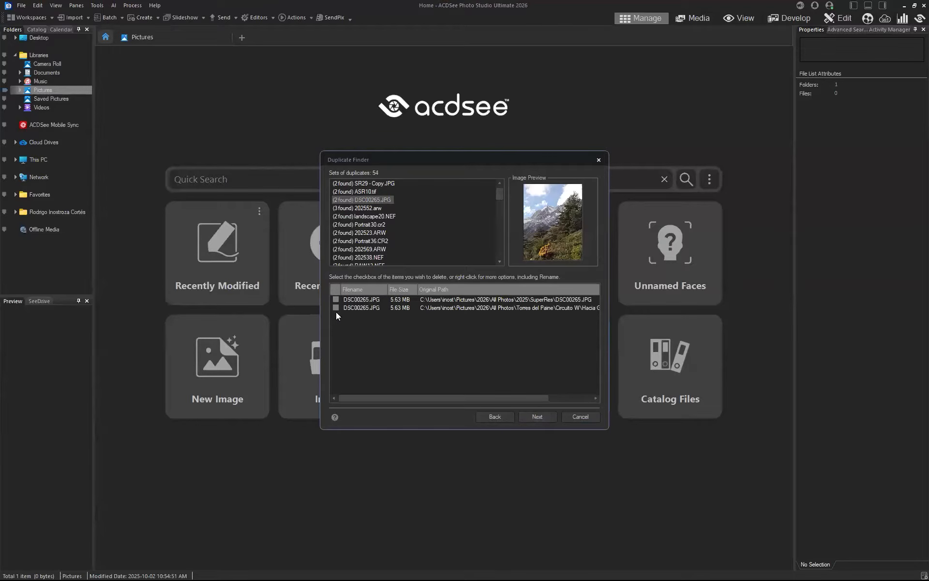
{"action": "left_click", "coordinate": [357, 308]}
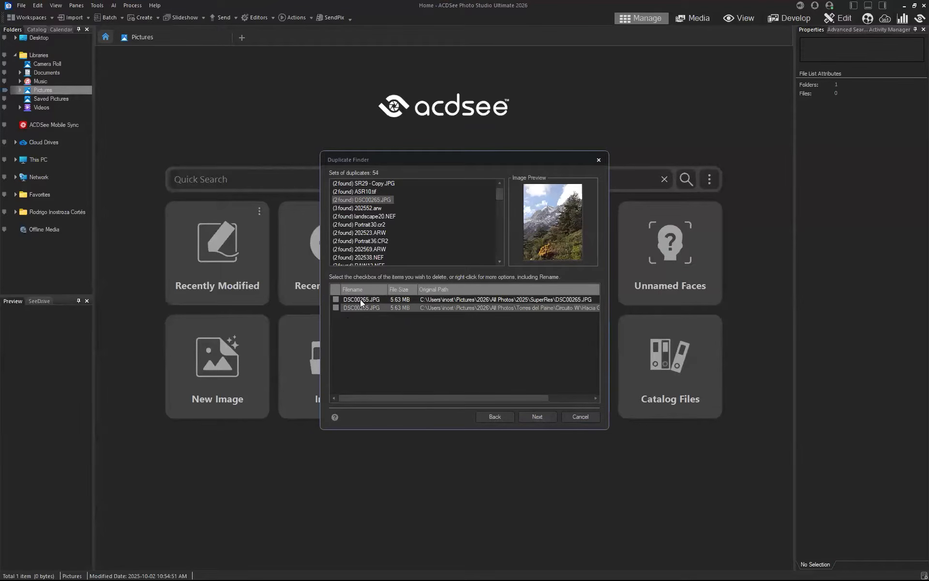
{"action": "left_click", "coordinate": [360, 299]}
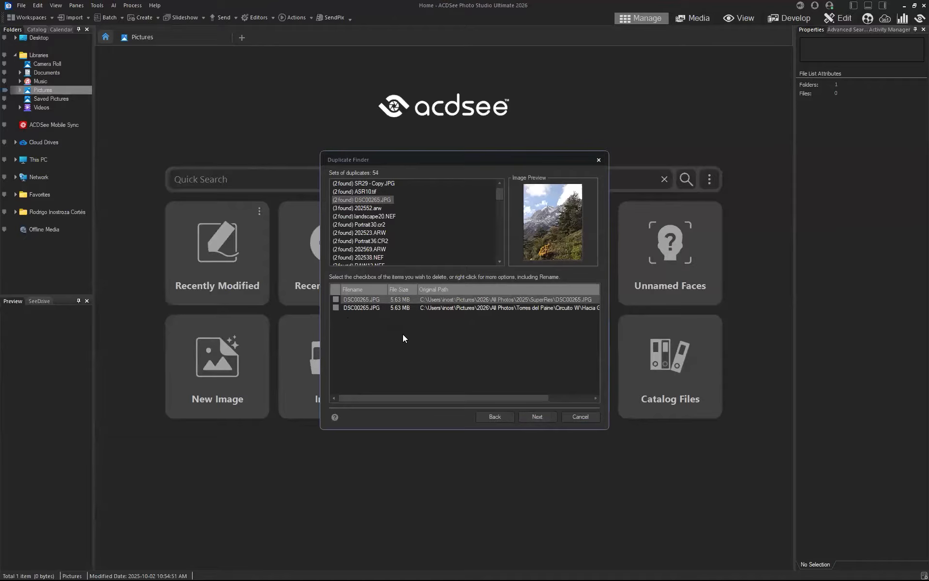
{"action": "left_click", "coordinate": [372, 183]}
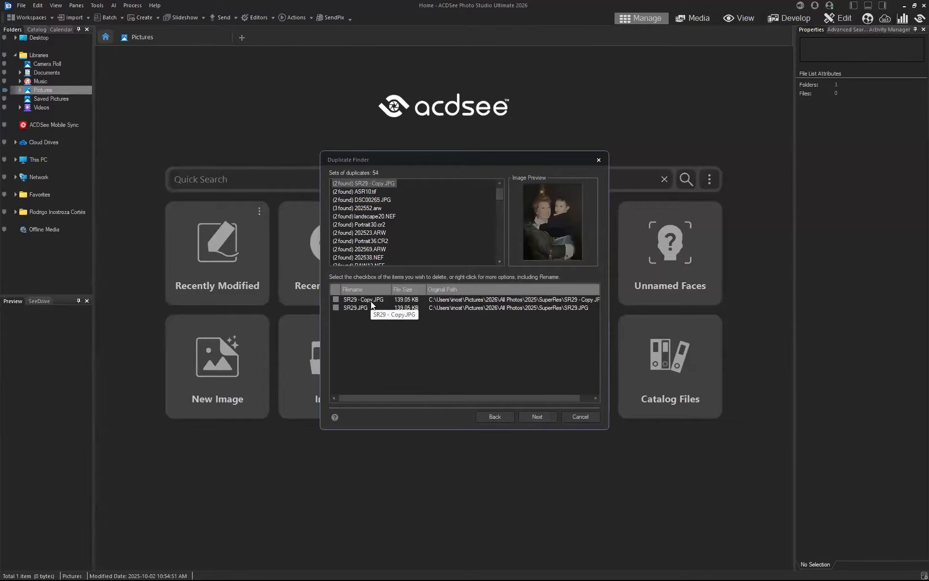
{"action": "left_click", "coordinate": [336, 299]}
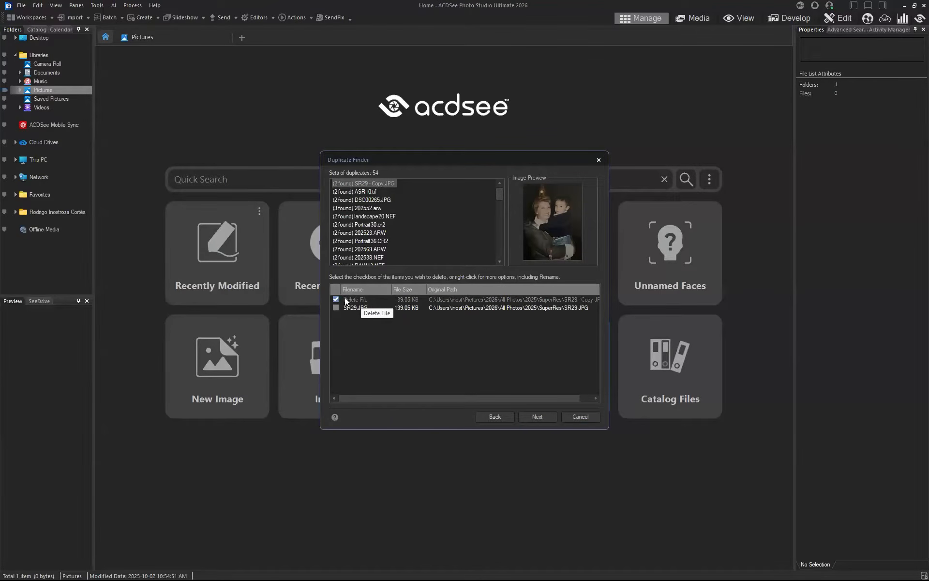
Mark ASR10.tif in the Upscaled folder and DSC00265.JPG in the SuperRes folder for deletion, and delete all marked duplicates
{"action": "left_click", "coordinate": [372, 191]}
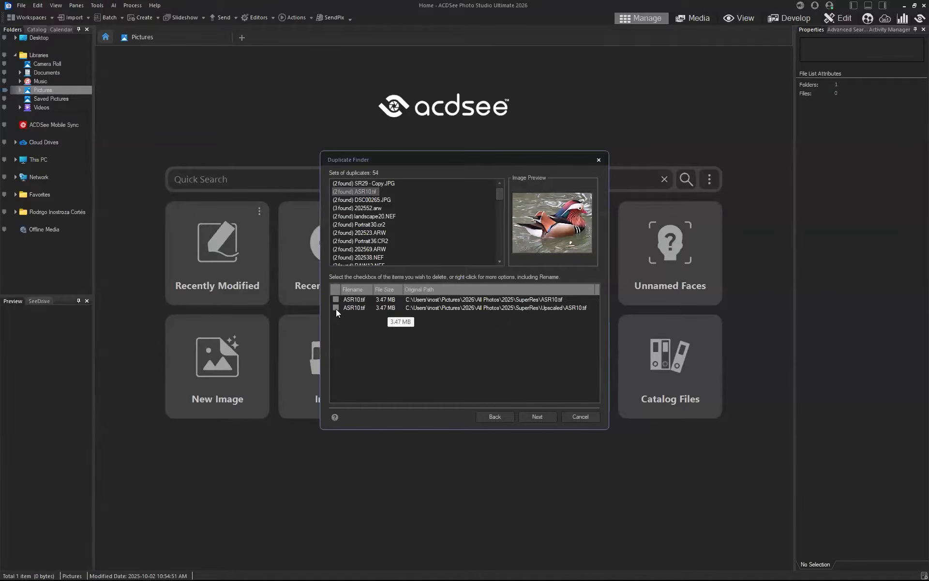
{"action": "left_click", "coordinate": [366, 200]}
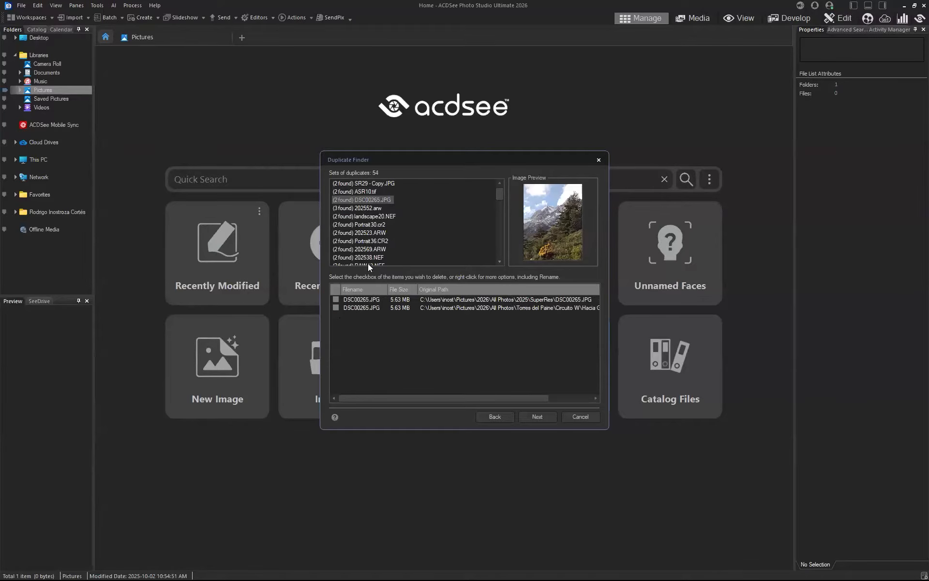
{"action": "left_click", "coordinate": [337, 299]}
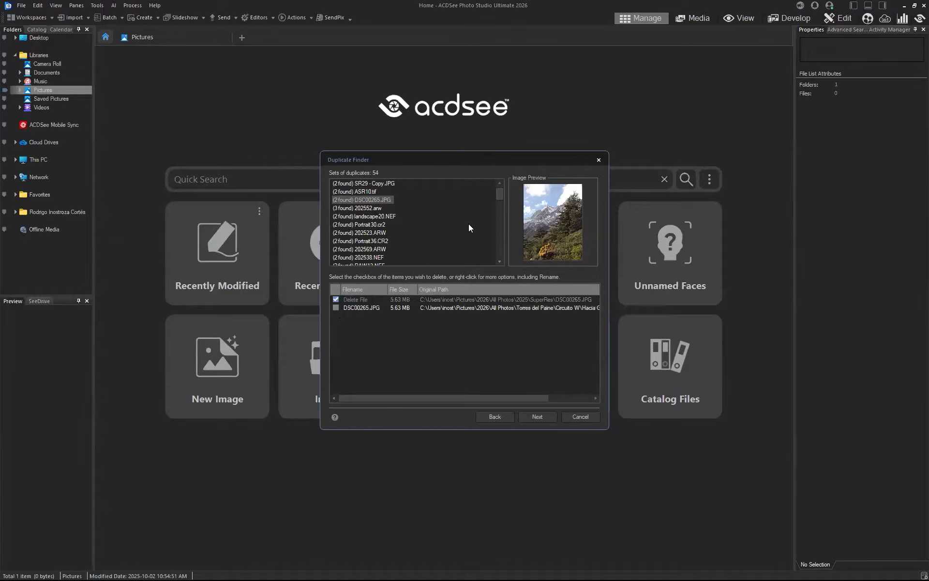
{"action": "left_click", "coordinate": [537, 417]}
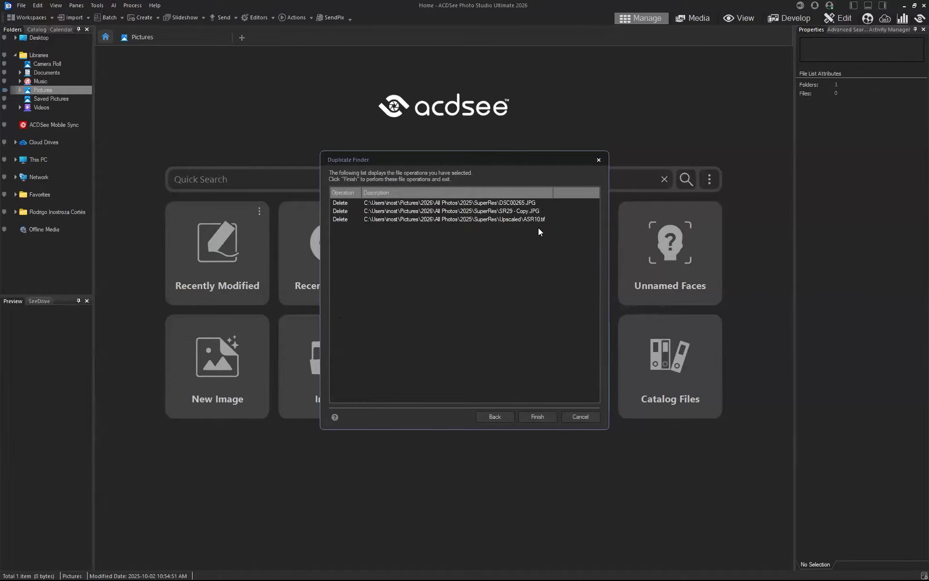
{"action": "left_click", "coordinate": [549, 417]}
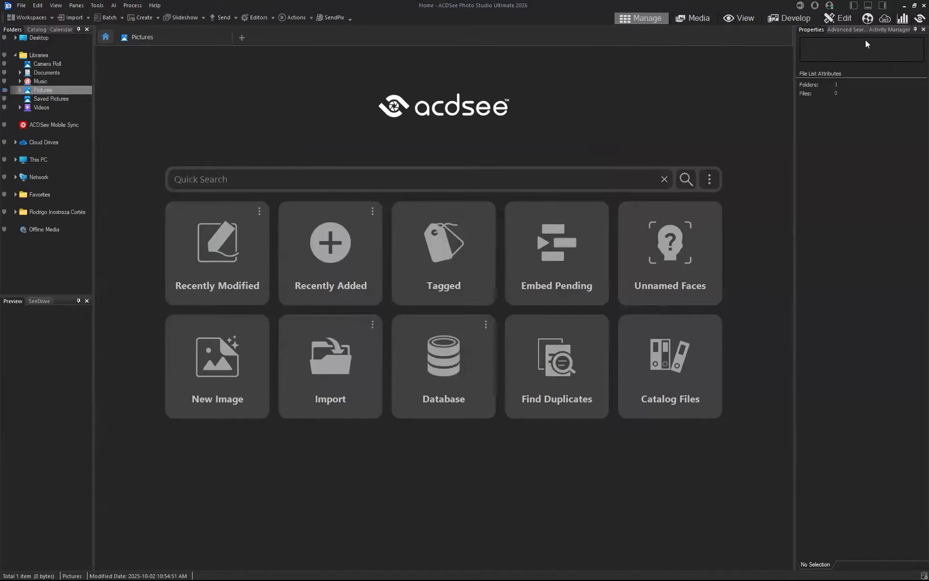
Display the Activity Manager to check the queued and idle activities
{"action": "left_click", "coordinate": [883, 30]}
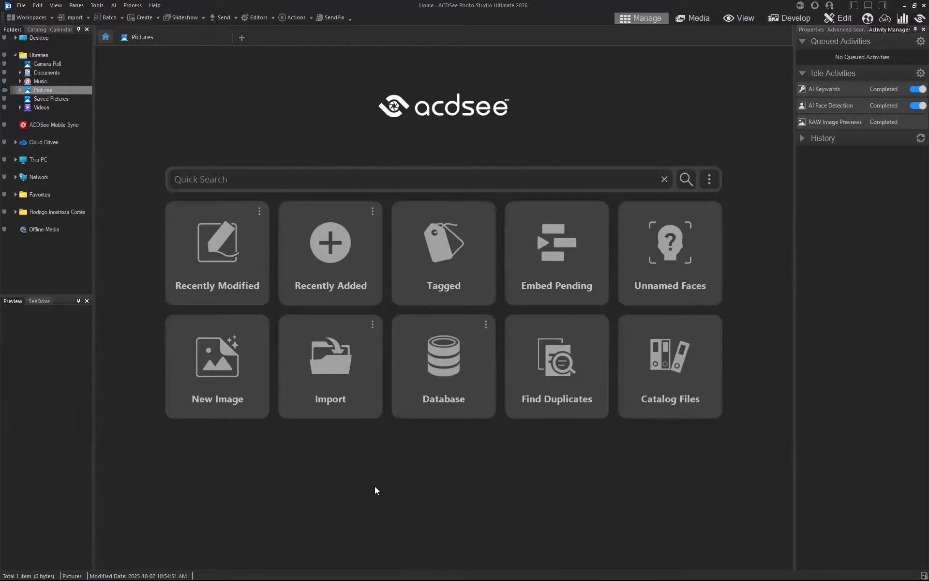
Start an import from KINGSTON (D:), select only the .RW2 file type and show just the selected items
{"action": "left_click", "coordinate": [344, 346]}
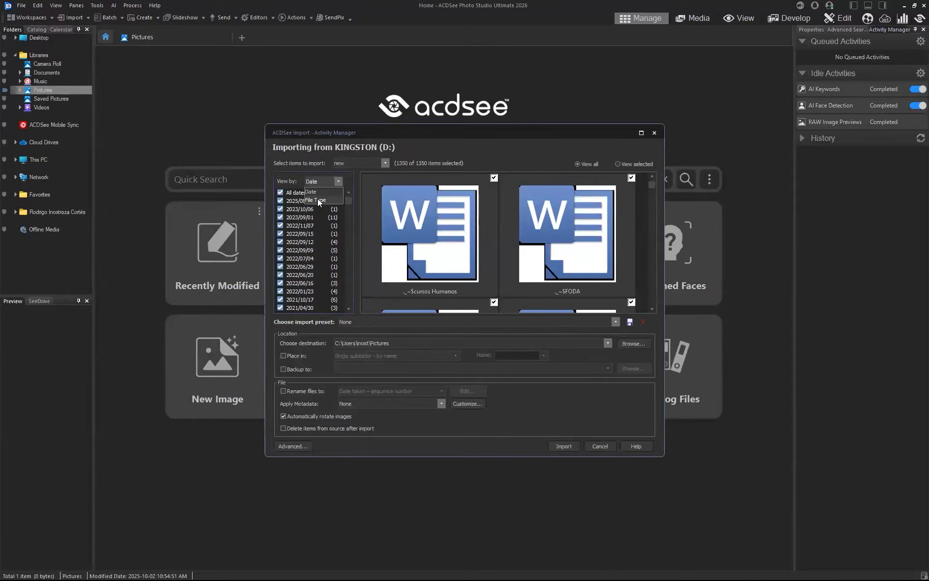
{"action": "left_click", "coordinate": [318, 199]}
{"action": "left_click", "coordinate": [285, 194]}
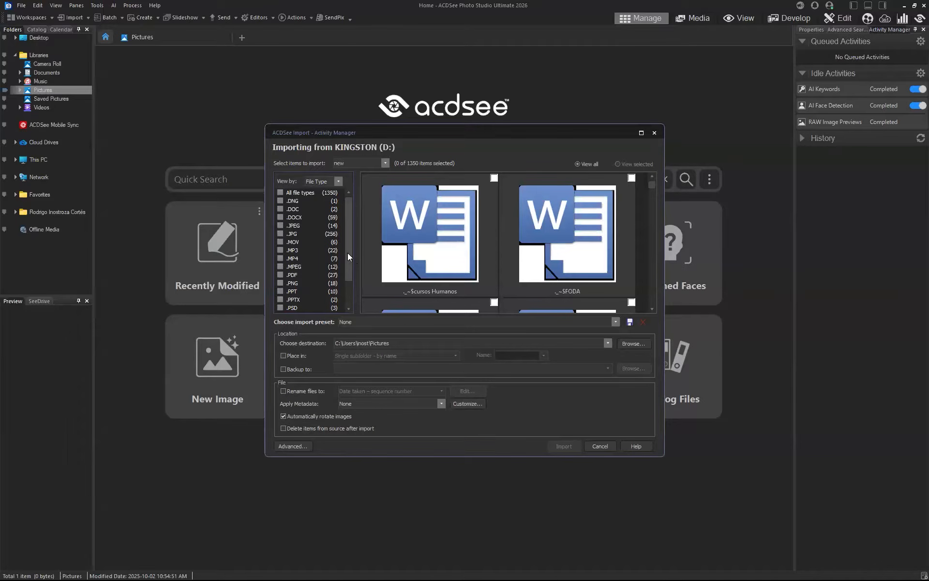
{"action": "left_click_drag", "start_coordinate": [347, 256], "coordinate": [347, 287]}
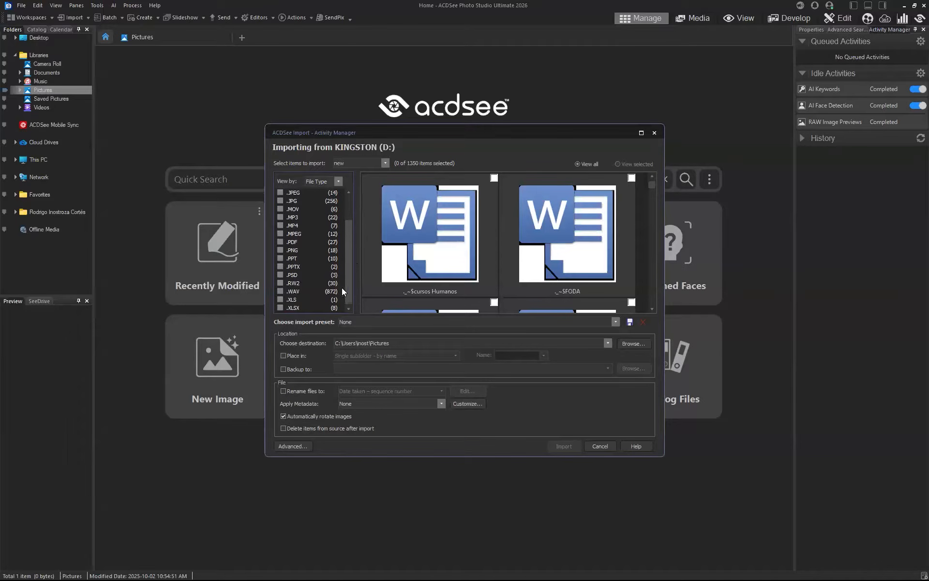
{"action": "left_click", "coordinate": [280, 283]}
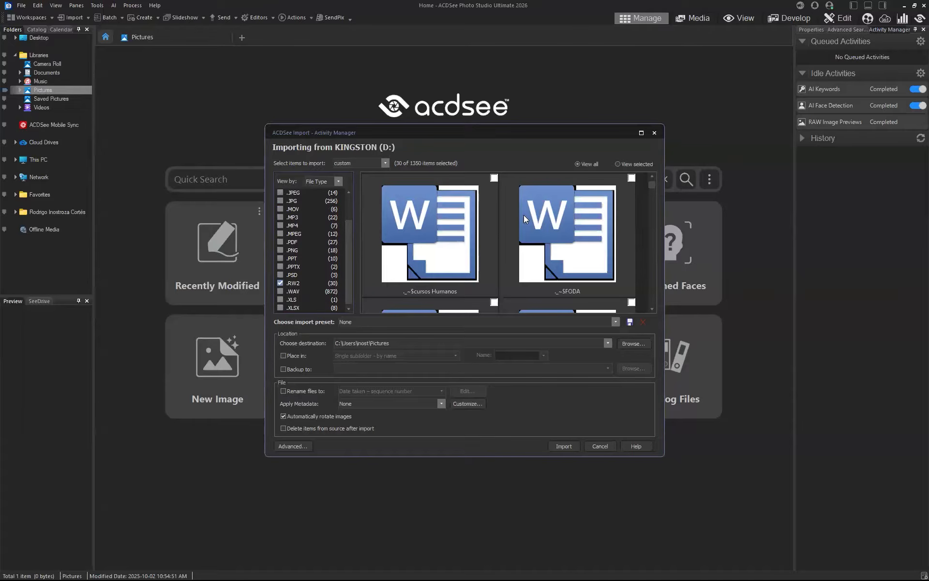
{"action": "left_click", "coordinate": [618, 164]}
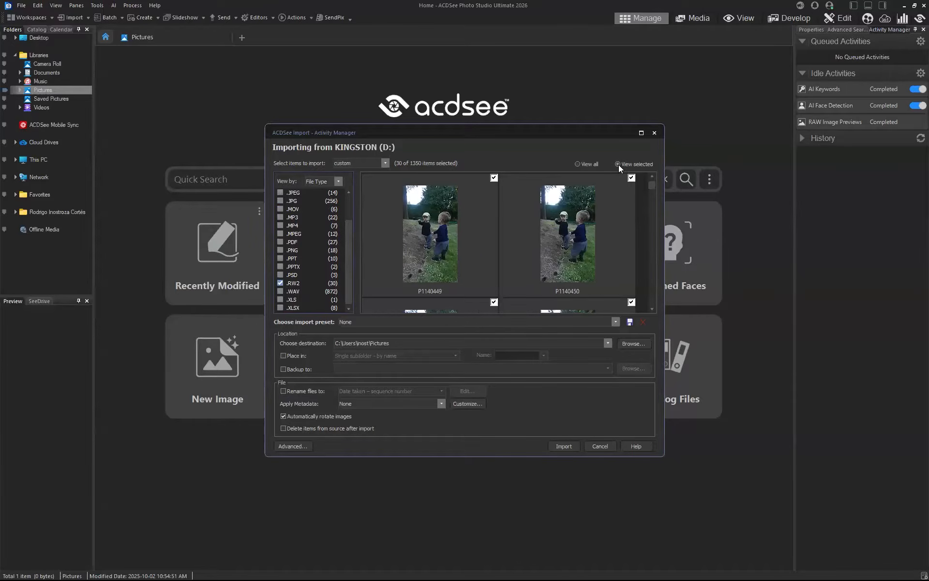
{"action": "left_click_drag", "start_coordinate": [652, 190], "coordinate": [651, 203]}
{"action": "left_click_drag", "start_coordinate": [651, 210], "coordinate": [662, 171]}
Create a folder with the child's first name inside Pictures and set it as the import destination
{"action": "left_click", "coordinate": [622, 345]}
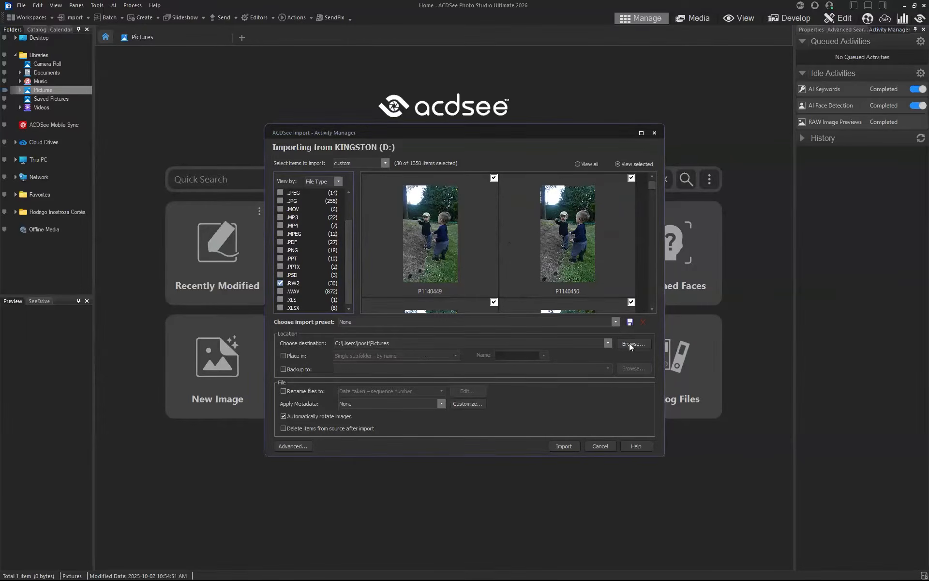
{"action": "left_click", "coordinate": [414, 301]}
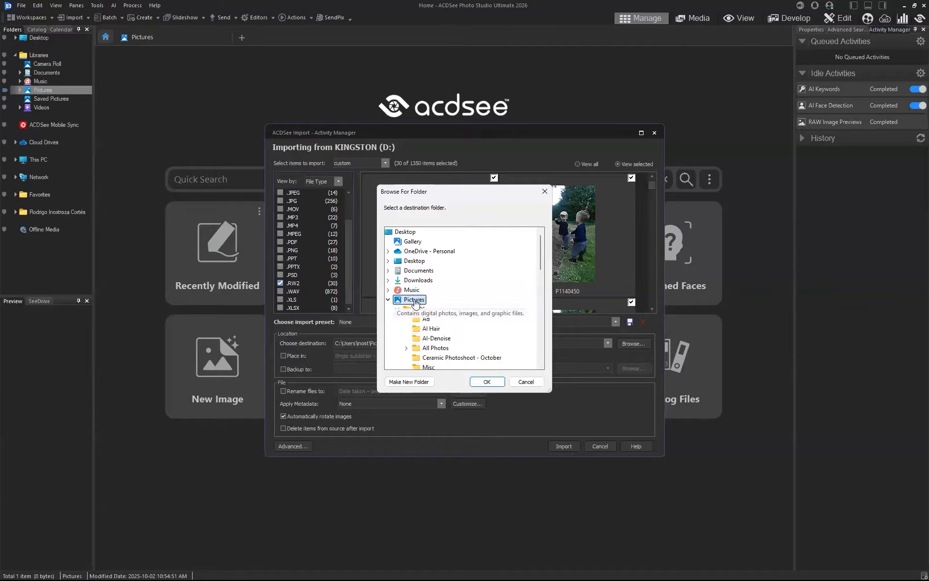
{"action": "left_click", "coordinate": [421, 381]}
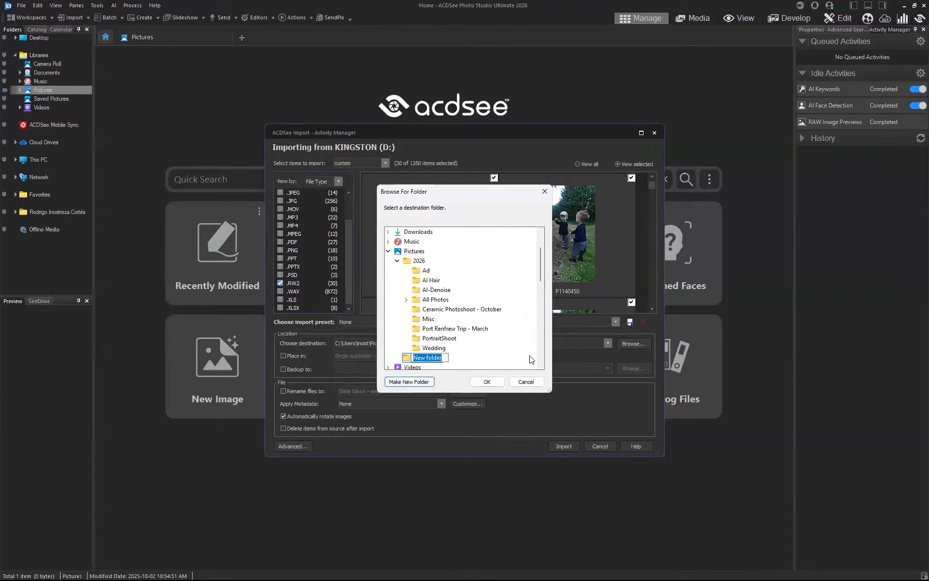
{"action": "type", "text": "Clemente"}
{"action": "left_click", "coordinate": [502, 382]}
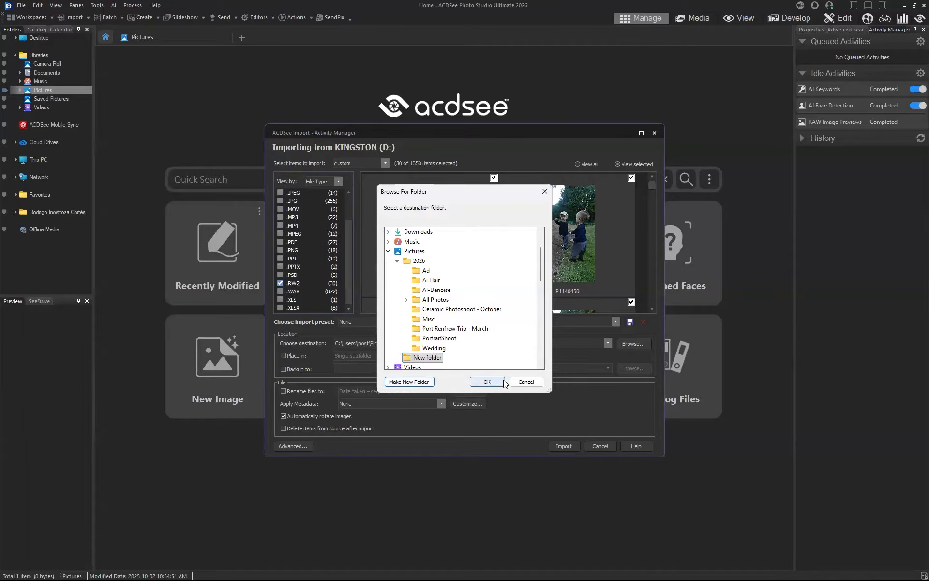
{"action": "left_click", "coordinate": [502, 383]}
{"action": "left_click", "coordinate": [633, 344]}
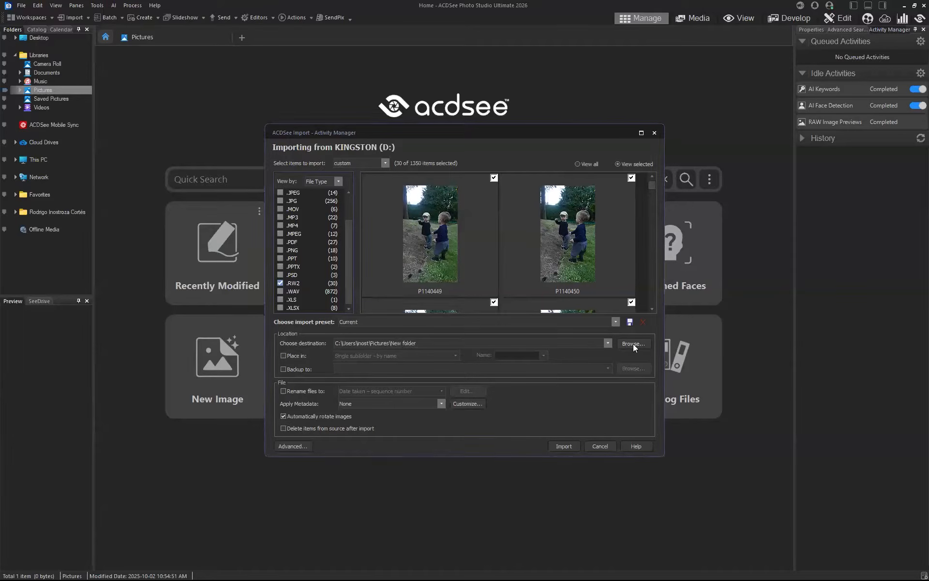
{"action": "left_click", "coordinate": [430, 322]}
{"action": "left_click", "coordinate": [494, 382]}
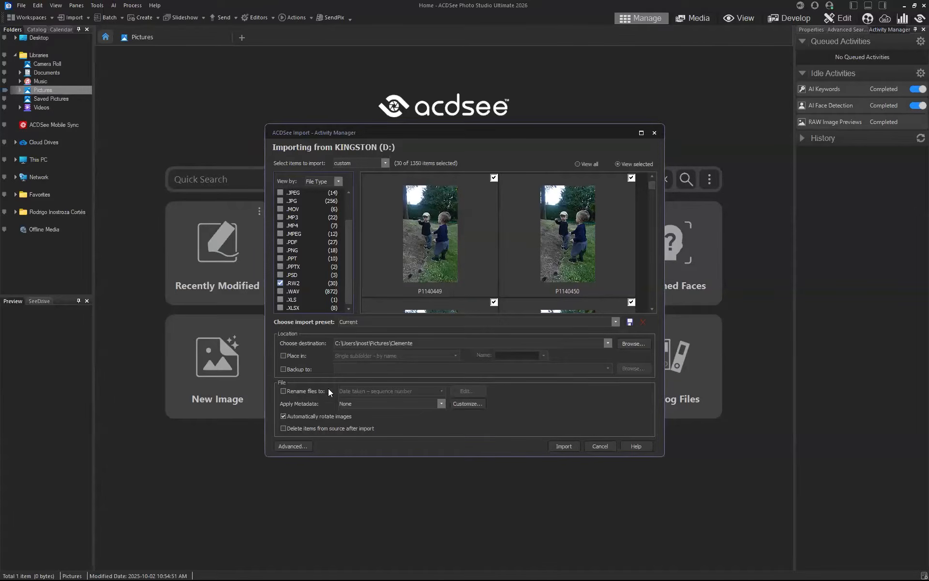
Enable renaming of the imported files and set the rename template to the child's first name followed by ##
{"action": "left_click", "coordinate": [283, 391]}
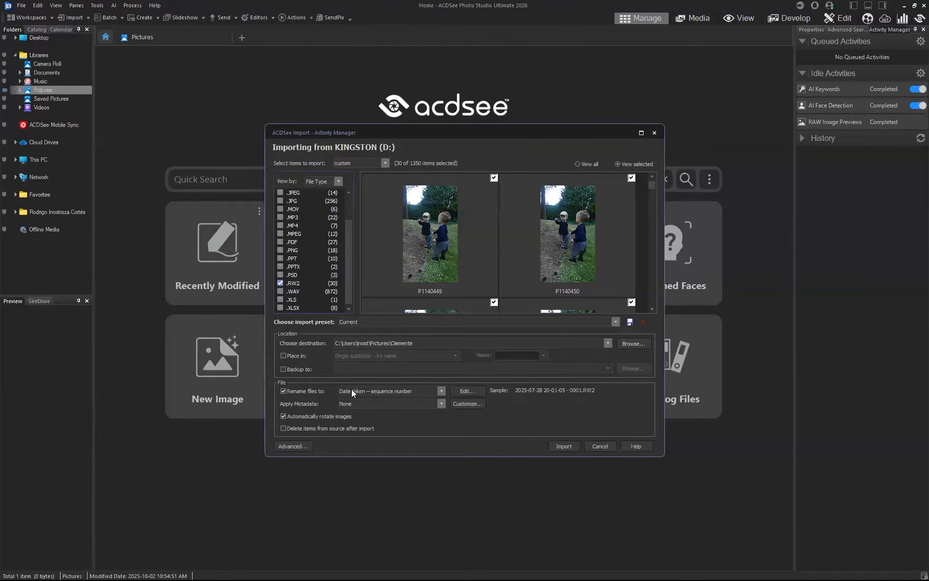
{"action": "left_click", "coordinate": [442, 391]}
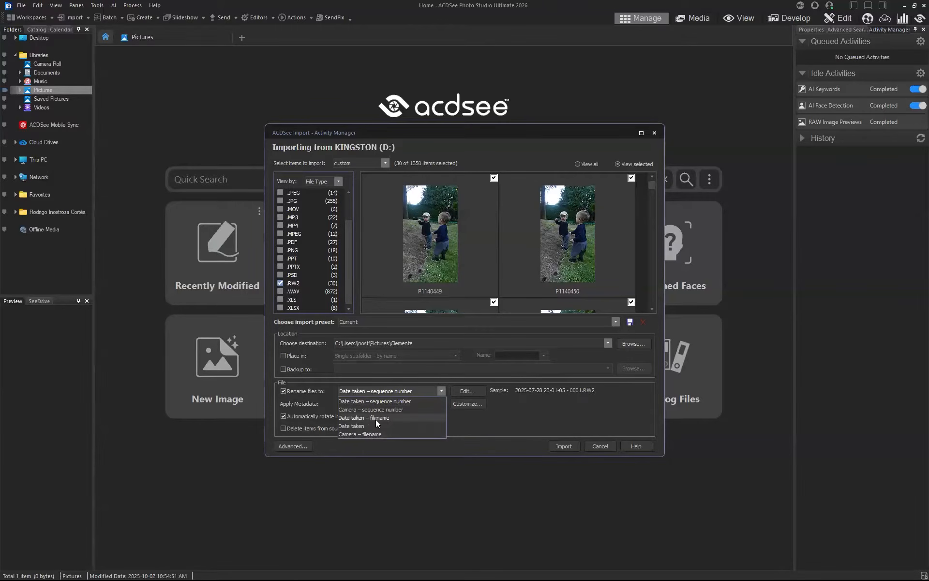
{"action": "left_click", "coordinate": [478, 392]}
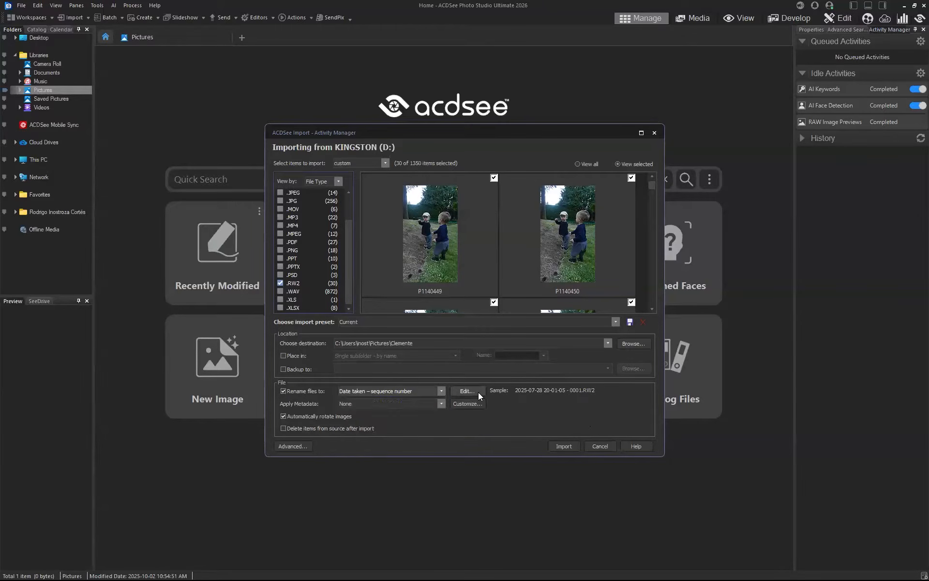
{"action": "left_click", "coordinate": [477, 391]}
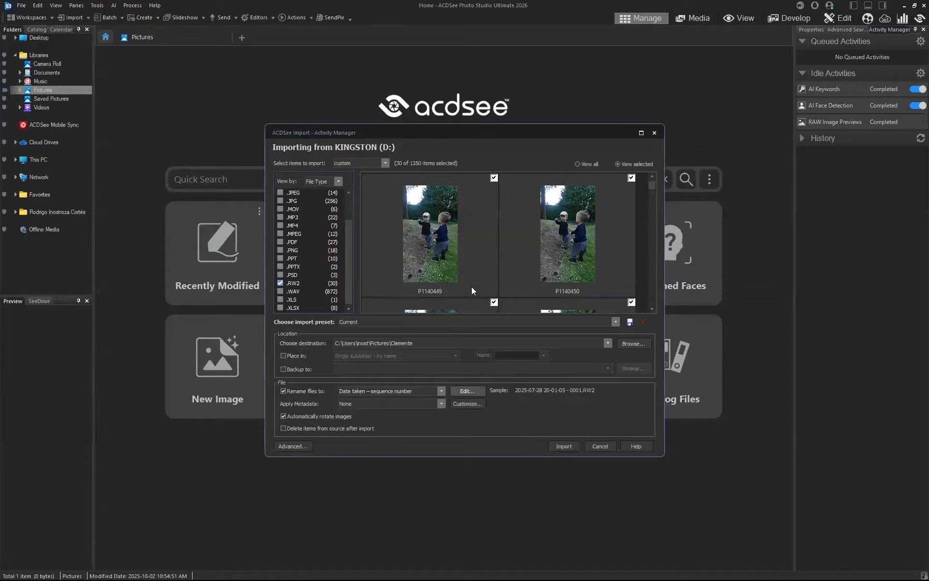
{"action": "left_click", "coordinate": [510, 294]}
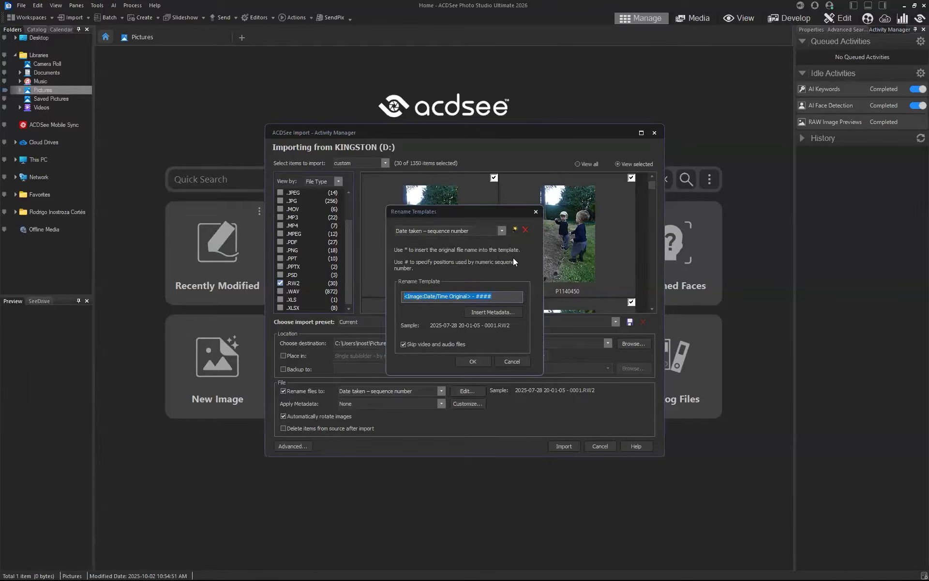
{"action": "type", "text": "Cl"}
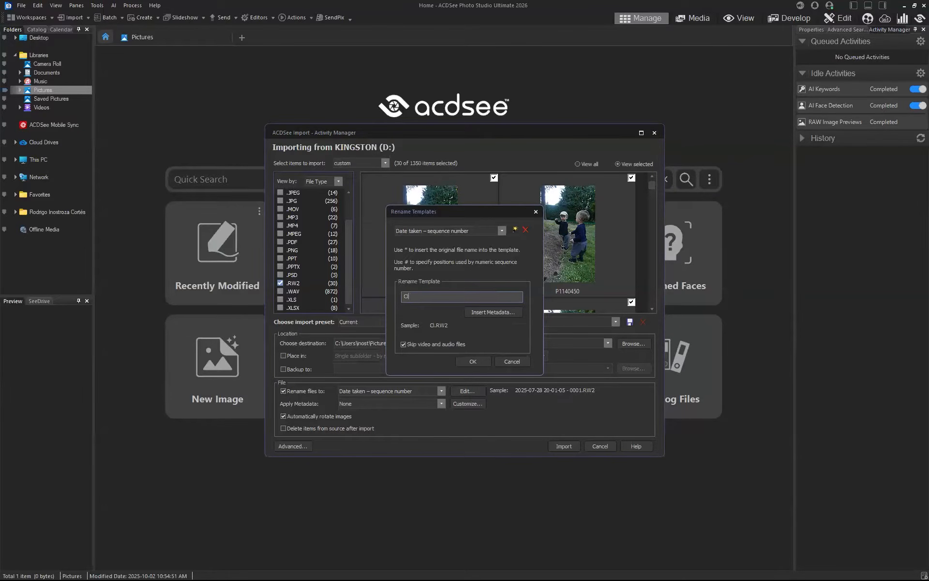
{"action": "type", "text": "emente#"}
{"action": "type", "text": "#"}
{"action": "type", "text": "#"}
{"action": "key", "text": "BackSpace"}
Save the rename template under the child's first name, then import the selected RW2 photos and show the destination folder
{"action": "left_click", "coordinate": [474, 362]}
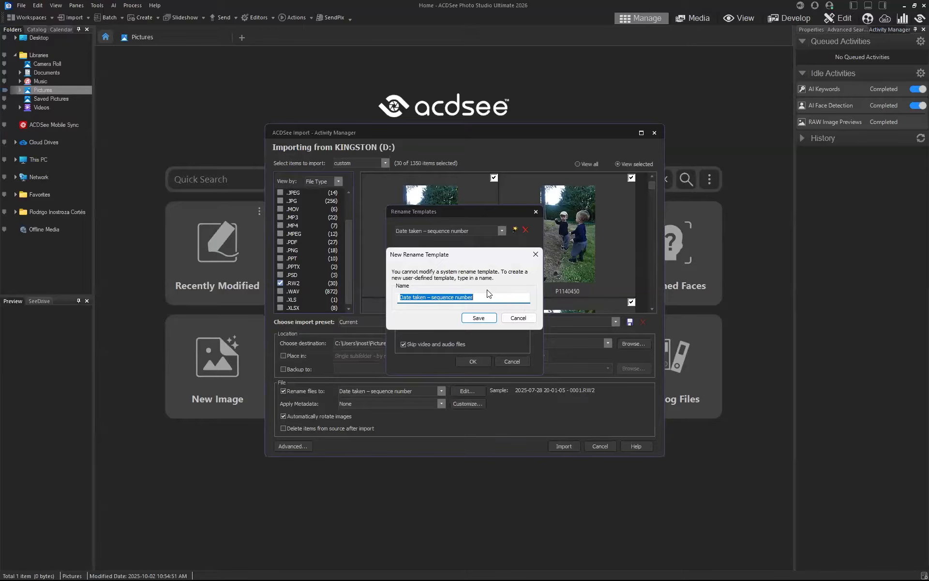
{"action": "type", "text": "Clemente"}
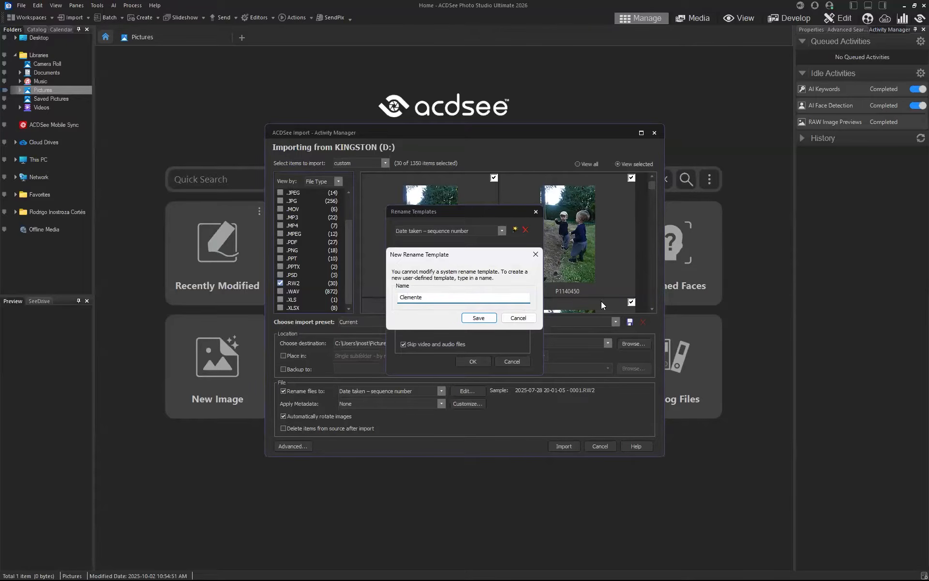
{"action": "left_click", "coordinate": [479, 319]}
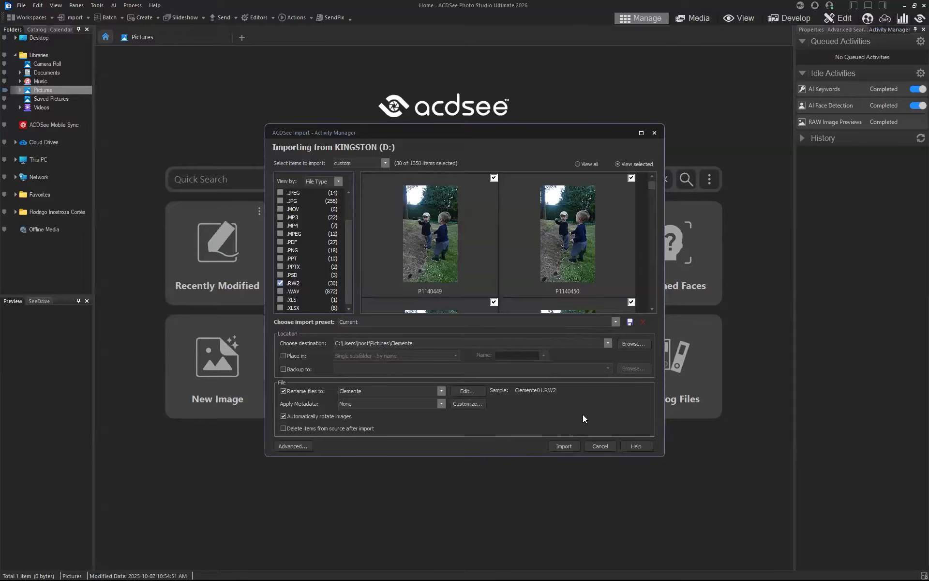
{"action": "left_click", "coordinate": [570, 447]}
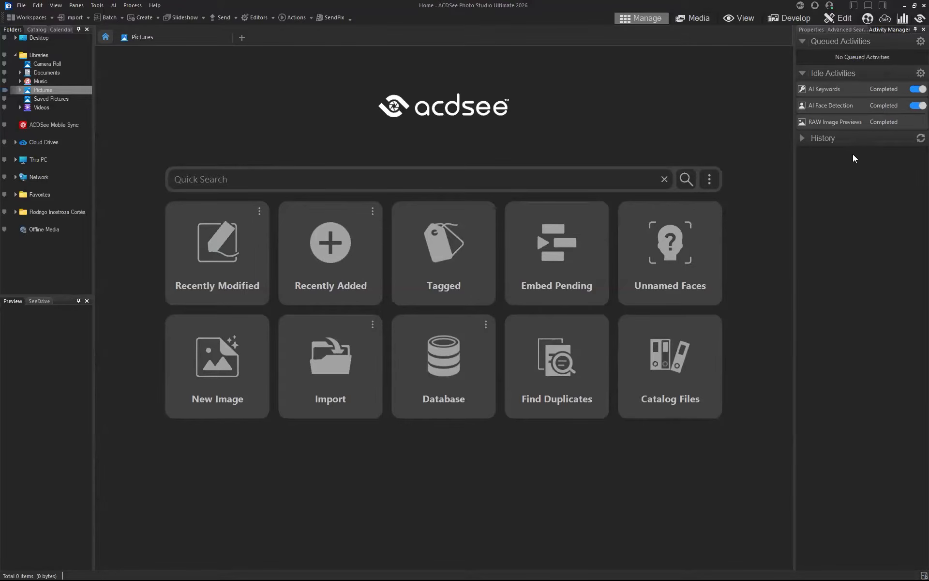
{"action": "left_click", "coordinate": [174, 38]}
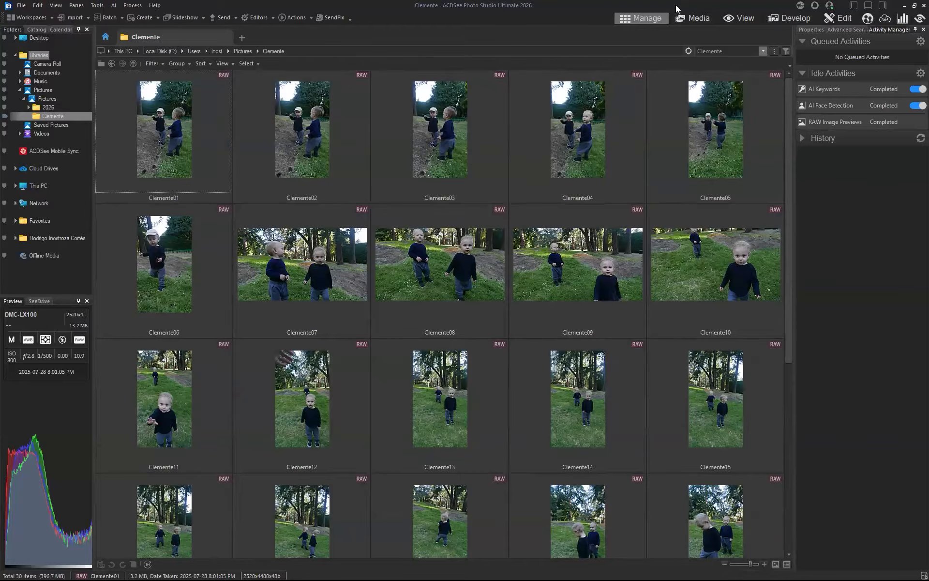
Switch to People mode and review the faces assigned to the child whose name was used for the import folder
{"action": "left_click", "coordinate": [868, 21]}
{"action": "left_click", "coordinate": [867, 19]}
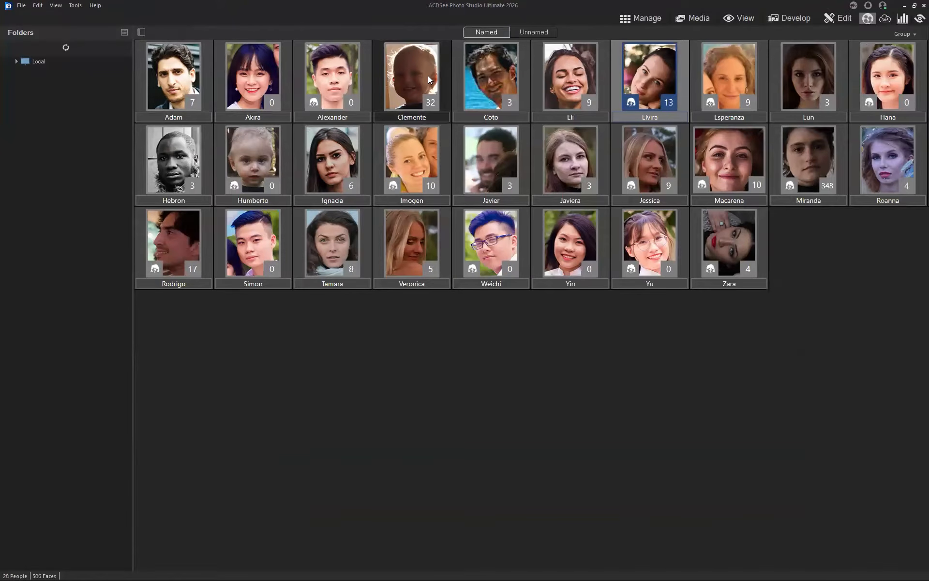
{"action": "double_click", "coordinate": [429, 80]}
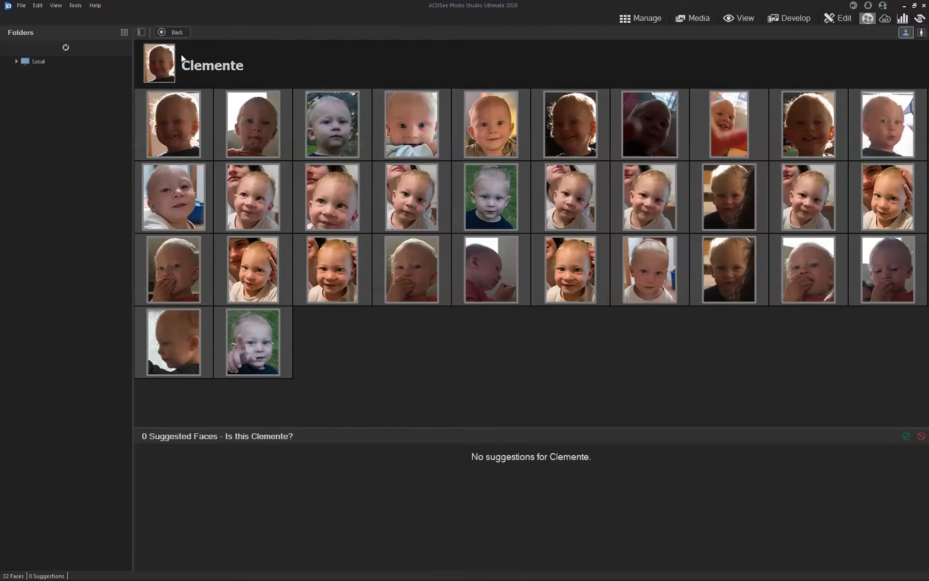
{"action": "left_click", "coordinate": [177, 33]}
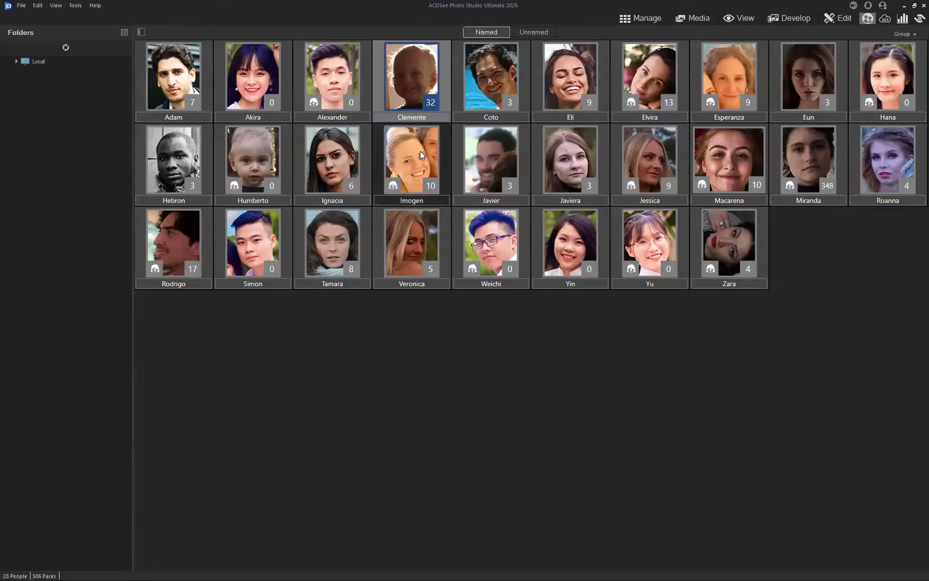
For the third named person under E, accept the closed-eyes face suggestion and reject the one wearing sunglasses
{"action": "double_click", "coordinate": [739, 107]}
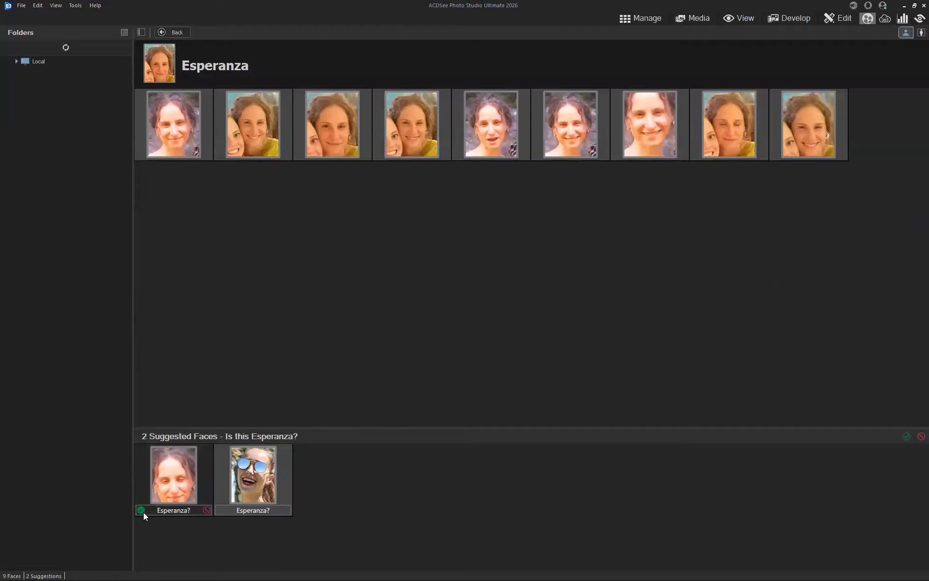
{"action": "mouse_move", "coordinate": [140, 511]}
{"action": "left_click", "coordinate": [140, 511]}
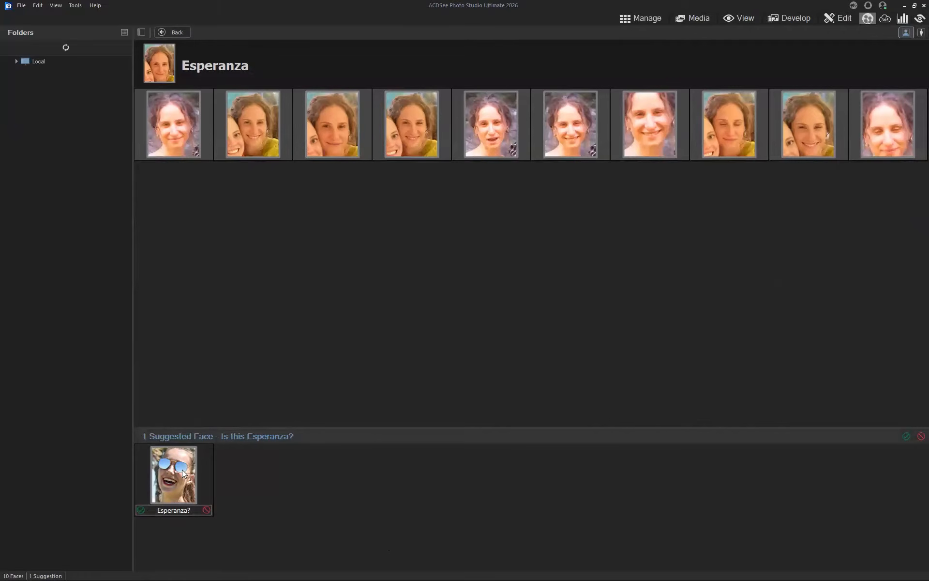
{"action": "left_click", "coordinate": [206, 511]}
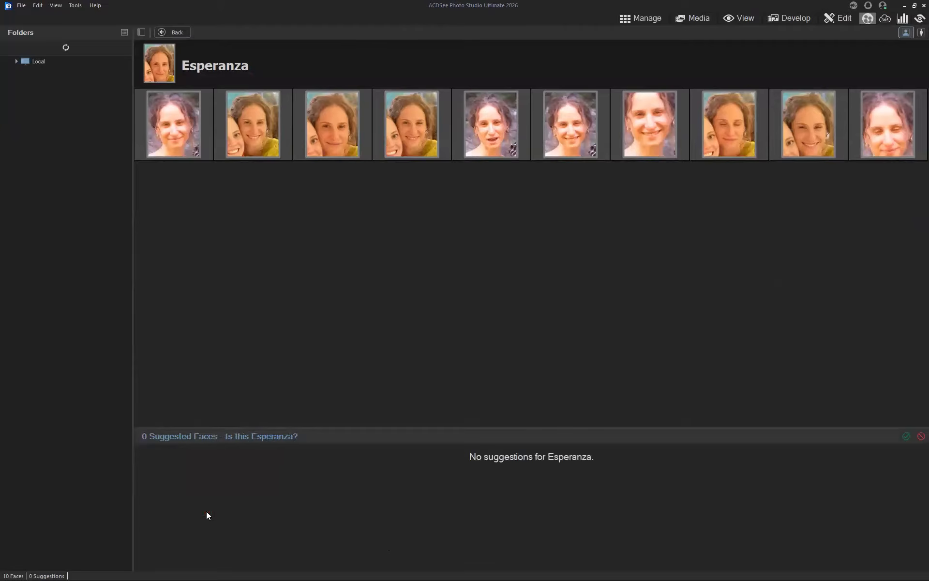
{"action": "left_click", "coordinate": [175, 32]}
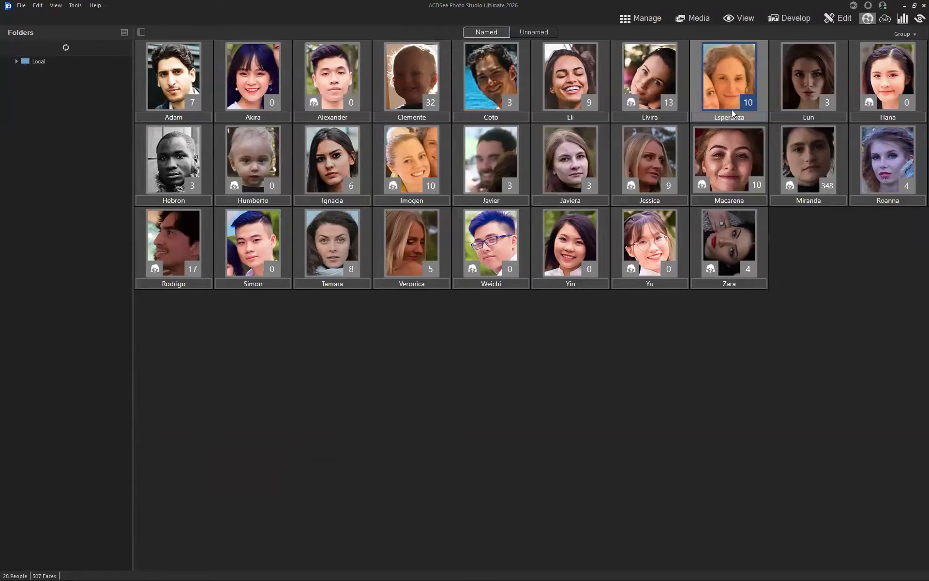
Run a quick search for the child's first name from the Manage mode home screen and browse the matching photos
{"action": "left_click", "coordinate": [642, 18]}
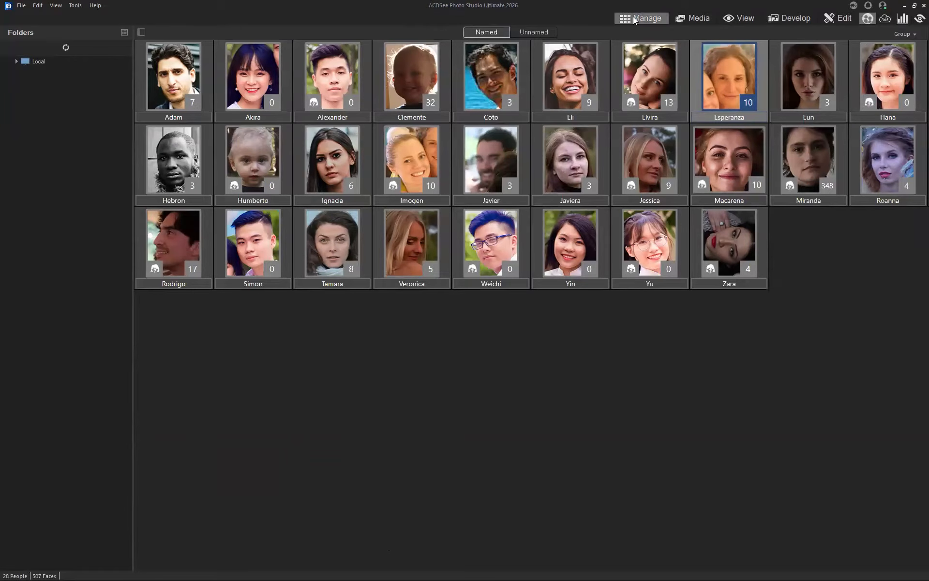
{"action": "left_click", "coordinate": [105, 37]}
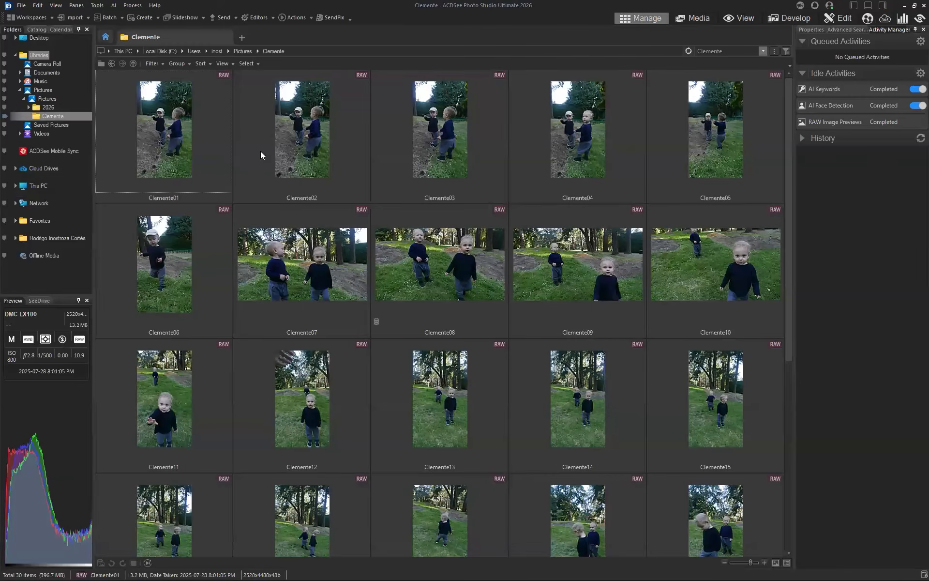
{"action": "left_click", "coordinate": [291, 177]}
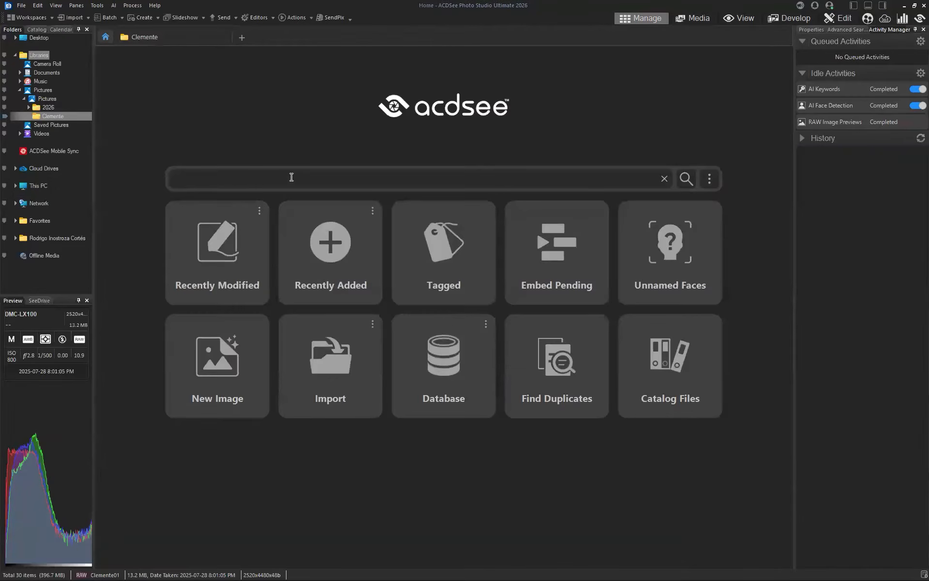
{"action": "left_click", "coordinate": [586, 143]}
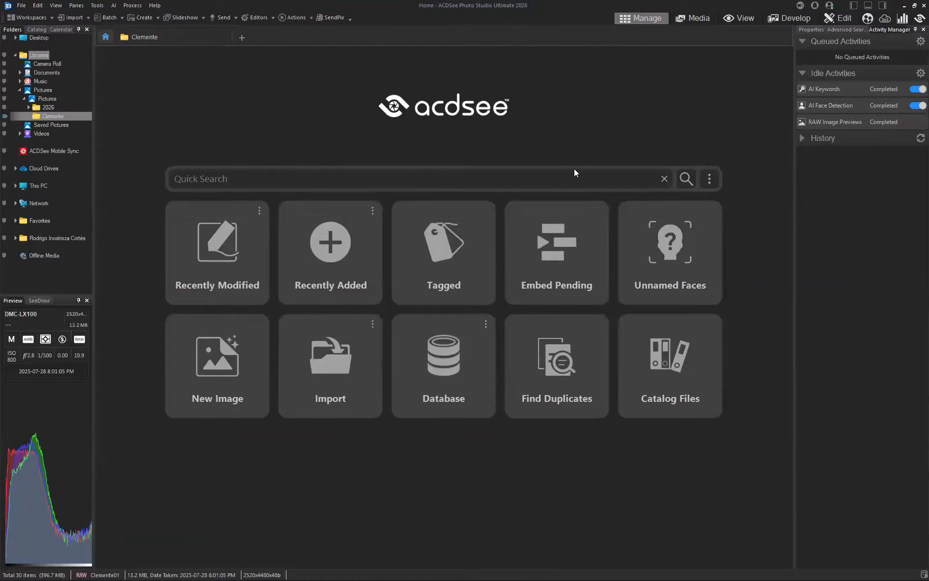
{"action": "left_click", "coordinate": [435, 176]}
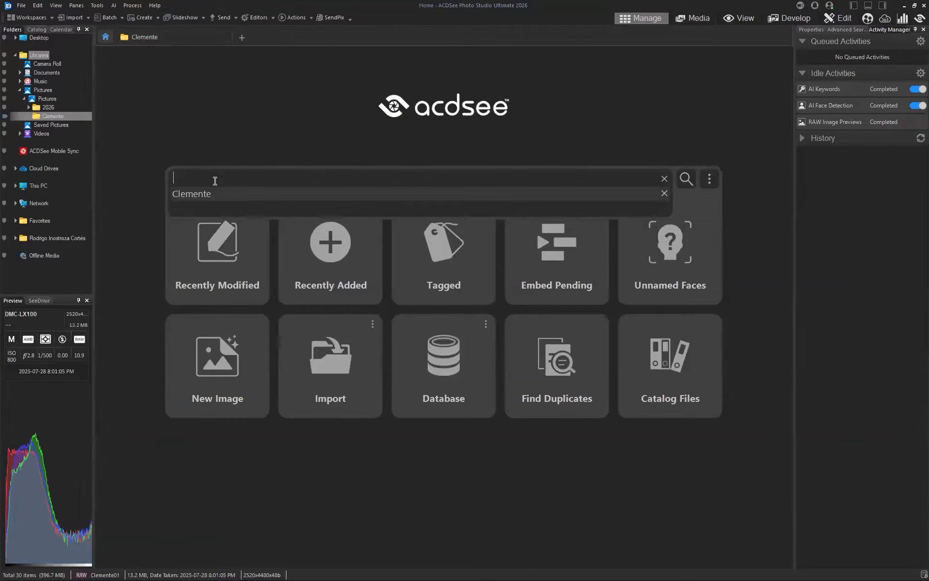
{"action": "type", "text": "Clemente"}
{"action": "key", "text": "Return"}
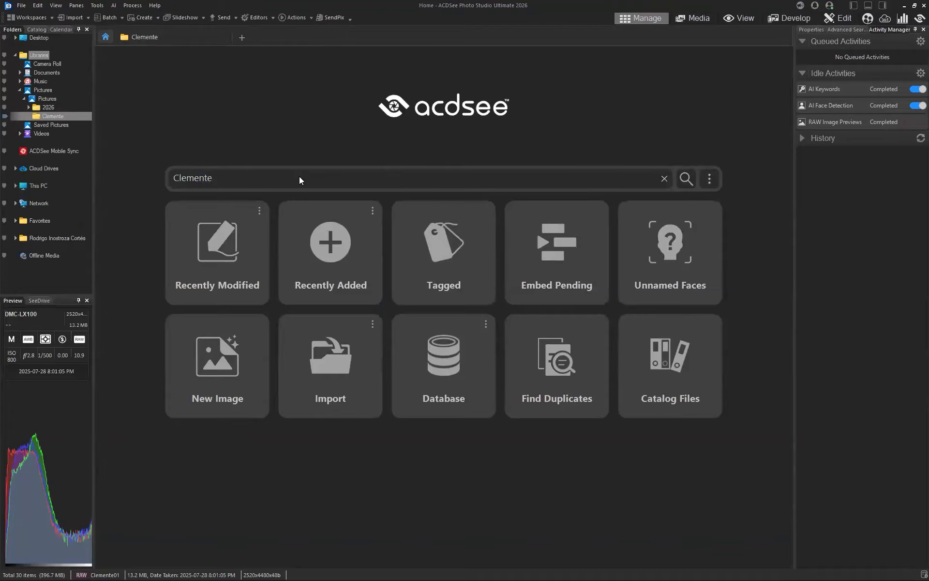
{"action": "key", "text": "Return"}
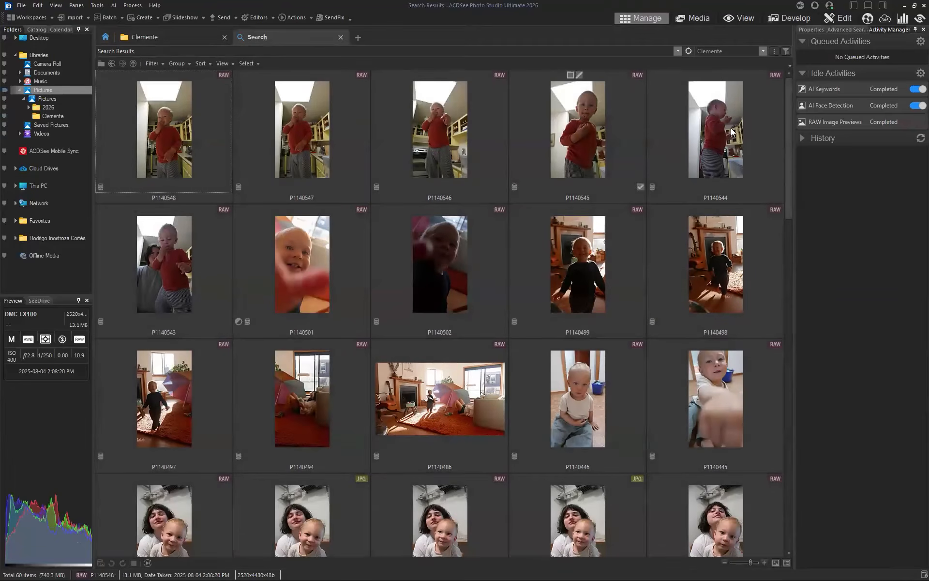
{"action": "left_click_drag", "start_coordinate": [788, 123], "coordinate": [792, 85]}
Return to People mode, group the named people by Name and browse the alphabetical groups
{"action": "left_click", "coordinate": [868, 19]}
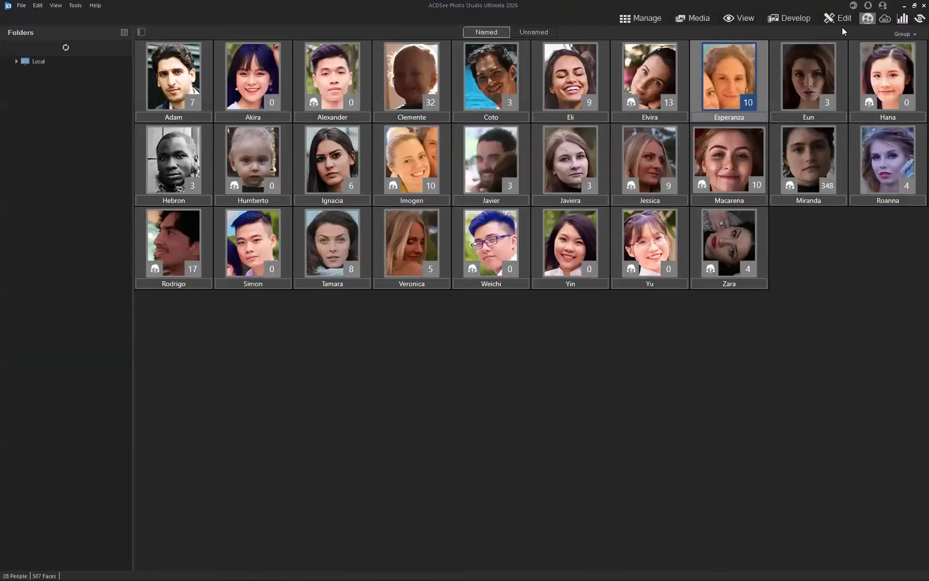
{"action": "left_click", "coordinate": [903, 34]}
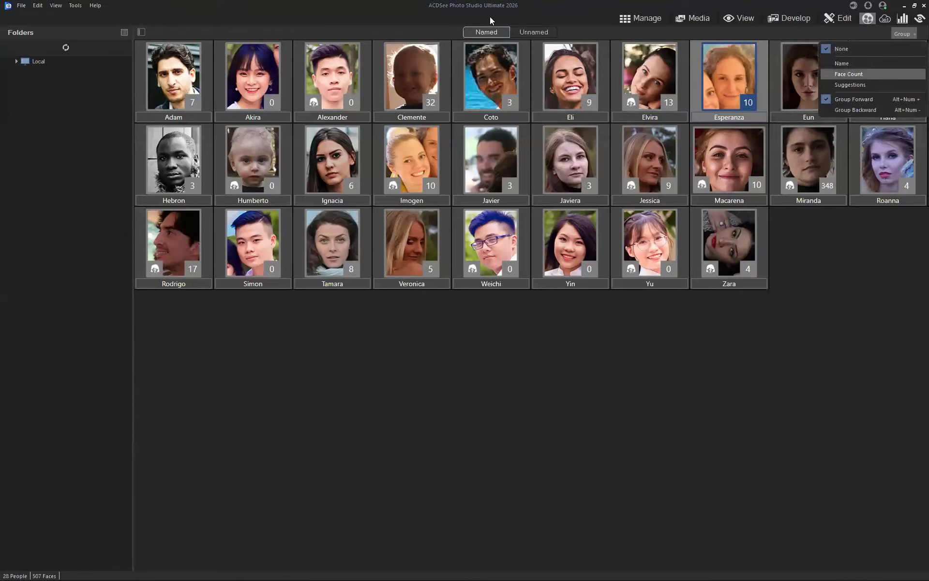
{"action": "left_click", "coordinate": [488, 32]}
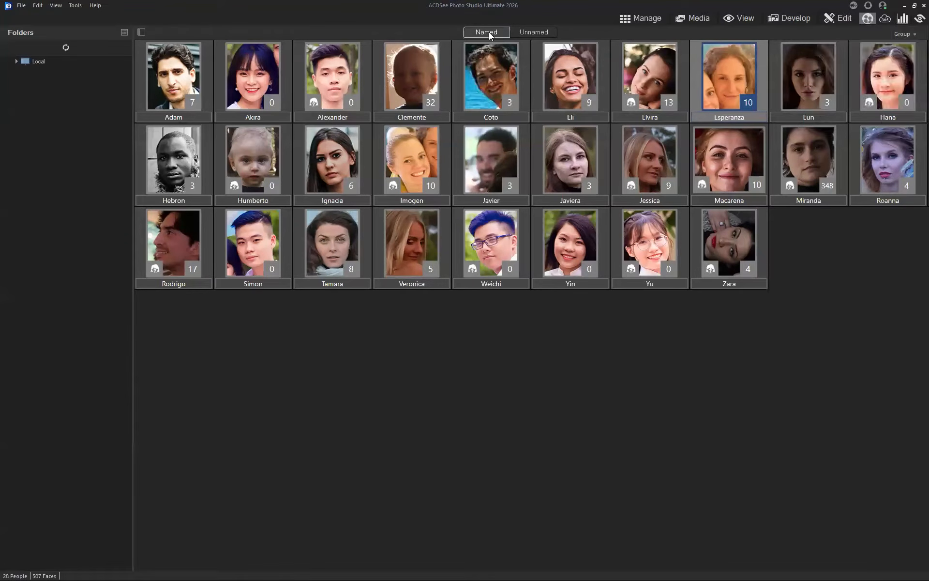
{"action": "left_click", "coordinate": [903, 34]}
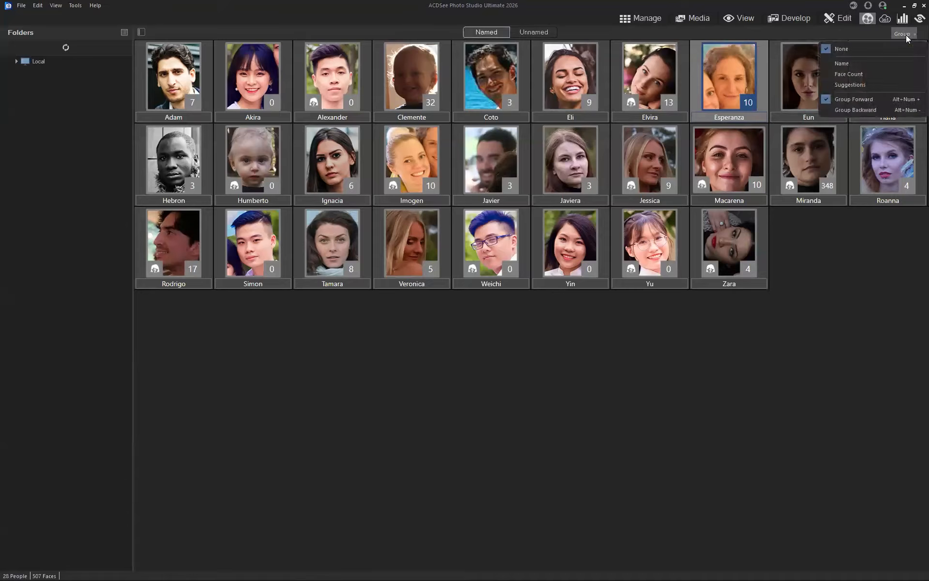
{"action": "left_click", "coordinate": [856, 65]}
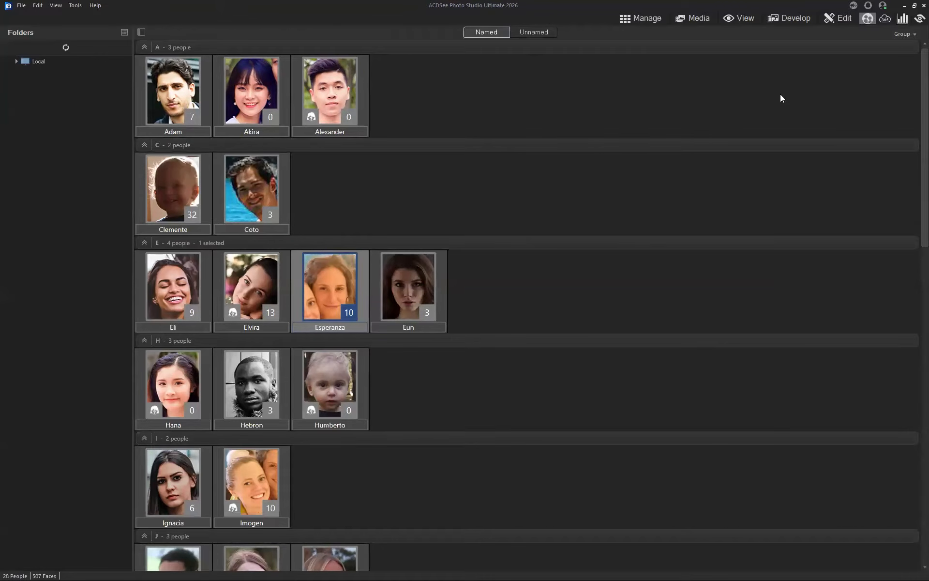
{"action": "left_click", "coordinate": [903, 34]}
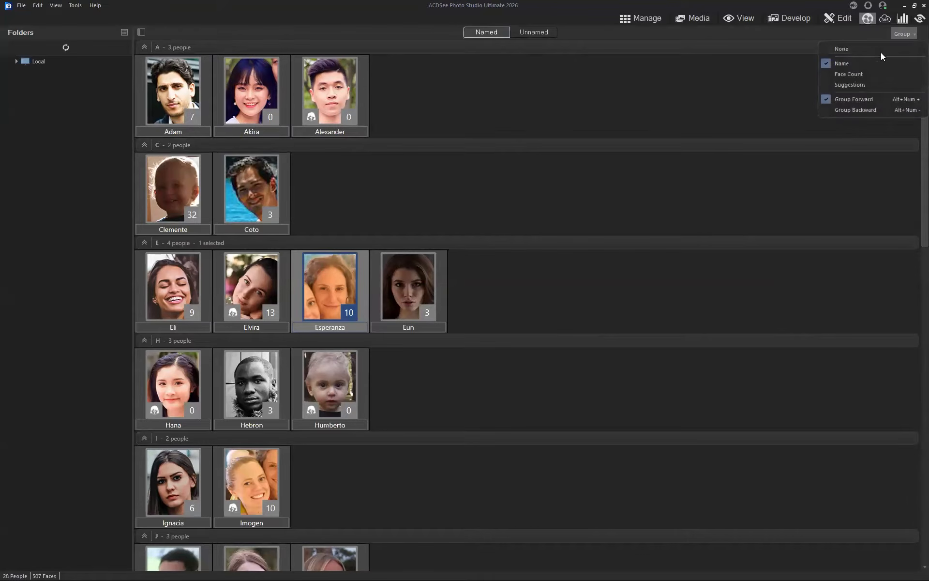
{"action": "left_click", "coordinate": [161, 102]}
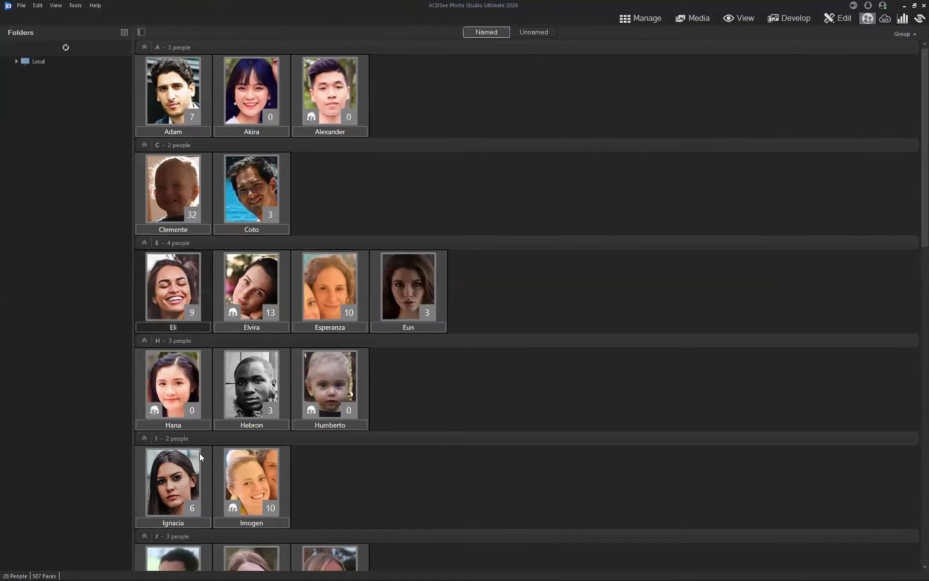
{"action": "scroll", "coordinate": [347, 372], "scroll_direction": "down", "scroll_amount": 5}
{"action": "scroll", "coordinate": [347, 373], "scroll_direction": "up", "scroll_amount": 5}
Change the grouping of the named people to Face Count, then to Suggestions
{"action": "left_click", "coordinate": [904, 35]}
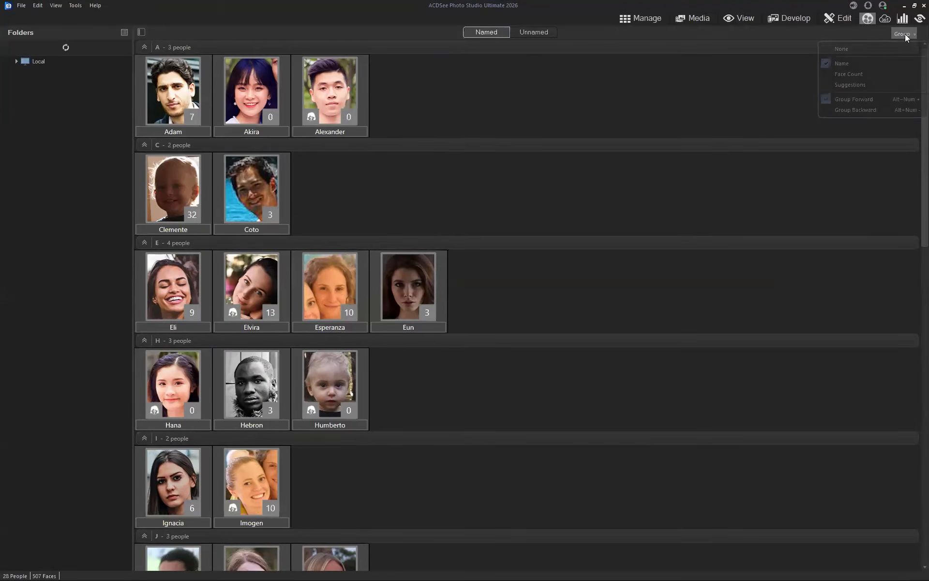
{"action": "left_click", "coordinate": [872, 75]}
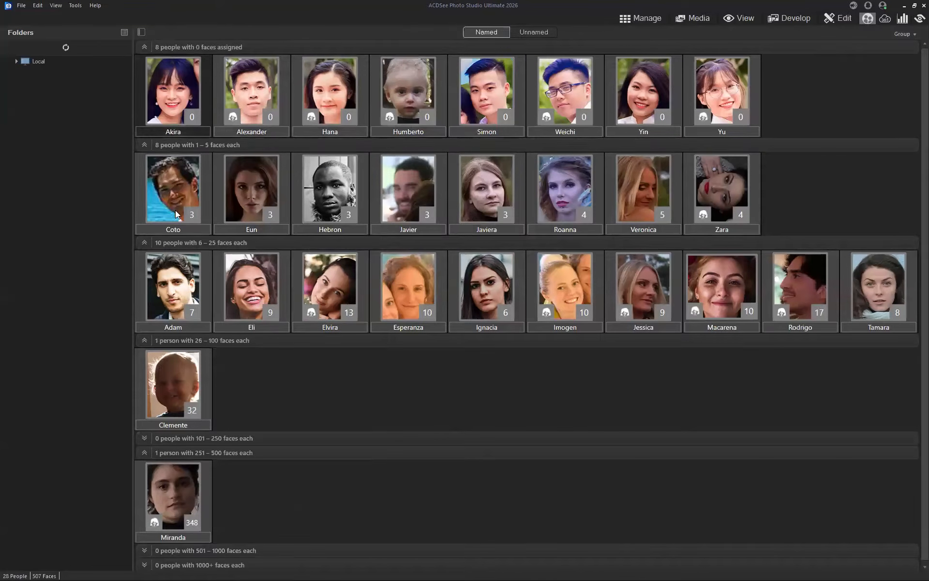
{"action": "left_click", "coordinate": [903, 34]}
{"action": "left_click", "coordinate": [852, 86]}
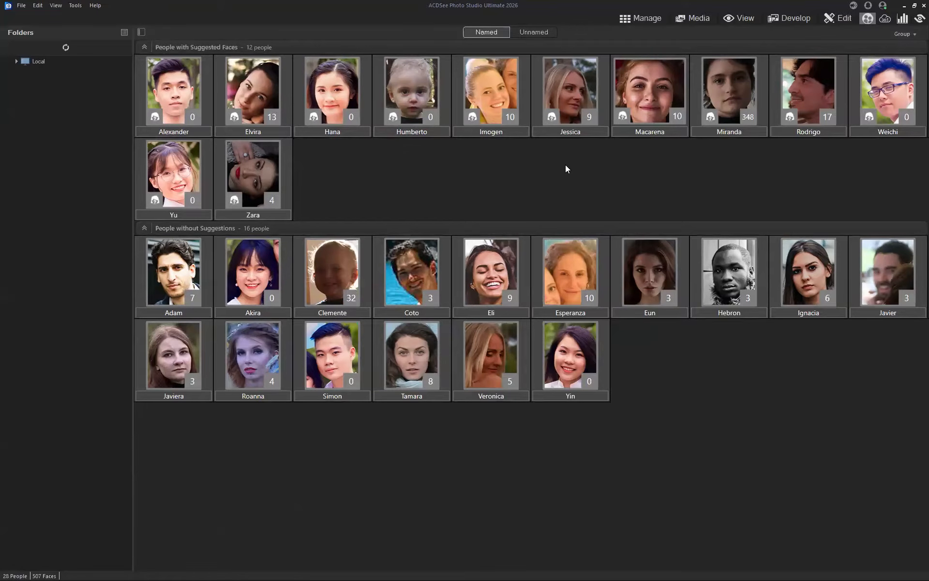
Return to the imported photos' folder in Manage mode and display the catalog of categories, ratings and labels in a taller area
{"action": "left_click", "coordinate": [640, 18]}
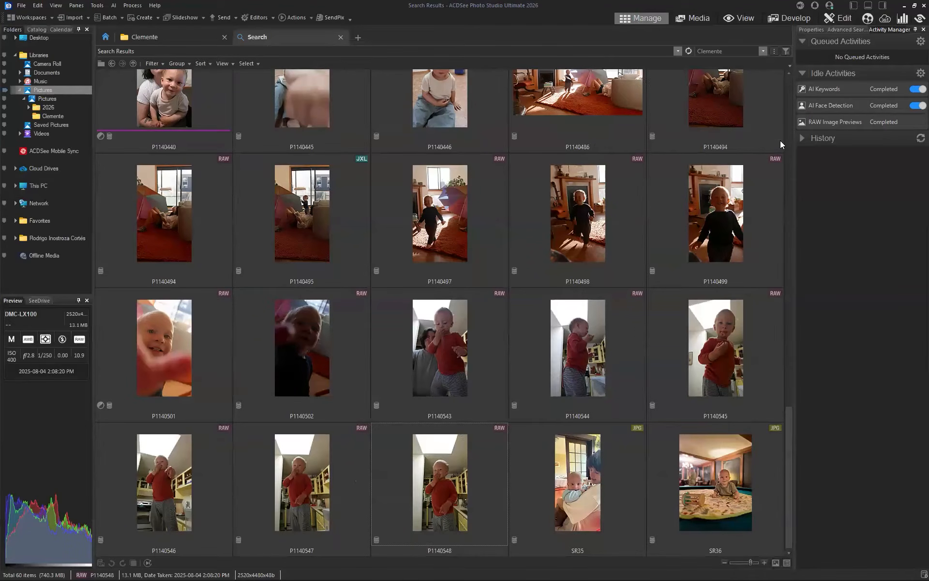
{"action": "mouse_move", "coordinate": [543, 433]}
{"action": "left_click", "coordinate": [194, 38]}
{"action": "mouse_move", "coordinate": [613, 276]}
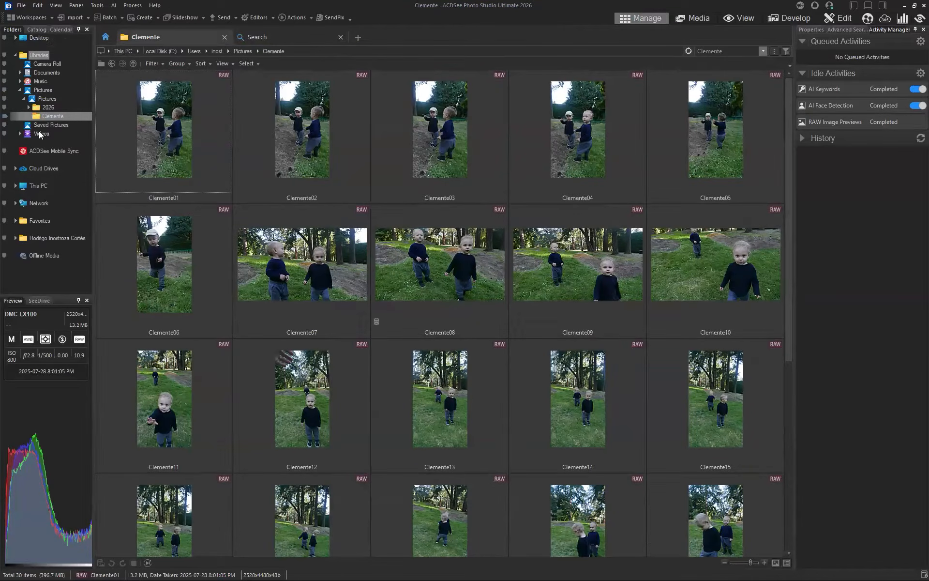
{"action": "left_click", "coordinate": [38, 30]}
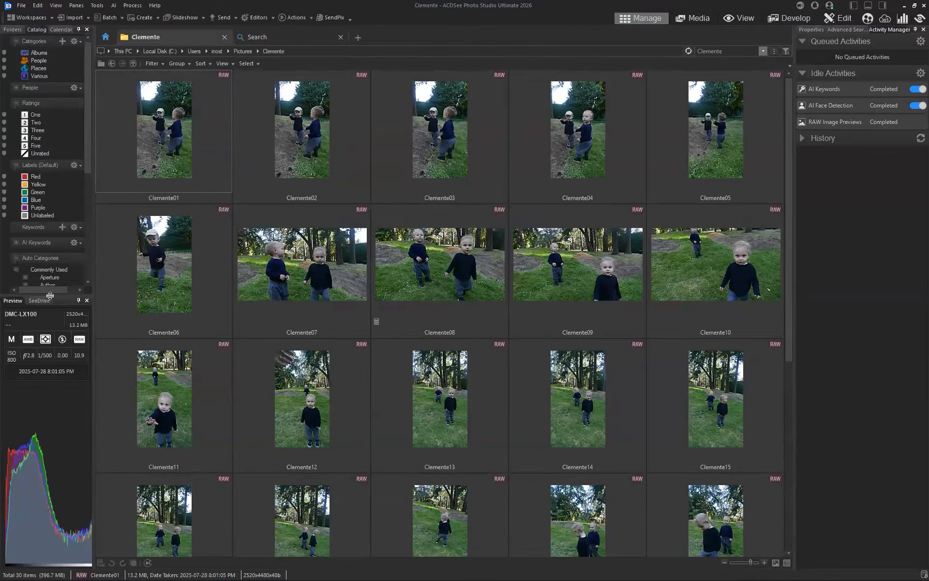
{"action": "left_click_drag", "start_coordinate": [58, 295], "coordinate": [53, 394]}
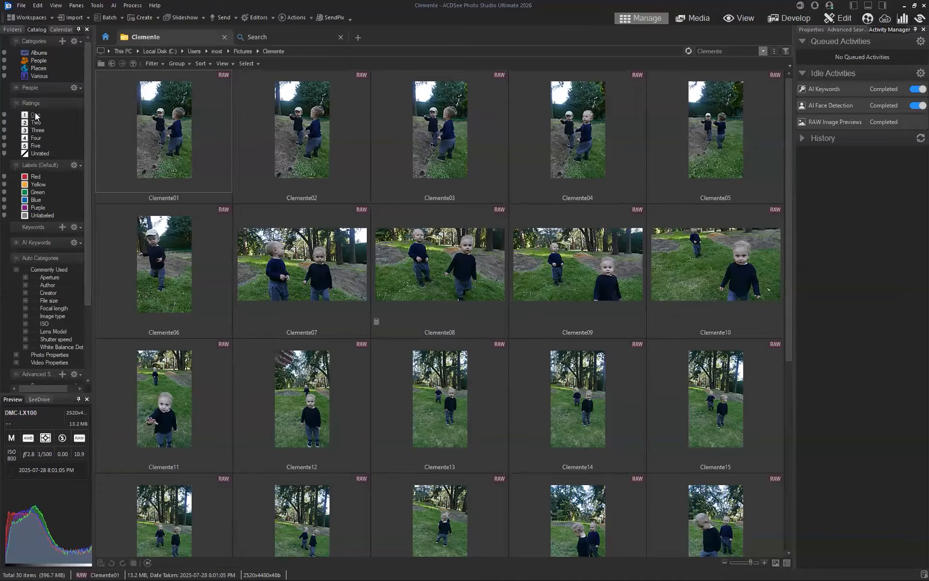
Select the seventh imported photo, display its properties and give it a rating of 5
{"action": "left_click", "coordinate": [280, 141]}
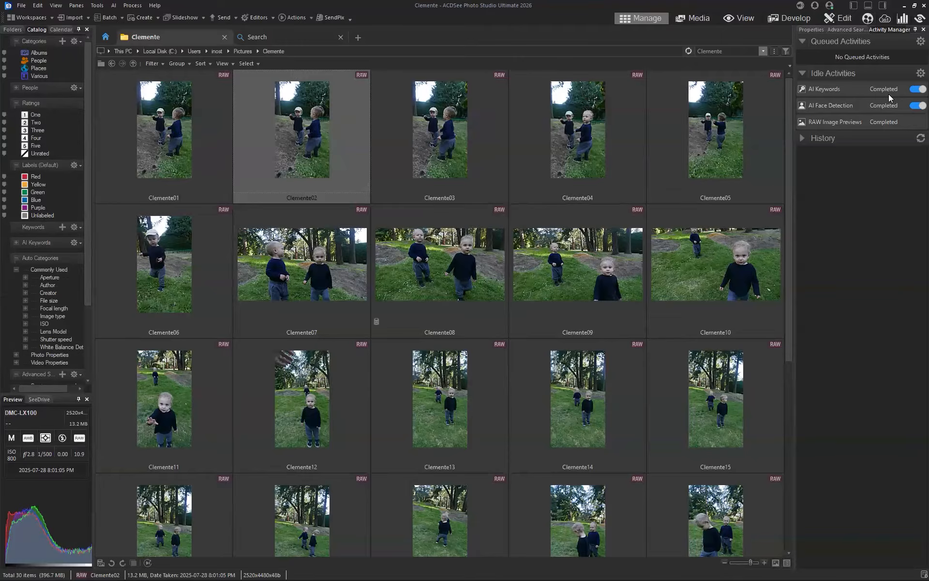
{"action": "left_click", "coordinate": [296, 262]}
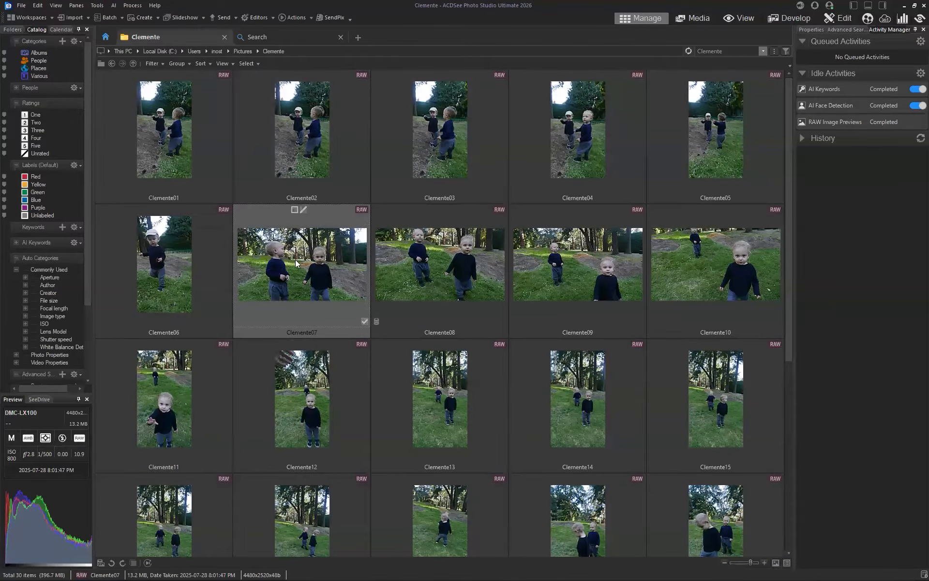
{"action": "left_click", "coordinate": [809, 30]}
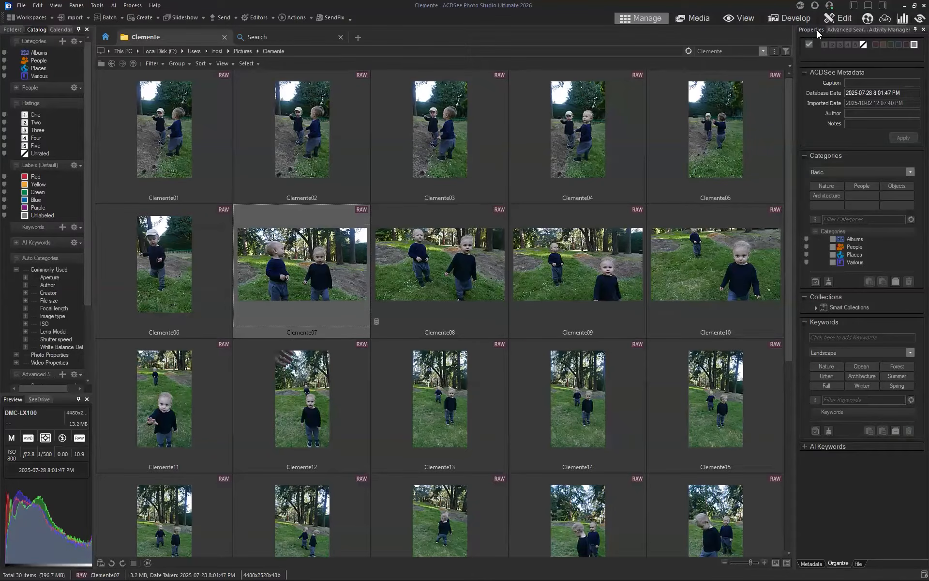
{"action": "left_click", "coordinate": [856, 45]}
{"action": "mouse_move", "coordinate": [285, 216]}
List all catalog photos rated Five, browse them and select the newly rated photo of the two children
{"action": "left_click", "coordinate": [36, 146]}
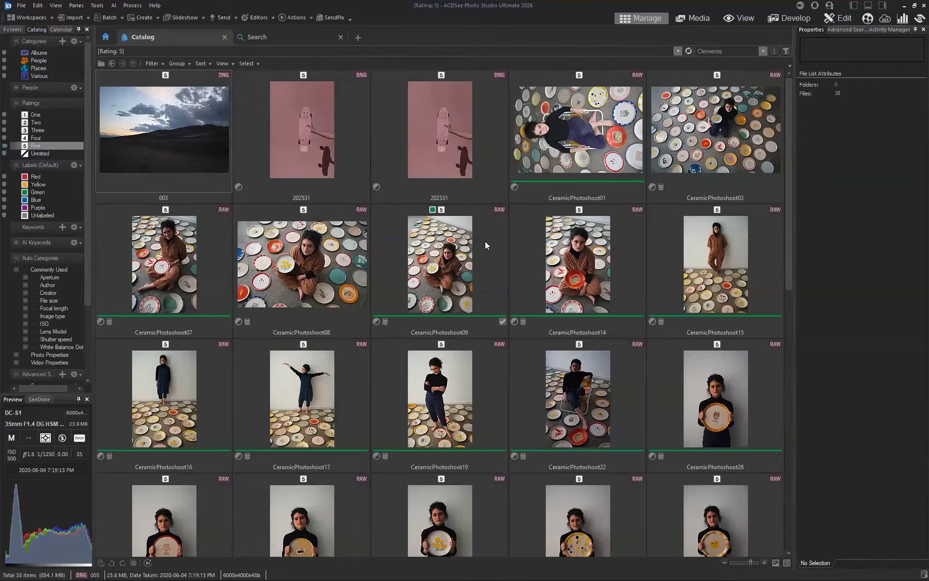
{"action": "scroll", "coordinate": [789, 208], "scroll_direction": "down", "scroll_amount": 3}
{"action": "scroll", "coordinate": [790, 211], "scroll_direction": "down", "scroll_amount": 3}
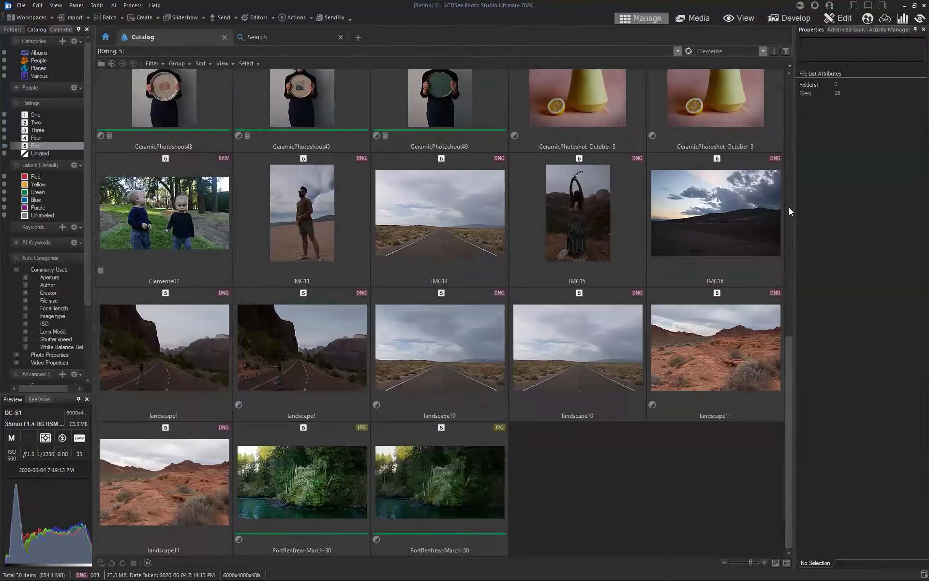
{"action": "left_click", "coordinate": [184, 223]}
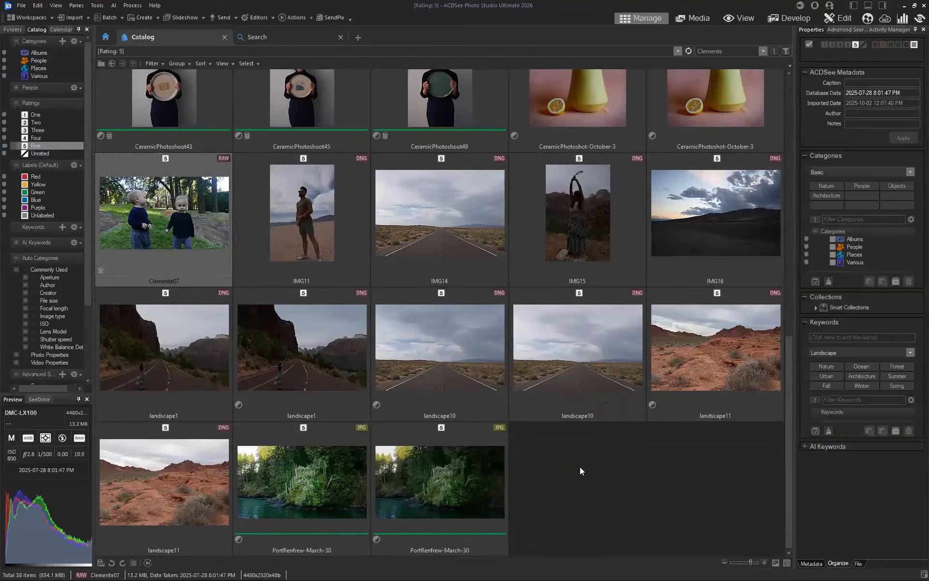
{"action": "scroll", "coordinate": [580, 467], "scroll_direction": "up", "scroll_amount": 5}
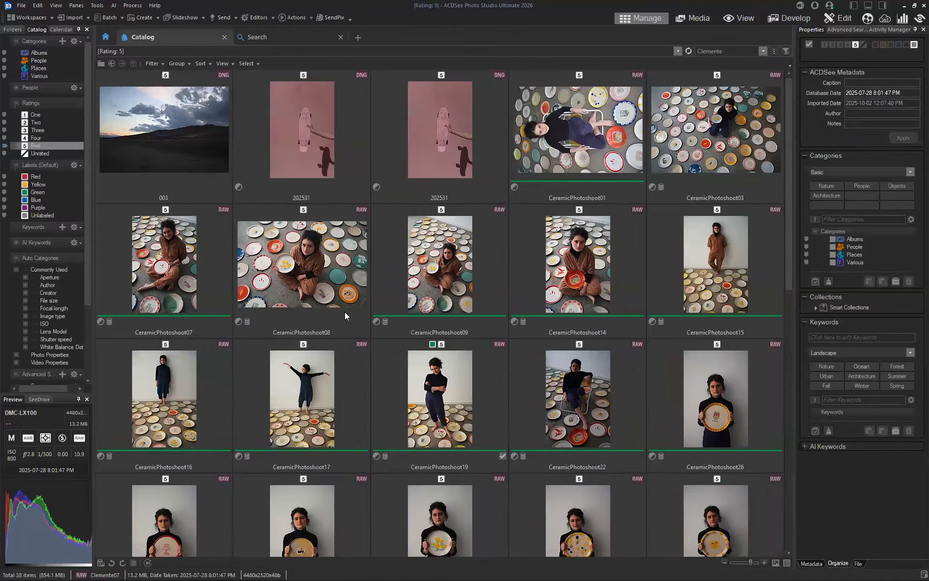
View the catalog photos rated Four, Three and One in turn
{"action": "left_click", "coordinate": [36, 138]}
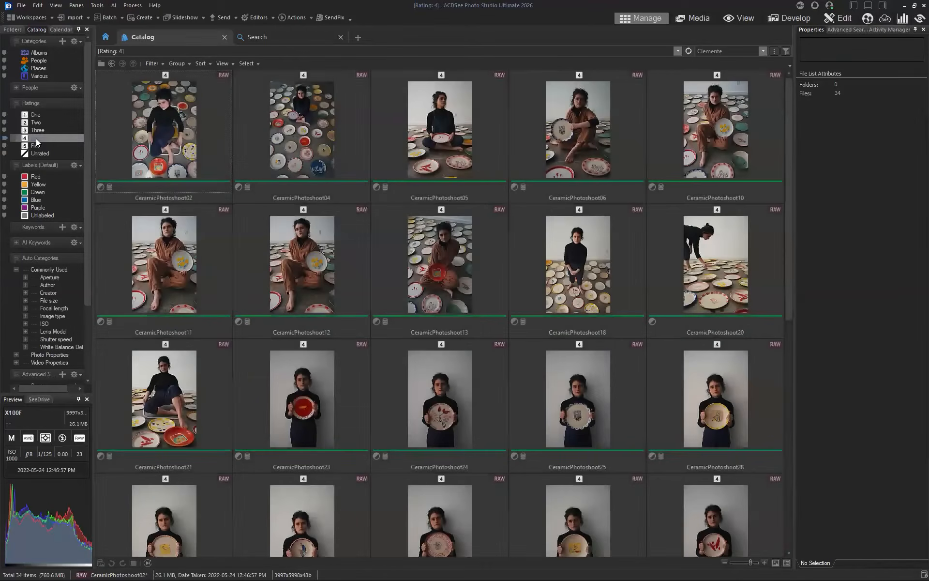
{"action": "left_click", "coordinate": [37, 130]}
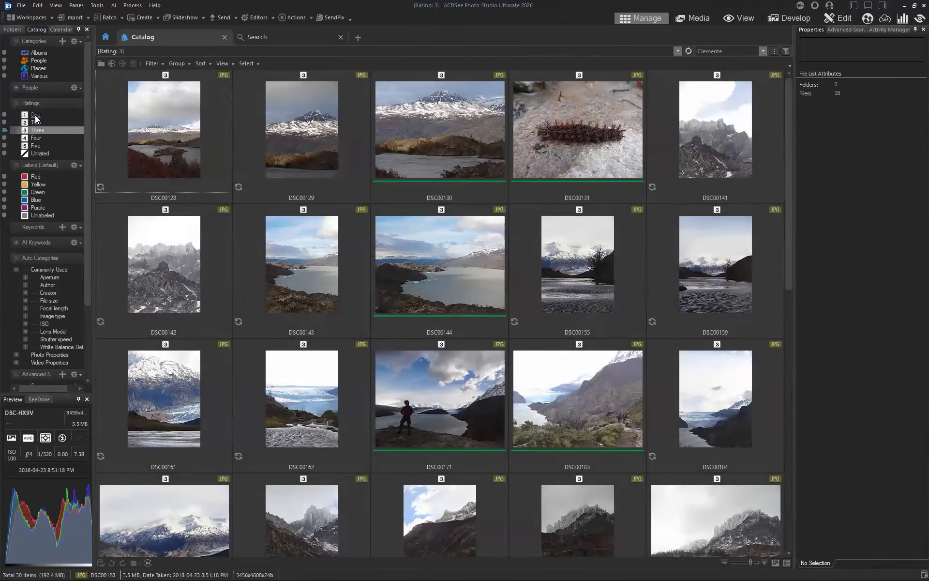
{"action": "left_click", "coordinate": [38, 114]}
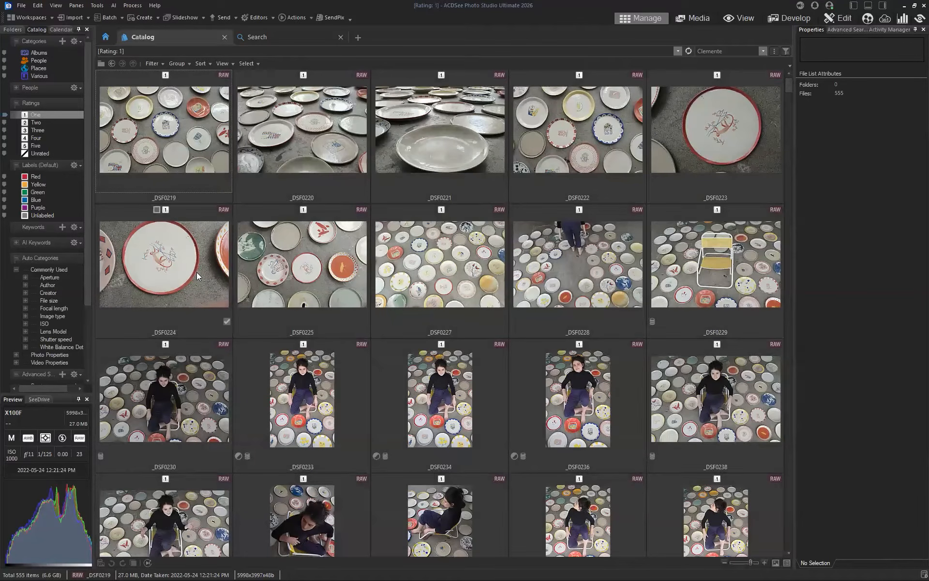
View the catalog photos by the Red, Yellow, Green, Blue and Purple labels, and select photo 7456 in the Purple group
{"action": "left_click", "coordinate": [35, 177]}
{"action": "left_click", "coordinate": [37, 185]}
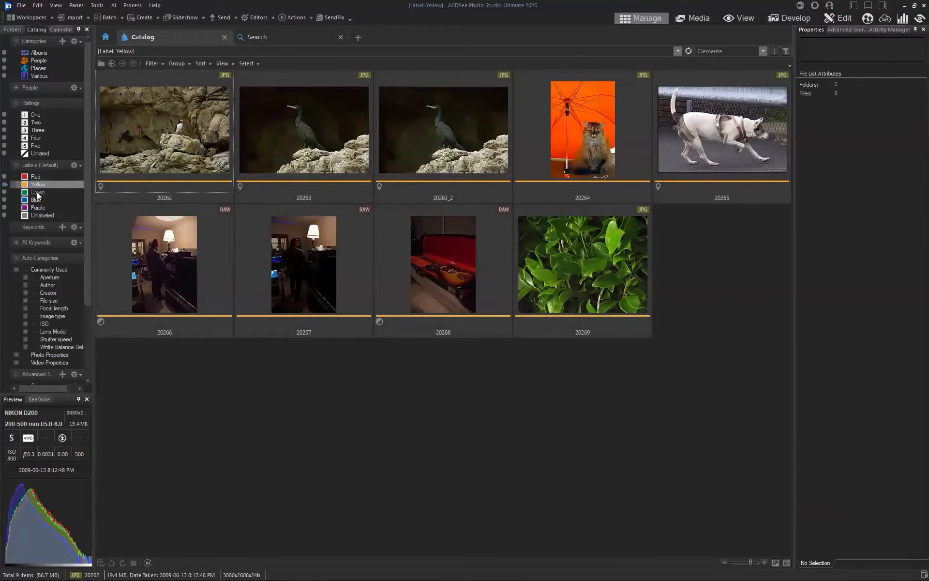
{"action": "left_click", "coordinate": [37, 193]}
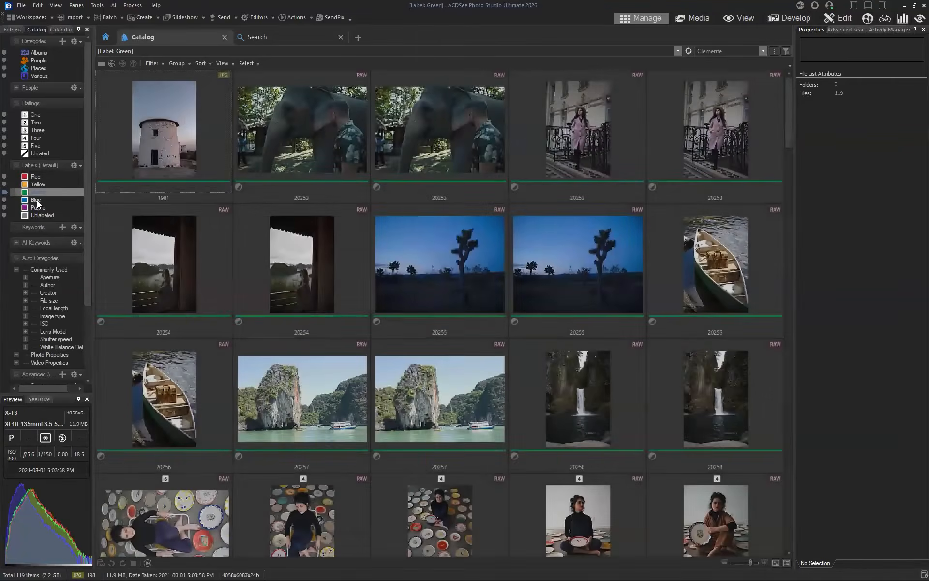
{"action": "left_click", "coordinate": [37, 201]}
{"action": "left_click", "coordinate": [36, 208]}
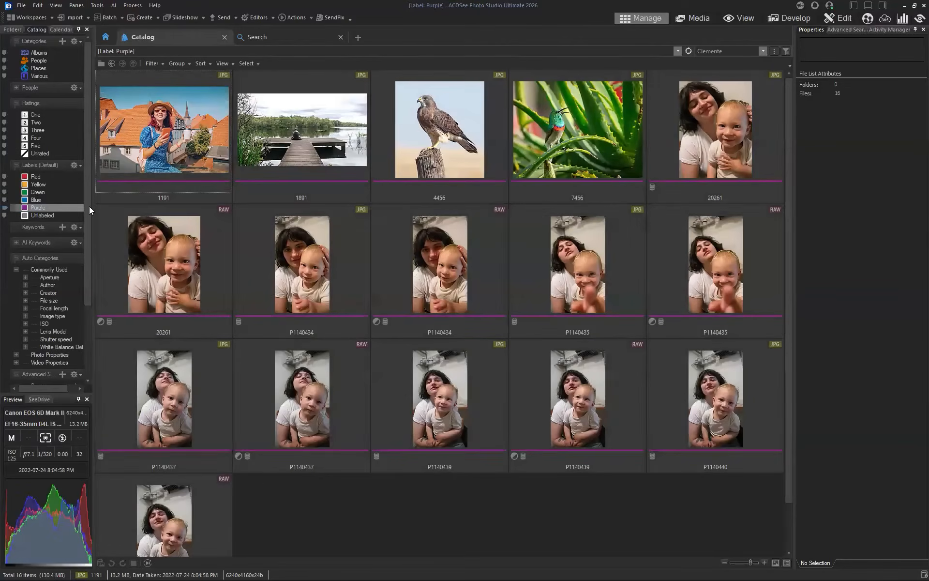
{"action": "left_click_drag", "start_coordinate": [89, 207], "coordinate": [89, 222]}
{"action": "scroll", "coordinate": [30, 197], "scroll_direction": "down", "scroll_amount": 1}
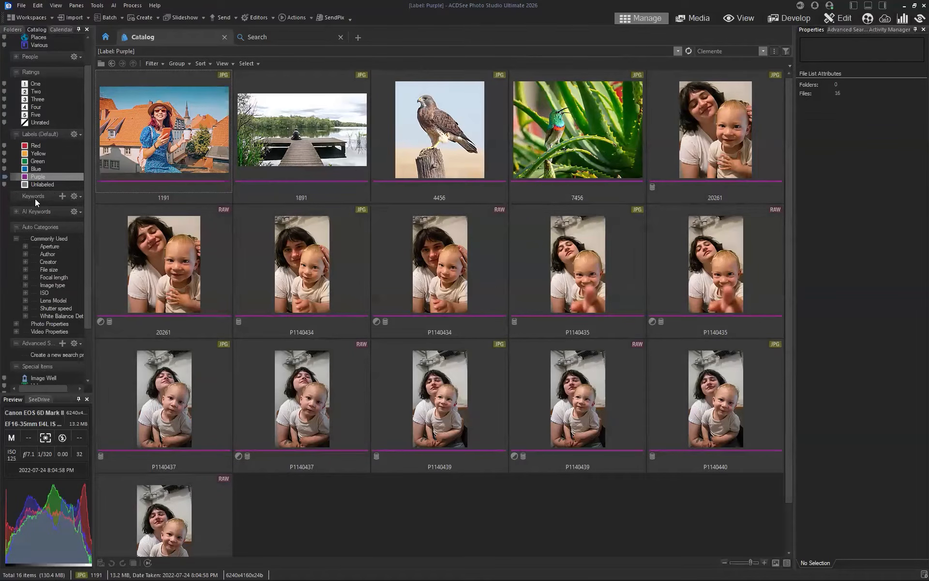
{"action": "left_click", "coordinate": [576, 152]}
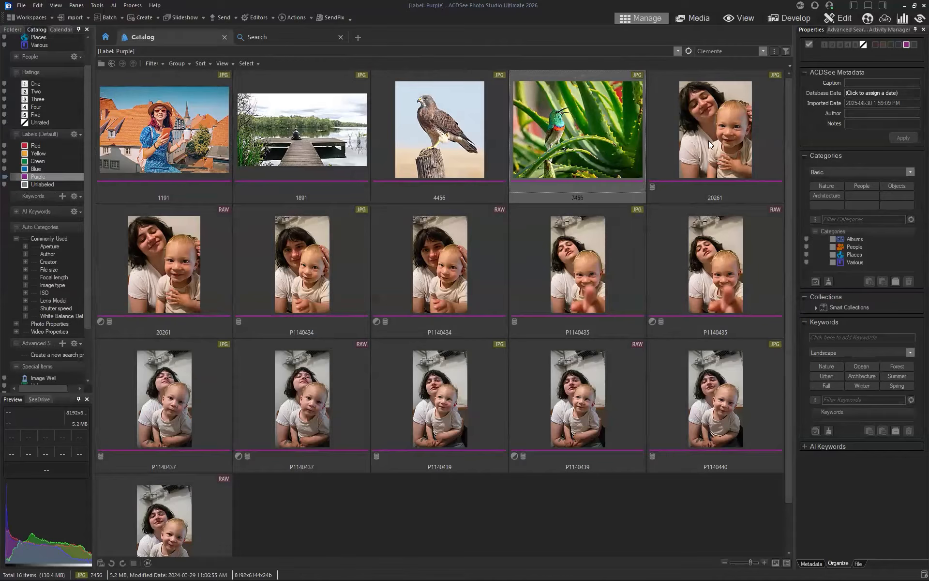
Open the imported photos' folder from the Pictures library and select its first fifteen photos
{"action": "left_click", "coordinate": [105, 38]}
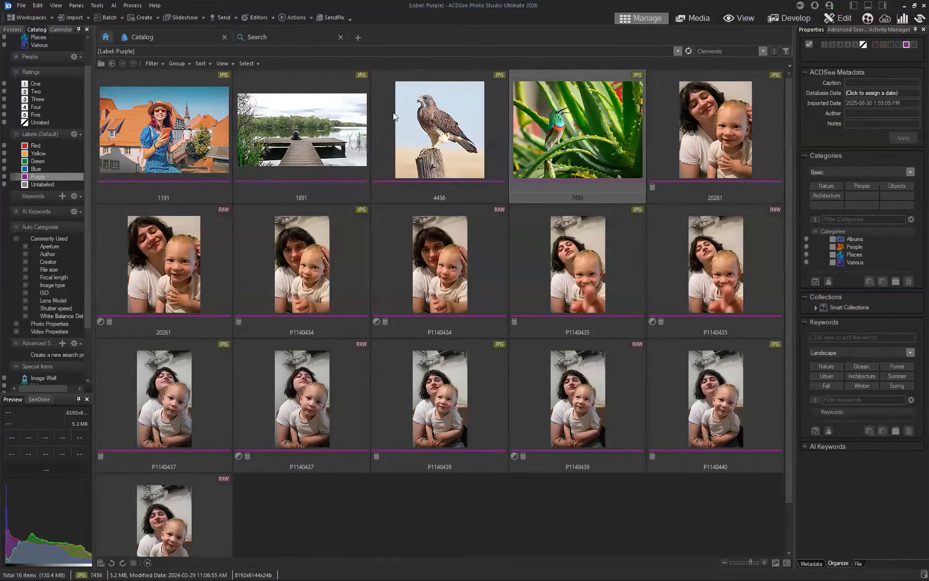
{"action": "left_click", "coordinate": [262, 178]}
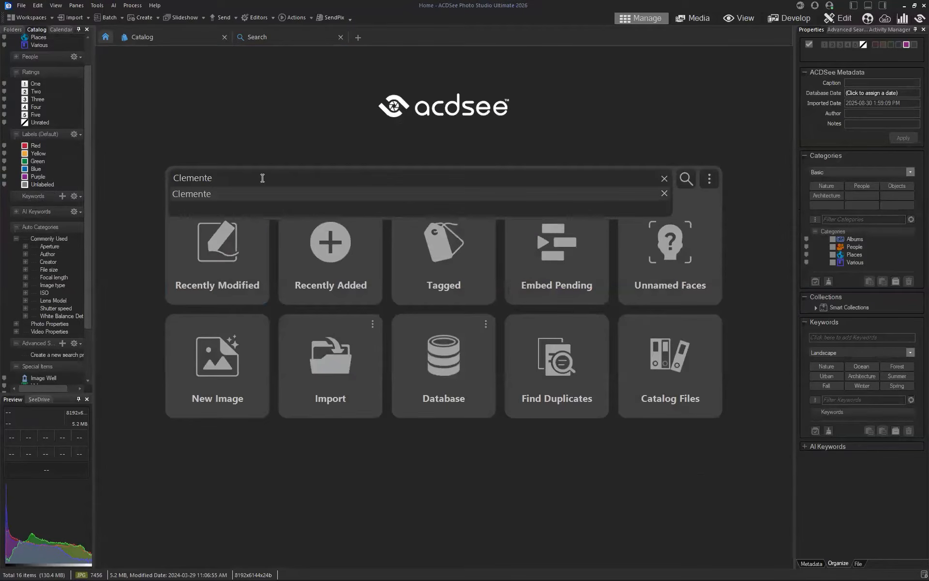
{"action": "left_click", "coordinate": [14, 30]}
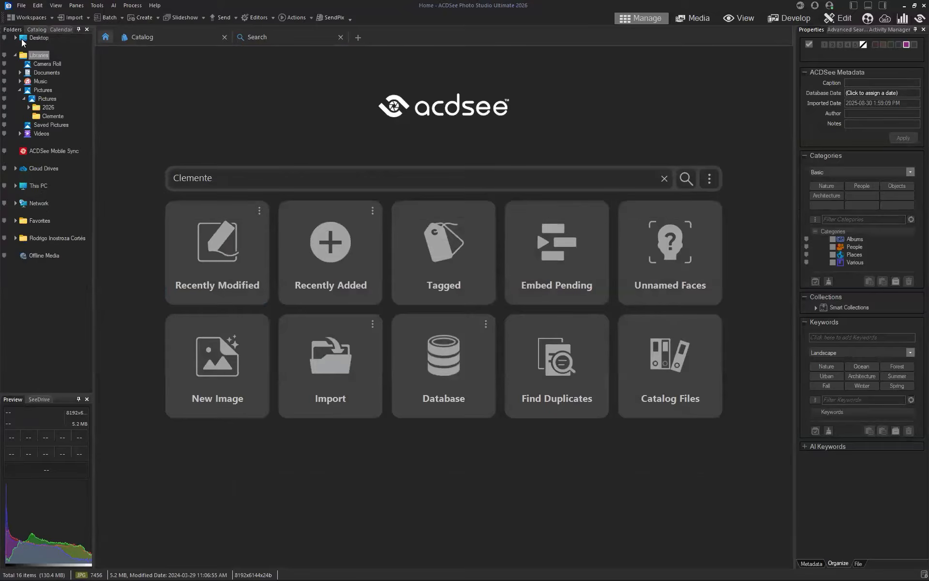
{"action": "left_click", "coordinate": [46, 117]}
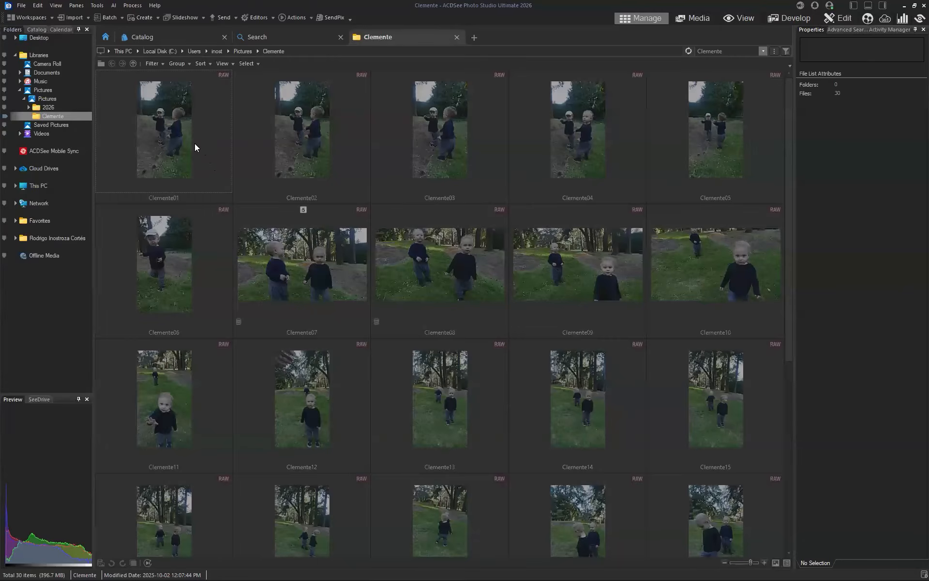
{"action": "left_click", "coordinate": [195, 147]}
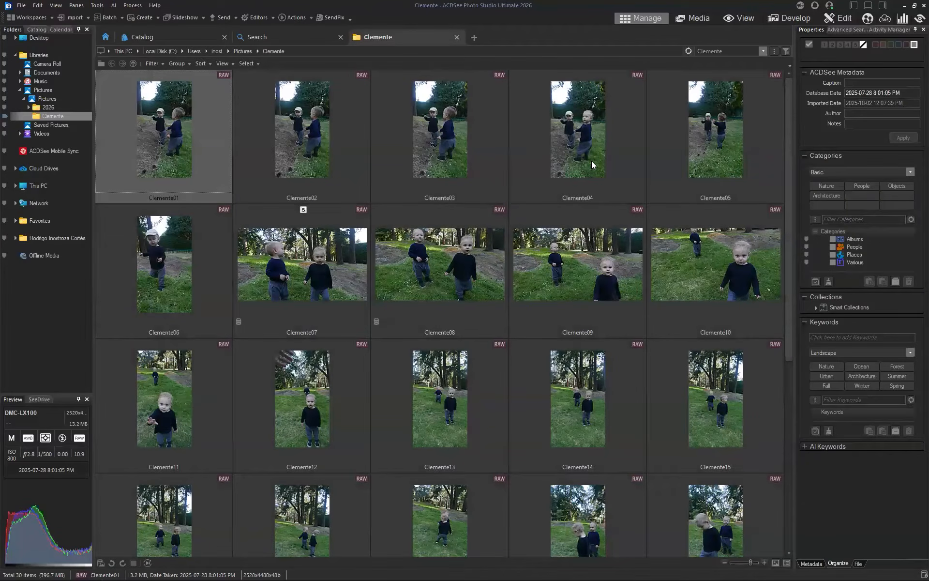
{"action": "left_click", "coordinate": [732, 395], "text": "shift"}
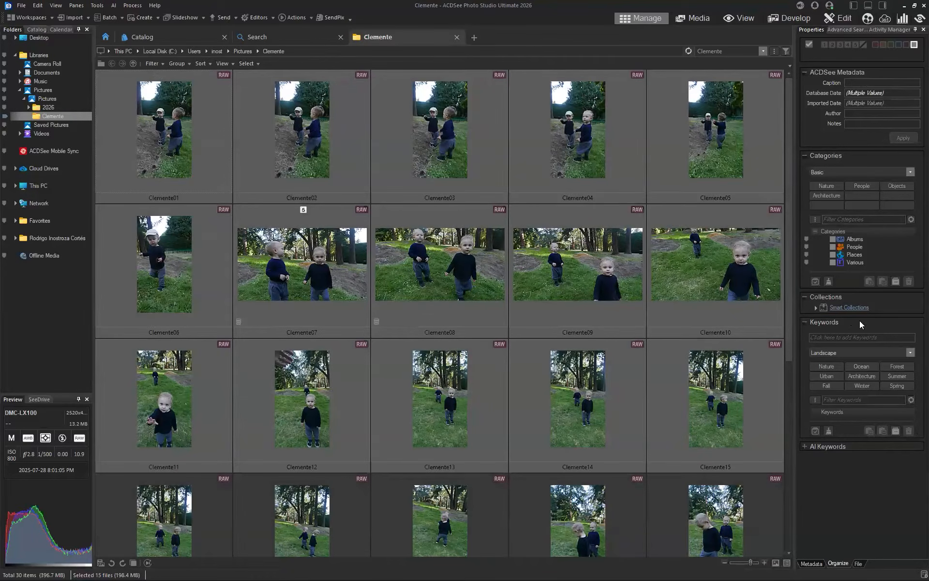
Assign the keywords Nature and Family to the fifteen selected photos and display their AI keywords
{"action": "left_click", "coordinate": [897, 322]}
{"action": "left_click", "coordinate": [805, 323]}
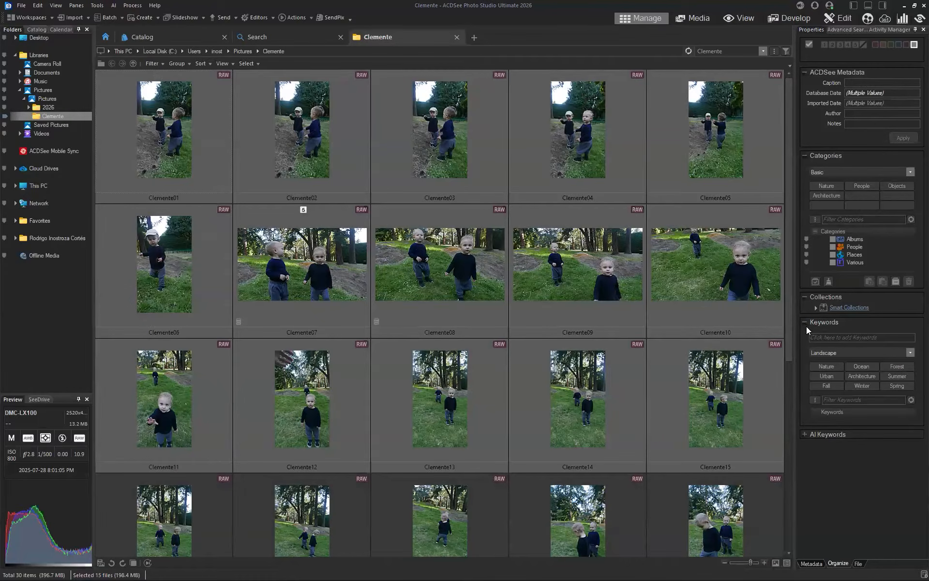
{"action": "left_click", "coordinate": [832, 367]}
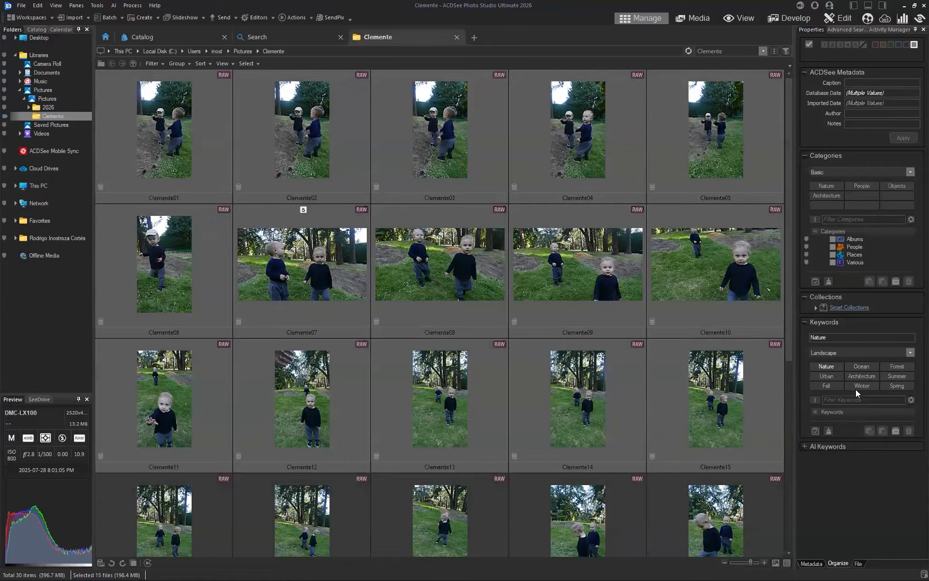
{"action": "left_click", "coordinate": [851, 338]}
{"action": "type", "text": ", Fa"}
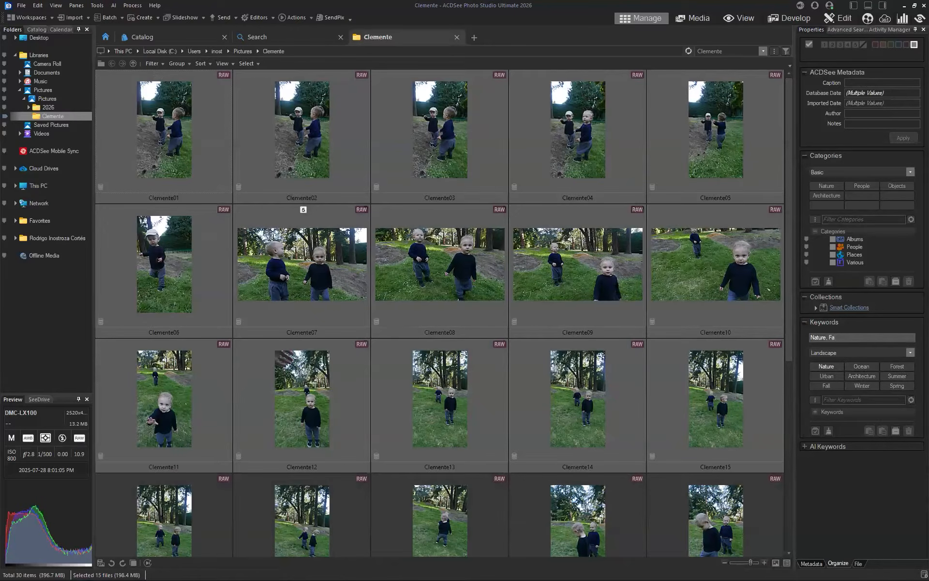
{"action": "type", "text": "lily"}
{"action": "key", "text": "Return"}
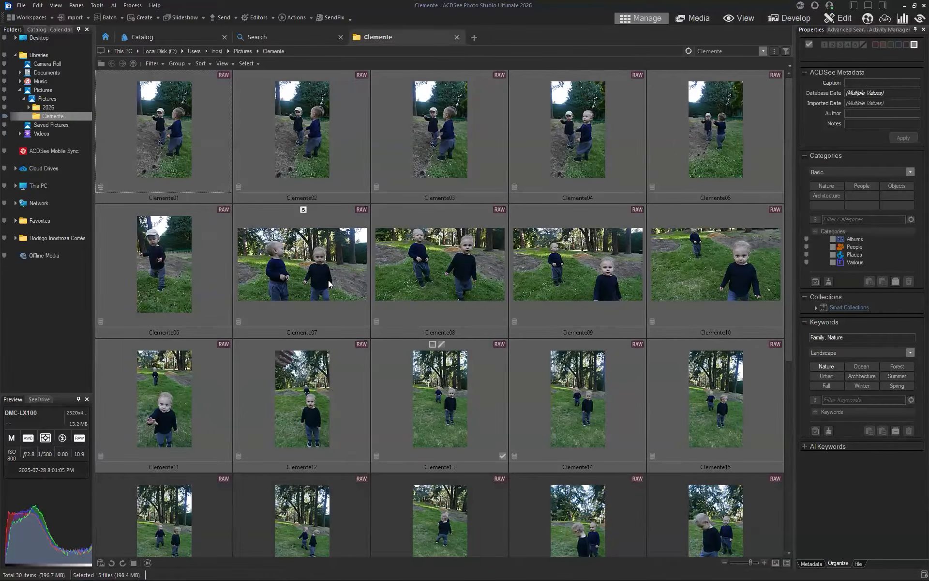
{"action": "left_click", "coordinate": [805, 446]}
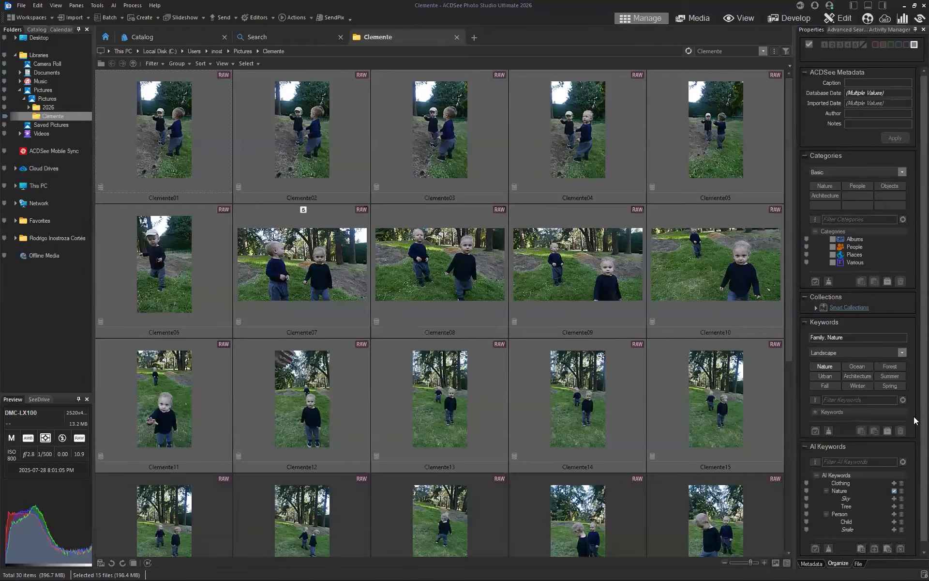
{"action": "scroll", "coordinate": [914, 445], "scroll_direction": "down", "scroll_amount": 2}
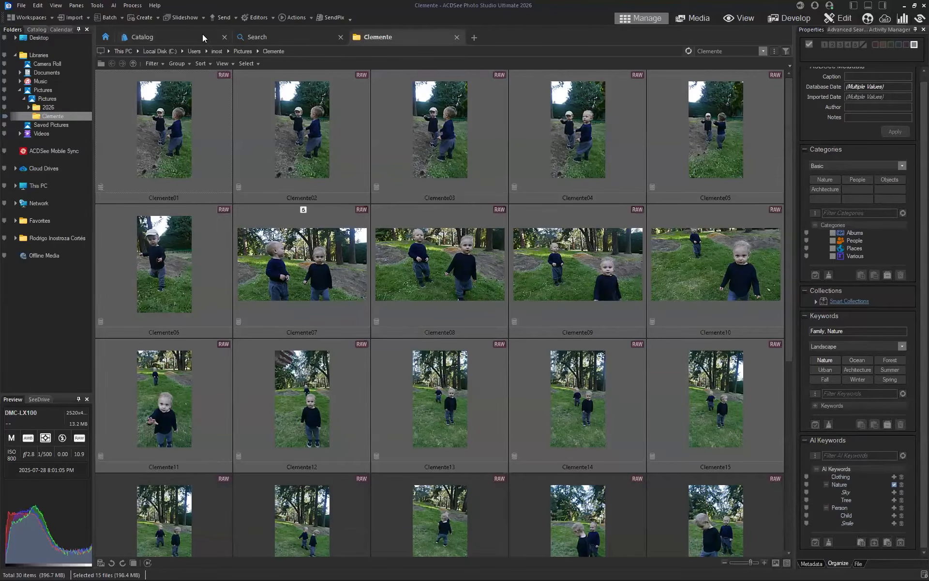
Return to the catalog, expand its keywords and list the photos tagged Family
{"action": "left_click", "coordinate": [172, 36]}
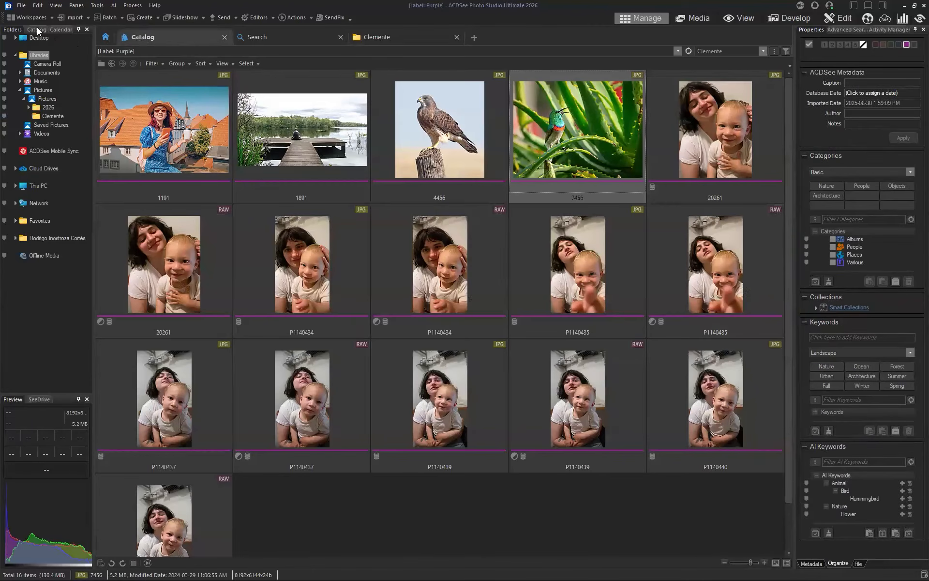
{"action": "left_click", "coordinate": [38, 28]}
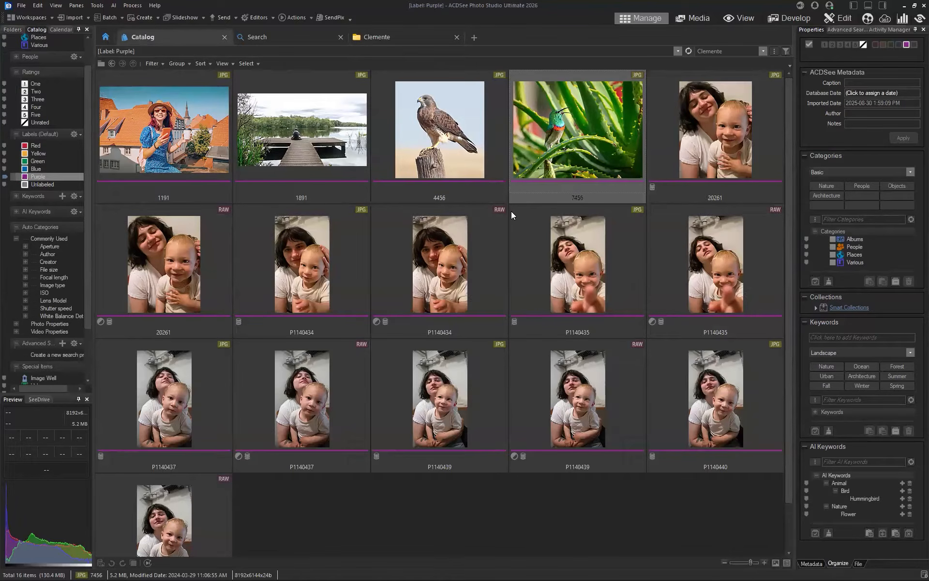
{"action": "left_click", "coordinate": [17, 196]}
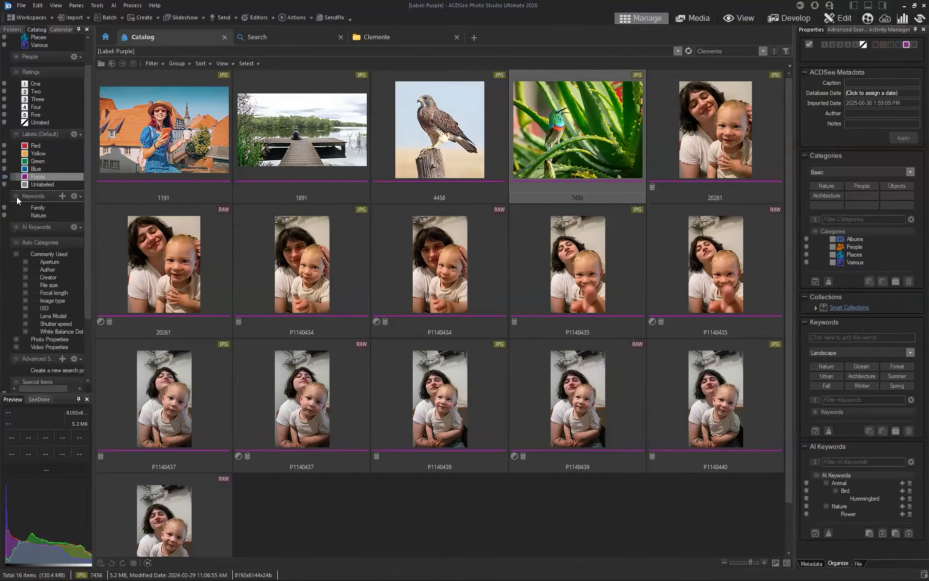
{"action": "left_click", "coordinate": [40, 207]}
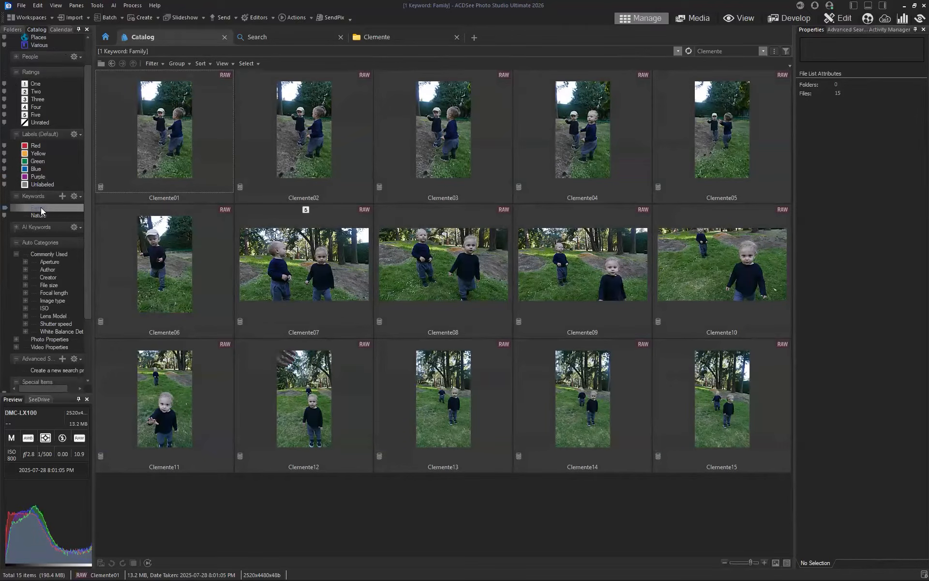
Show the catalog's AI keywords in a wider area instead of the regular keywords and add Animal to the Family filter
{"action": "left_click", "coordinate": [14, 196]}
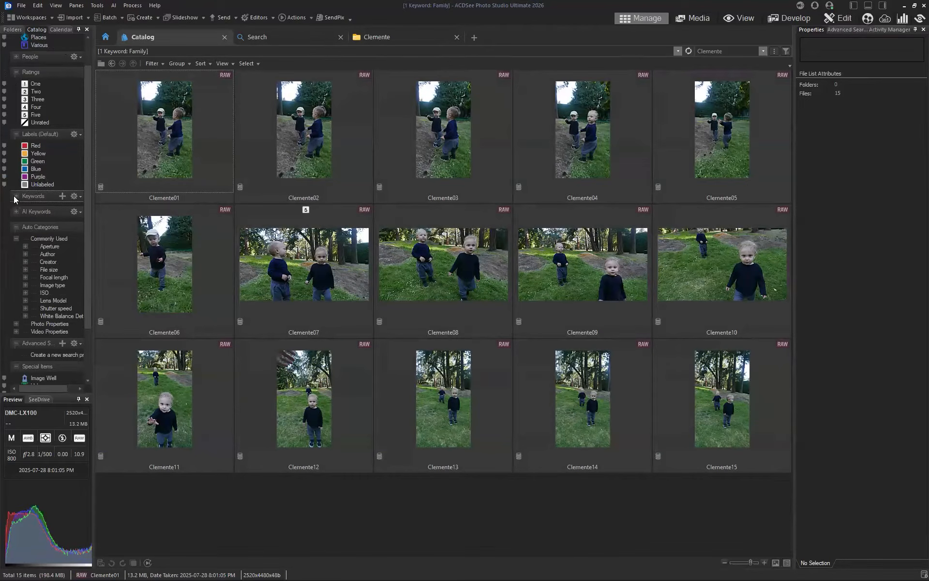
{"action": "left_click", "coordinate": [14, 212]}
{"action": "left_click_drag", "start_coordinate": [89, 201], "coordinate": [89, 219]}
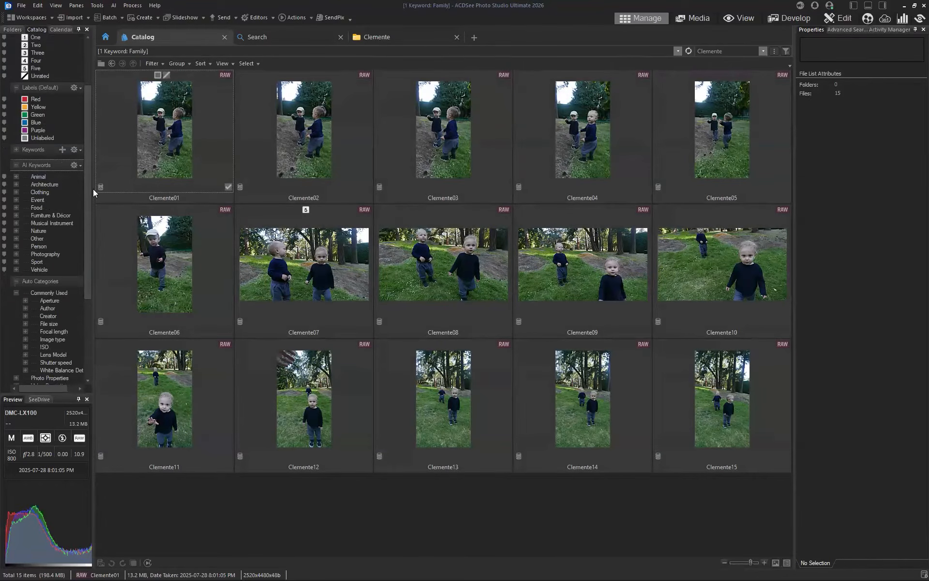
{"action": "left_click_drag", "start_coordinate": [94, 189], "coordinate": [118, 195]}
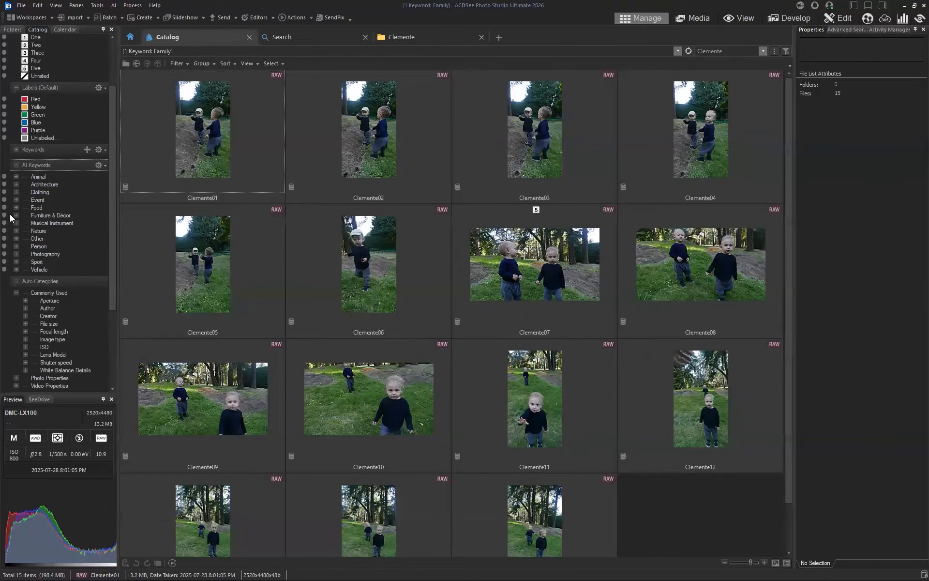
{"action": "left_click", "coordinate": [4, 177]}
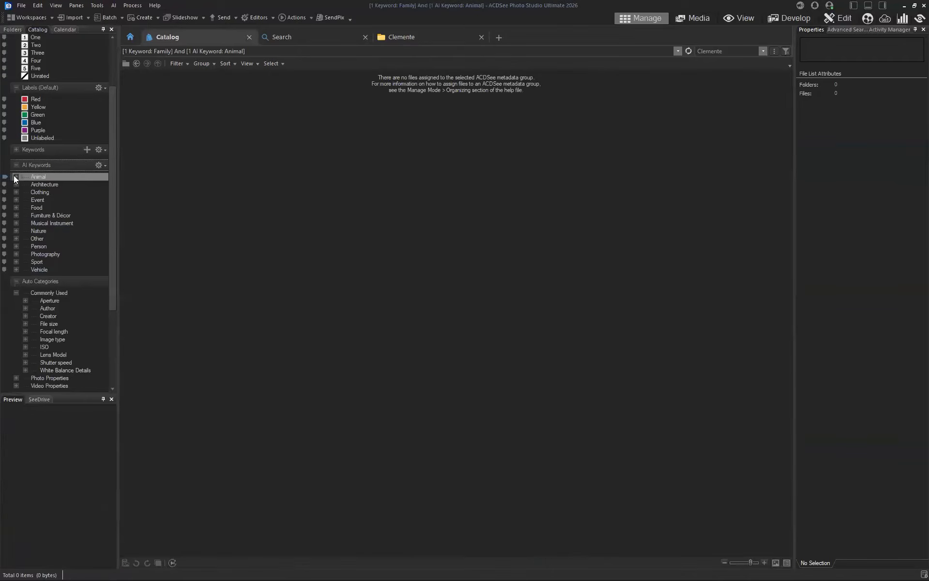
Expand the Animal and Bird AI keywords and list the Duck, Hummingbird and Fish photos in turn
{"action": "left_click", "coordinate": [16, 177]}
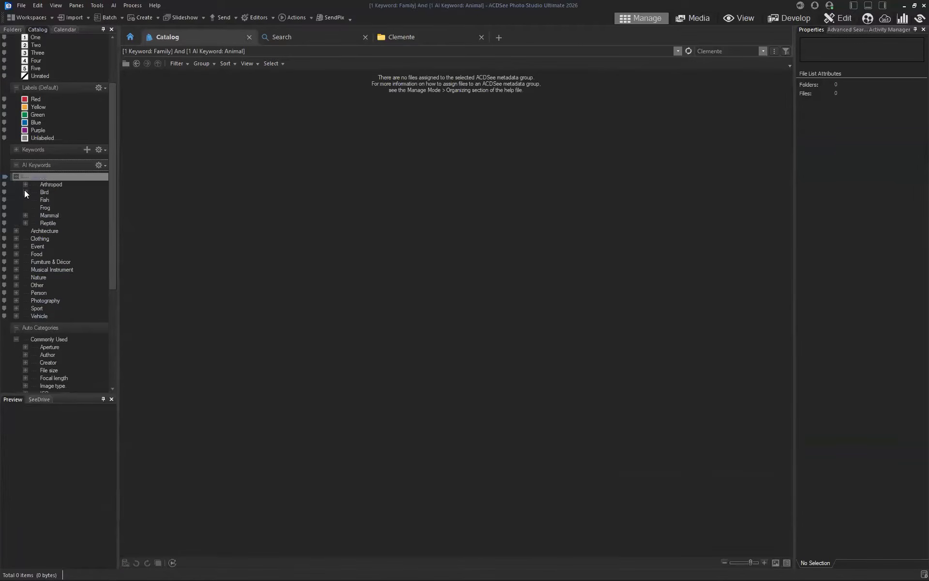
{"action": "left_click", "coordinate": [25, 192]}
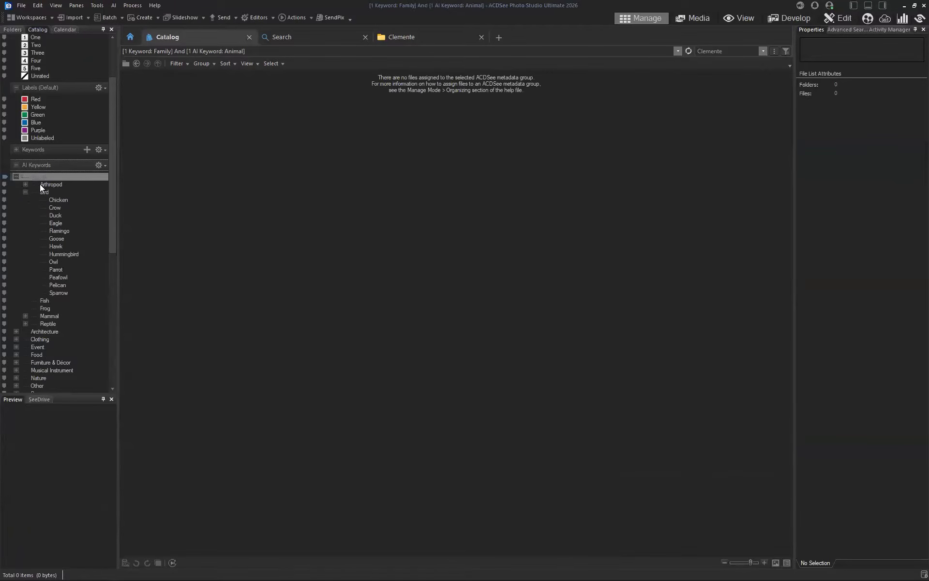
{"action": "left_click", "coordinate": [55, 216]}
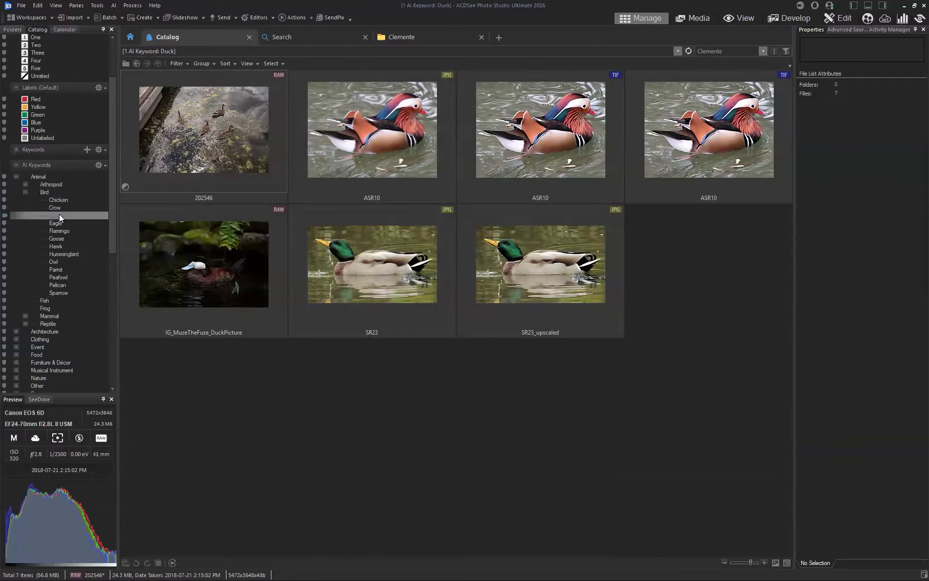
{"action": "left_click", "coordinate": [62, 251]}
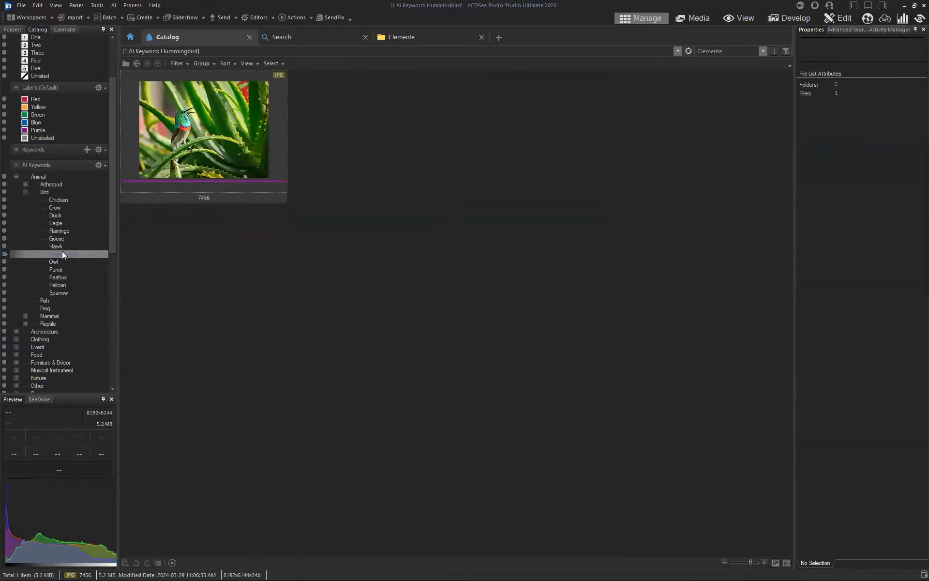
{"action": "left_click", "coordinate": [47, 299]}
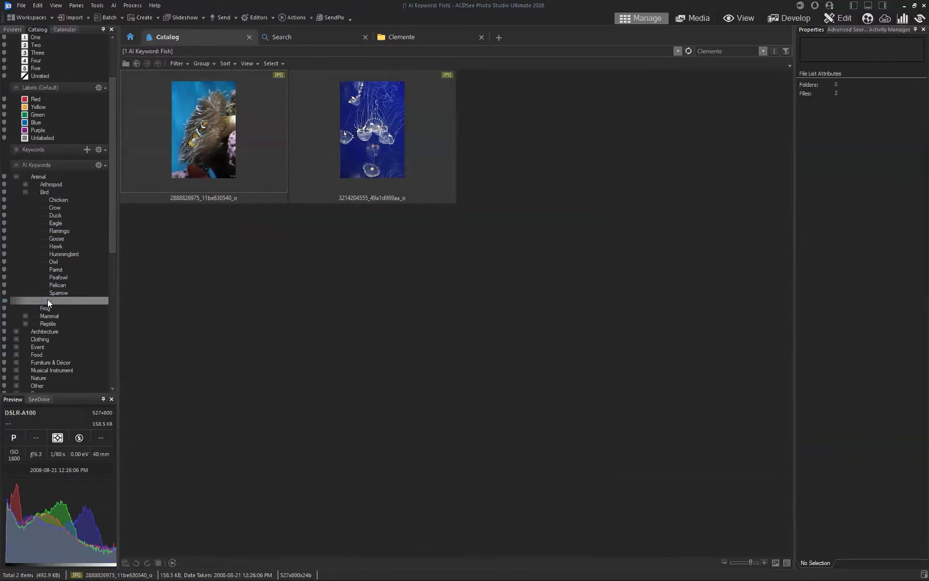
{"action": "left_click", "coordinate": [26, 192]}
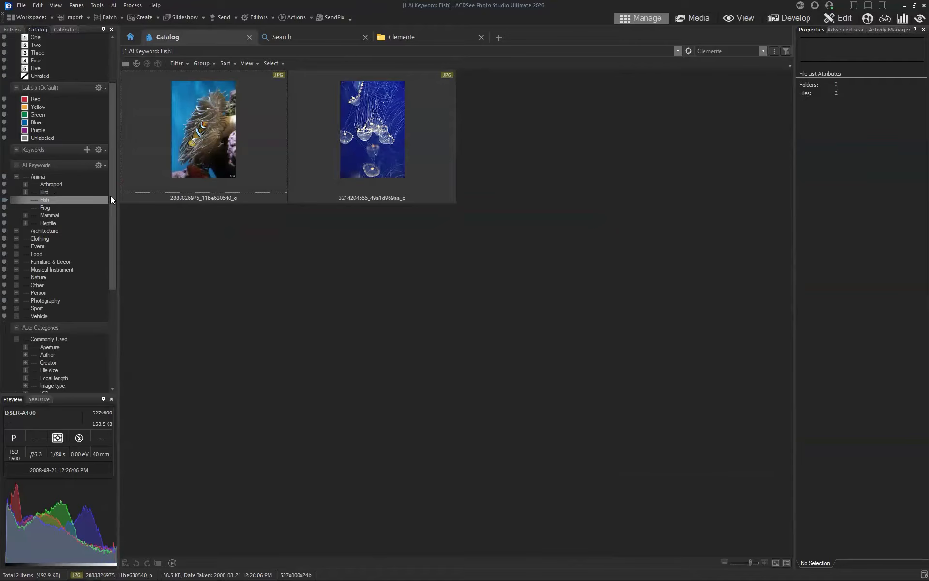
Expand the Architecture and Building AI keywords and list the photos tagged Church
{"action": "scroll", "coordinate": [110, 206], "scroll_direction": "down", "scroll_amount": 1}
{"action": "left_click", "coordinate": [16, 223]}
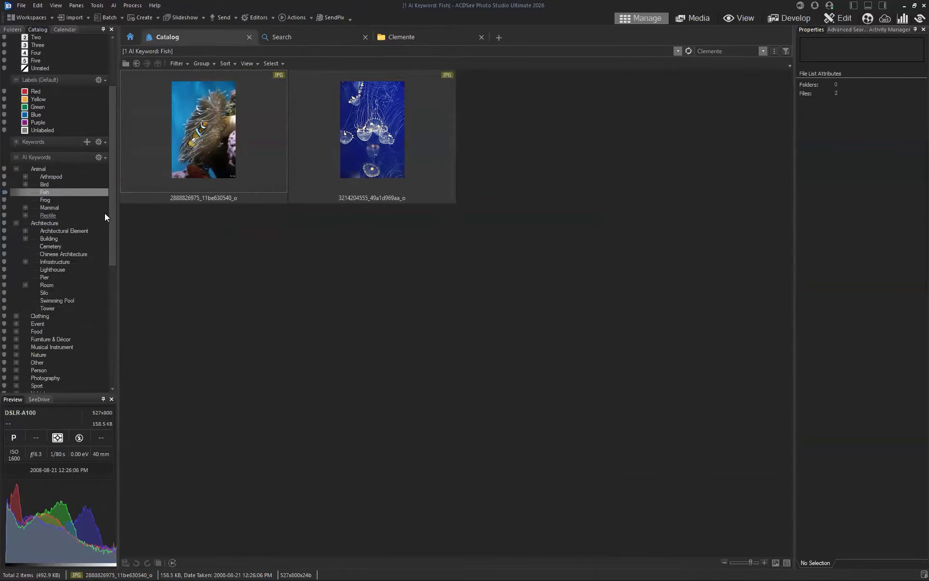
{"action": "left_click_drag", "start_coordinate": [113, 223], "coordinate": [114, 230]}
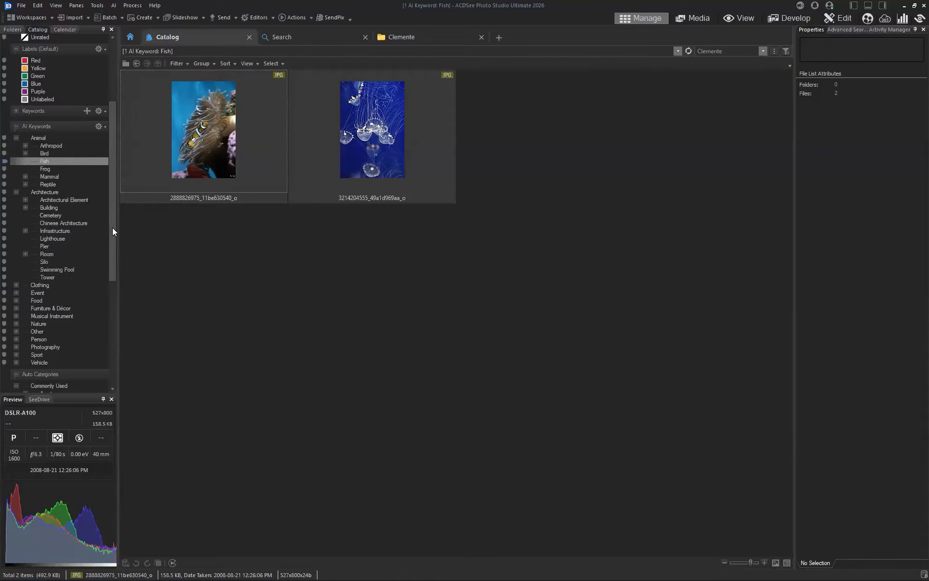
{"action": "left_click", "coordinate": [25, 208]}
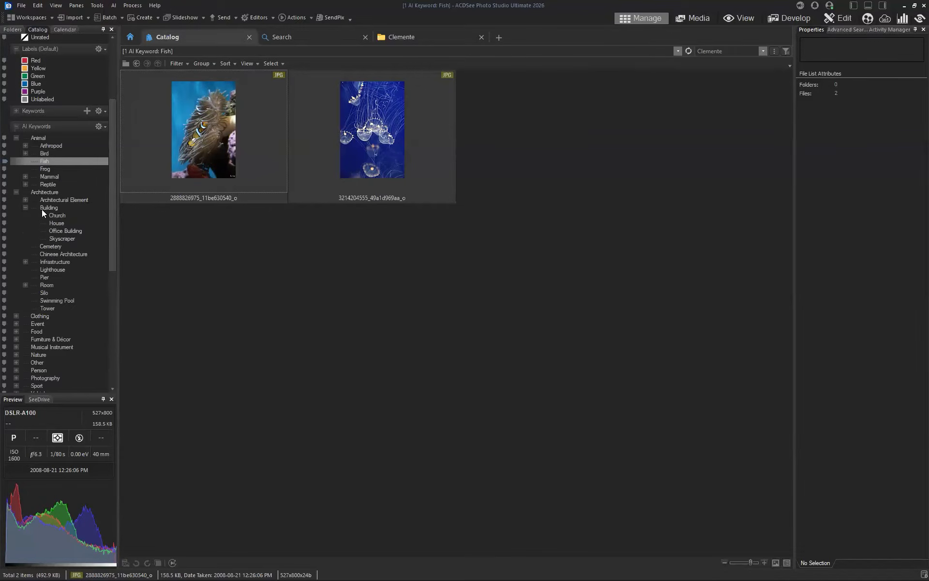
{"action": "left_click", "coordinate": [55, 214]}
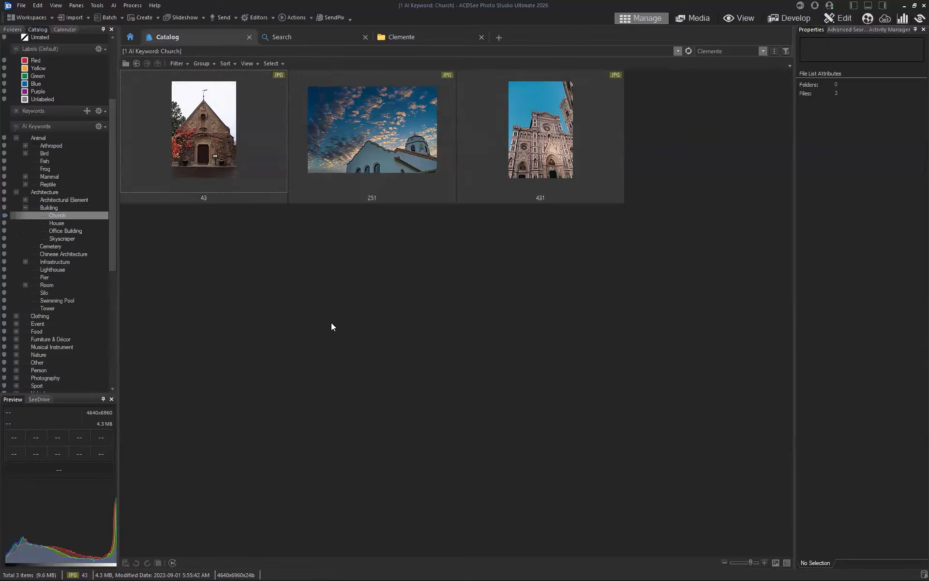
List the photos with the Event AI keyword Fireworks and collapse the catalog's AI keywords
{"action": "left_click_drag", "start_coordinate": [114, 264], "coordinate": [111, 300]}
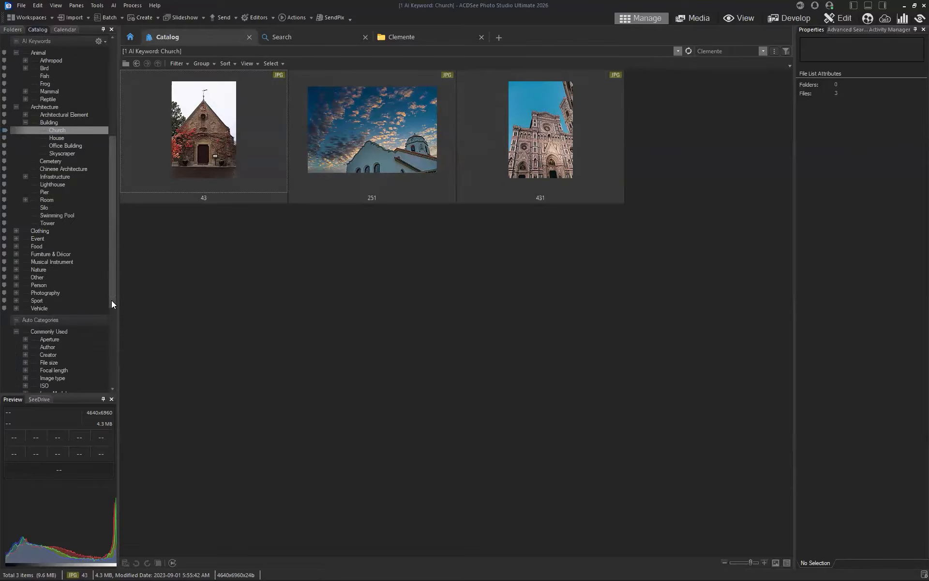
{"action": "left_click", "coordinate": [16, 245]}
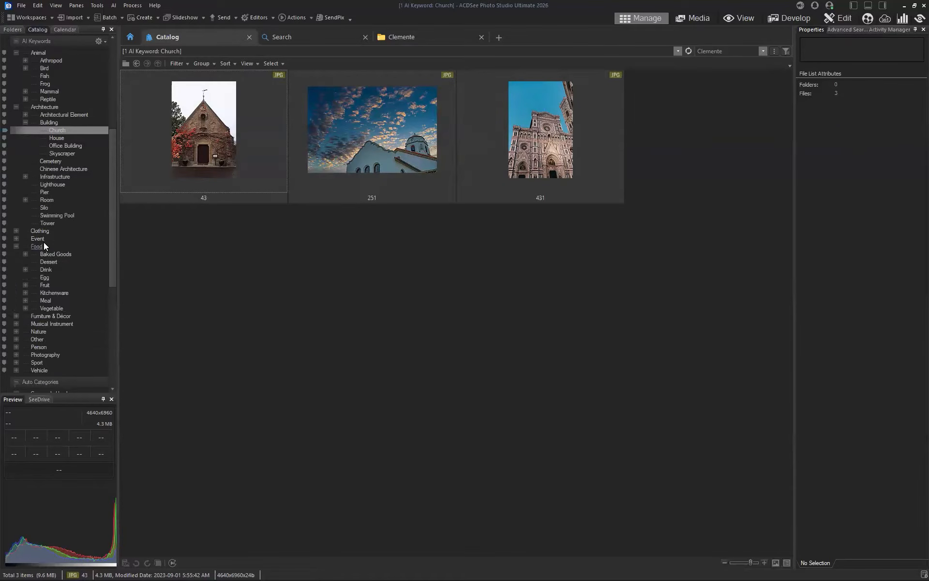
{"action": "left_click", "coordinate": [16, 238]}
{"action": "scroll", "coordinate": [112, 246], "scroll_direction": "down", "scroll_amount": 1}
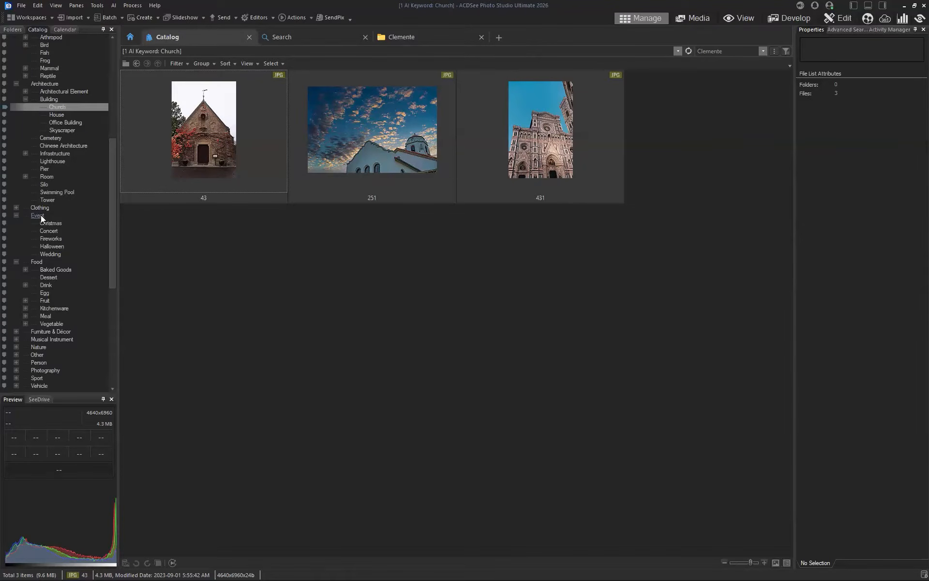
{"action": "left_click", "coordinate": [50, 240]}
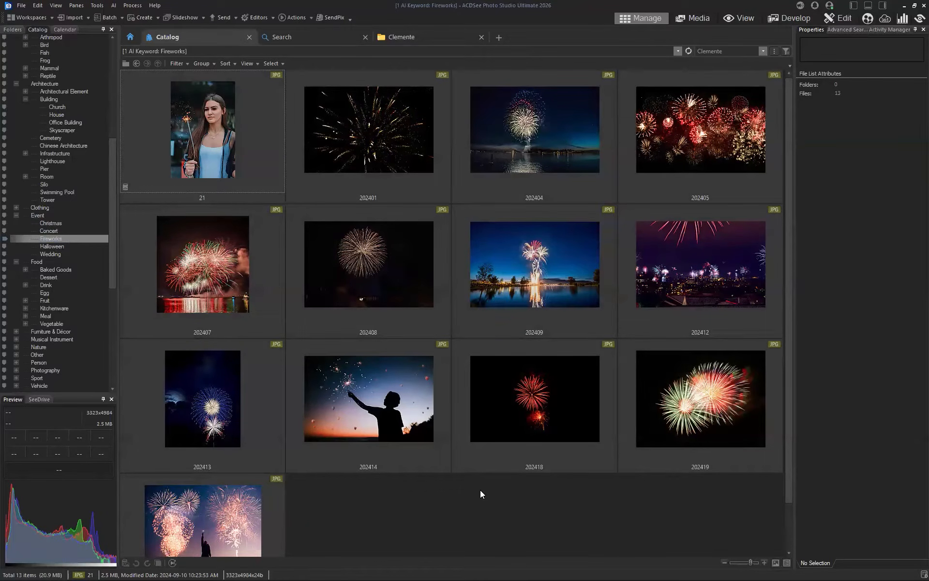
{"action": "left_click_drag", "start_coordinate": [112, 283], "coordinate": [116, 160]}
{"action": "left_click", "coordinate": [16, 241]}
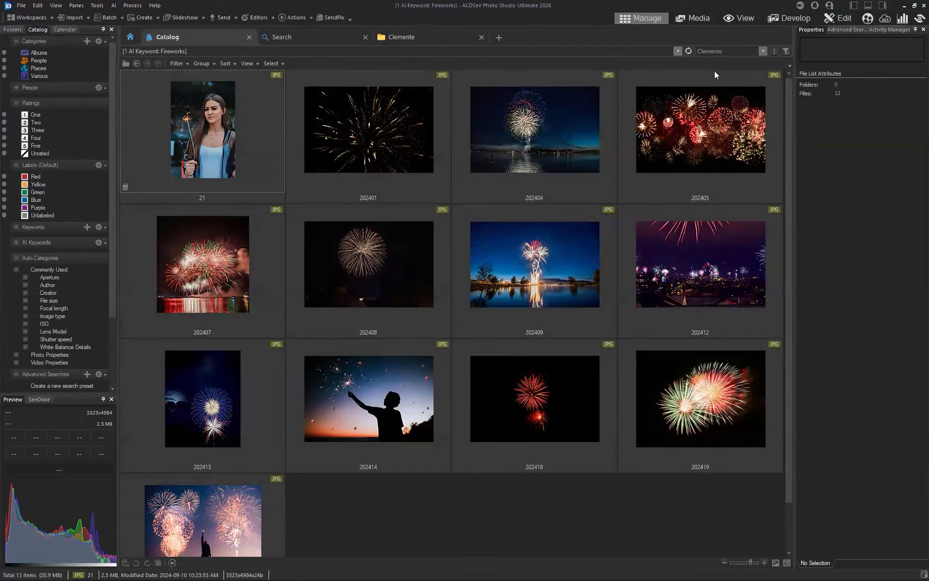
Show the Activity Manager and switch AI Face Detection and AI Keywords off and on again
{"action": "left_click", "coordinate": [890, 29]}
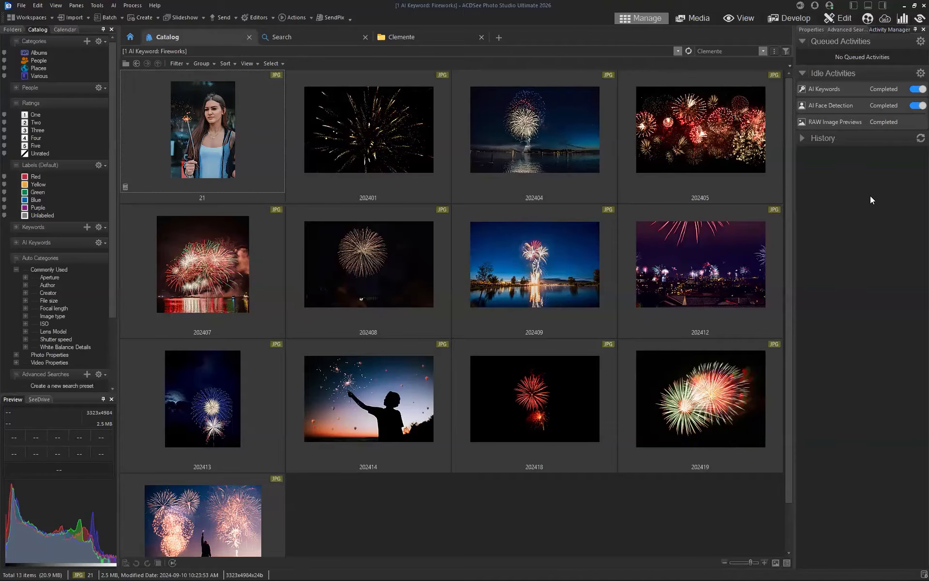
{"action": "left_click", "coordinate": [918, 106]}
{"action": "left_click", "coordinate": [917, 90]}
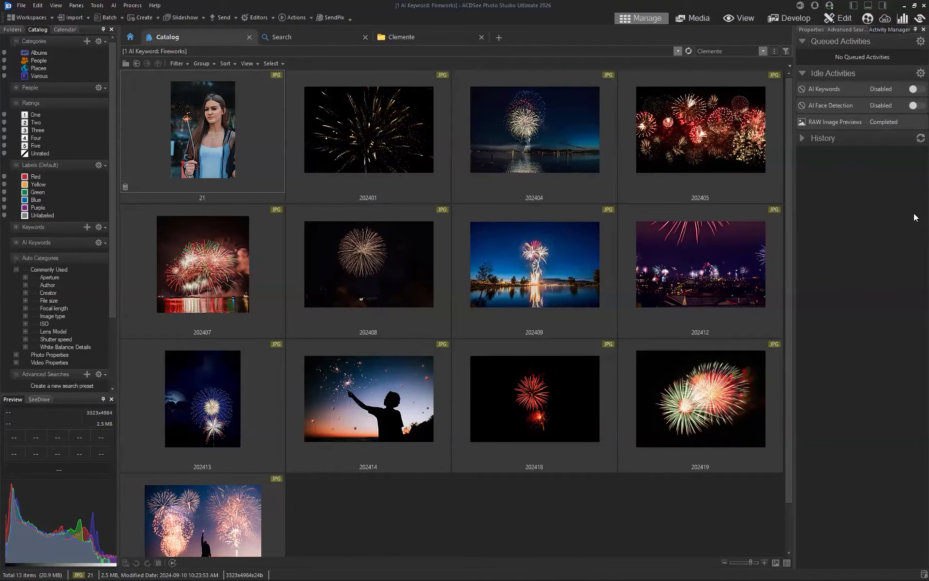
{"action": "left_click", "coordinate": [914, 105]}
{"action": "left_click", "coordinate": [915, 89]}
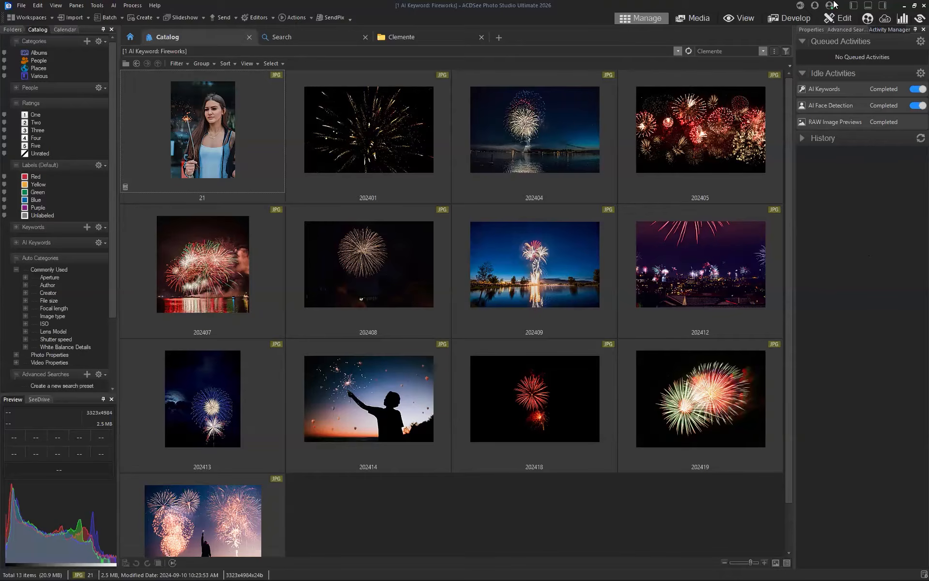
Search the photo collection for Cheetah from the home screen
{"action": "left_click", "coordinate": [439, 36]}
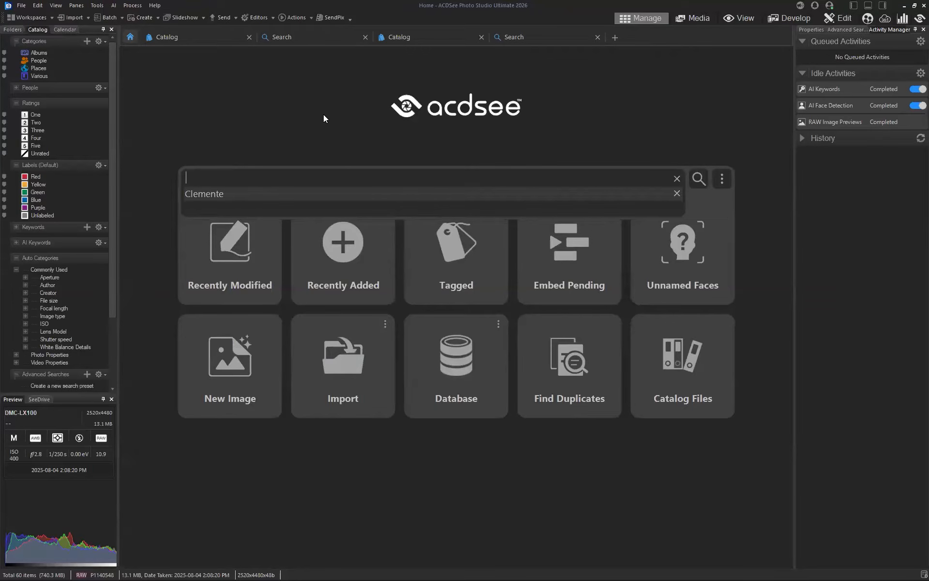
{"action": "type", "text": "Cheetah"}
{"action": "key", "text": "Return"}
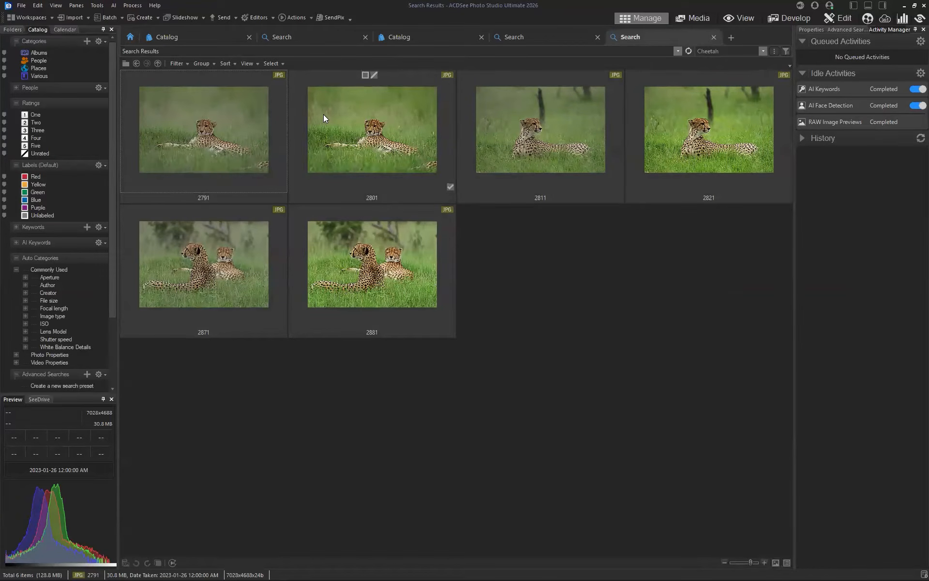
Return to the home screen and search the photo collection for Water
{"action": "left_click", "coordinate": [130, 37]}
{"action": "left_click", "coordinate": [189, 177]}
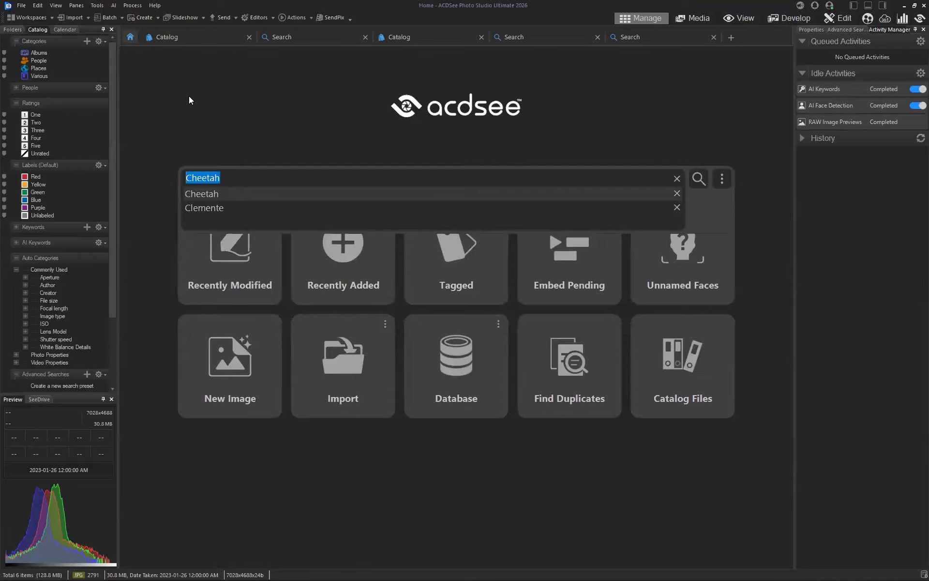
{"action": "type", "text": "Water"}
{"action": "key", "text": "Return"}
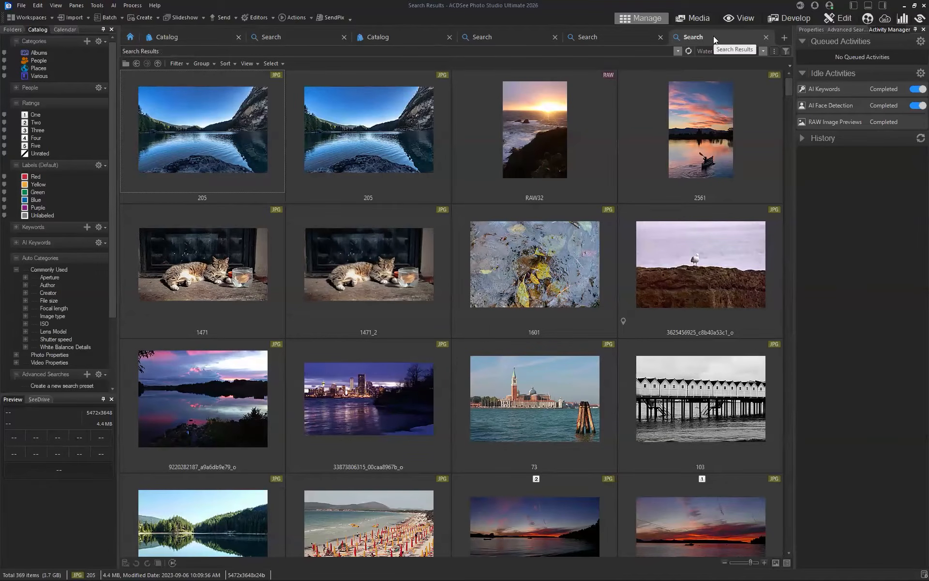
Look through the open search and catalog views and close the Water and Cheetah searches
{"action": "left_click", "coordinate": [629, 36]}
{"action": "left_click", "coordinate": [513, 39]}
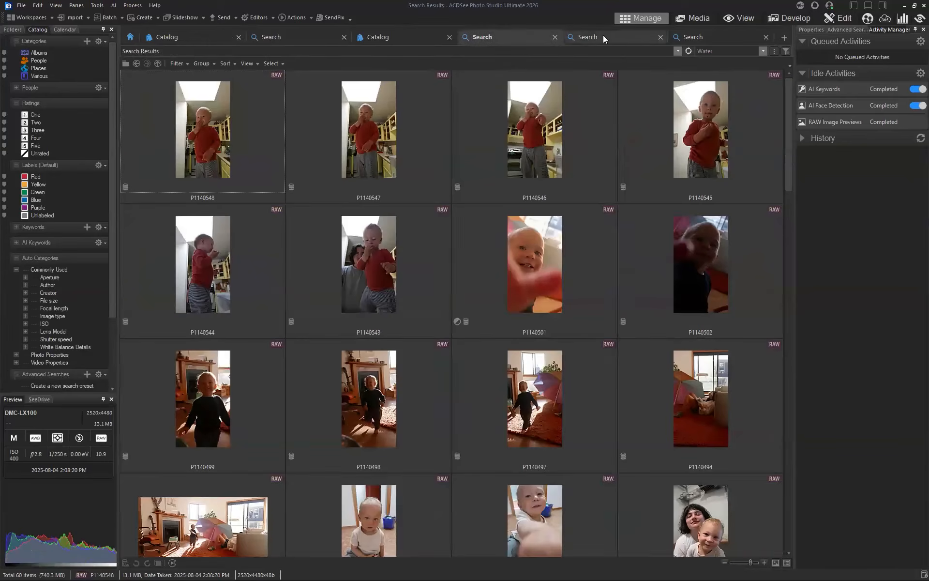
{"action": "left_click", "coordinate": [603, 36]}
{"action": "left_click", "coordinate": [404, 38]}
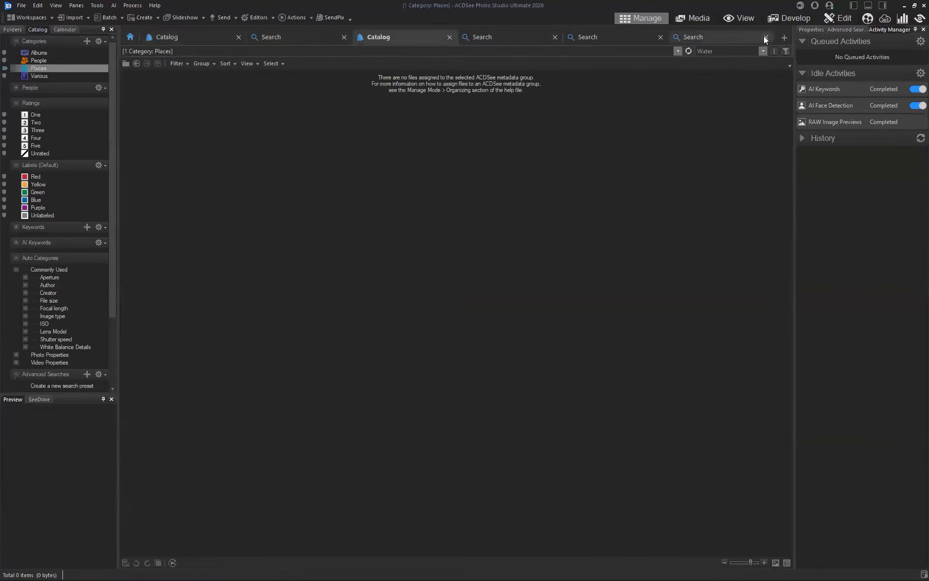
{"action": "left_click", "coordinate": [737, 36]}
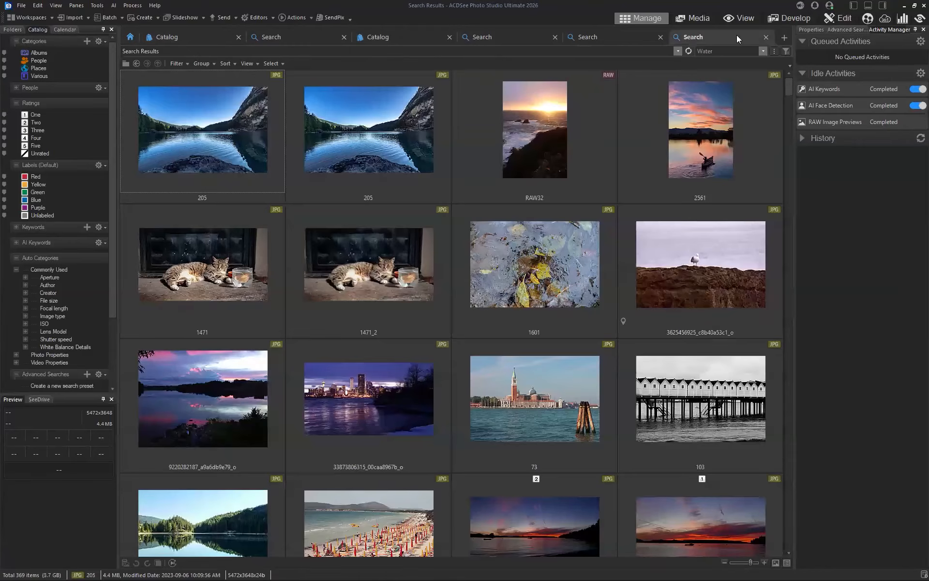
{"action": "left_click", "coordinate": [766, 37]}
{"action": "left_click", "coordinate": [715, 37]}
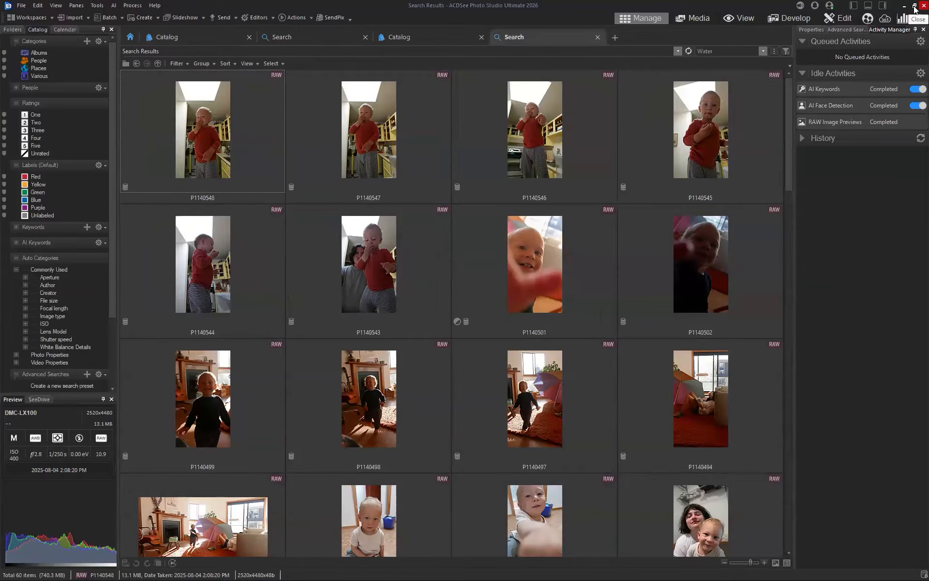
Open the first photo of the imported photos' folder in Develop mode
{"action": "left_click", "coordinate": [131, 37]}
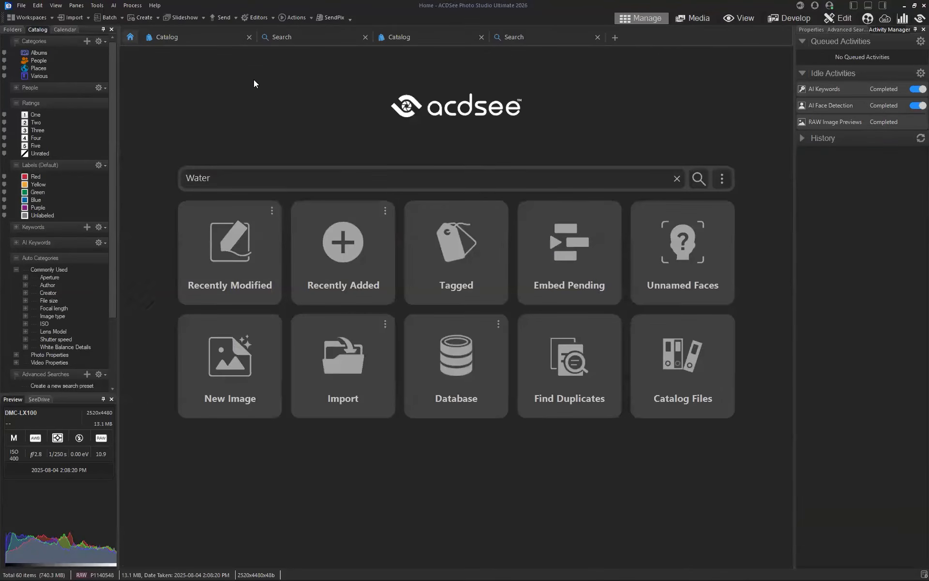
{"action": "left_click", "coordinate": [18, 28]}
{"action": "left_click", "coordinate": [53, 116]}
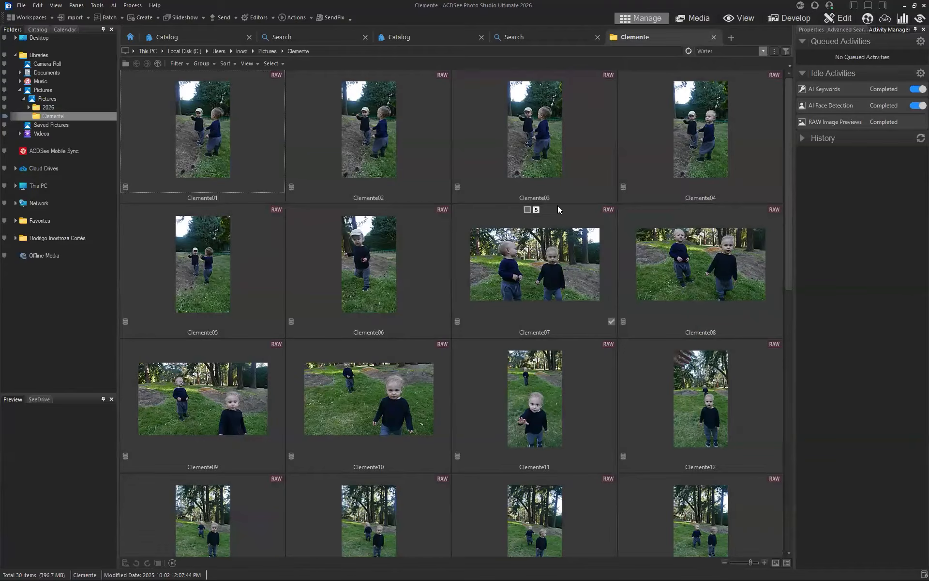
{"action": "left_click", "coordinate": [255, 170]}
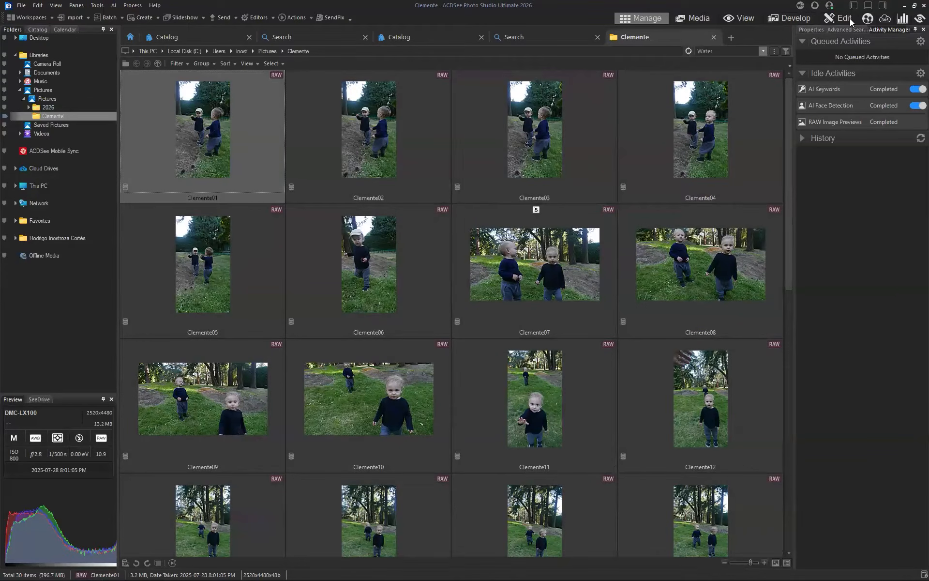
{"action": "left_click", "coordinate": [798, 18]}
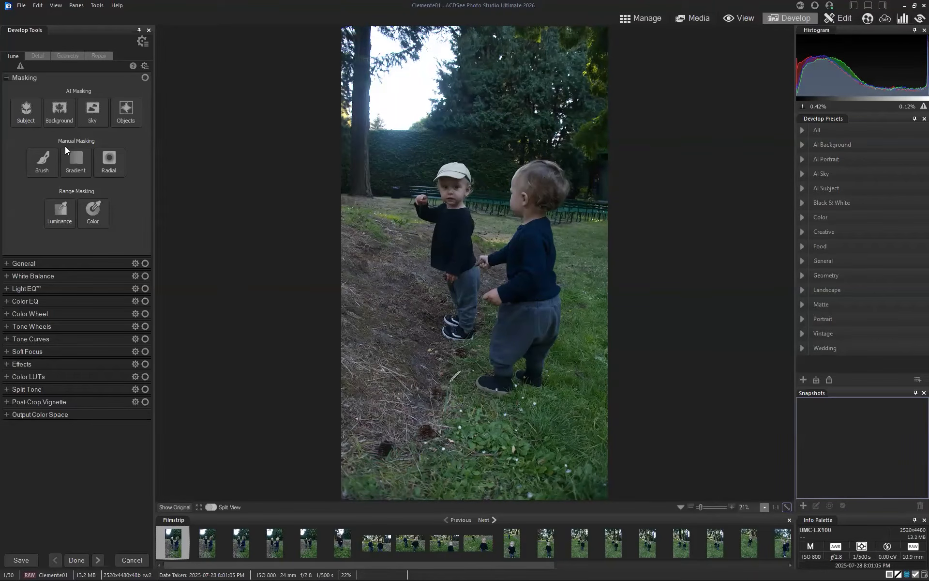
Mask the two children with AI subject masking, hide the mask overlay and raise the masked exposure to +0.71 eV
{"action": "left_click", "coordinate": [34, 120]}
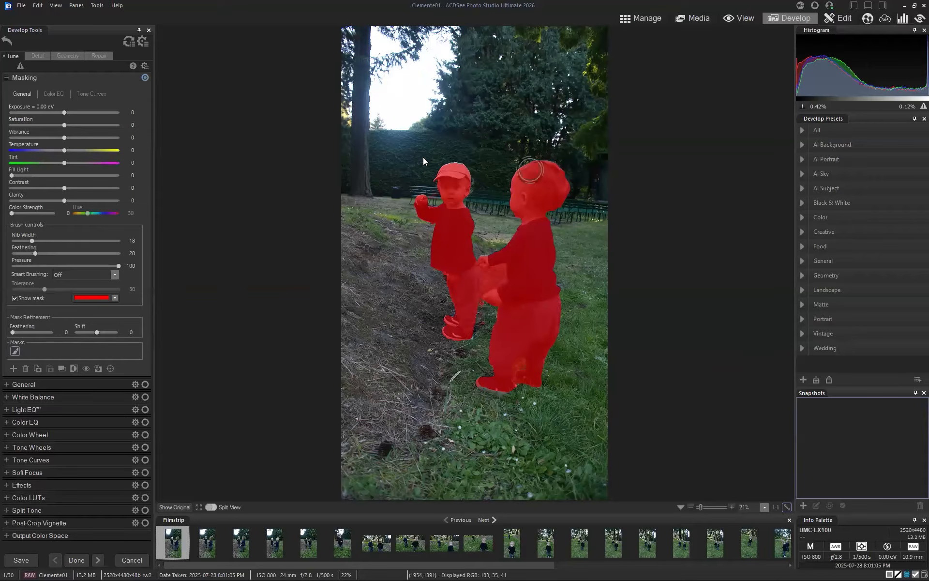
{"action": "left_click", "coordinate": [15, 298]}
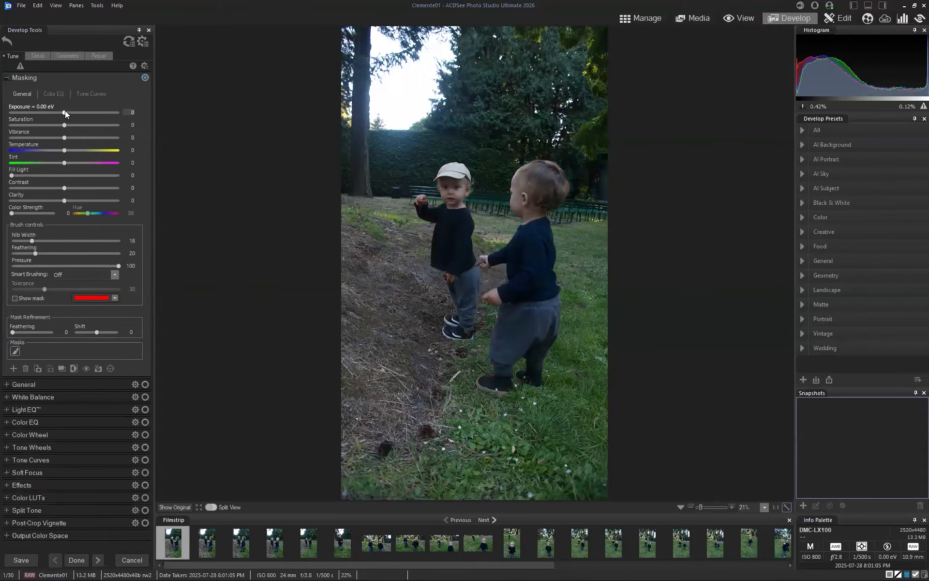
{"action": "left_click_drag", "start_coordinate": [64, 111], "coordinate": [75, 111]}
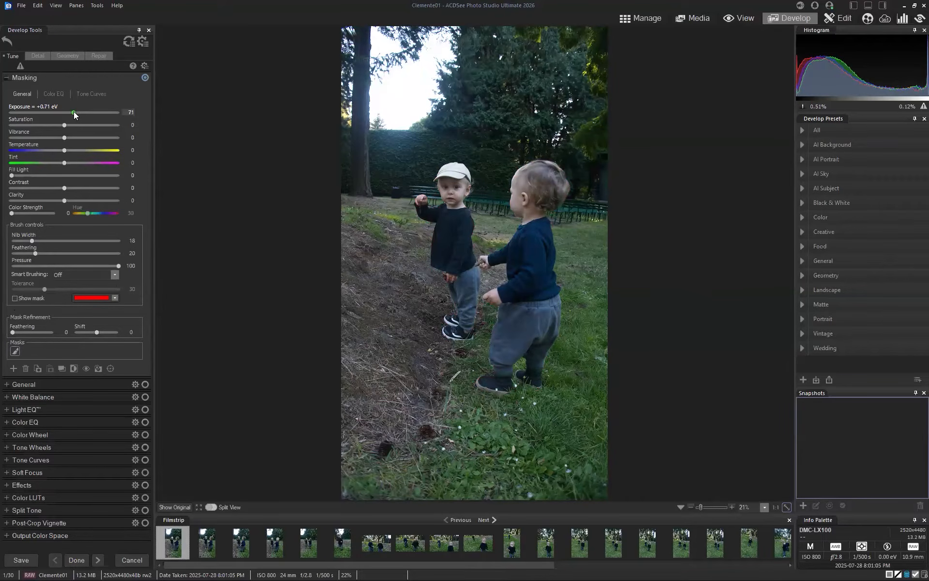
Compare the edit with the original in split view, moving the divider beside the child with the cap
{"action": "left_click", "coordinate": [186, 506]}
{"action": "left_click", "coordinate": [185, 507]}
{"action": "left_click", "coordinate": [213, 507]}
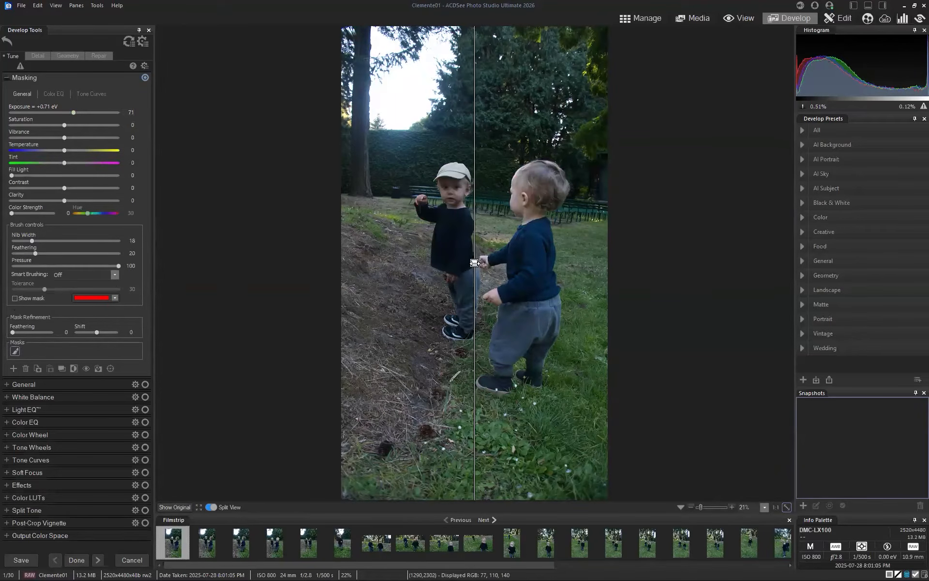
{"action": "left_click_drag", "start_coordinate": [440, 264], "coordinate": [386, 283]}
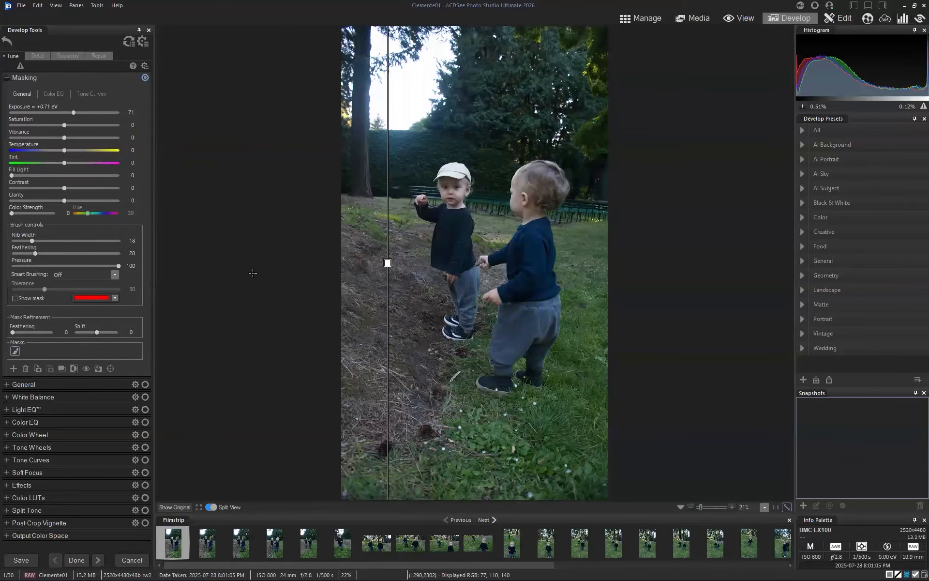
Set the children's mask to saturation 4, vibrance 4 and contrast 7, and compare it with the original across both children
{"action": "mouse_move", "coordinate": [65, 139]}
{"action": "left_mouse_down"}
{"action": "mouse_move", "coordinate": [89, 140]}
{"action": "mouse_move", "coordinate": [68, 141]}
{"action": "mouse_move", "coordinate": [66, 123]}
{"action": "left_mouse_up"}
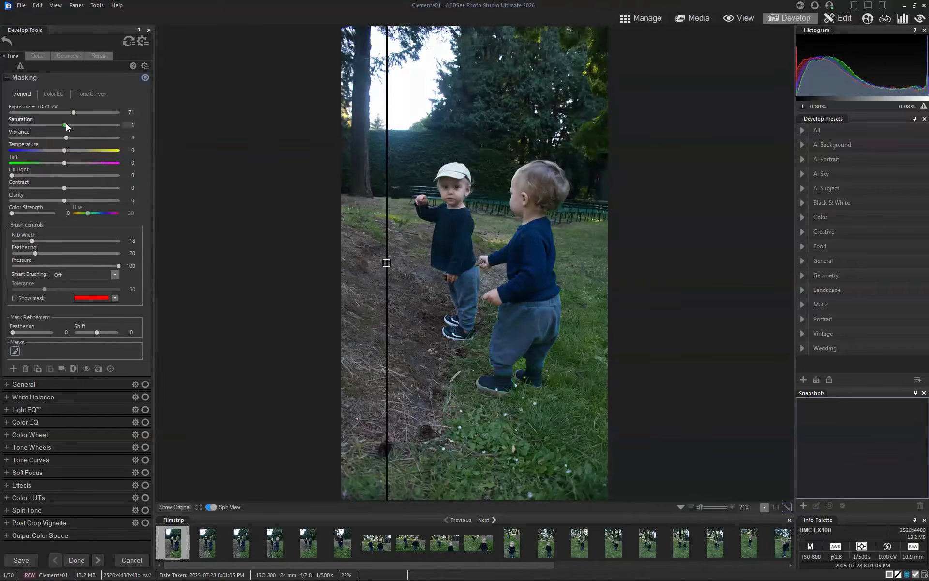
{"action": "left_click", "coordinate": [69, 188]}
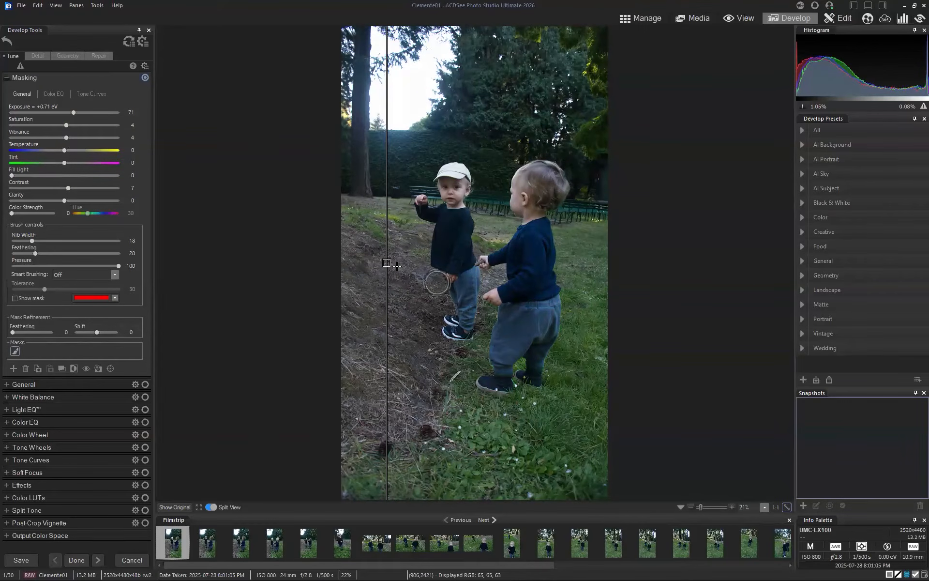
{"action": "left_click_drag", "start_coordinate": [386, 263], "coordinate": [513, 263]}
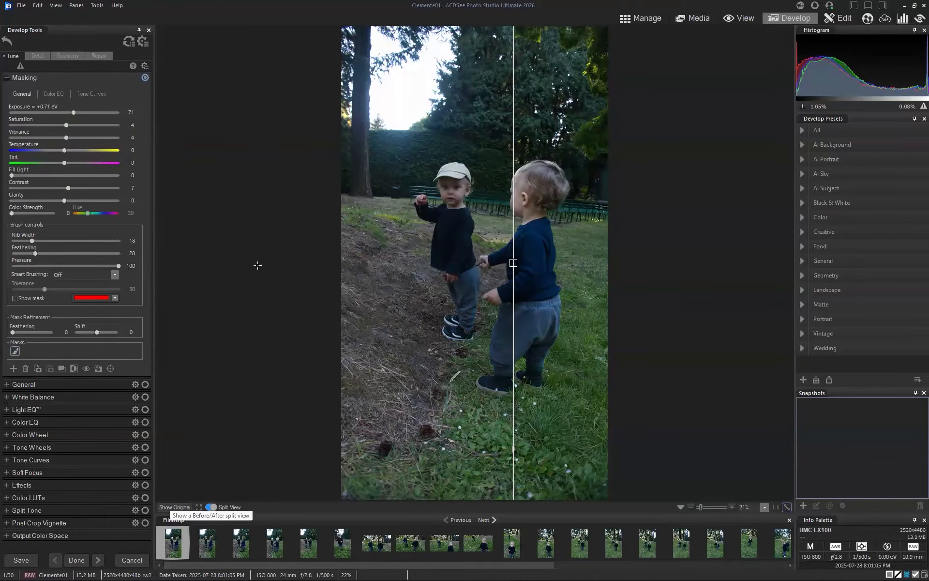
{"action": "left_click_drag", "start_coordinate": [513, 263], "coordinate": [400, 263]}
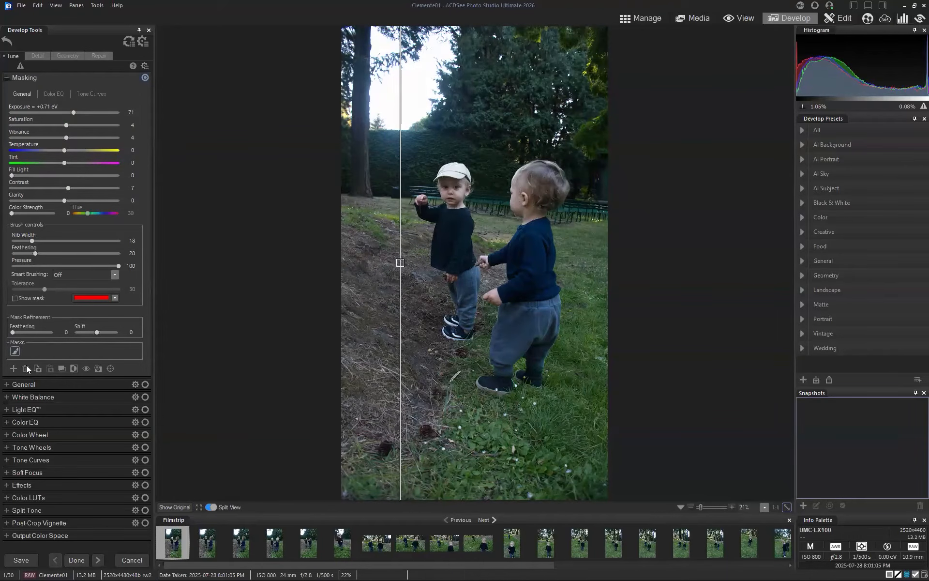
Add an AI background mask and turn off the split view, leaving the mask overlay hidden
{"action": "left_click", "coordinate": [12, 368]}
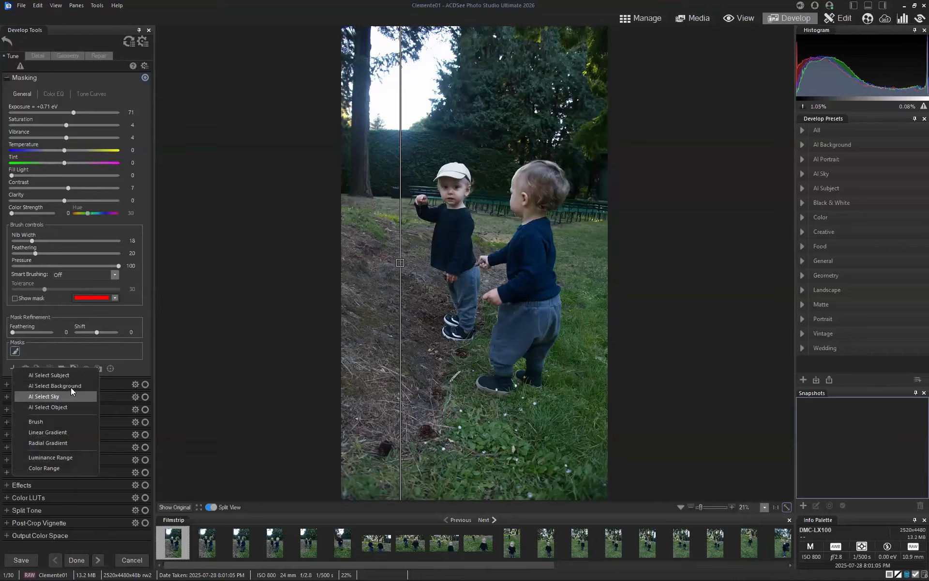
{"action": "left_click", "coordinate": [71, 388]}
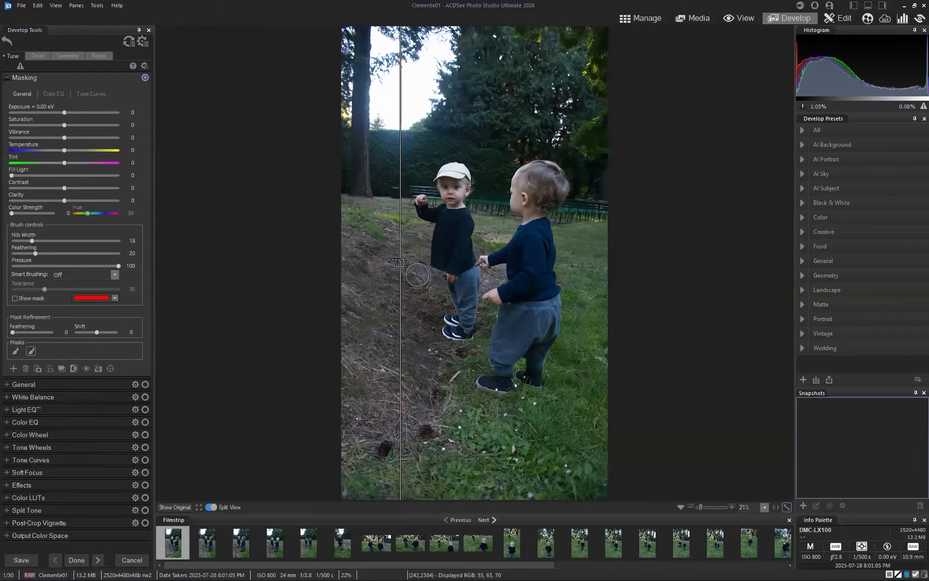
{"action": "left_click", "coordinate": [211, 506]}
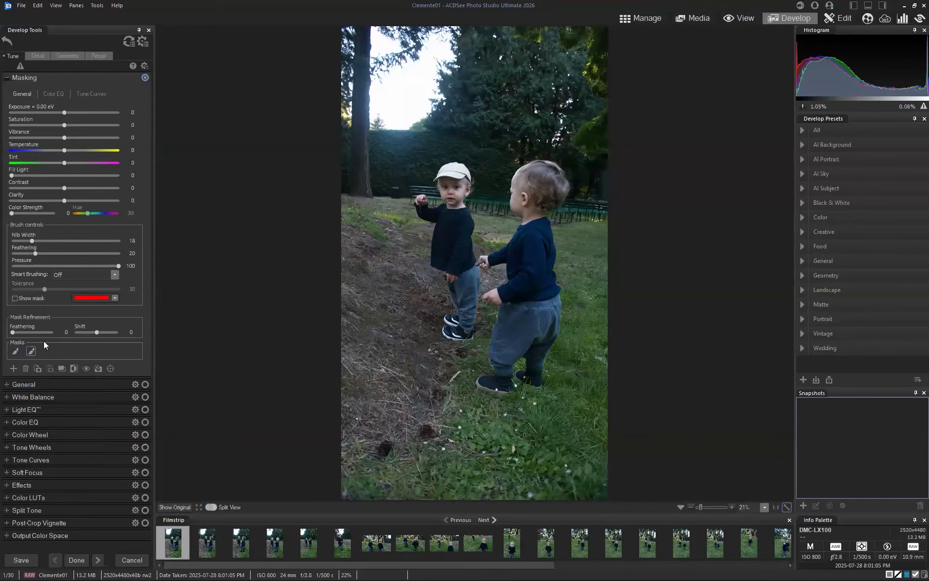
{"action": "mouse_move", "coordinate": [31, 352]}
{"action": "left_click", "coordinate": [15, 299]}
{"action": "left_click", "coordinate": [15, 298]}
Set the background mask to exposure -0.09 eV, saturation -2 and clarity -18, and compare the photo with its original
{"action": "left_click_drag", "start_coordinate": [64, 124], "coordinate": [55, 124]}
{"action": "left_click_drag", "start_coordinate": [65, 112], "coordinate": [63, 113]}
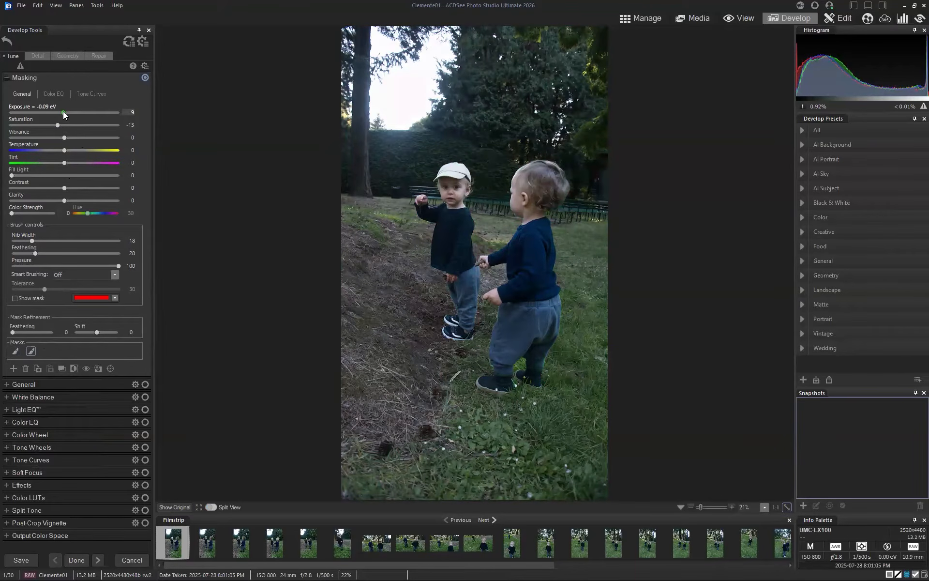
{"action": "mouse_move", "coordinate": [65, 200]}
{"action": "left_mouse_down"}
{"action": "mouse_move", "coordinate": [40, 198]}
{"action": "mouse_move", "coordinate": [55, 198]}
{"action": "left_mouse_up"}
{"action": "double_click", "coordinate": [62, 125]}
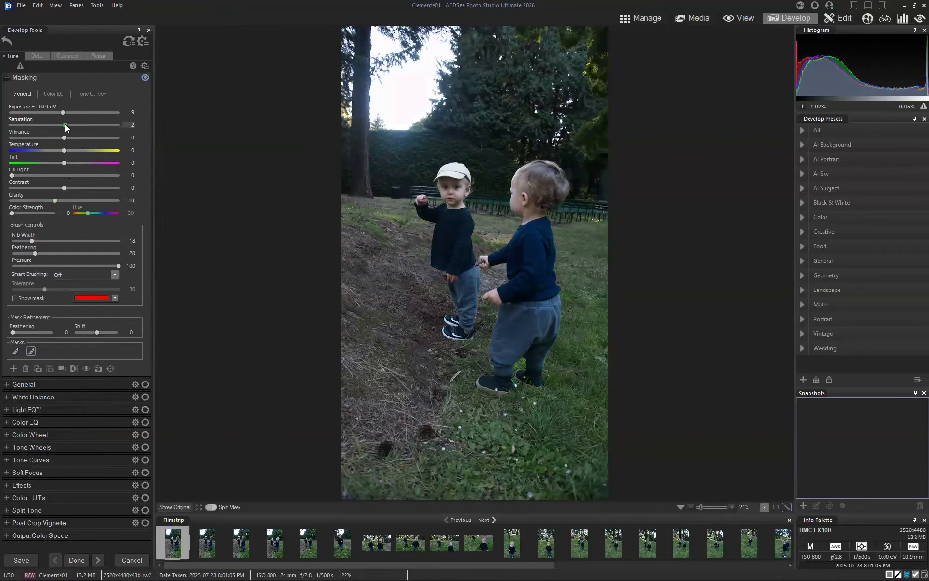
{"action": "left_click_drag", "start_coordinate": [65, 125], "coordinate": [63, 125]}
{"action": "left_click", "coordinate": [176, 507]}
Add a radial gradient mask and stretch it into a tall ellipse surrounding both children
{"action": "left_click", "coordinate": [13, 368]}
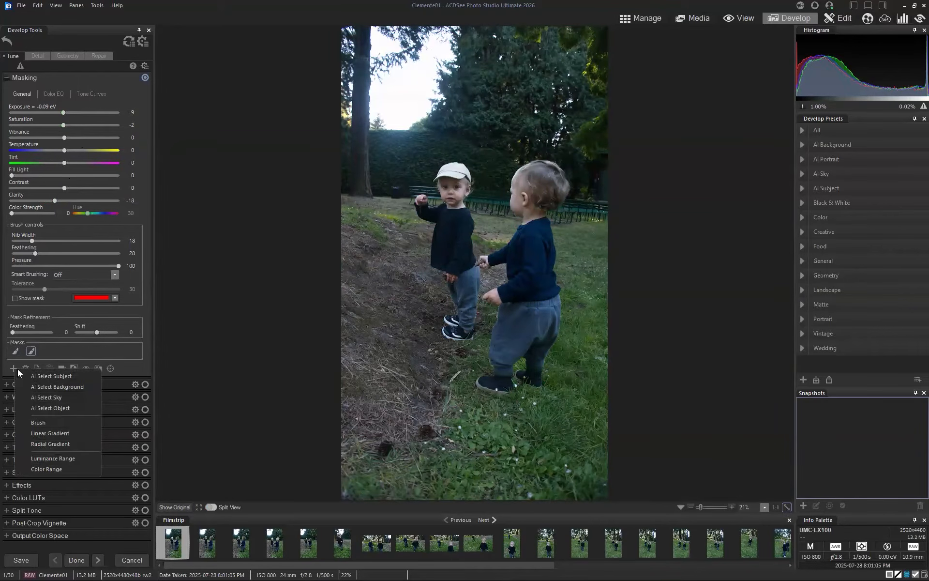
{"action": "left_click", "coordinate": [68, 444]}
{"action": "left_click_drag", "start_coordinate": [411, 264], "coordinate": [358, 262]}
{"action": "left_click_drag", "start_coordinate": [475, 144], "coordinate": [475, 73]}
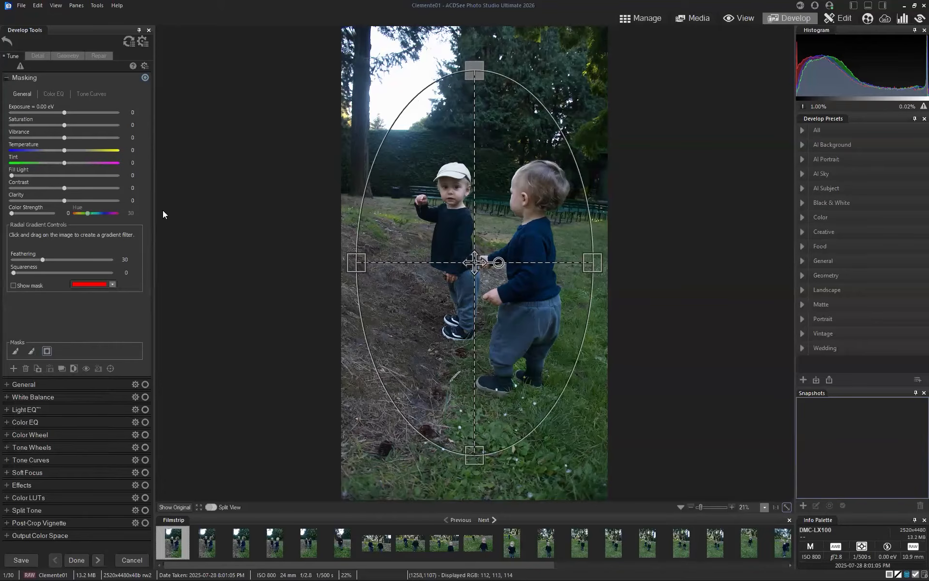
Set the radial gradient's feathering to 71 and squareness to 2, extend it slightly in height, and lower its exposure to -0.82 eV
{"action": "left_click", "coordinate": [14, 285]}
{"action": "left_click_drag", "start_coordinate": [43, 259], "coordinate": [15, 271]}
{"action": "left_click", "coordinate": [83, 259]}
{"action": "mouse_move", "coordinate": [476, 460]}
{"action": "left_click_drag", "start_coordinate": [477, 464], "coordinate": [477, 465]}
{"action": "left_click", "coordinate": [13, 287]}
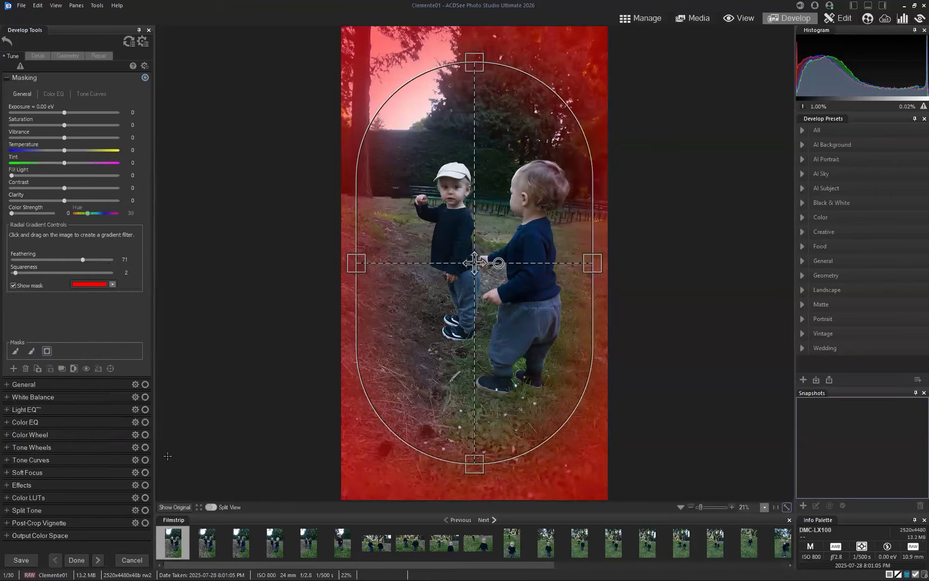
{"action": "left_click", "coordinate": [14, 285]}
{"action": "left_click_drag", "start_coordinate": [64, 112], "coordinate": [54, 112]}
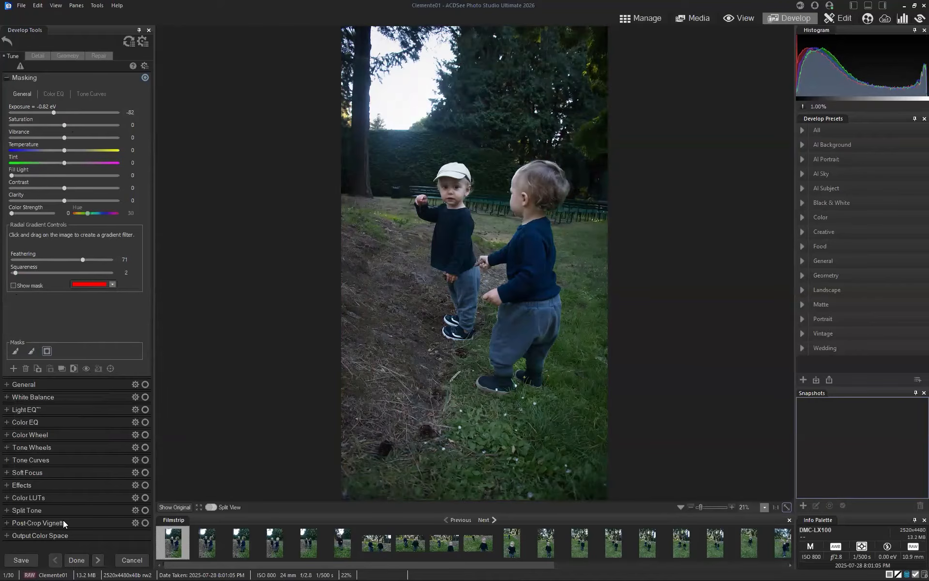
Try the Elegance and Dusk color LUTs on the photo
{"action": "left_click", "coordinate": [9, 498]}
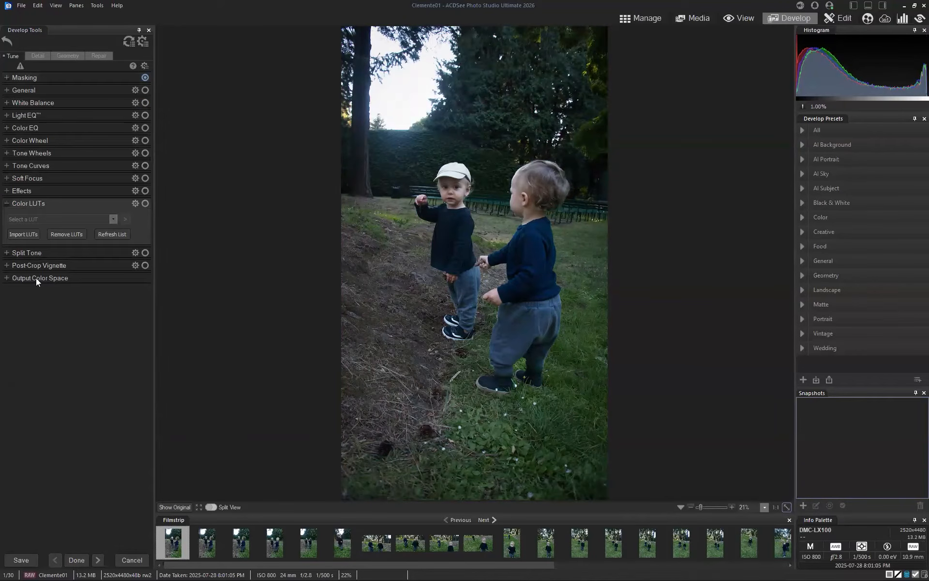
{"action": "left_click", "coordinate": [113, 215]}
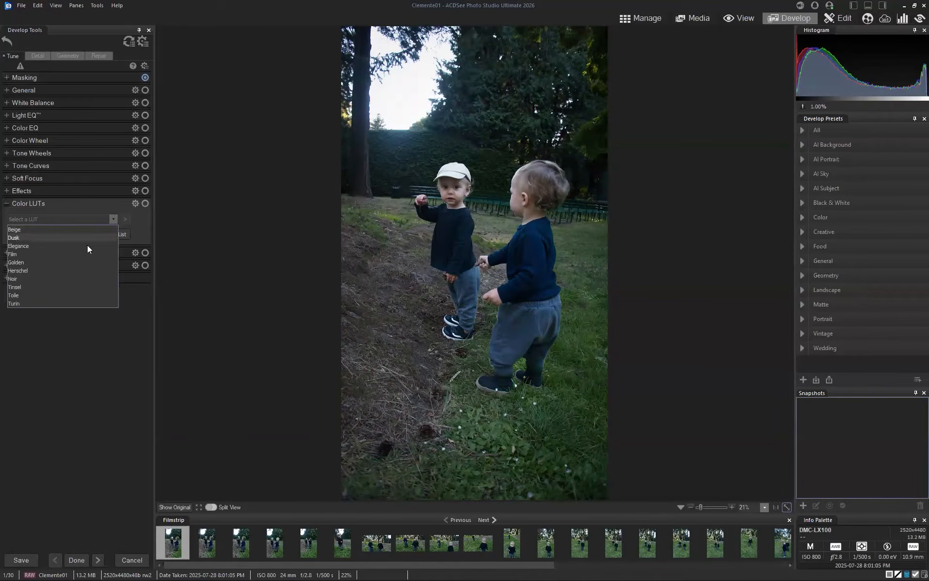
{"action": "left_click", "coordinate": [87, 245]}
{"action": "left_click", "coordinate": [114, 219]}
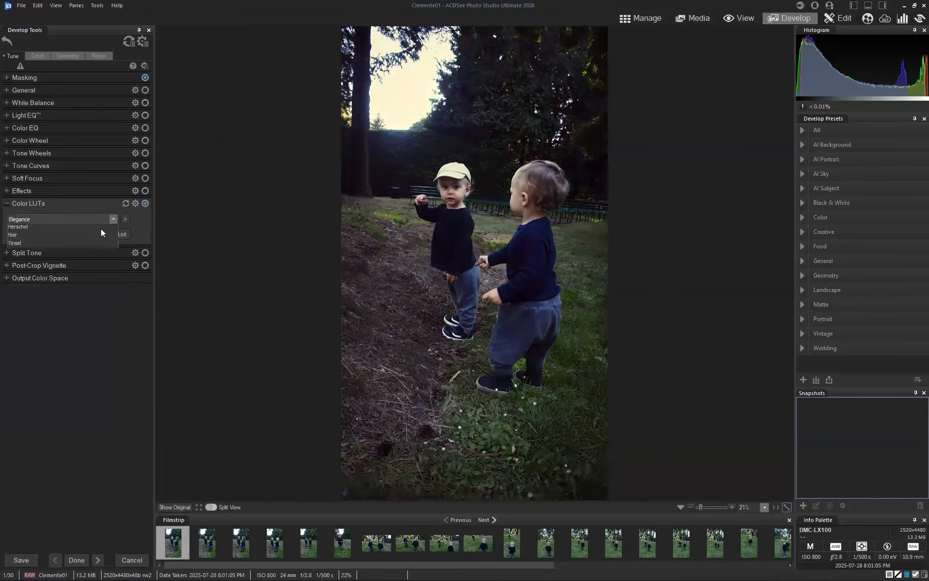
{"action": "left_click", "coordinate": [95, 237]}
{"action": "left_click", "coordinate": [125, 218]}
Try the Golden and Film color LUTs at reduced opacity
{"action": "left_click", "coordinate": [113, 219]}
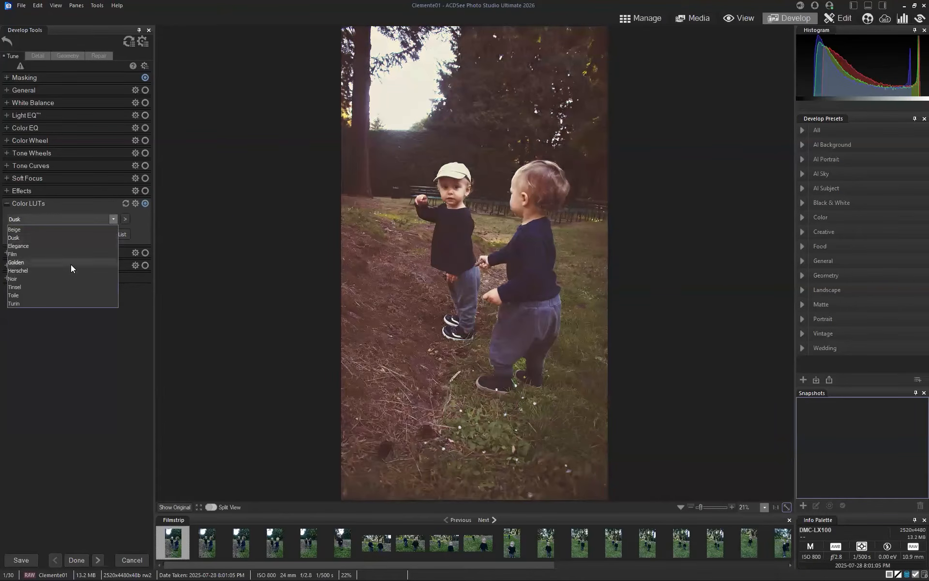
{"action": "left_click", "coordinate": [70, 263]}
{"action": "left_click", "coordinate": [125, 218]}
{"action": "mouse_move", "coordinate": [167, 243]}
{"action": "left_mouse_down"}
{"action": "mouse_move", "coordinate": [136, 243]}
{"action": "mouse_move", "coordinate": [150, 242]}
{"action": "left_mouse_up"}
{"action": "left_click", "coordinate": [113, 219]}
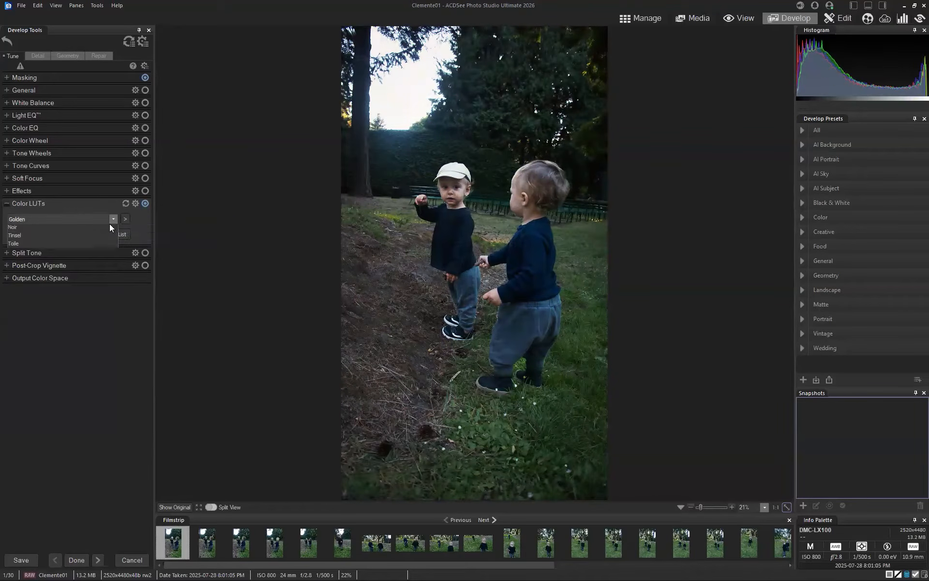
{"action": "left_click", "coordinate": [93, 252]}
{"action": "left_click", "coordinate": [125, 219]}
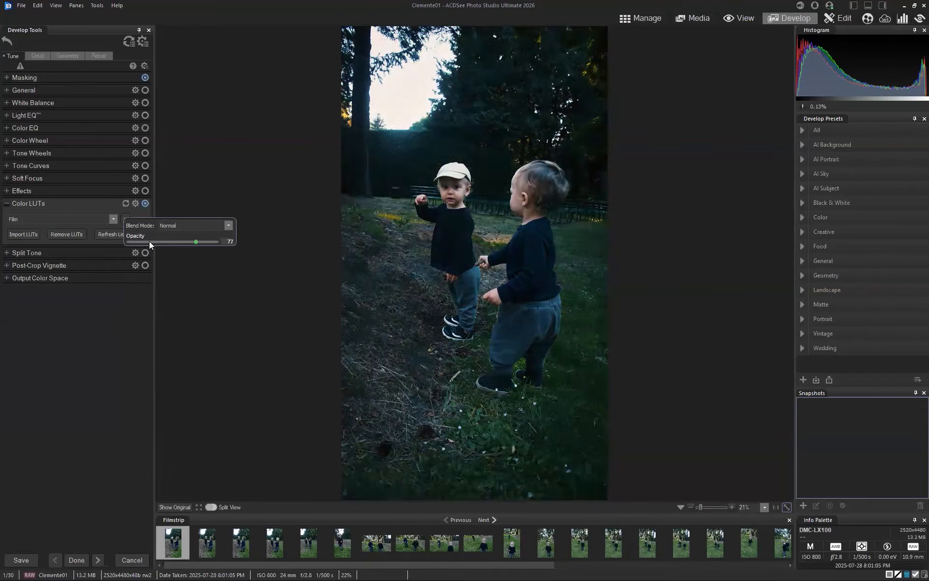
Apply the Elegance color LUT at reduced opacity and compare the photo with its original
{"action": "left_click", "coordinate": [112, 220]}
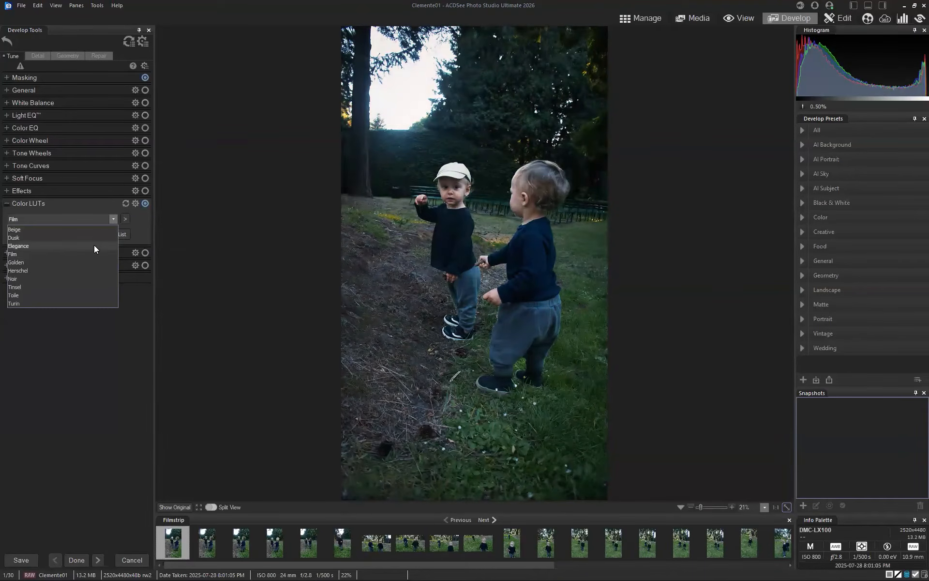
{"action": "left_click", "coordinate": [93, 245]}
{"action": "left_click", "coordinate": [125, 219]}
{"action": "left_click_drag", "start_coordinate": [189, 242], "coordinate": [152, 242]}
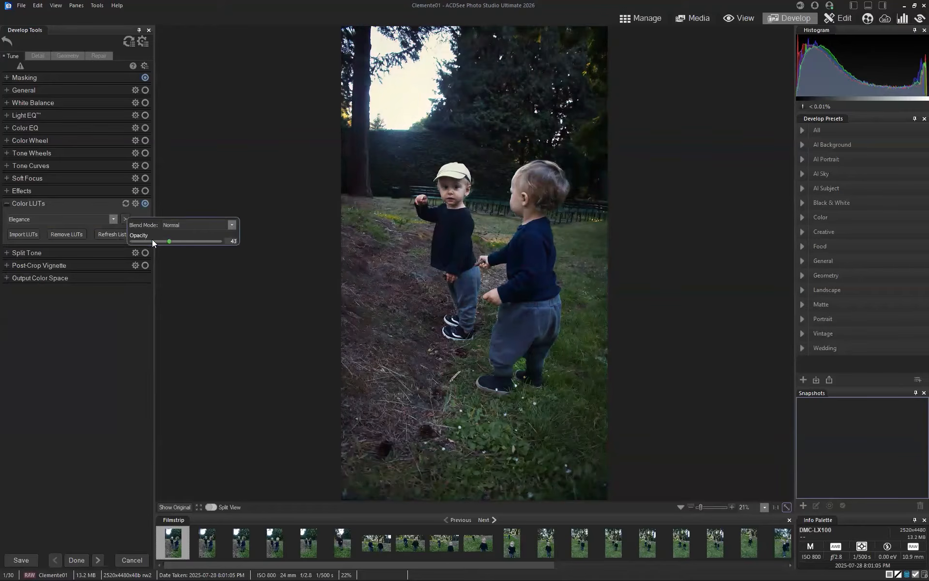
{"action": "left_click", "coordinate": [172, 507]}
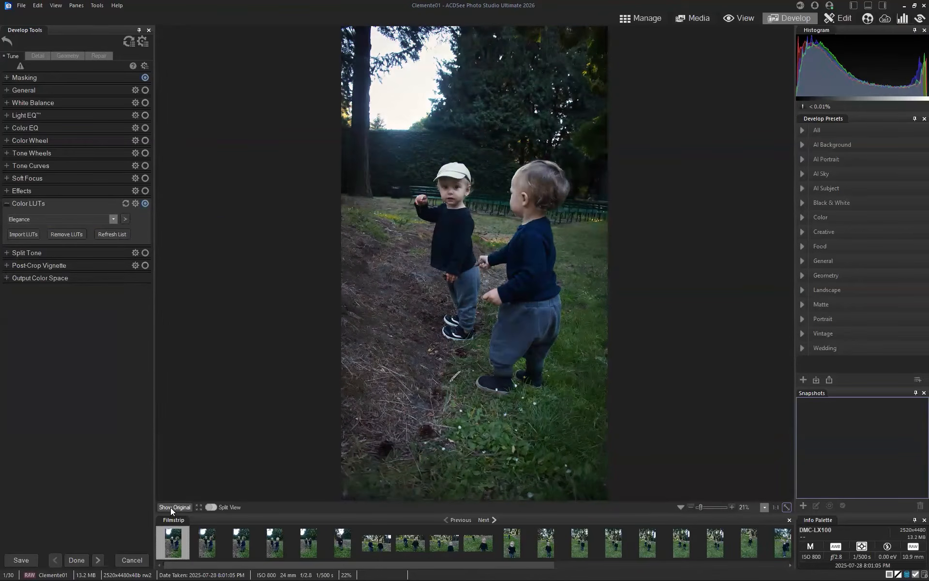
{"action": "left_click", "coordinate": [170, 508]}
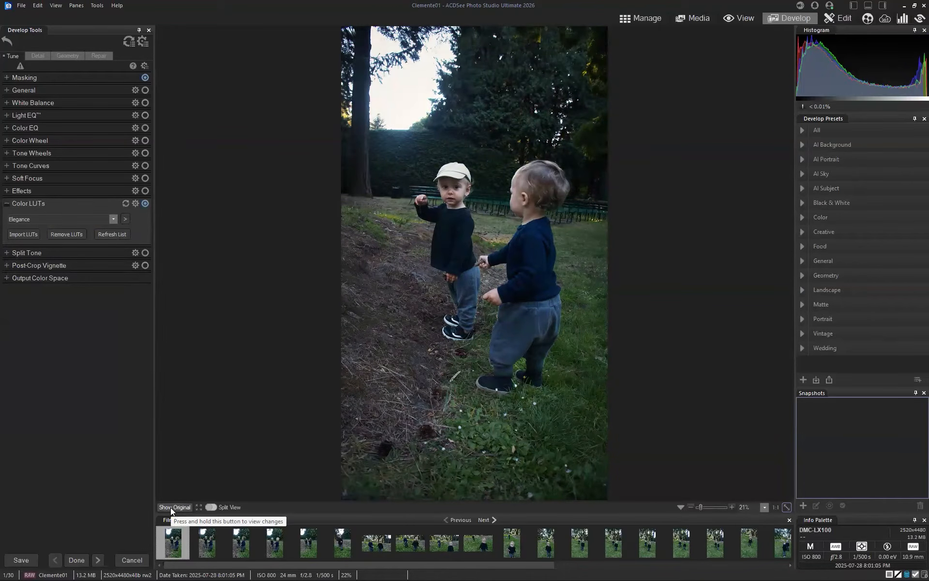
{"action": "left_click", "coordinate": [170, 507]}
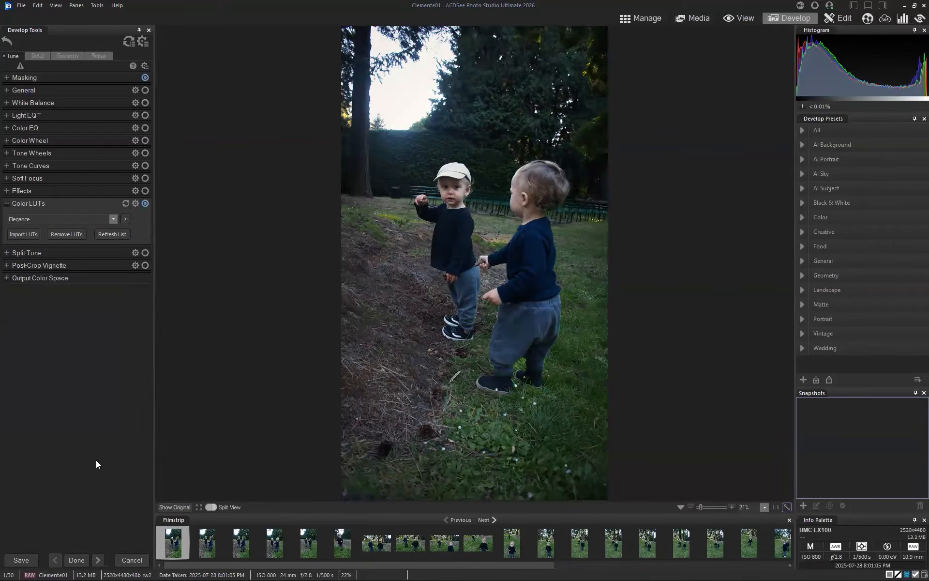
Review which areas of the photo the subject mask and the radial gradient mask cover
{"action": "left_click", "coordinate": [142, 42]}
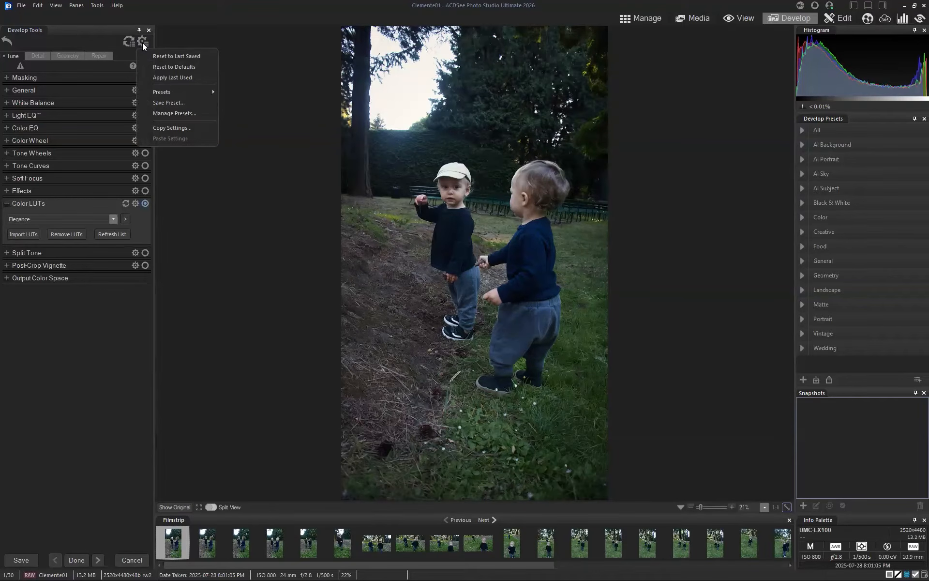
{"action": "left_click", "coordinate": [6, 78]}
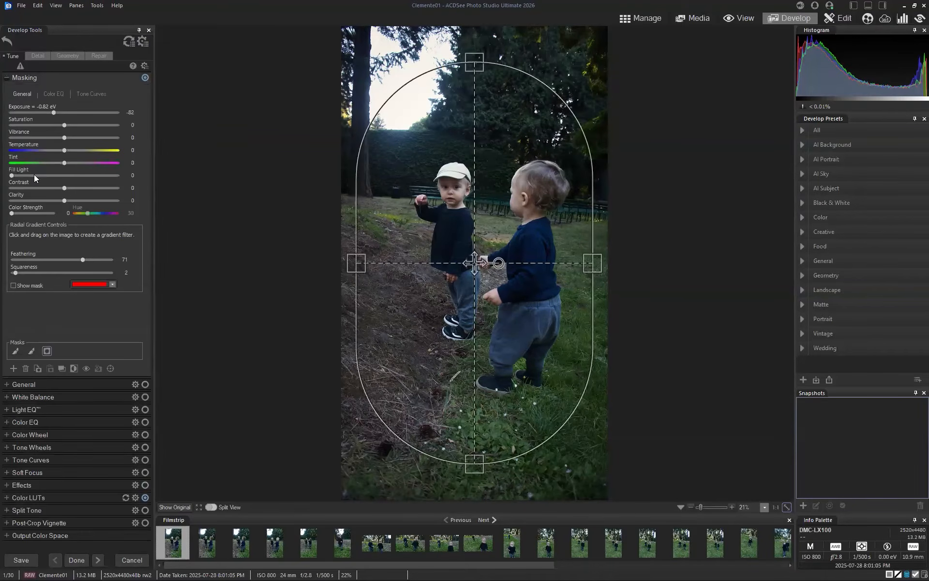
{"action": "left_click", "coordinate": [14, 351]}
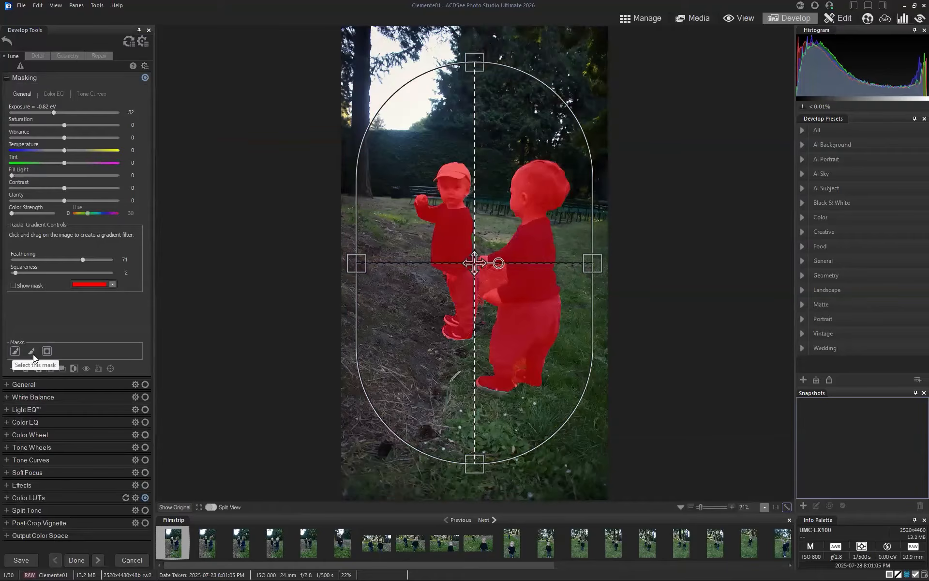
{"action": "left_click", "coordinate": [50, 352]}
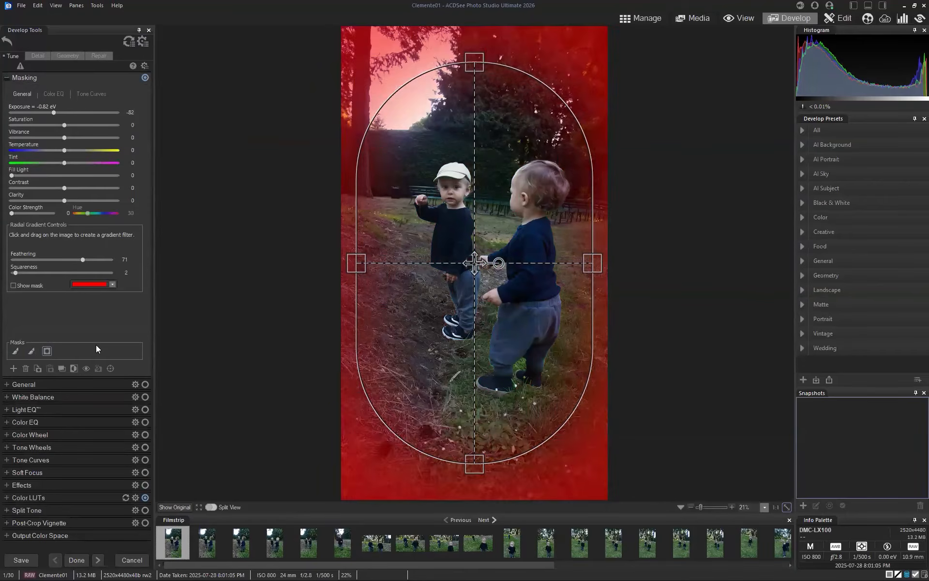
Save all develop settings, including the masks, as a preset named SubjectPop1
{"action": "left_click", "coordinate": [144, 42]}
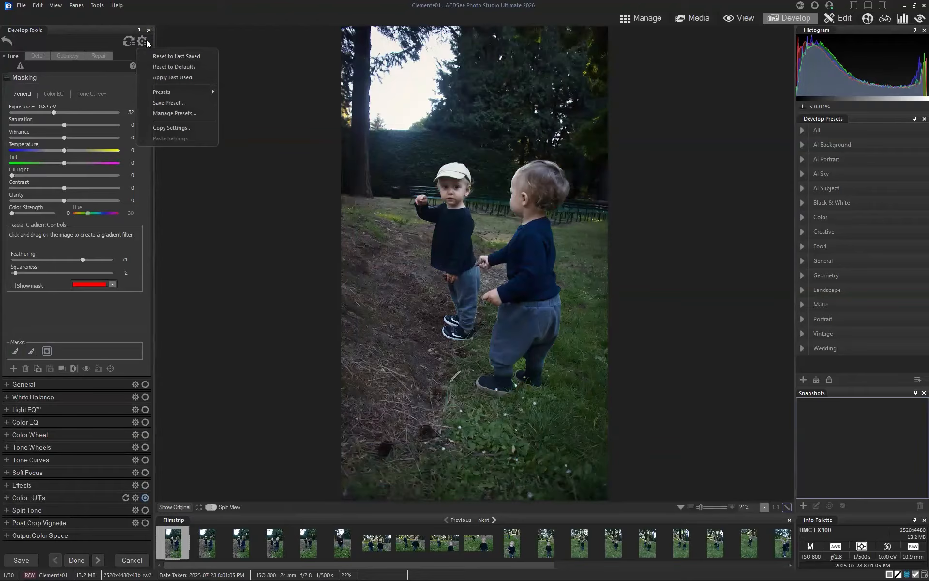
{"action": "left_click", "coordinate": [175, 104]}
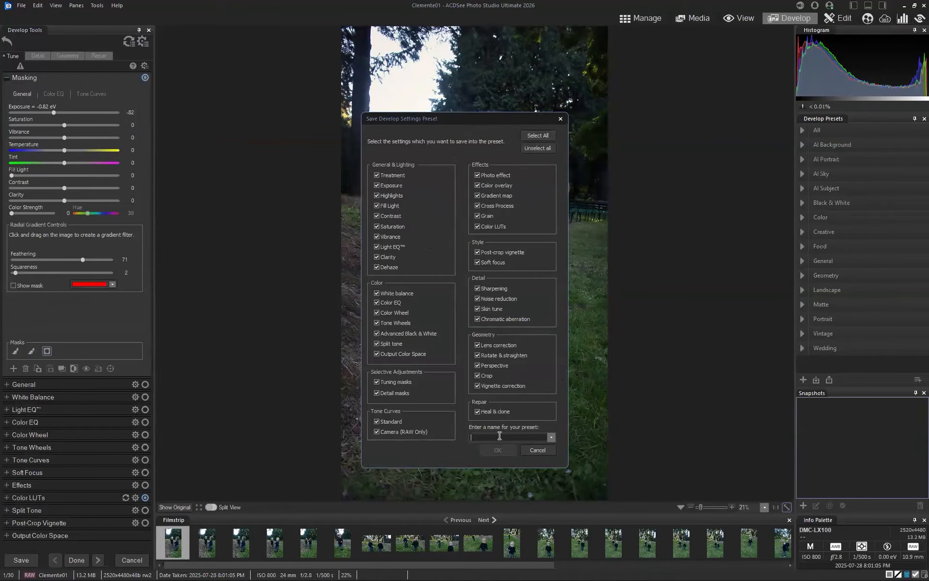
{"action": "type", "text": "SubjectPop1"}
{"action": "left_click", "coordinate": [503, 451]}
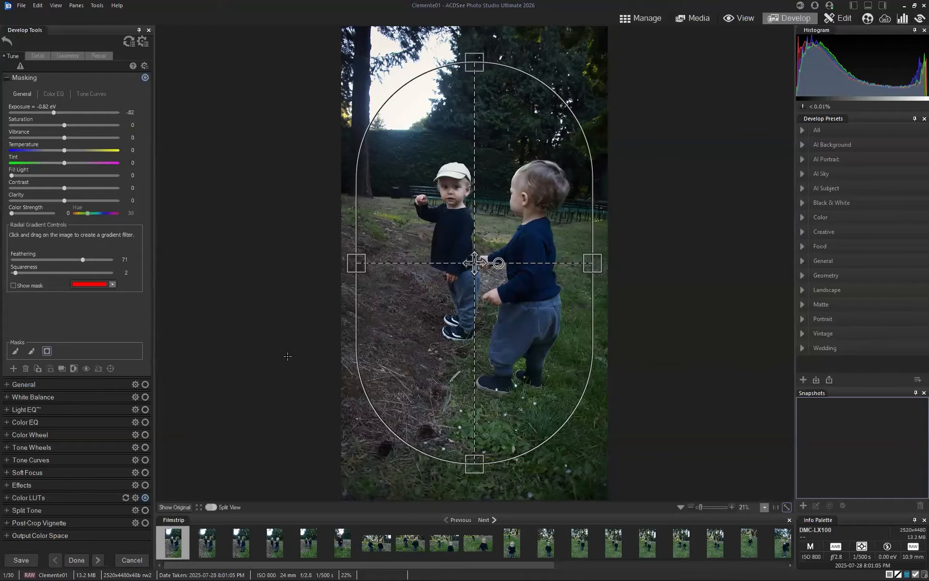
Return to Manage mode, saving the changes to the developed photo
{"action": "left_click", "coordinate": [643, 23]}
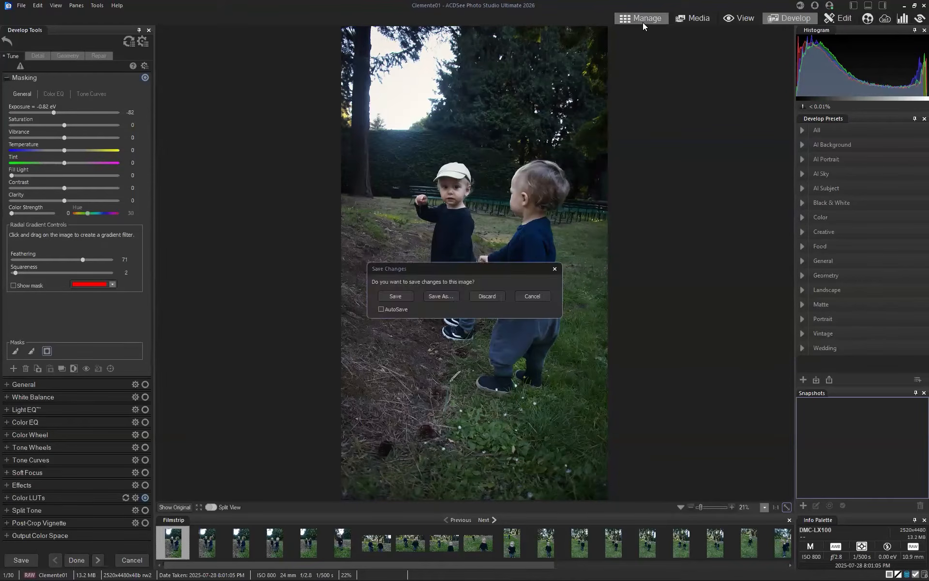
{"action": "left_click", "coordinate": [403, 297]}
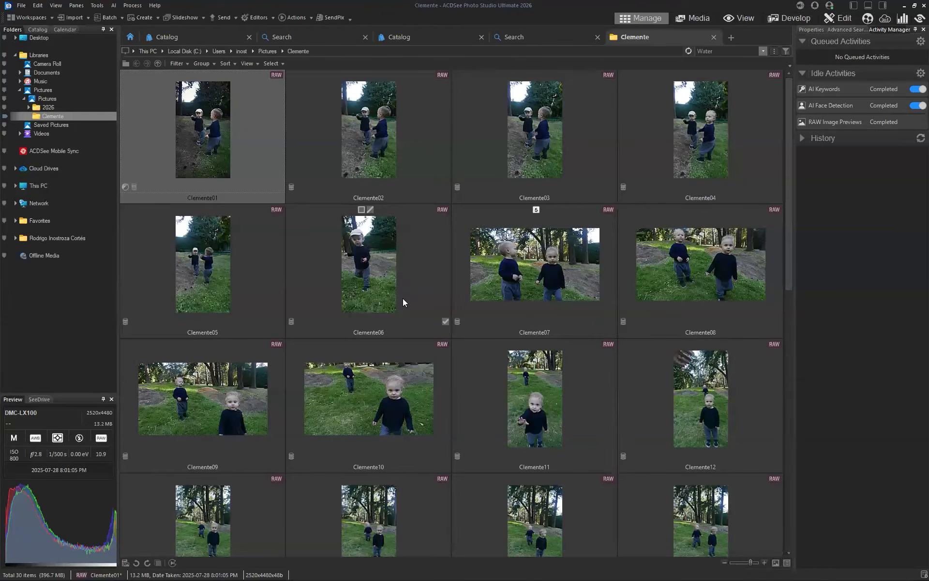
Apply the SubjectPop1 preset to all photos in the folder from the second to the last
{"action": "left_click", "coordinate": [388, 139]}
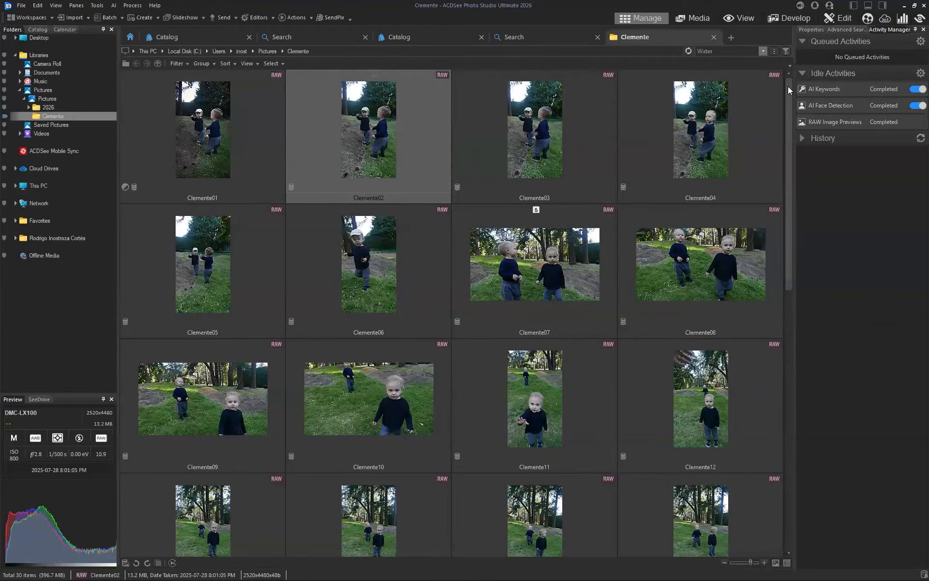
{"action": "scroll", "coordinate": [788, 86], "scroll_direction": "down", "scroll_amount": 5}
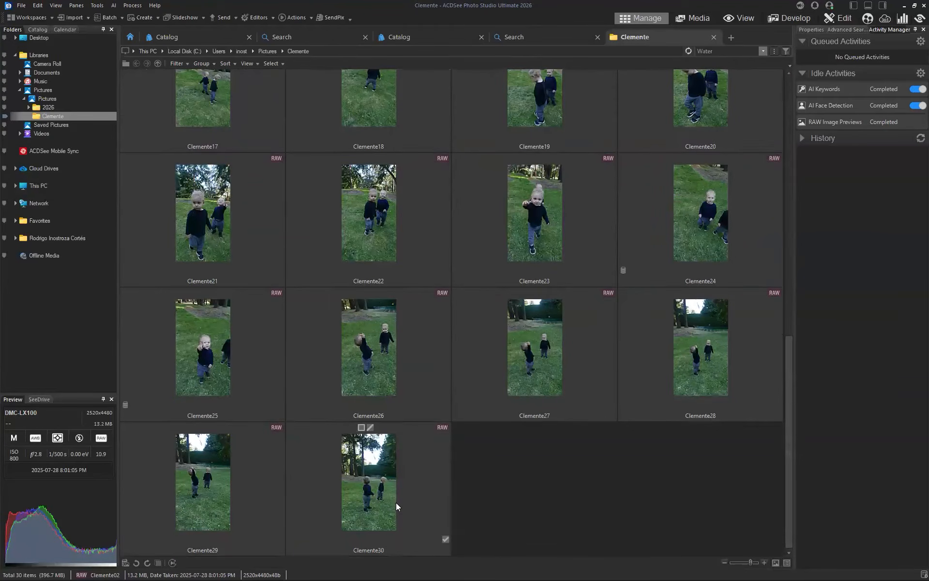
{"action": "left_click", "coordinate": [396, 503], "text": "shift"}
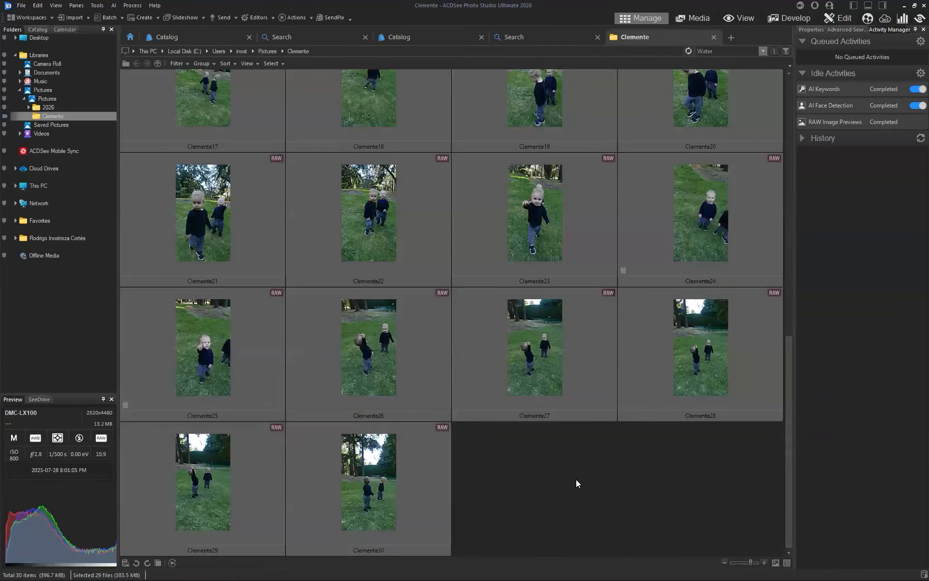
{"action": "scroll", "coordinate": [591, 484], "scroll_direction": "up", "scroll_amount": 5}
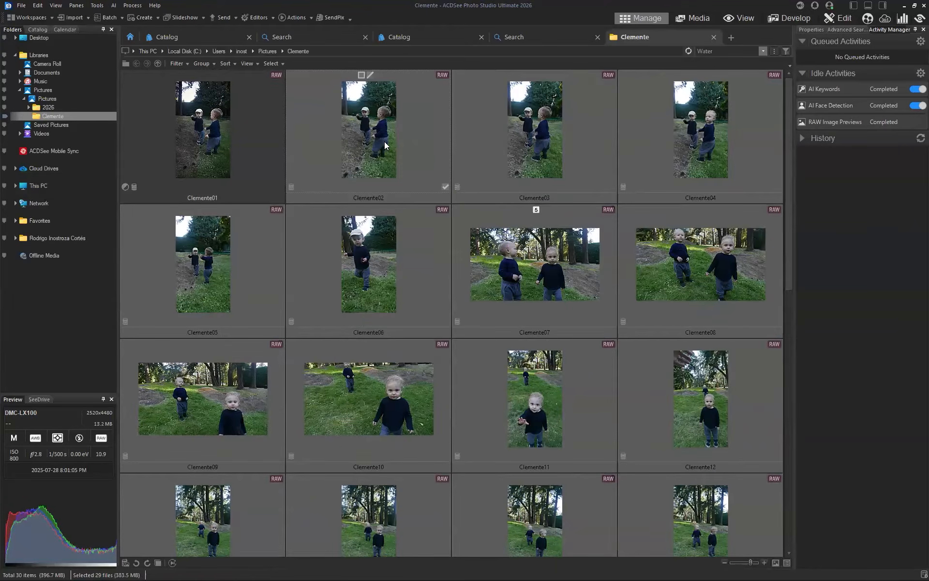
{"action": "right_click", "coordinate": [384, 141]}
{"action": "mouse_move", "coordinate": [425, 175]}
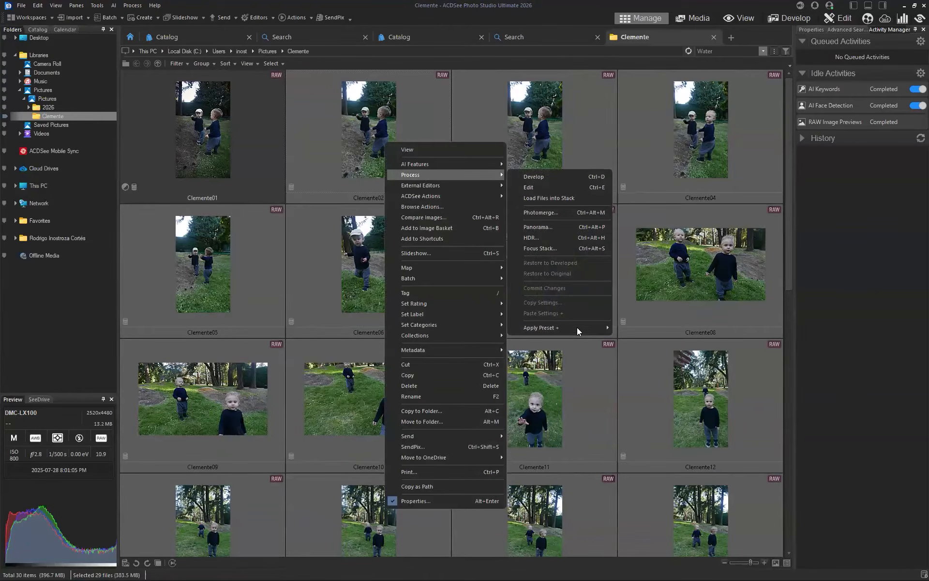
{"action": "mouse_move", "coordinate": [575, 329]}
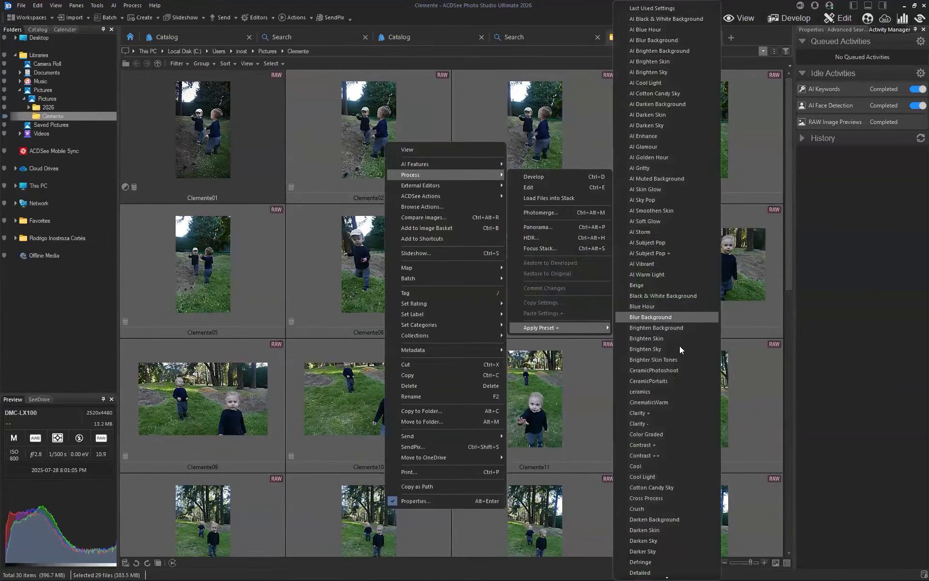
{"action": "scroll", "coordinate": [682, 358], "scroll_direction": "down", "scroll_amount": 5}
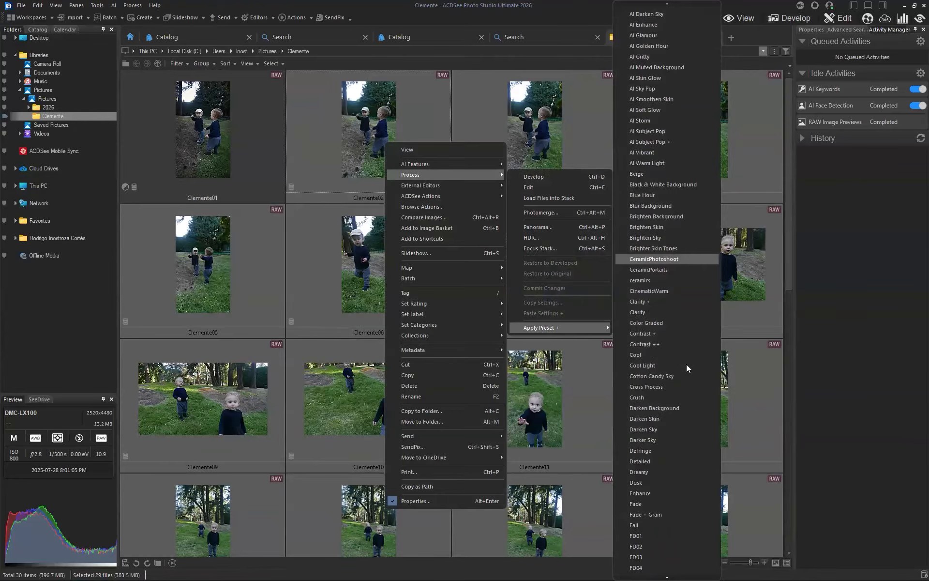
{"action": "scroll", "coordinate": [687, 364], "scroll_direction": "up", "scroll_amount": 4}
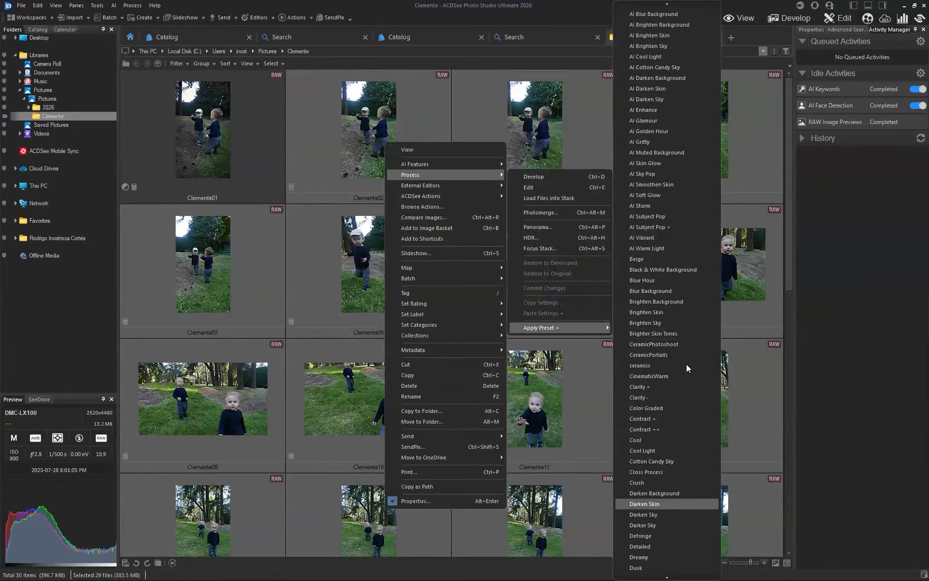
{"action": "scroll", "coordinate": [688, 243], "scroll_direction": "up", "scroll_amount": 2}
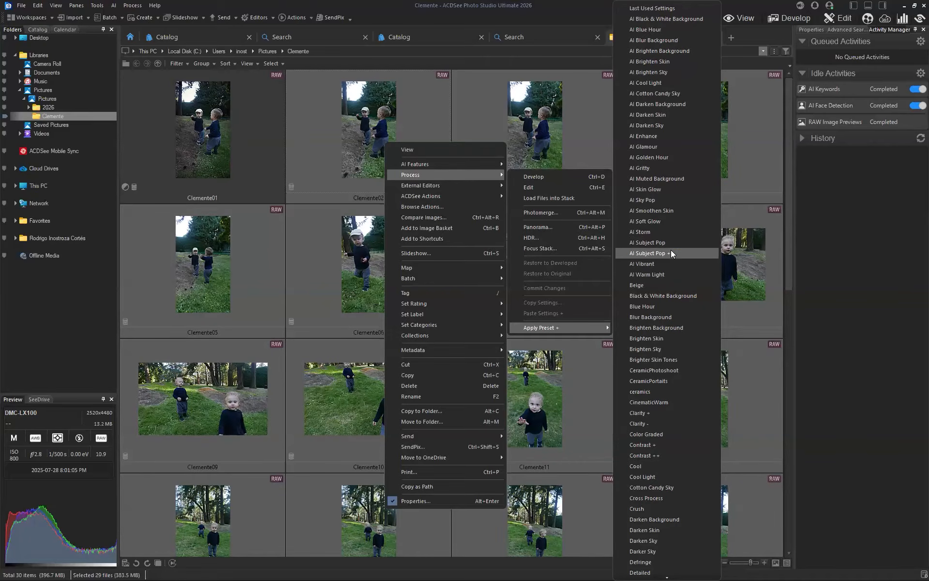
{"action": "scroll", "coordinate": [673, 260], "scroll_direction": "down", "scroll_amount": 7}
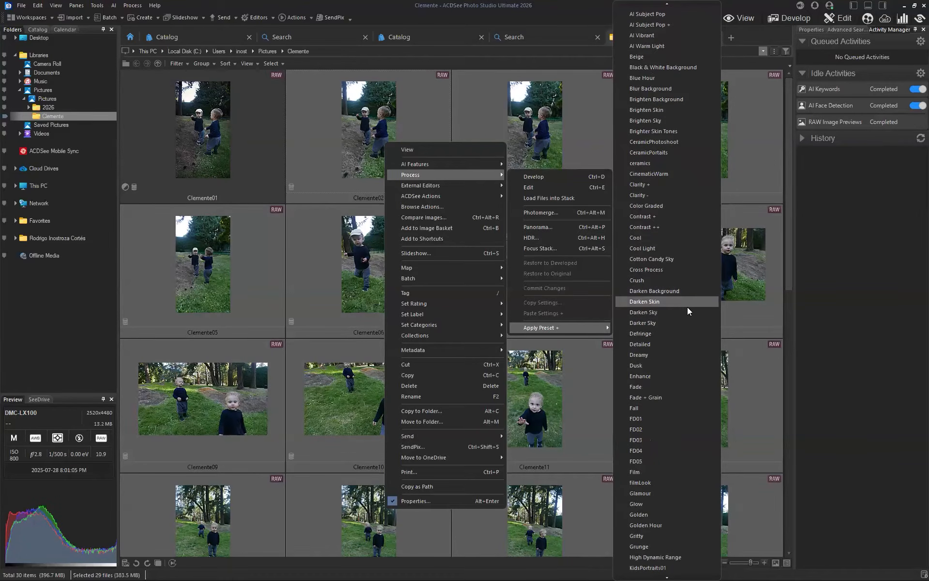
{"action": "scroll", "coordinate": [687, 310], "scroll_direction": "down", "scroll_amount": 12}
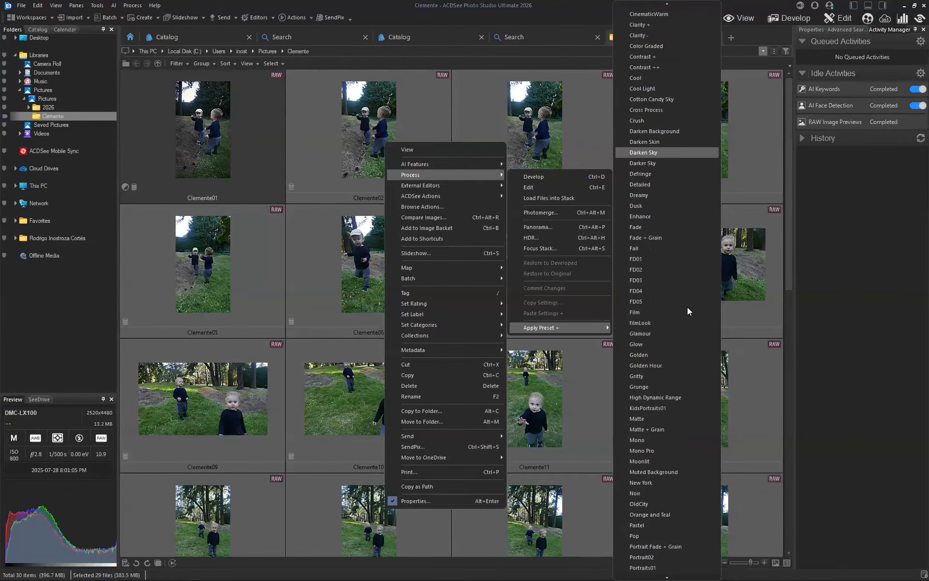
{"action": "scroll", "coordinate": [688, 308], "scroll_direction": "down", "scroll_amount": 3}
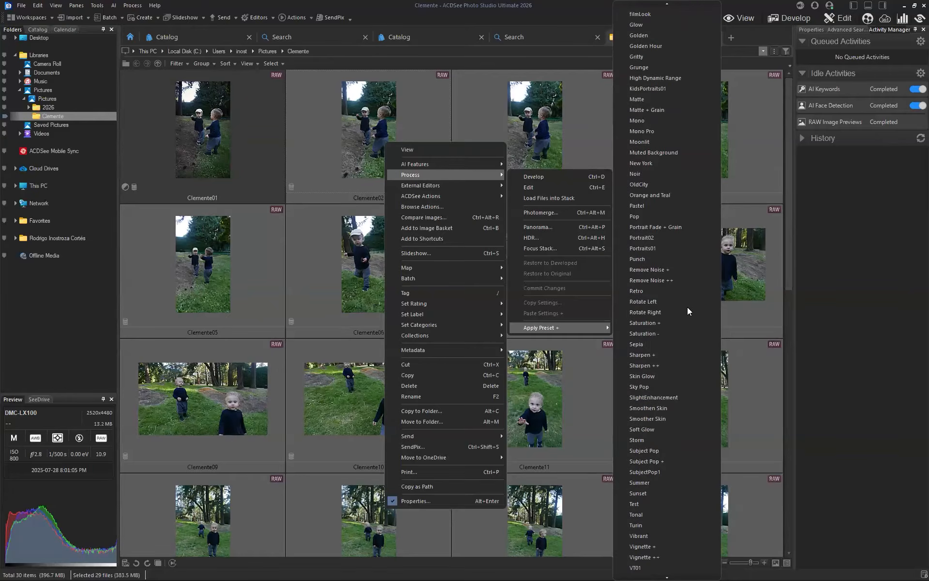
{"action": "left_click", "coordinate": [673, 470]}
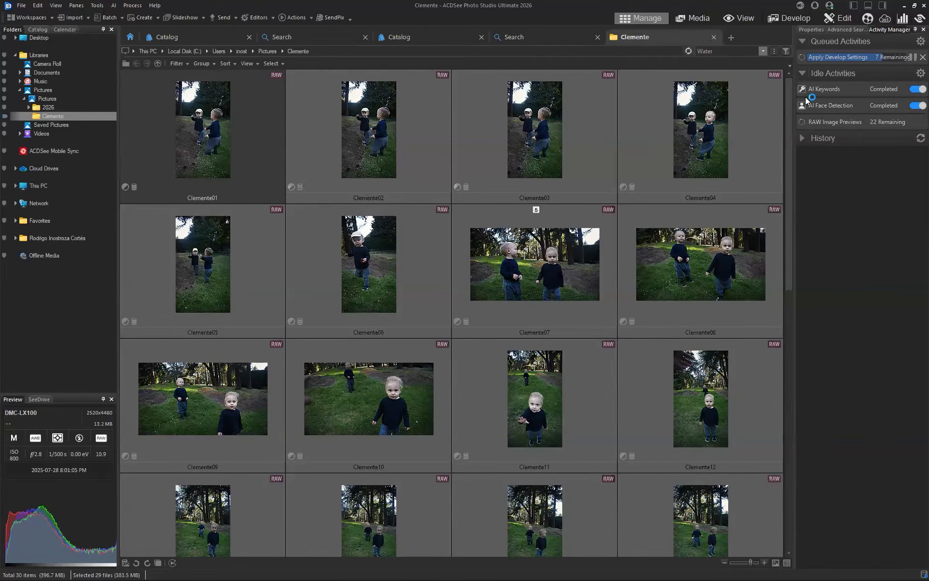
Close the empty Places category tab and show the results for the Fireworks AI keyword
{"action": "left_click", "coordinate": [535, 40]}
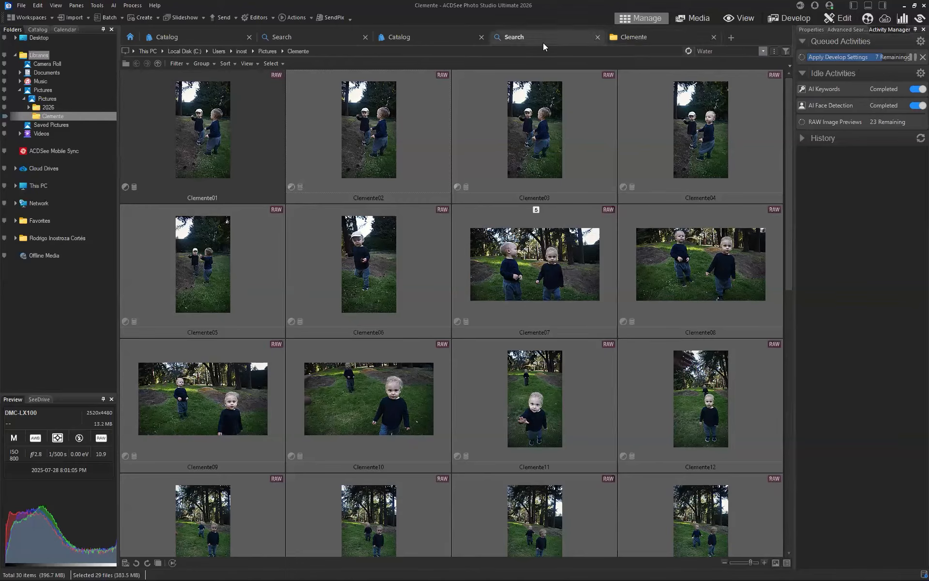
{"action": "left_click", "coordinate": [440, 38]}
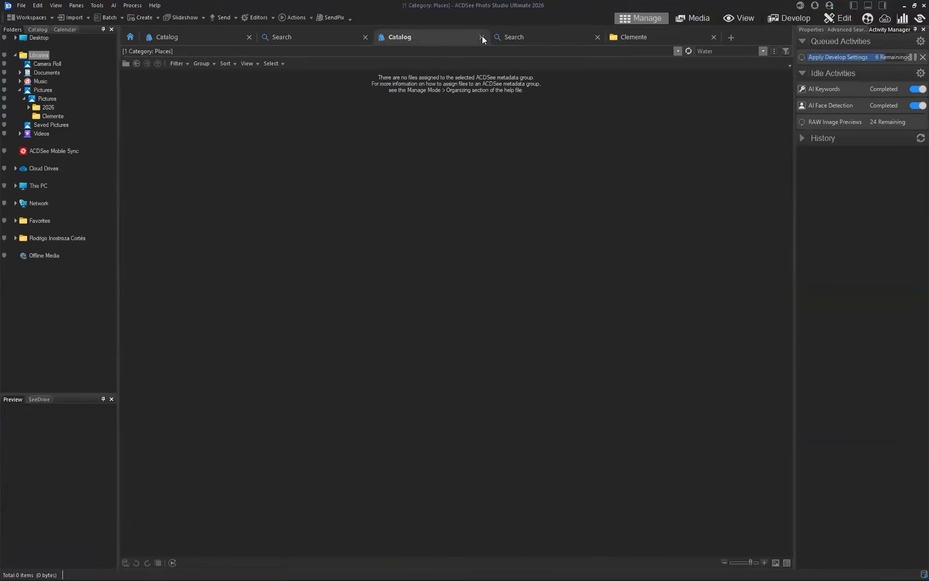
{"action": "left_click", "coordinate": [272, 38]}
{"action": "left_click", "coordinate": [178, 37]}
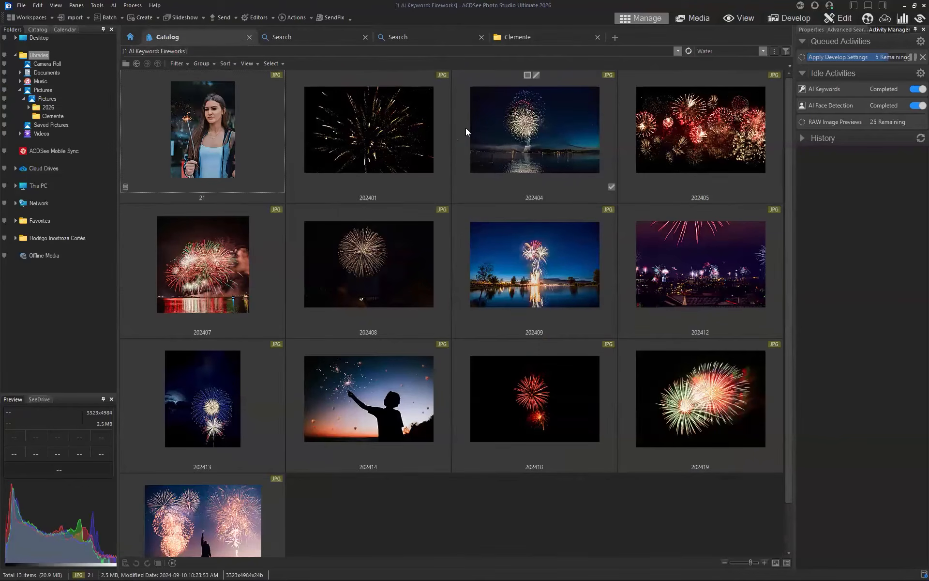
Search the photo library for Eagle from the home screen
{"action": "left_click", "coordinate": [129, 37]}
{"action": "left_click", "coordinate": [233, 176]}
{"action": "key", "text": "BackSpace"}
{"action": "key", "text": "BackSpace"}
{"action": "key", "text": "BackSpace"}
{"action": "key", "text": "BackSpace"}
{"action": "key", "text": "BackSpace"}
{"action": "type", "text": "Eagle"}
{"action": "key", "text": "Return"}
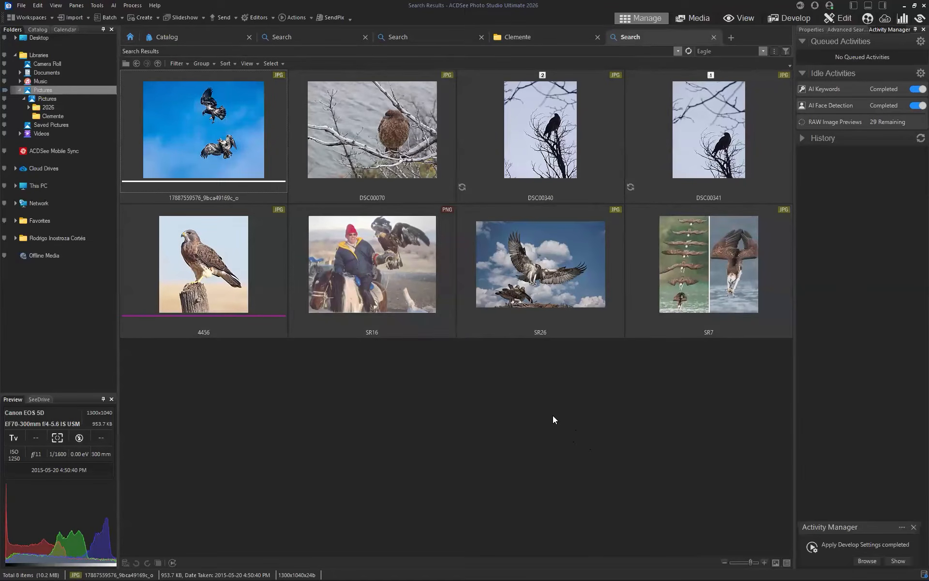
Return to the folder with the preset-processed photos and inspect the second to seventh photos at full size
{"action": "left_click", "coordinate": [552, 33]}
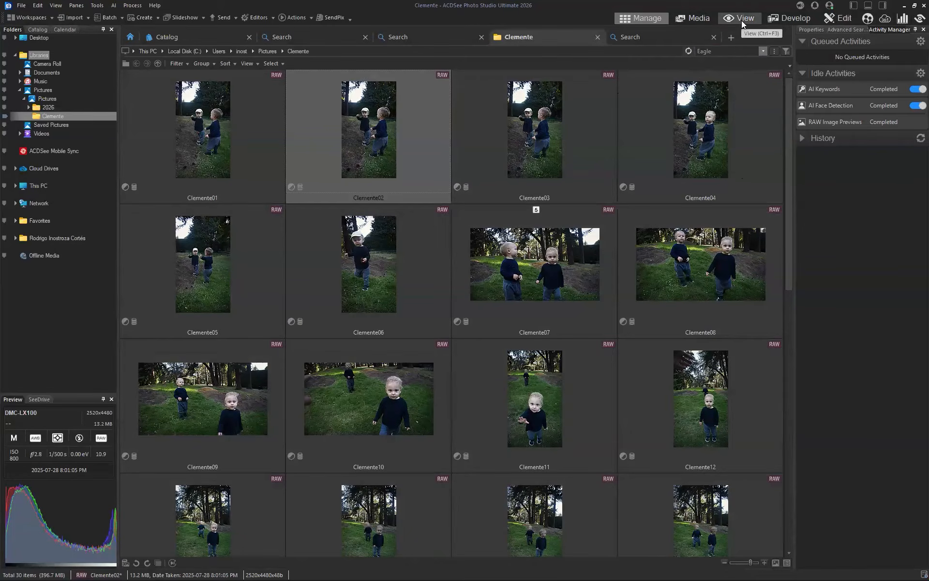
{"action": "left_click", "coordinate": [743, 23]}
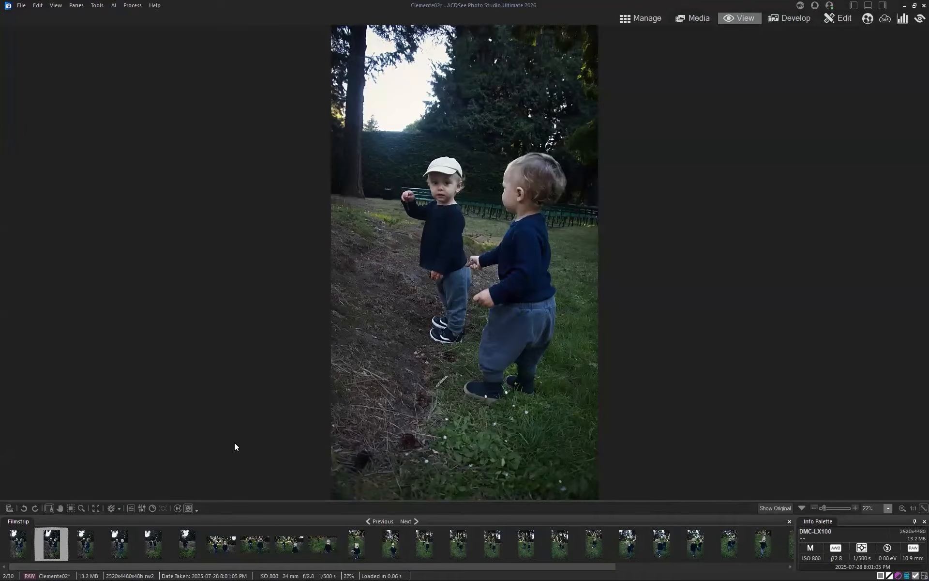
{"action": "left_click", "coordinate": [86, 543]}
{"action": "left_click", "coordinate": [118, 548]}
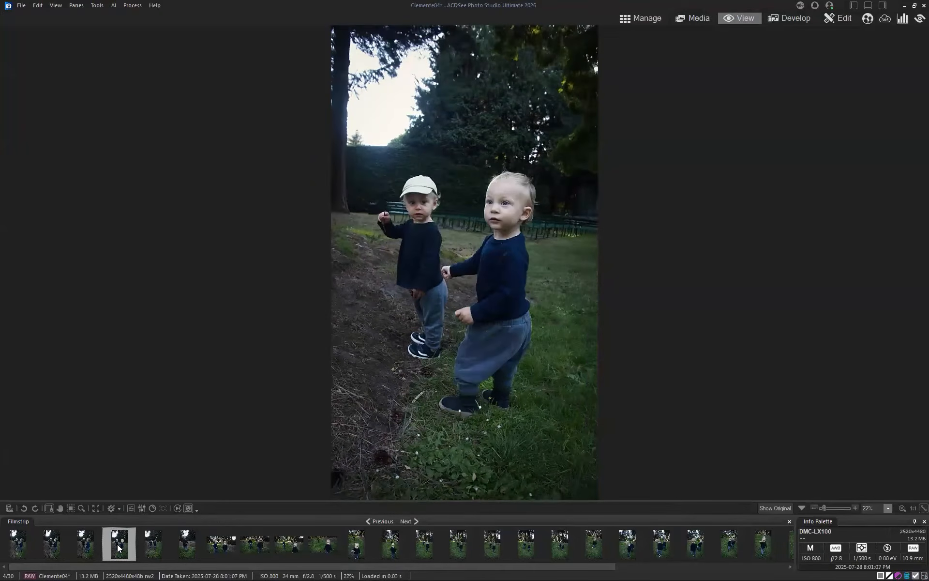
{"action": "left_click", "coordinate": [154, 546]}
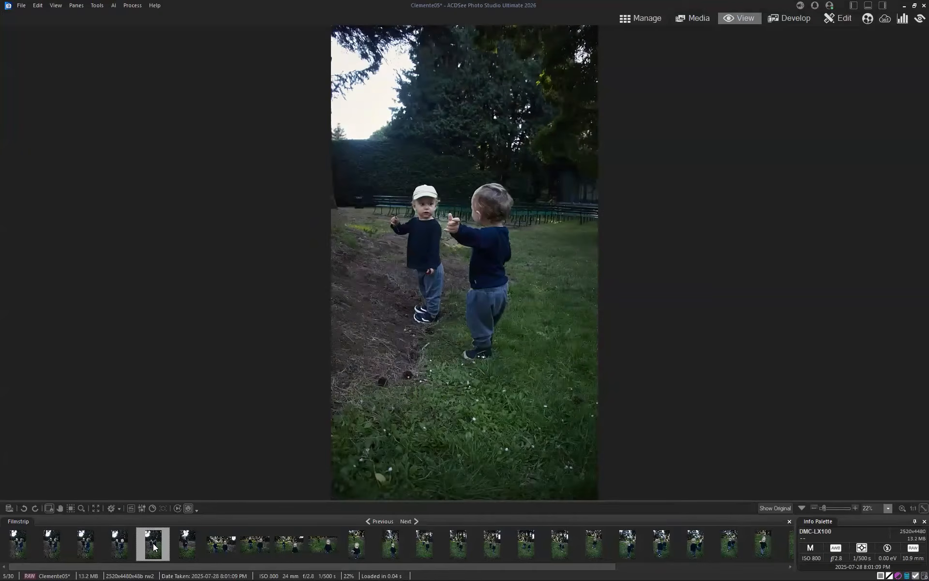
{"action": "left_click", "coordinate": [187, 550]}
{"action": "left_click", "coordinate": [226, 543]}
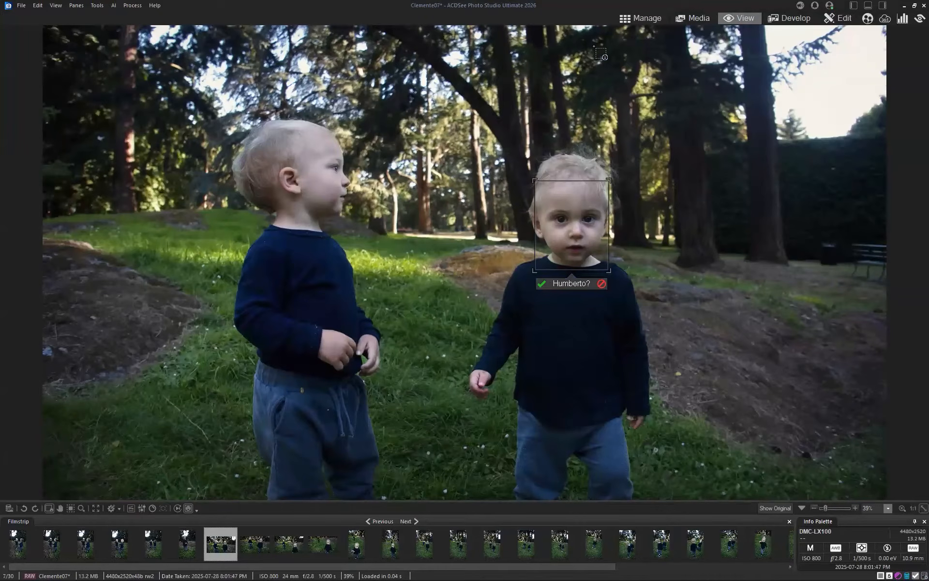
Reopen the seventh photo in View mode and confirm the suggested name for the right child's face
{"action": "key", "text": "Escape"}
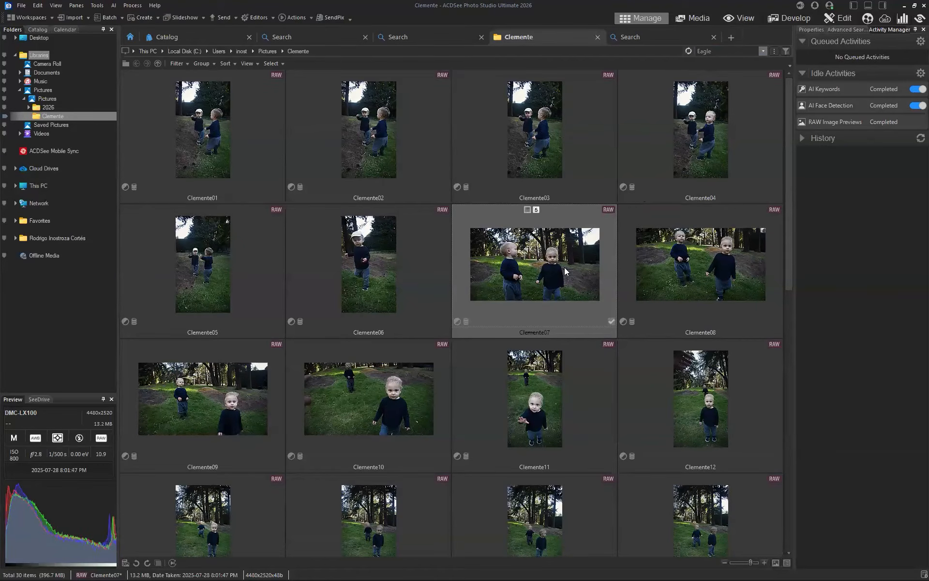
{"action": "left_click", "coordinate": [746, 18]}
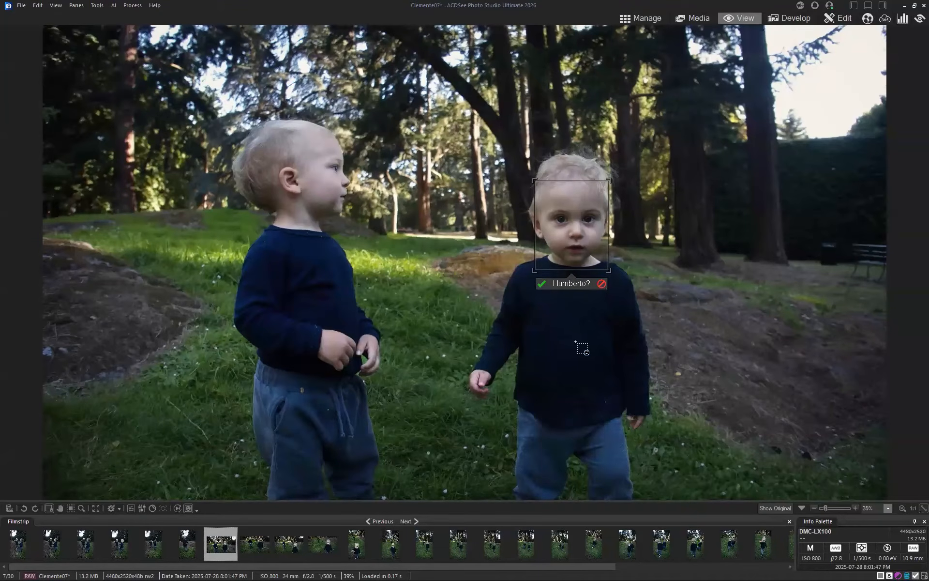
{"action": "left_click", "coordinate": [541, 286]}
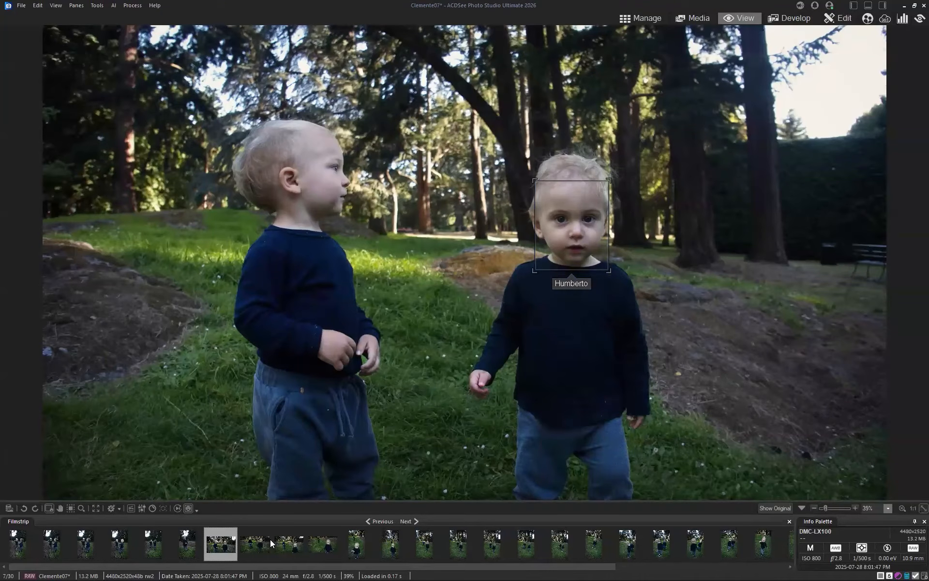
Outline the left child's face in the seventh photo and tag it with the child's name
{"action": "mouse_move", "coordinate": [264, 127]}
{"action": "left_mouse_down"}
{"action": "mouse_move", "coordinate": [290, 177]}
{"action": "mouse_move", "coordinate": [356, 228]}
{"action": "left_mouse_up"}
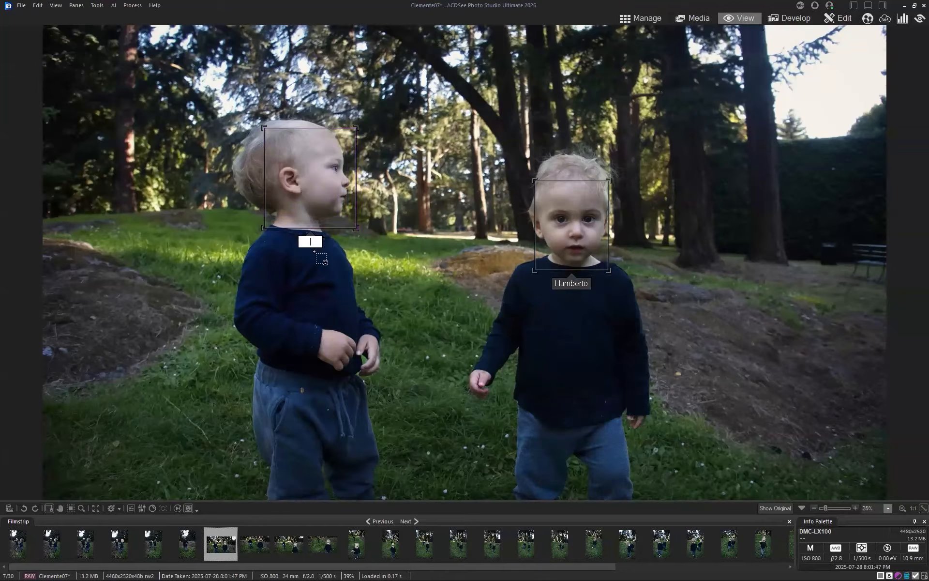
{"action": "type", "text": "Clem"}
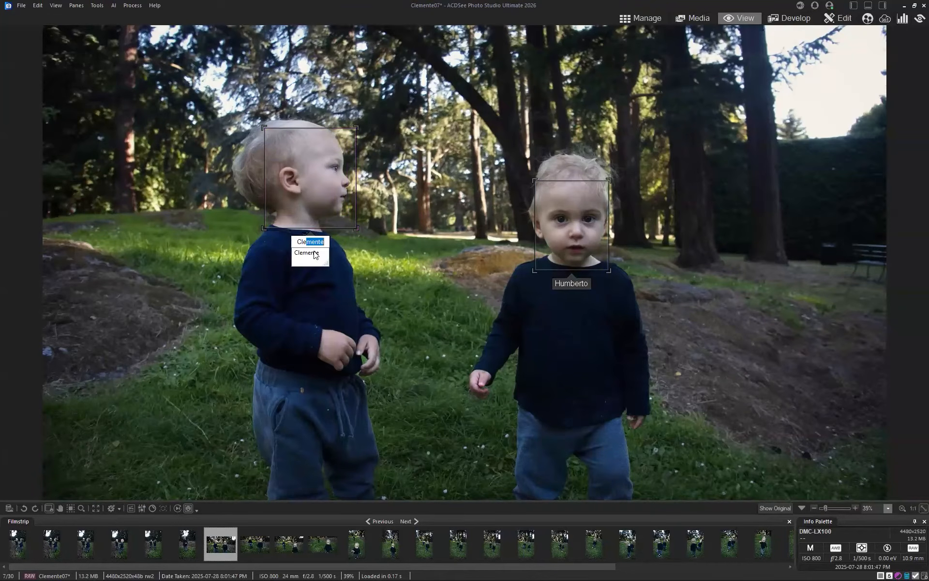
{"action": "type", "text": "ente"}
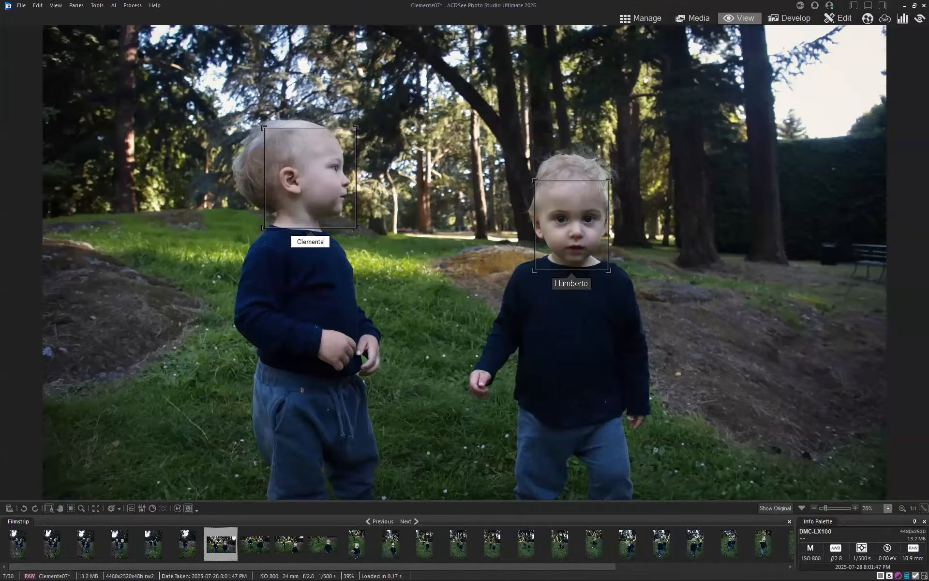
{"action": "key", "text": "Return"}
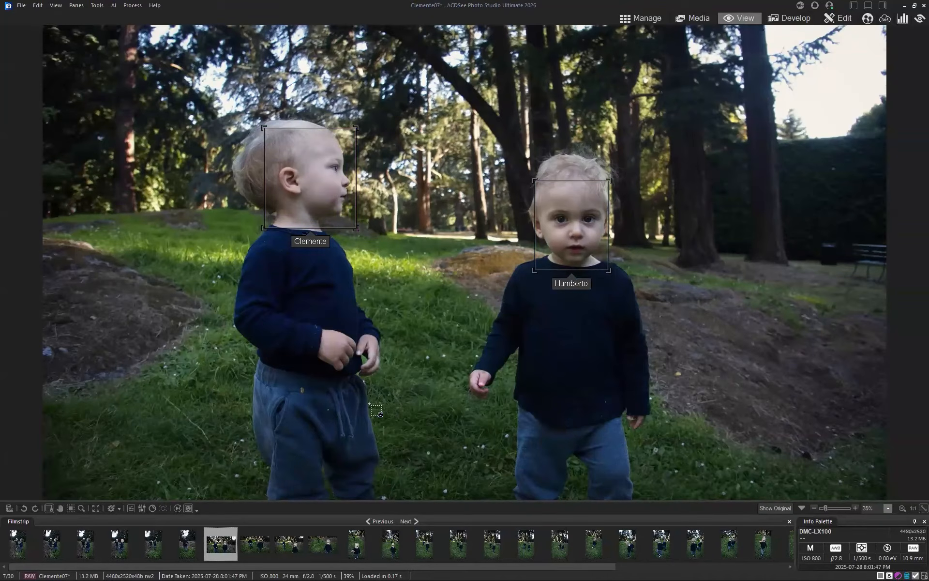
Compare the developed eighth photo with its original, and view the ninth and eleventh photos
{"action": "left_click", "coordinate": [258, 551]}
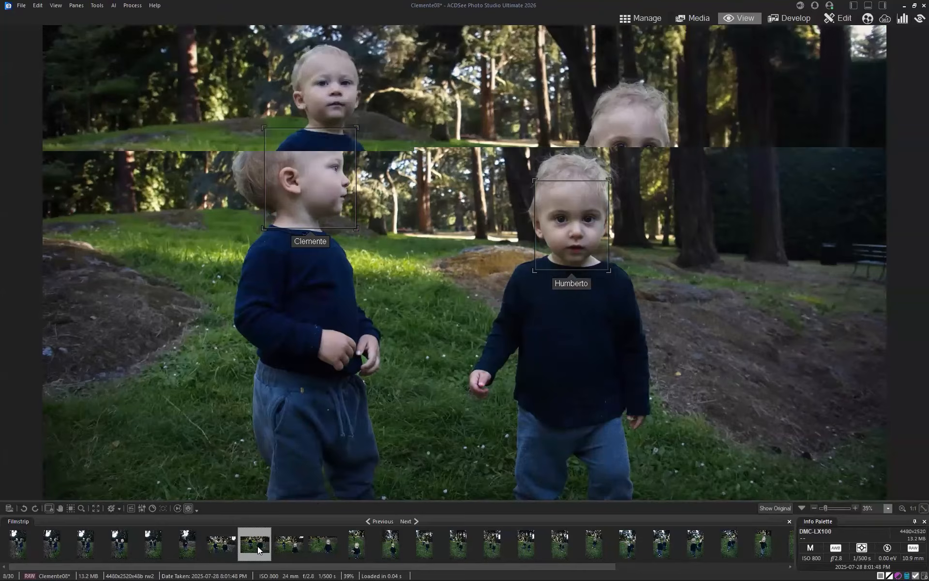
{"action": "left_click_drag", "start_coordinate": [293, 546], "coordinate": [294, 545]}
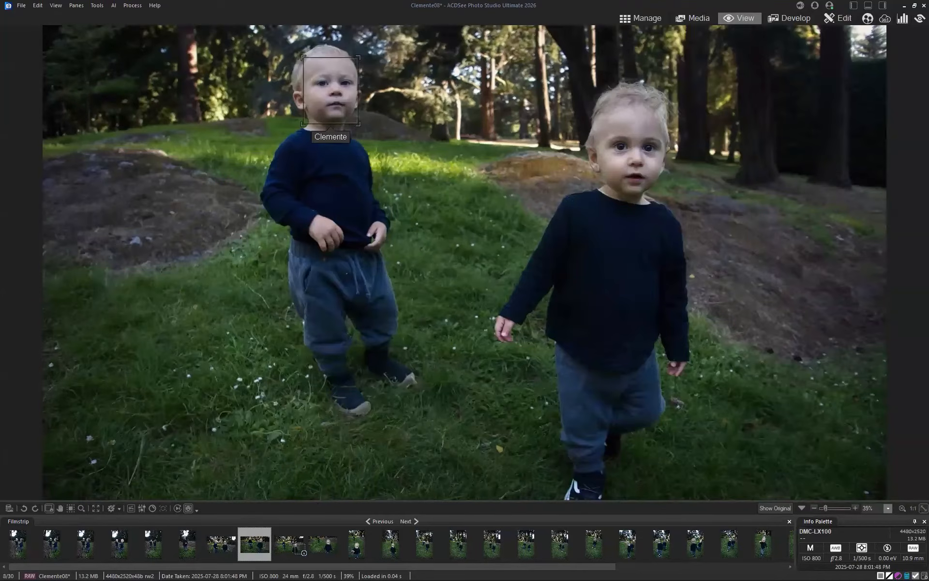
{"action": "left_click", "coordinate": [776, 509]}
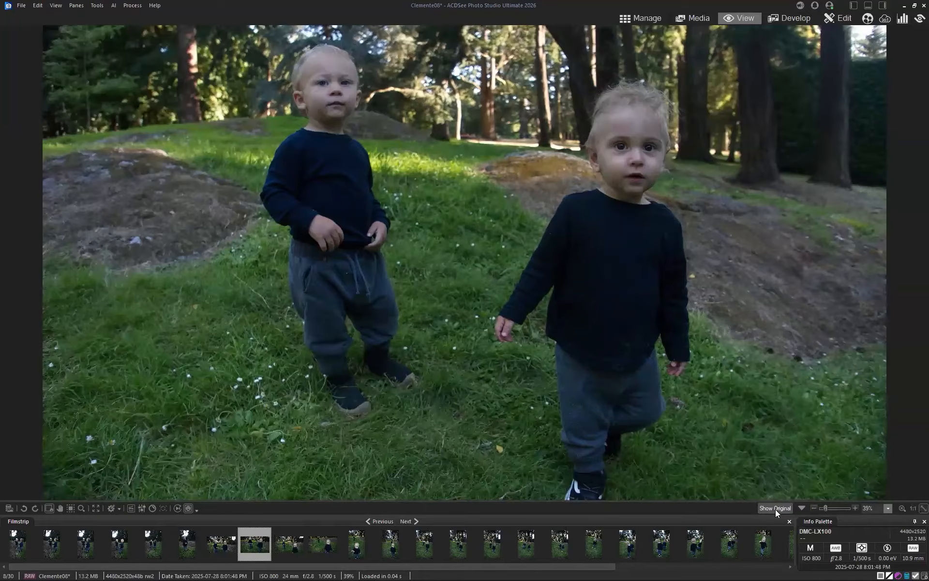
{"action": "left_click_drag", "start_coordinate": [776, 509], "coordinate": [776, 510]}
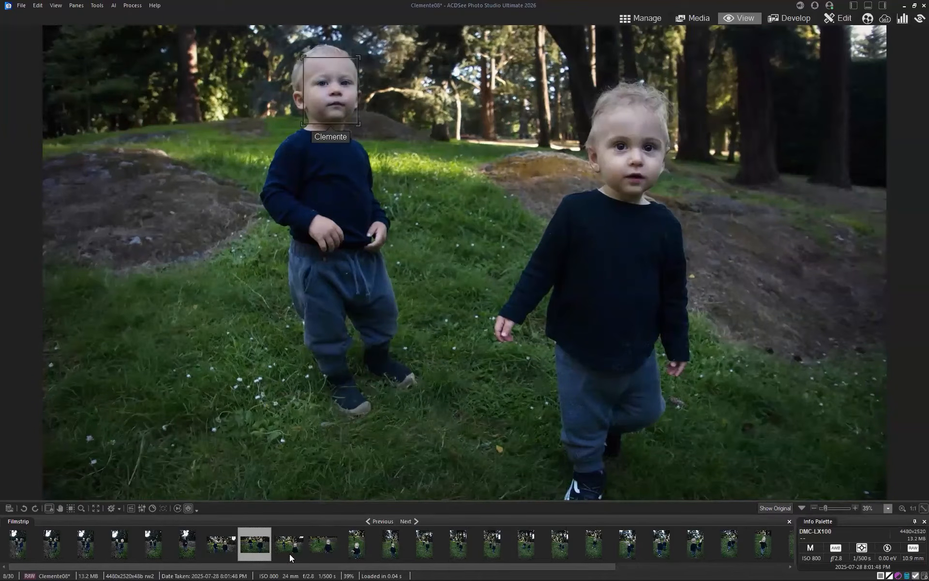
{"action": "key", "text": "Right"}
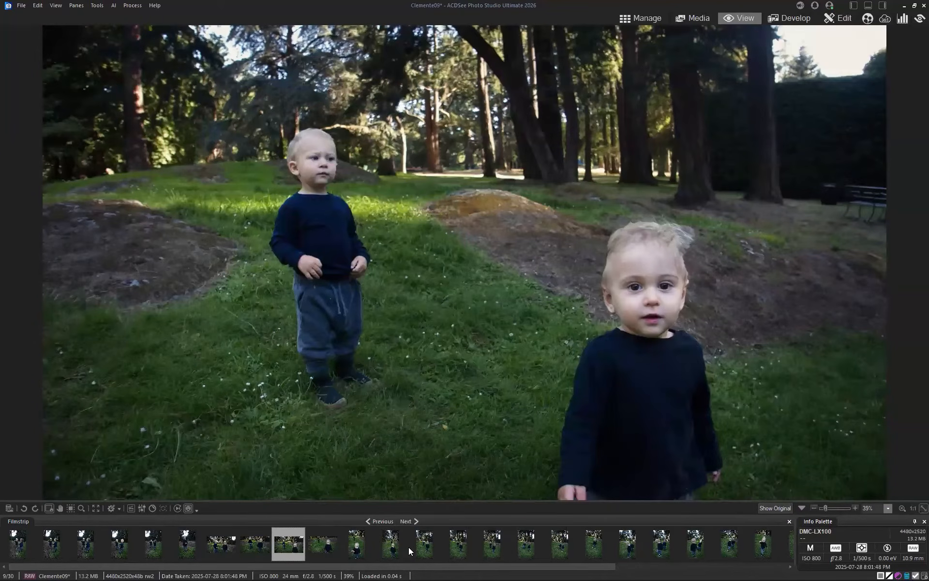
{"action": "left_click", "coordinate": [357, 554]}
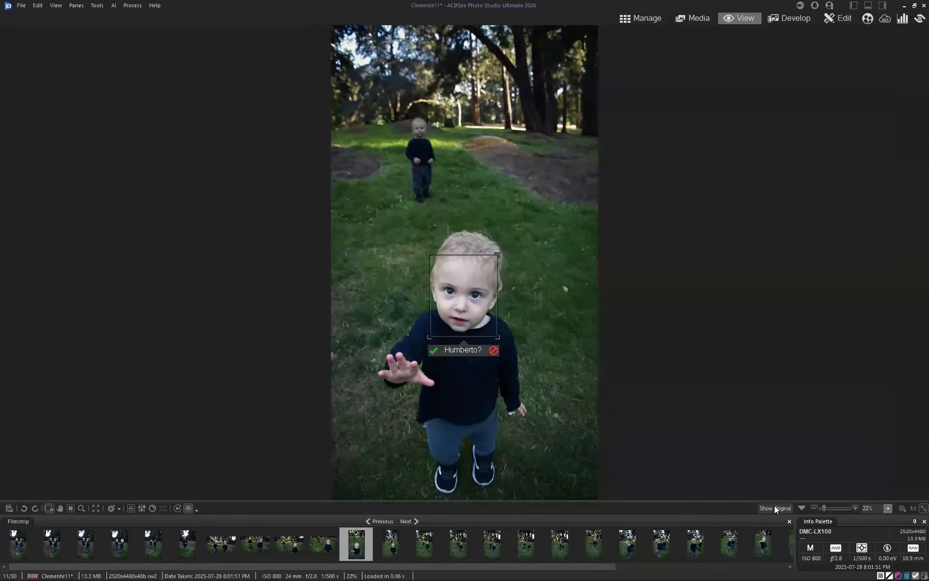
Compare the developed eleventh photo with its original, confirm its suggested face name, and compare the seventh photo likewise
{"action": "left_click_drag", "start_coordinate": [775, 506], "coordinate": [774, 505]}
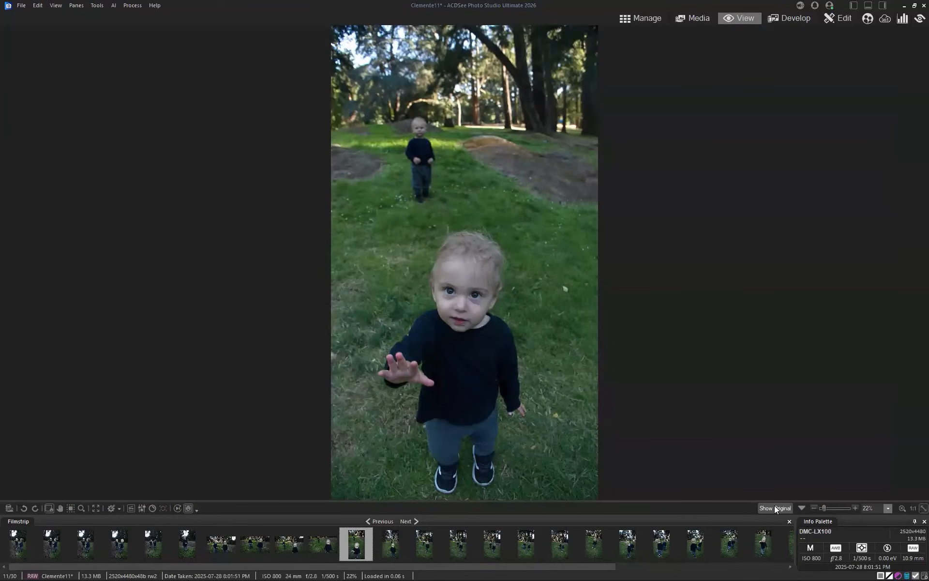
{"action": "left_click", "coordinate": [775, 508]}
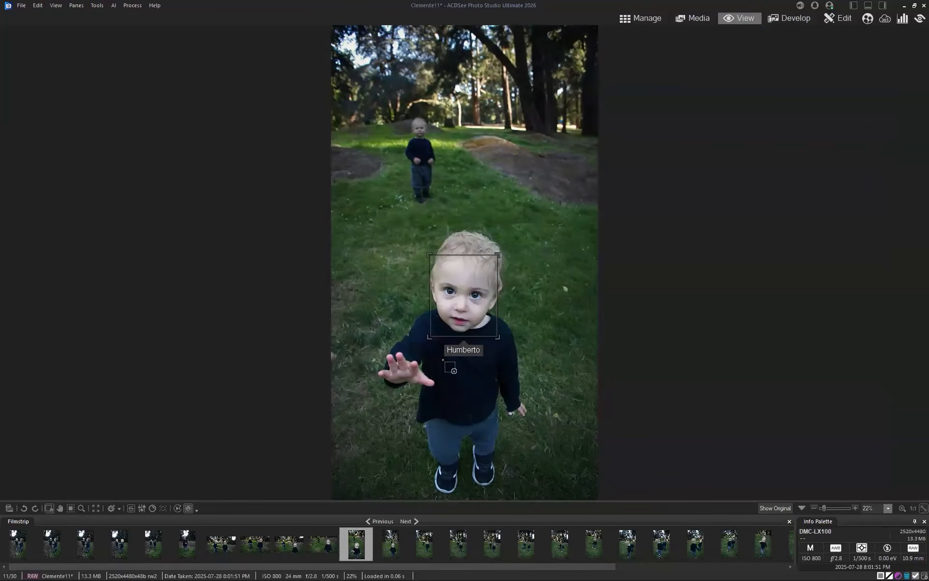
{"action": "left_click", "coordinate": [233, 552]}
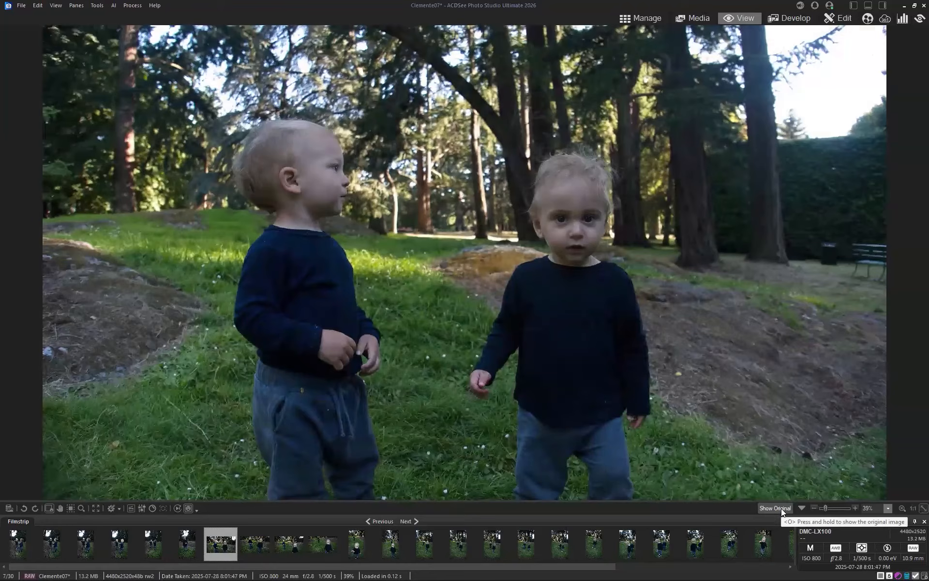
{"action": "left_click", "coordinate": [781, 508]}
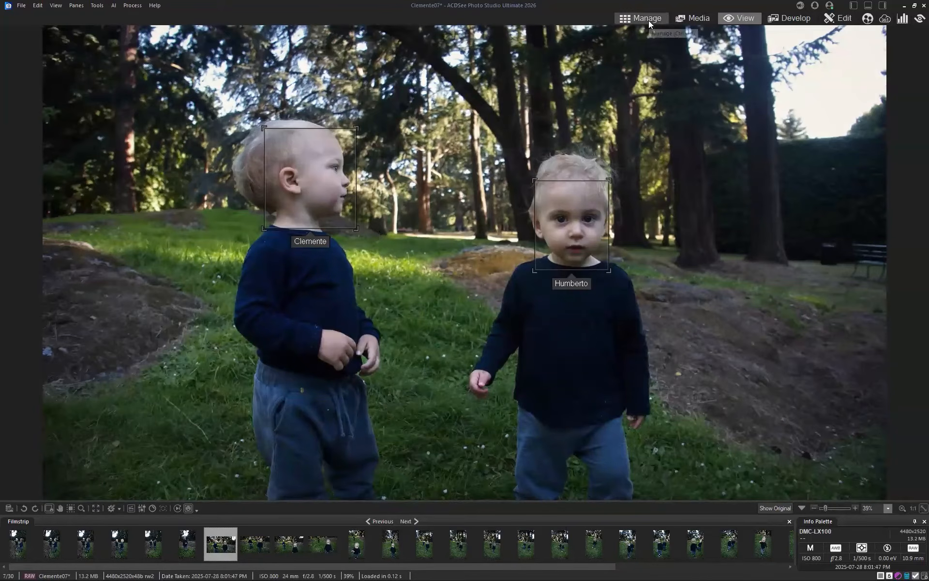
Open the seventh photo in Develop mode and preview the areas covered by its masks
{"action": "left_click", "coordinate": [628, 20]}
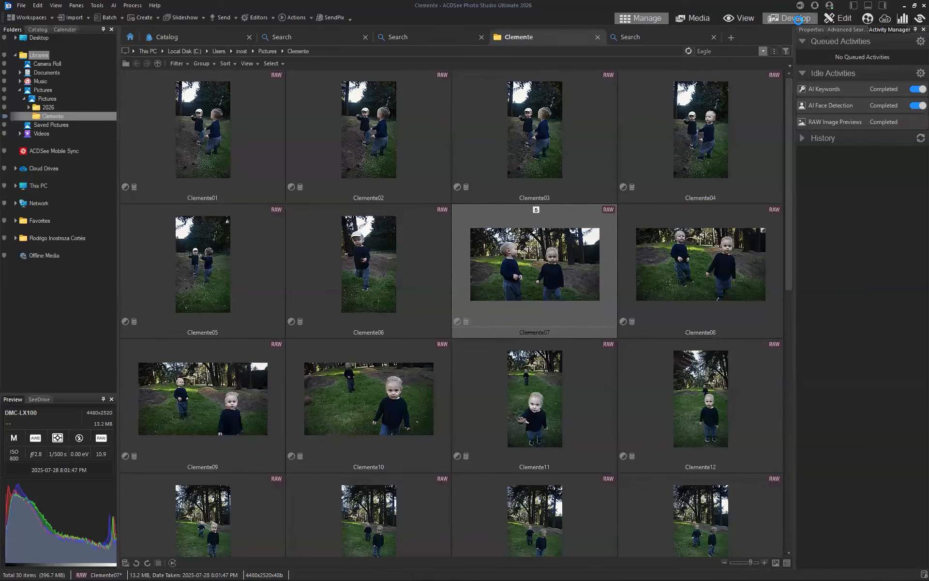
{"action": "left_click", "coordinate": [798, 20]}
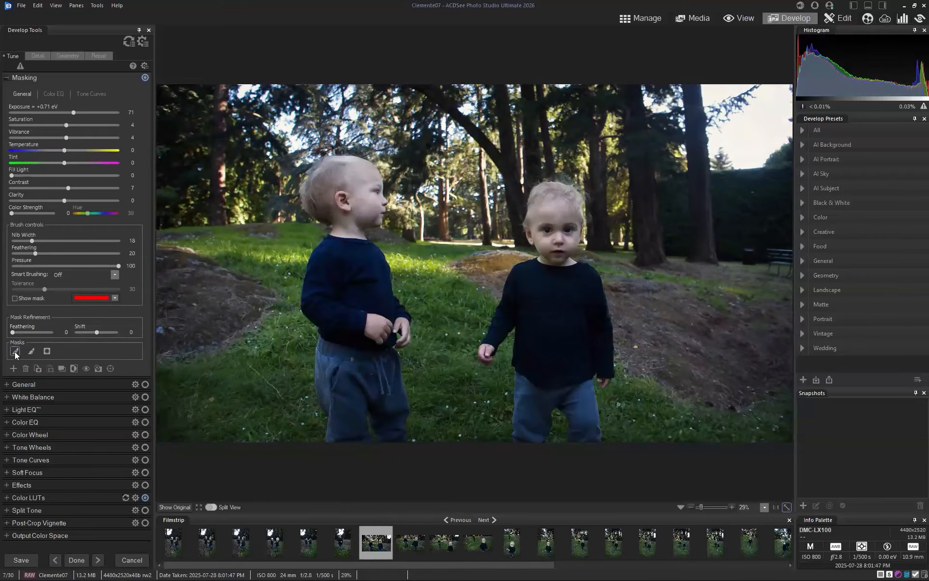
{"action": "mouse_move", "coordinate": [16, 355]}
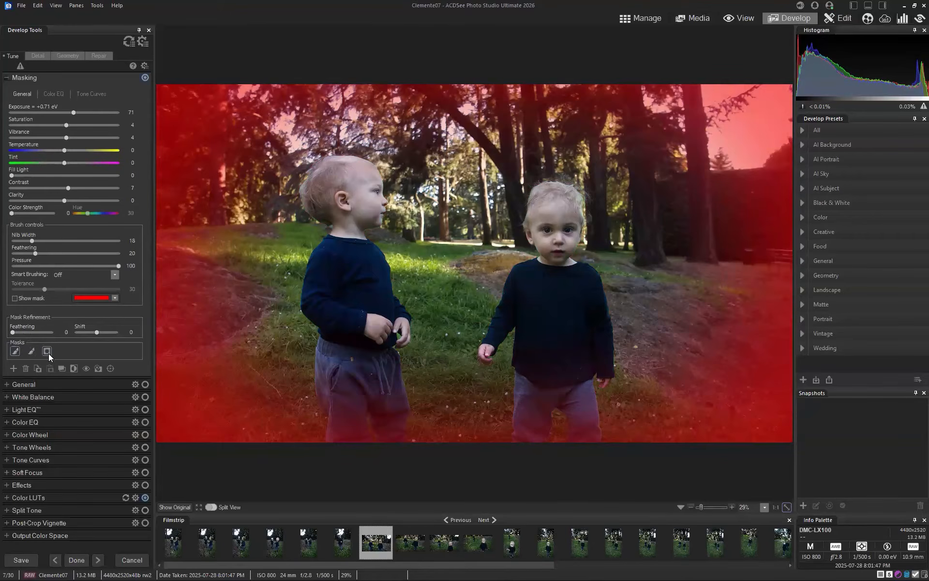
Return to the photo folder in Manage mode and browse the processed photos through to the last one
{"action": "left_click", "coordinate": [642, 19]}
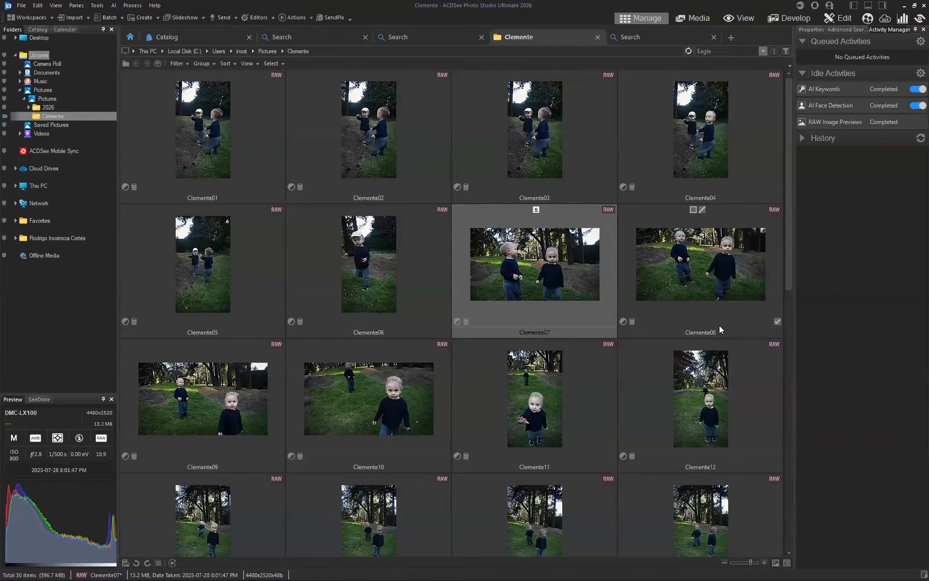
{"action": "scroll", "coordinate": [577, 389], "scroll_direction": "down", "scroll_amount": 5}
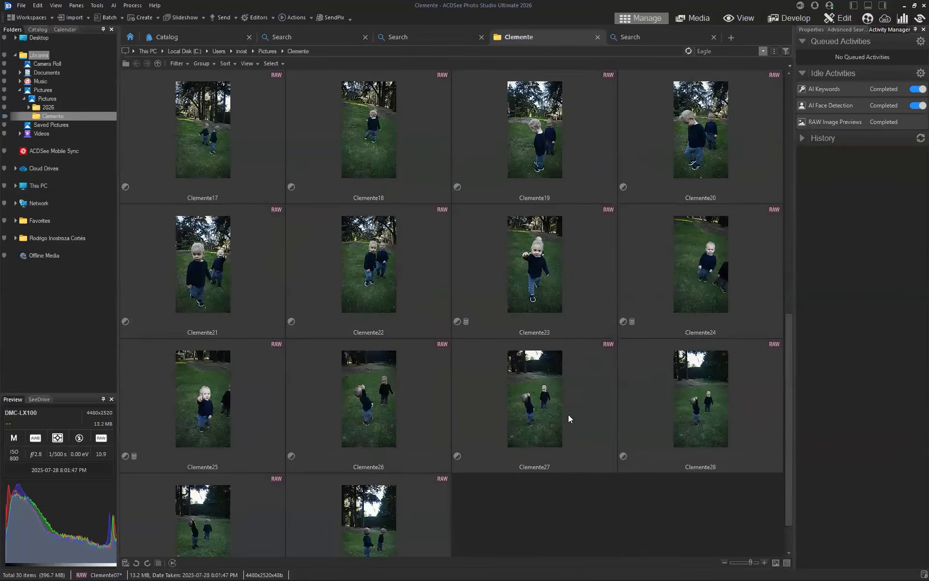
{"action": "scroll", "coordinate": [569, 415], "scroll_direction": "down", "scroll_amount": 1}
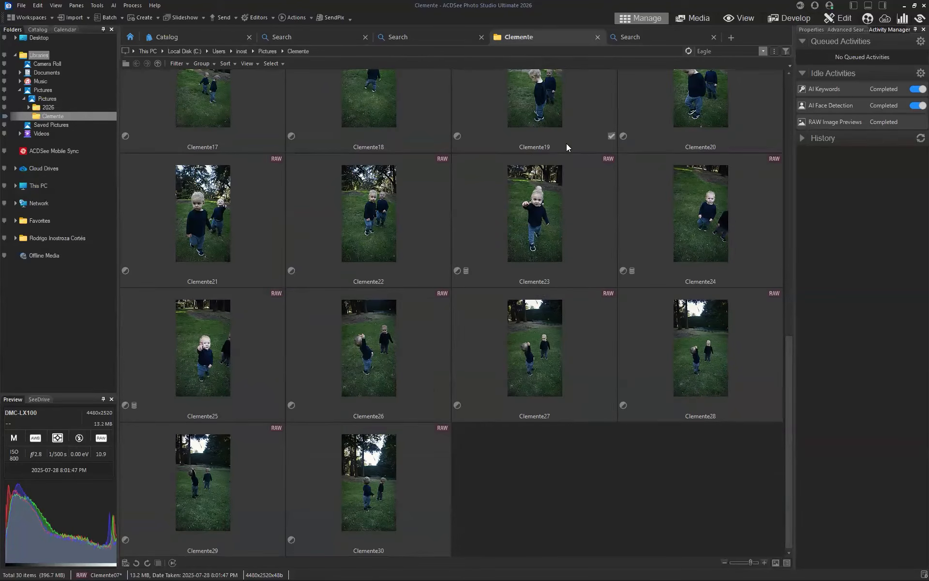
Open the Ad folder inside the 2026 folder, replacing the fireworks keyword results
{"action": "left_click", "coordinate": [209, 38]}
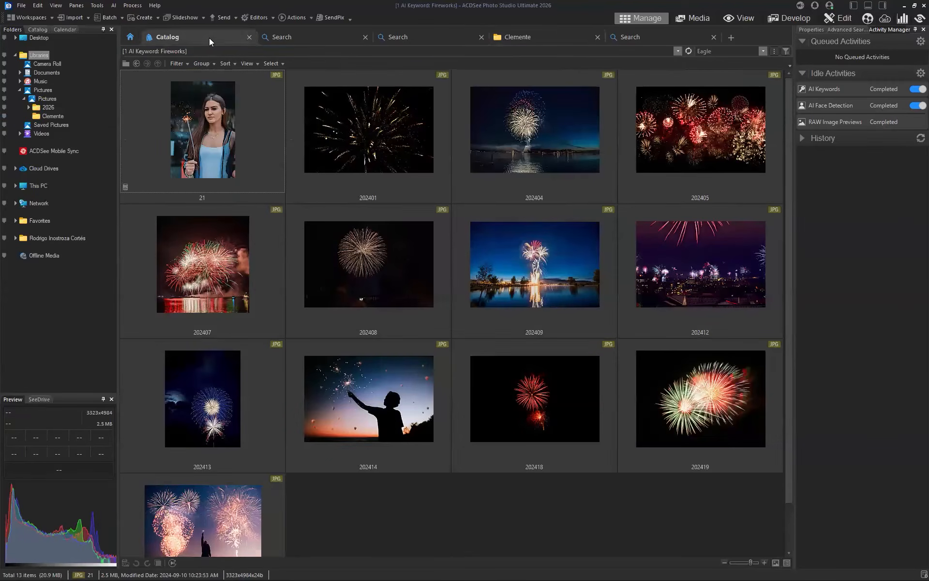
{"action": "left_click", "coordinate": [48, 109]}
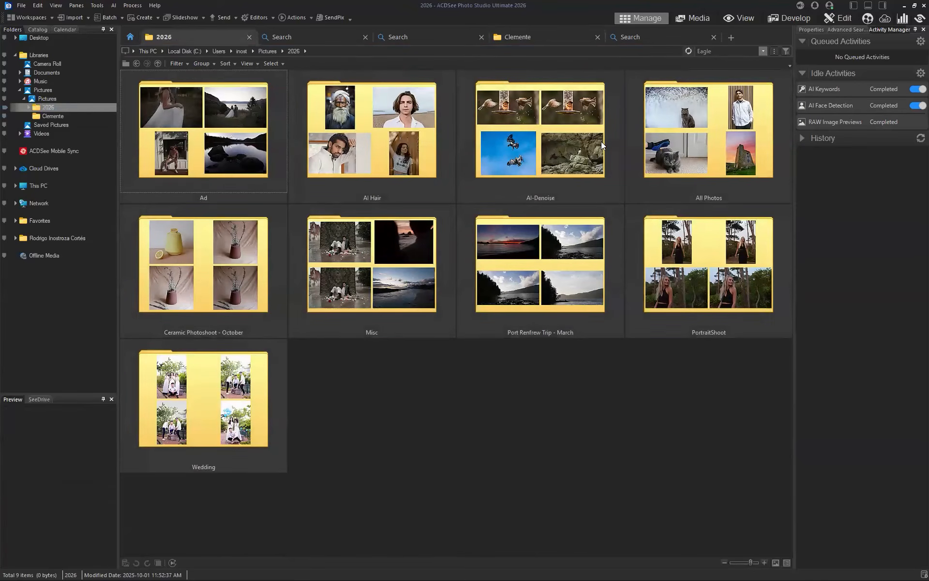
{"action": "double_click", "coordinate": [223, 126]}
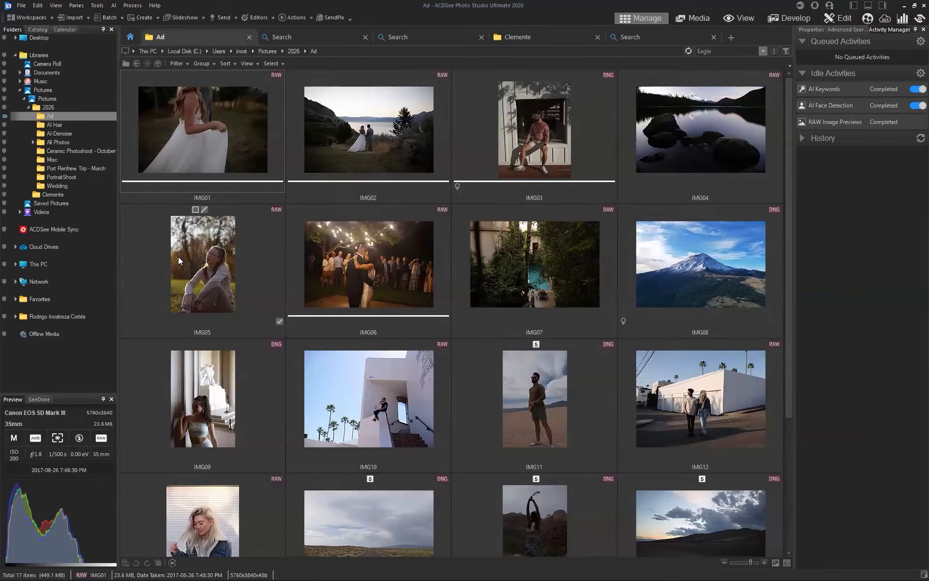
{"action": "left_click", "coordinate": [239, 264]}
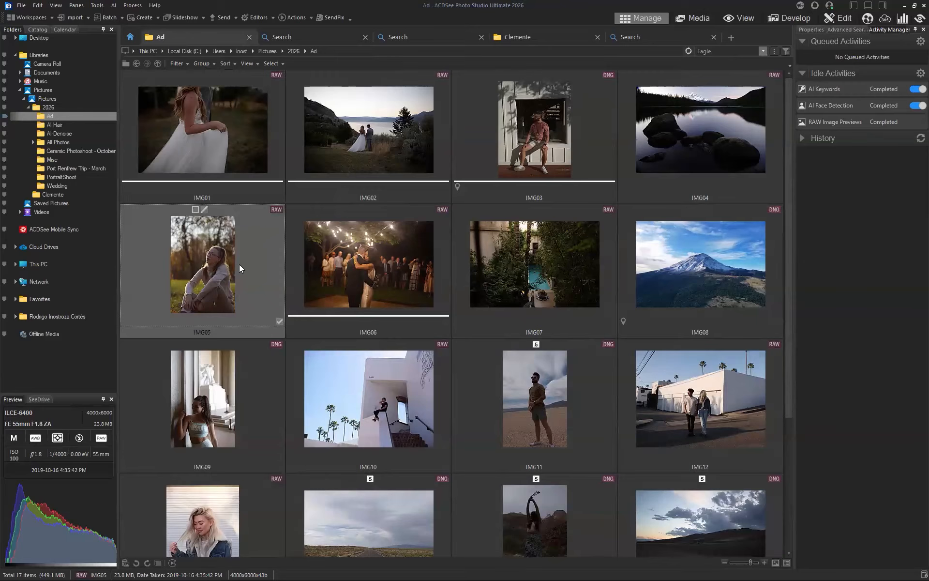
{"action": "left_click", "coordinate": [541, 398], "text": "ctrl"}
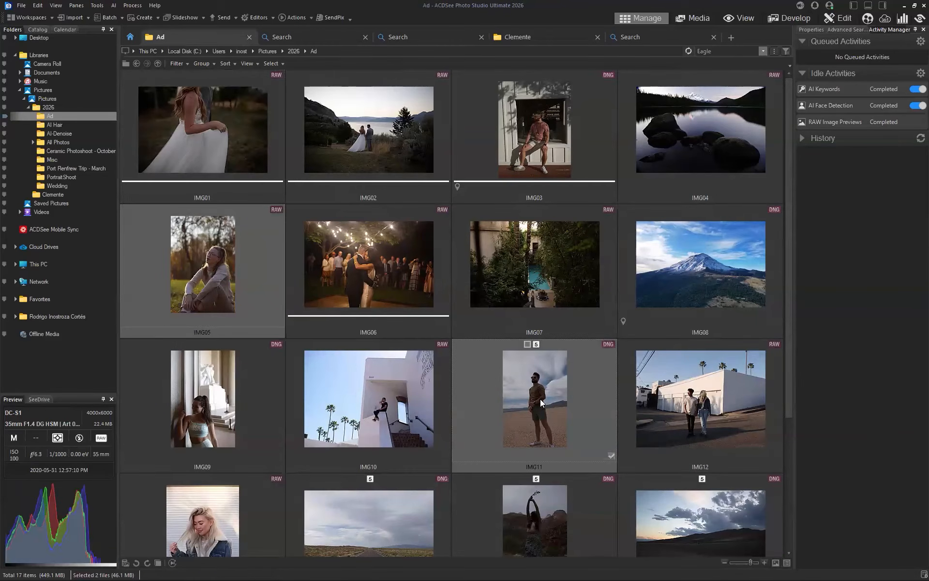
{"action": "left_click", "coordinate": [225, 395], "text": "ctrl"}
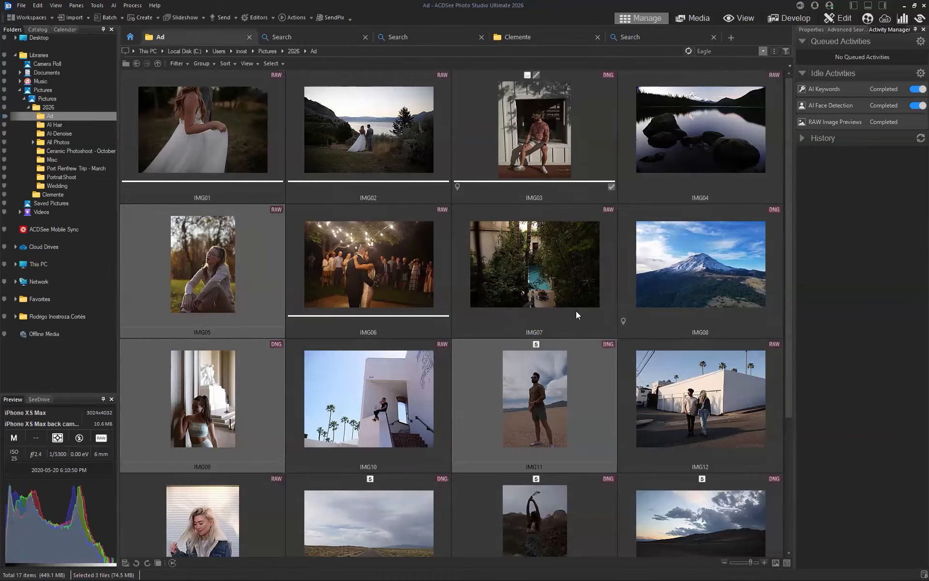
{"action": "scroll", "coordinate": [576, 315], "scroll_direction": "down", "scroll_amount": 3}
{"action": "left_click", "coordinate": [595, 364], "text": "ctrl"}
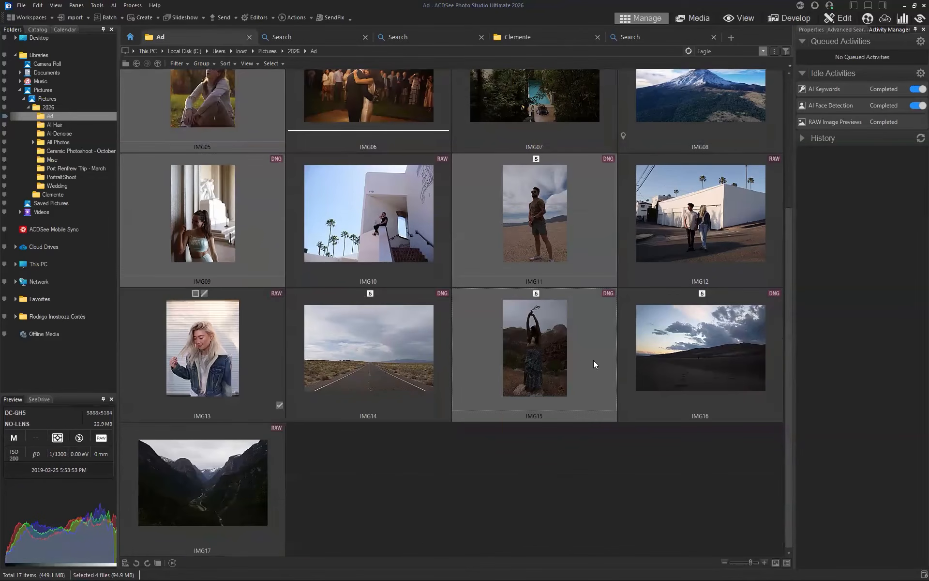
{"action": "left_click", "coordinate": [202, 364], "text": "ctrl"}
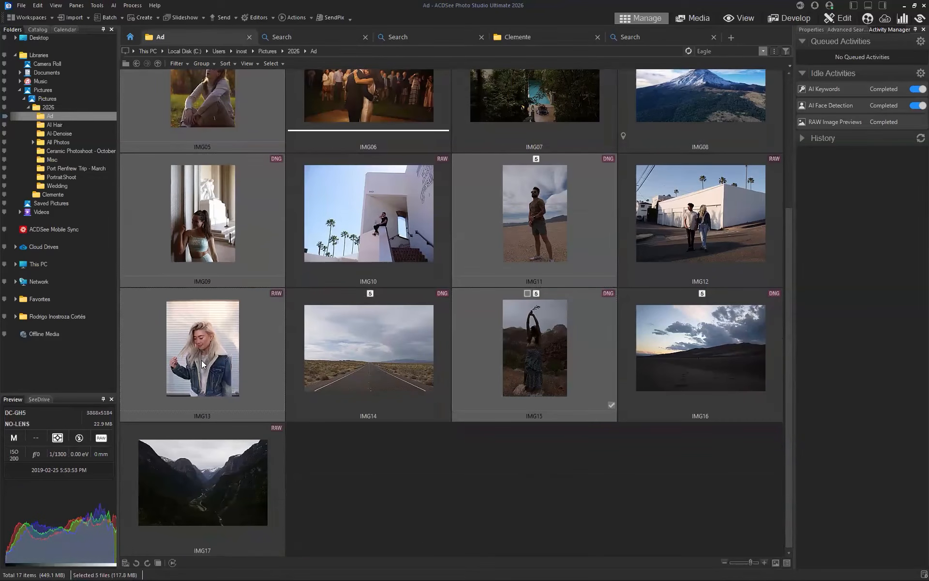
{"action": "scroll", "coordinate": [242, 290], "scroll_direction": "up", "scroll_amount": 3}
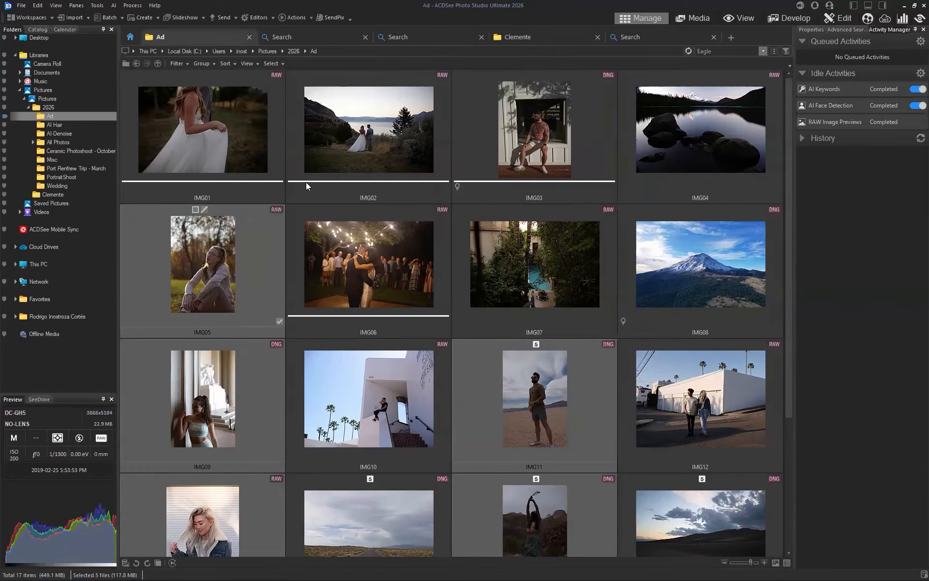
Tag the photos IMG01, IMG05, IMG09, IMG11, IMG13 and IMG15 together
{"action": "left_click", "coordinate": [238, 140]}
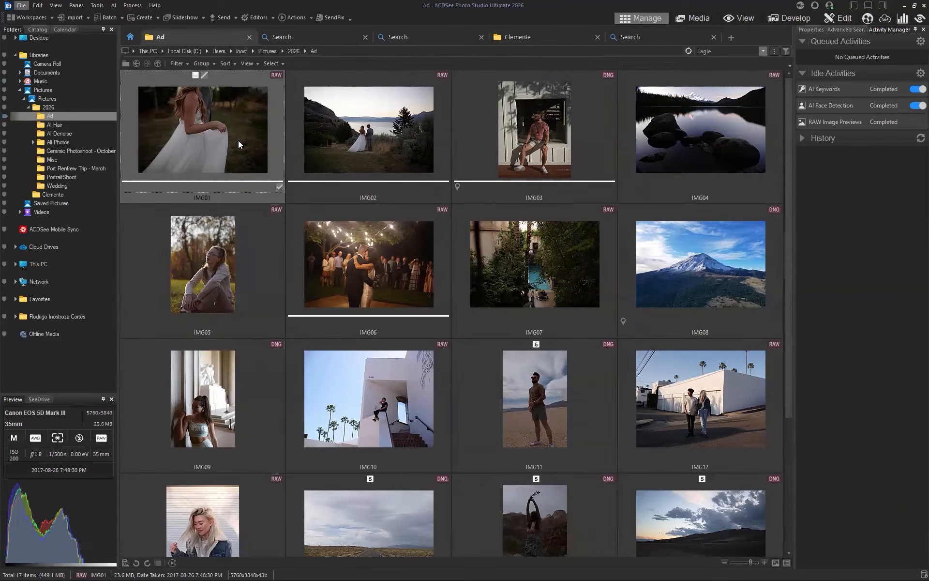
{"action": "left_click", "coordinate": [218, 241], "text": "ctrl"}
{"action": "left_click", "coordinate": [550, 381], "text": "ctrl"}
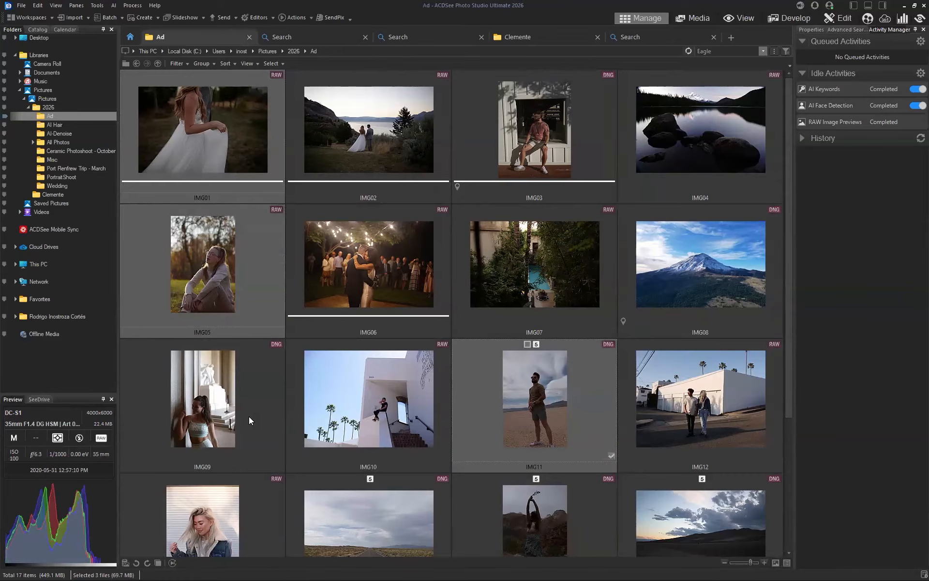
{"action": "left_click", "coordinate": [192, 412], "text": "ctrl"}
{"action": "scroll", "coordinate": [240, 422], "scroll_direction": "down", "scroll_amount": 2}
{"action": "left_click", "coordinate": [219, 419], "text": "ctrl"}
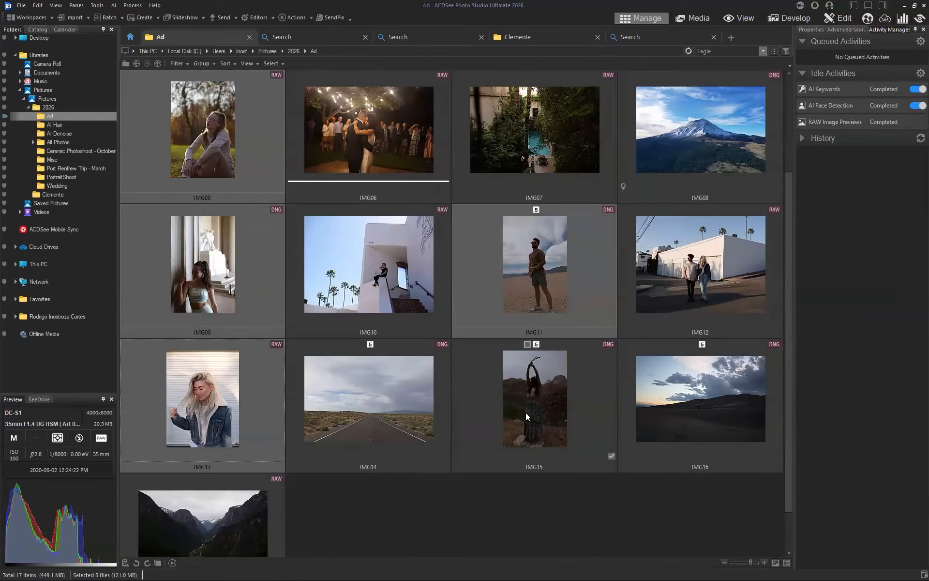
{"action": "left_click", "coordinate": [536, 402], "text": "ctrl"}
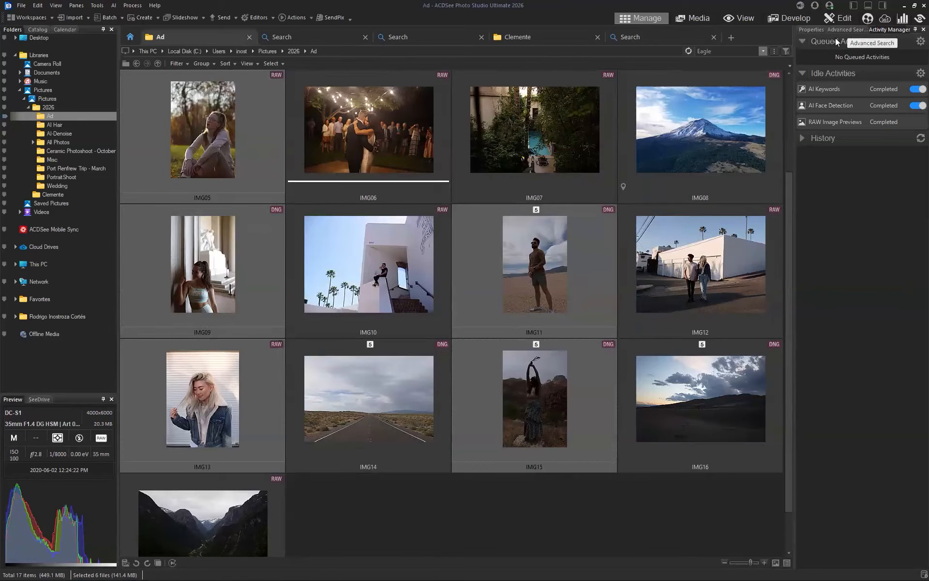
{"action": "left_click", "coordinate": [811, 29]}
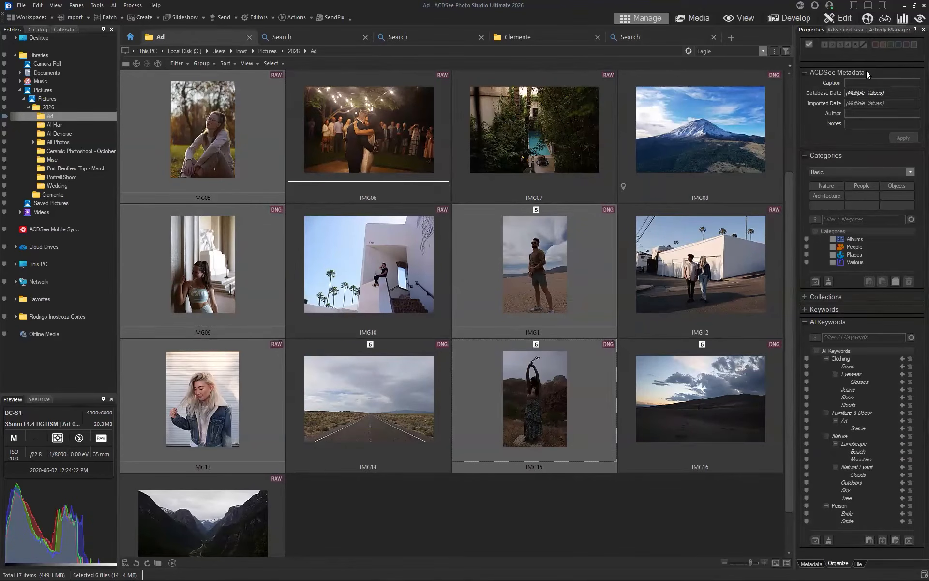
{"action": "right_click", "coordinate": [528, 258]}
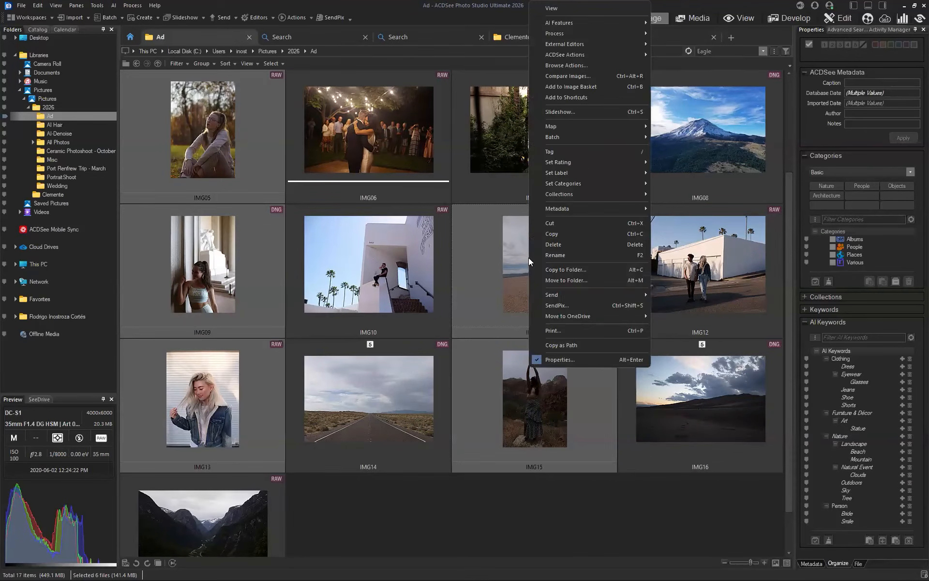
{"action": "left_click", "coordinate": [588, 151]}
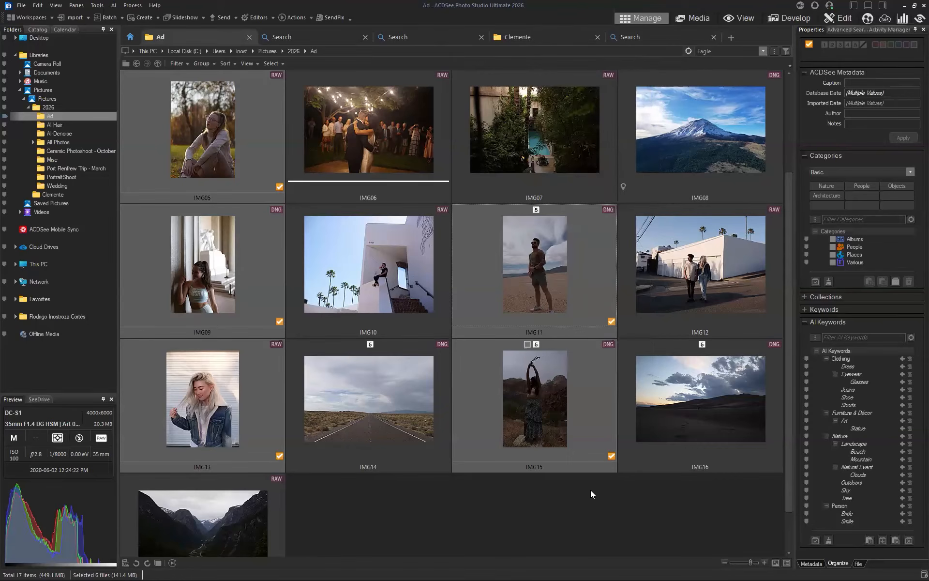
Check the tag marks on the chosen photos and display all tagged photos from the catalog
{"action": "scroll", "coordinate": [226, 242], "scroll_direction": "up", "scroll_amount": 3}
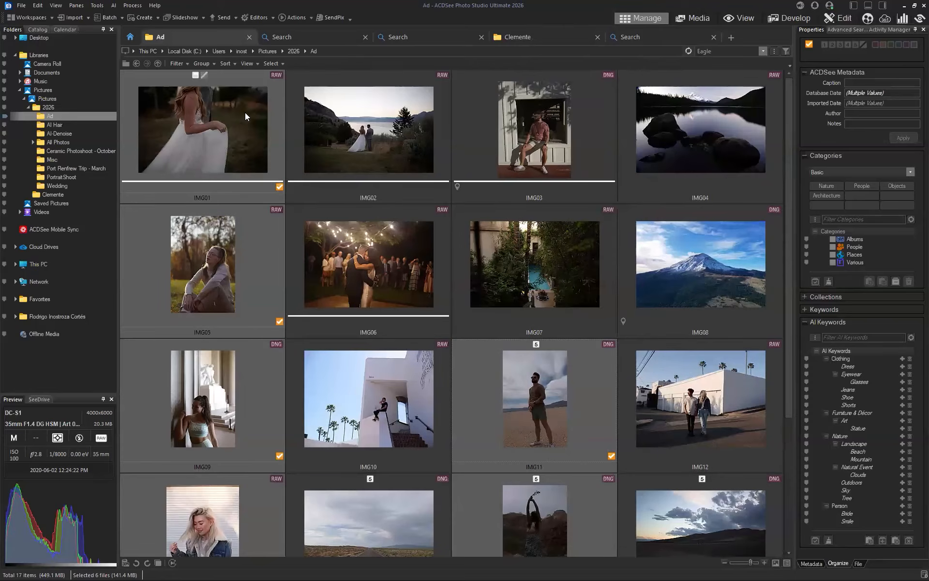
{"action": "scroll", "coordinate": [216, 425], "scroll_direction": "down", "scroll_amount": 3}
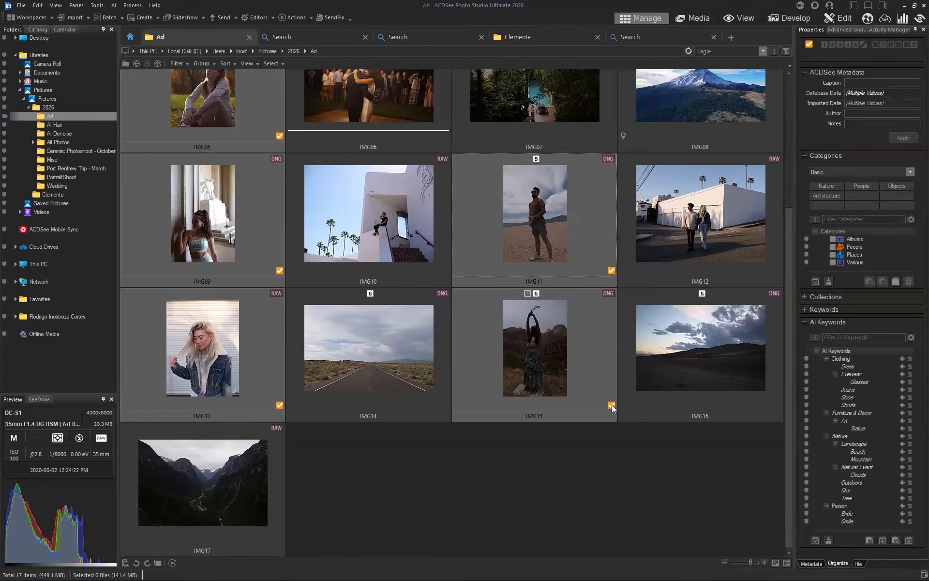
{"action": "left_click", "coordinate": [35, 30]}
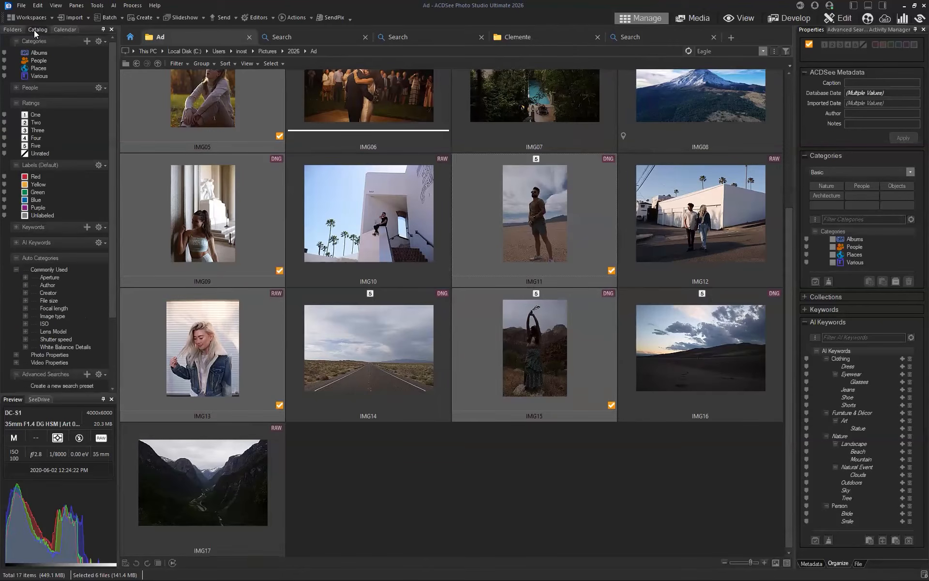
{"action": "left_click_drag", "start_coordinate": [110, 139], "coordinate": [111, 236]}
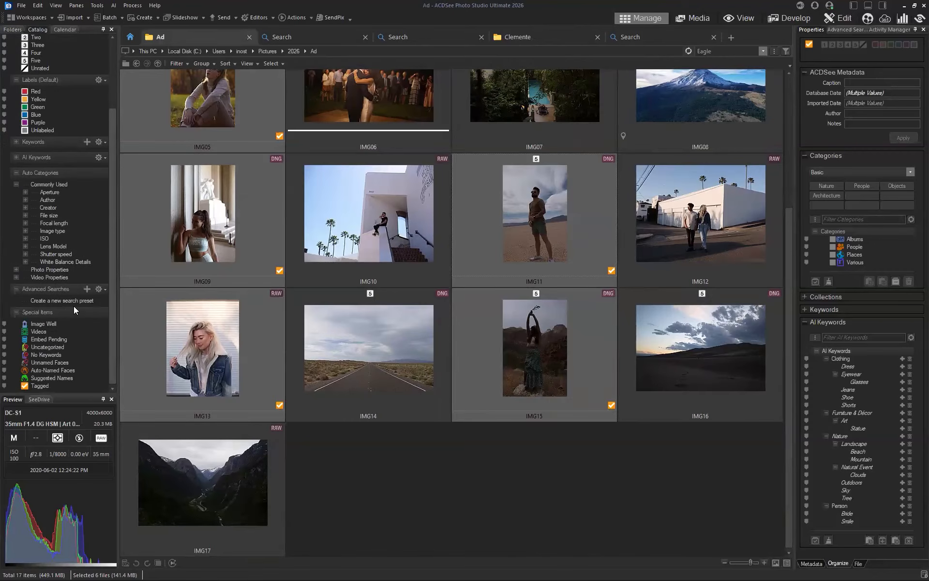
{"action": "left_click", "coordinate": [36, 385]}
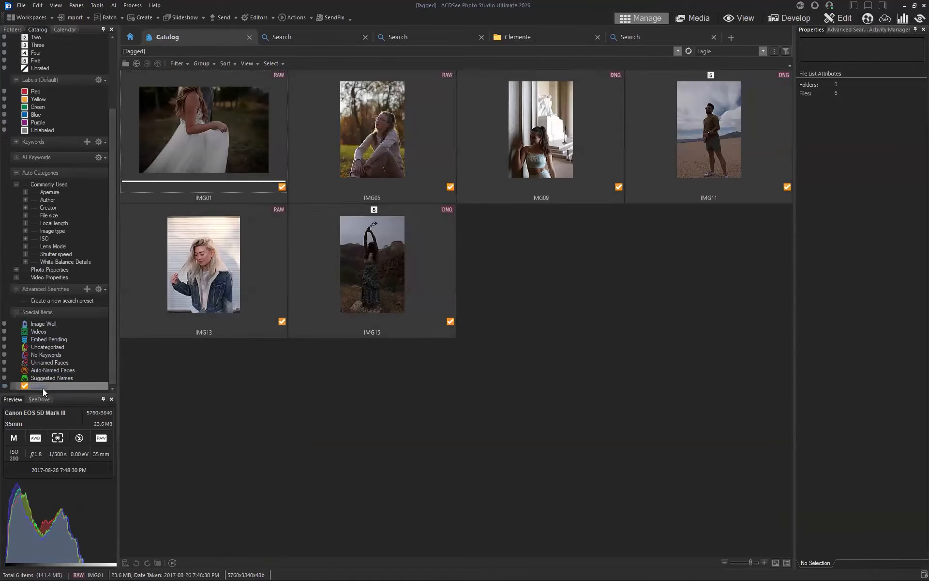
Apply the AI Subject Pop + preset to IMG11 in Develop mode and compare the result with the original
{"action": "left_click", "coordinate": [696, 123]}
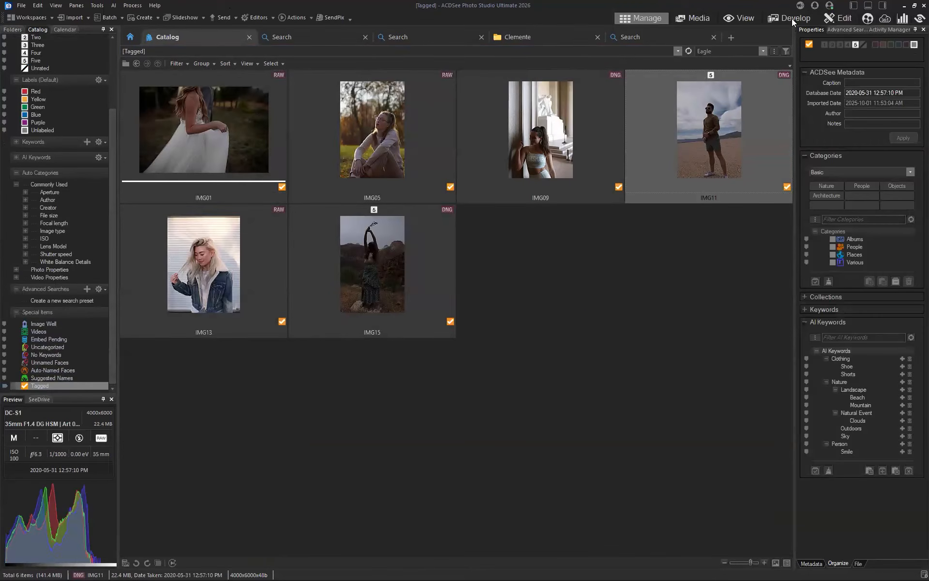
{"action": "left_click", "coordinate": [792, 18]}
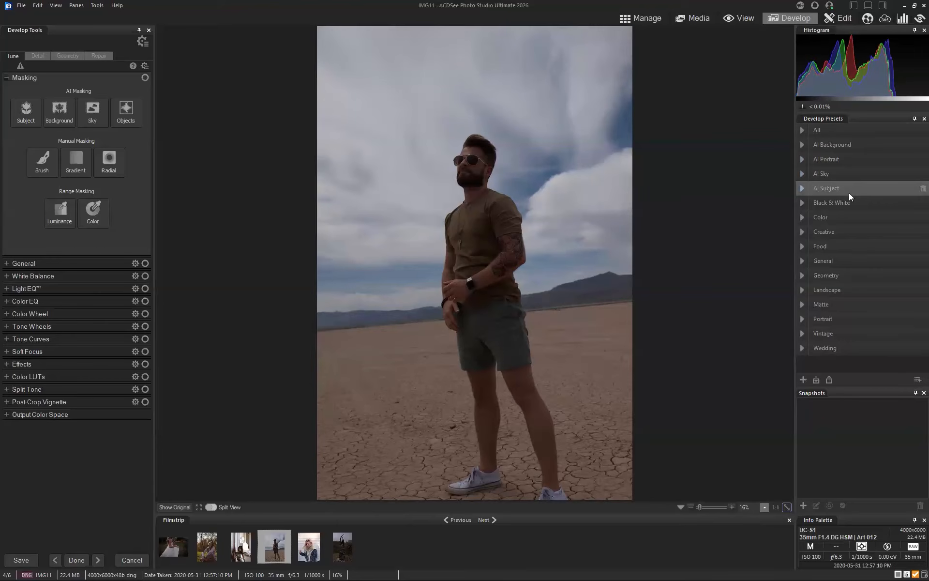
{"action": "left_click", "coordinate": [801, 189]}
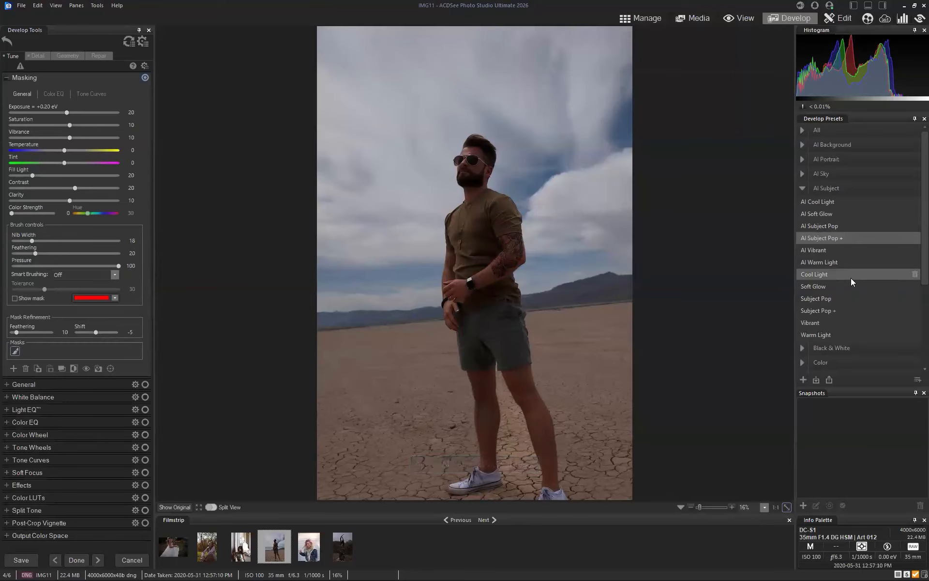
{"action": "left_click", "coordinate": [175, 507]}
{"action": "left_click", "coordinate": [174, 507]}
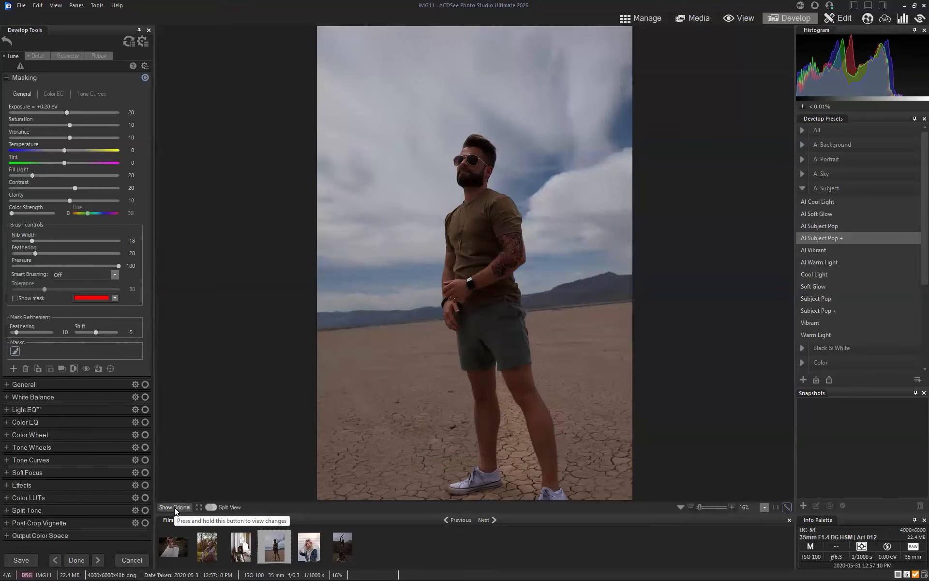
Inspect IMG11's original version and its AI subject mask, and return to Manage mode discarding the changes
{"action": "left_click", "coordinate": [174, 507]}
{"action": "mouse_move", "coordinate": [17, 352]}
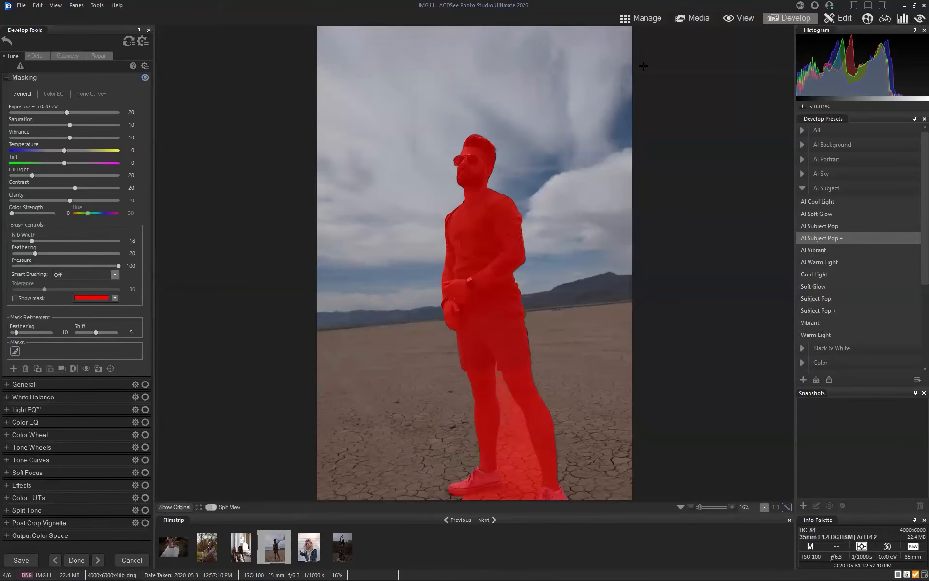
{"action": "left_click", "coordinate": [654, 18]}
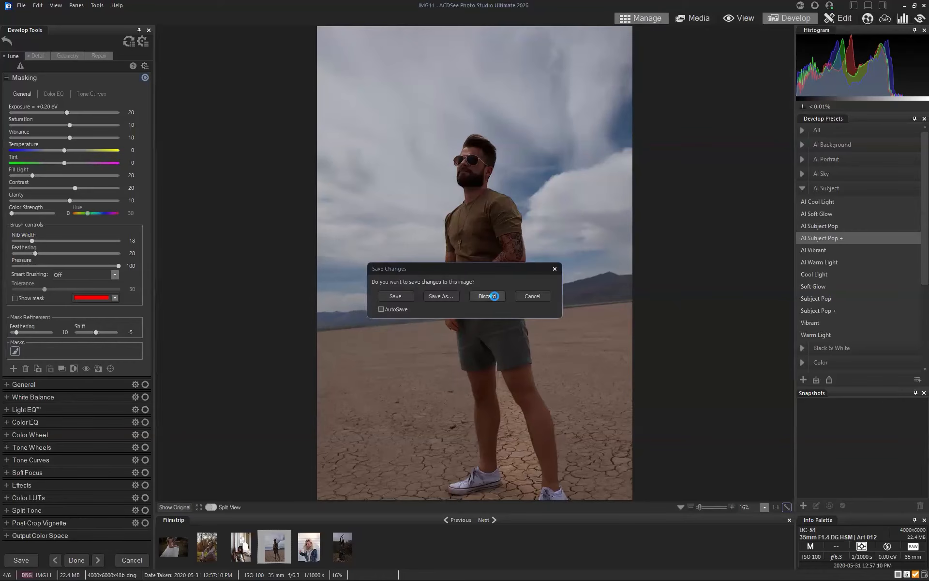
{"action": "left_click", "coordinate": [494, 297]}
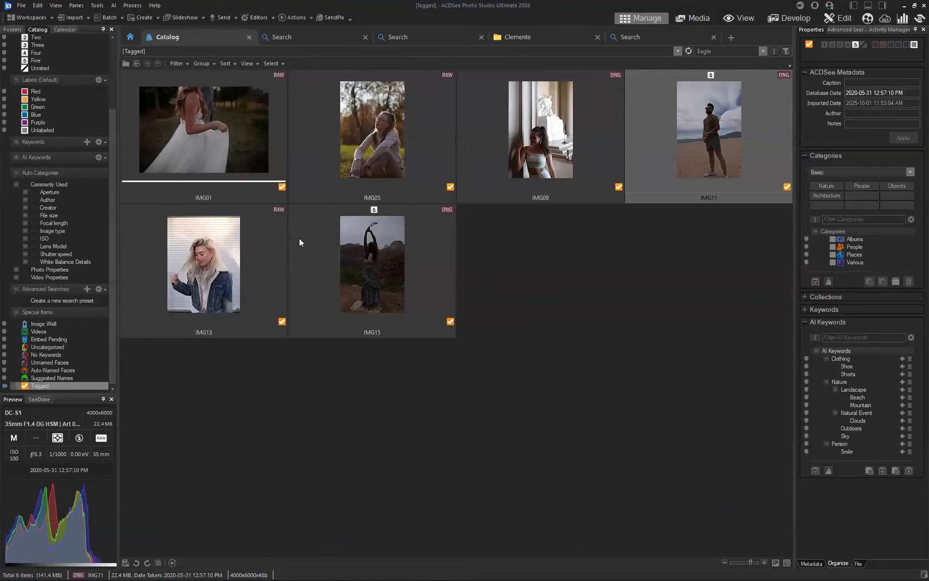
{"action": "right_click", "coordinate": [712, 135]}
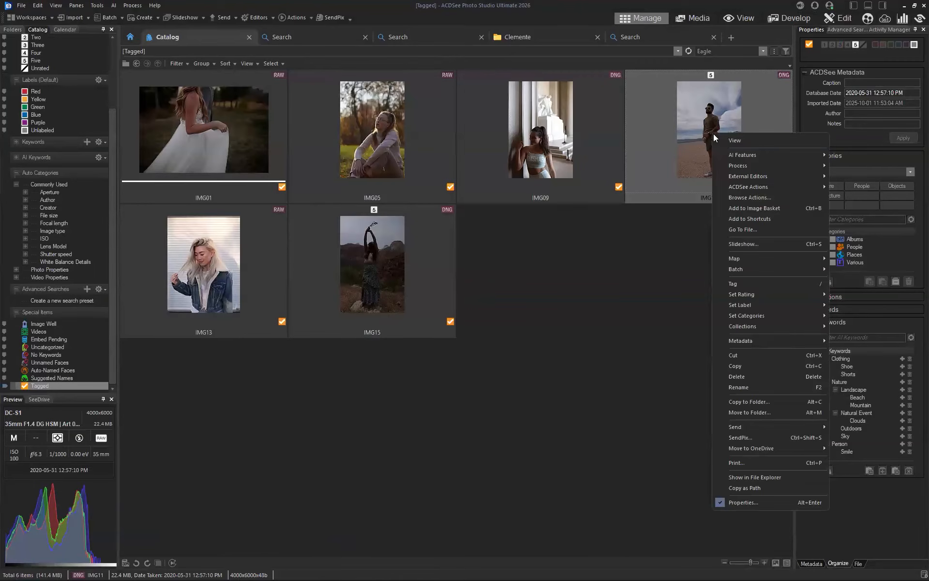
{"action": "mouse_move", "coordinate": [748, 167]}
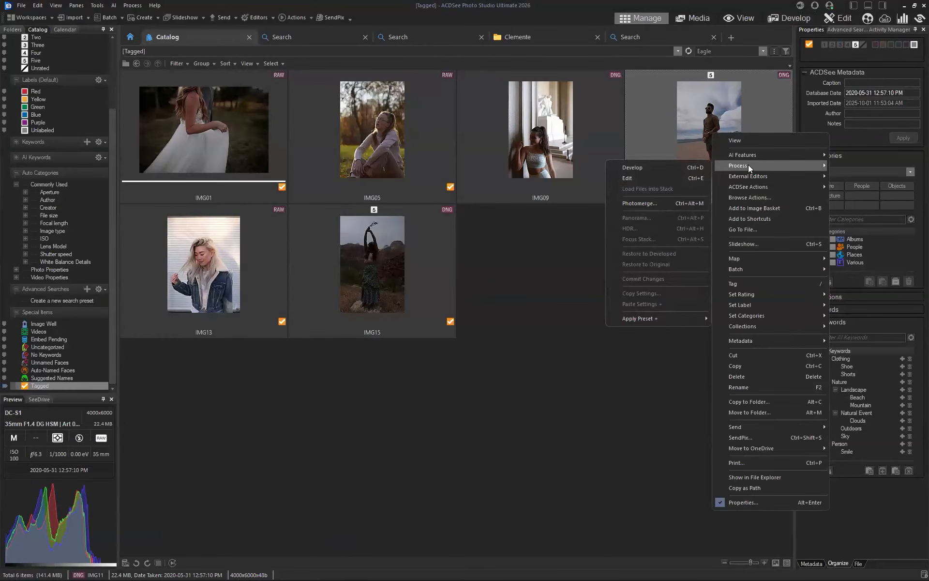
{"action": "left_click", "coordinate": [712, 101]}
{"action": "mouse_move", "coordinate": [730, 136]}
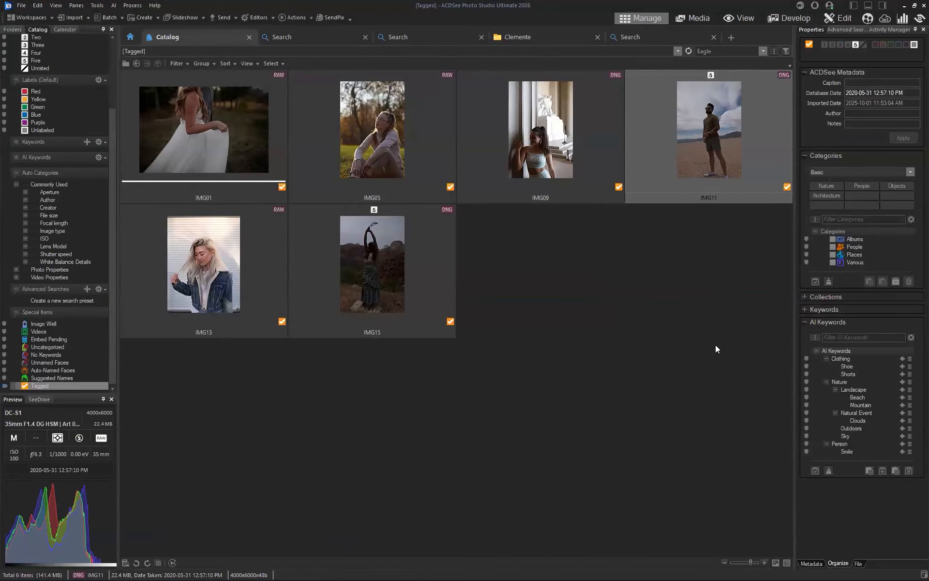
Apply the AI Subject Pop + preset to all six tagged photos at once and check the batch's progress in the Activity Manager
{"action": "mouse_move", "coordinate": [193, 112]}
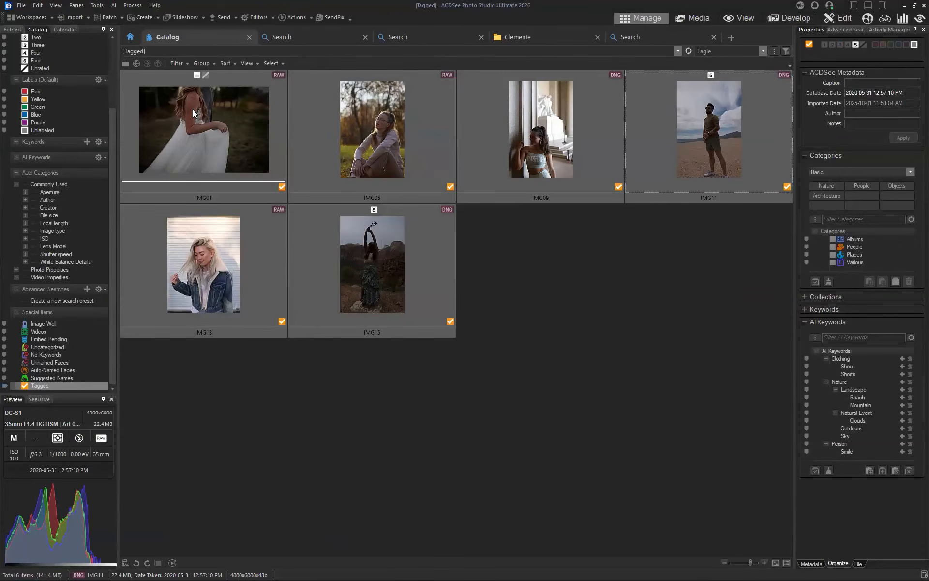
{"action": "key", "text": "ctrl+a"}
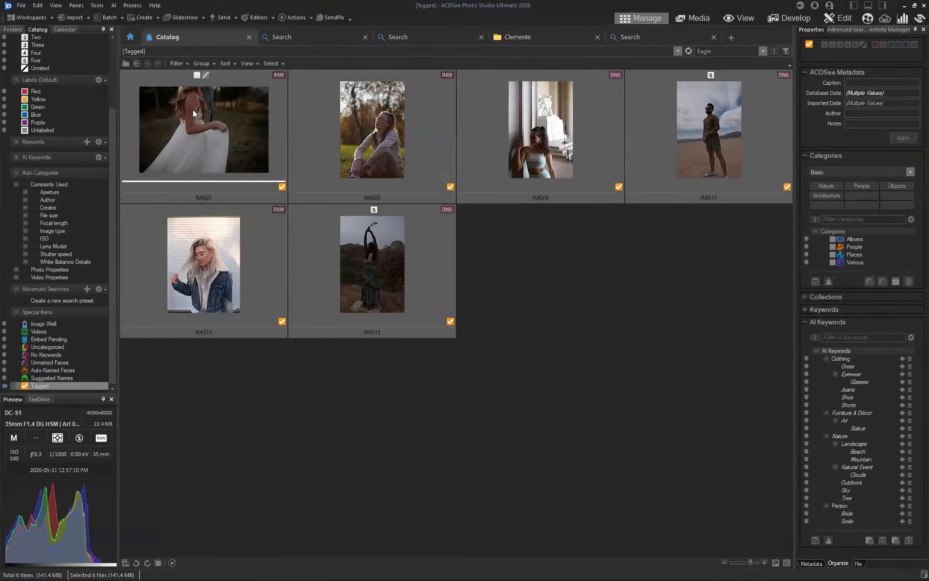
{"action": "right_click", "coordinate": [193, 109]}
{"action": "mouse_move", "coordinate": [241, 135]}
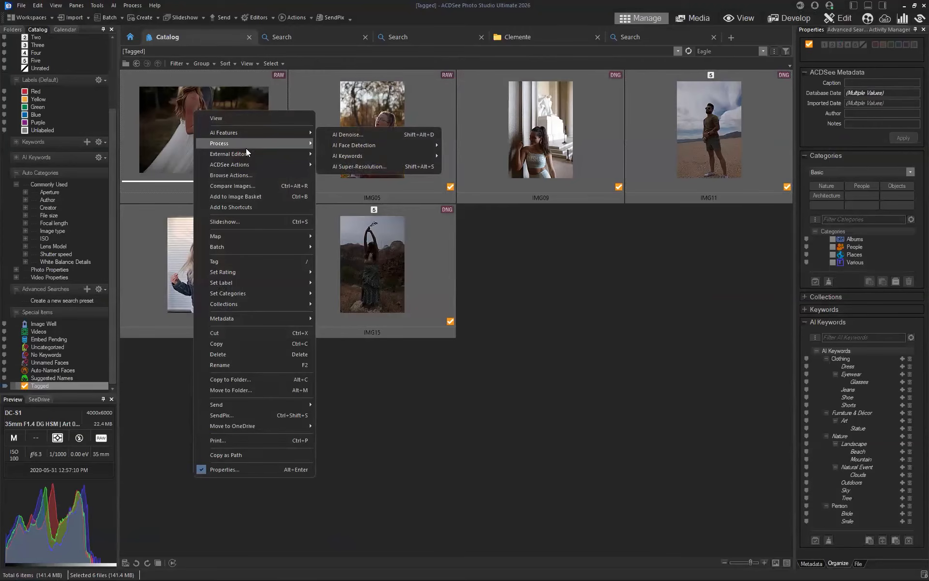
{"action": "mouse_move", "coordinate": [386, 295]}
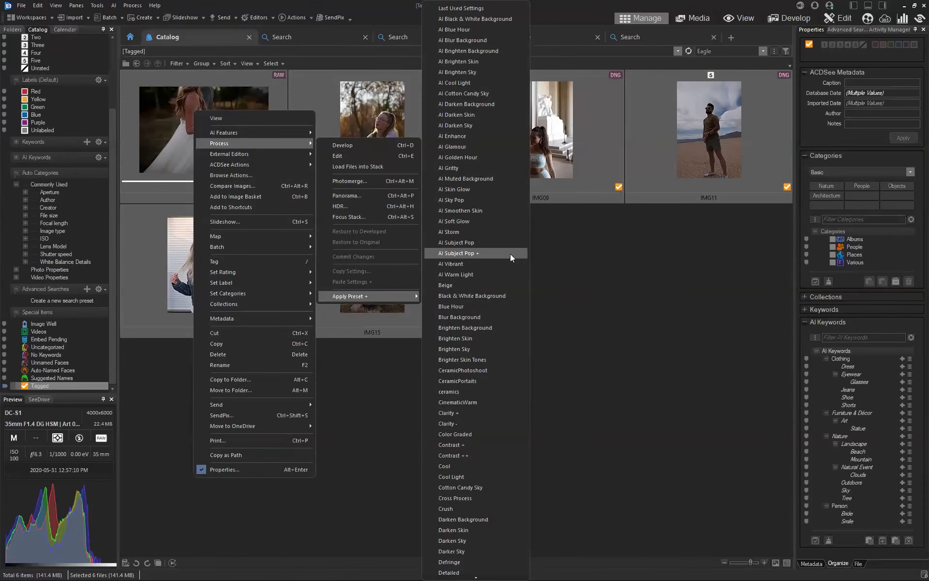
{"action": "left_click", "coordinate": [510, 253]}
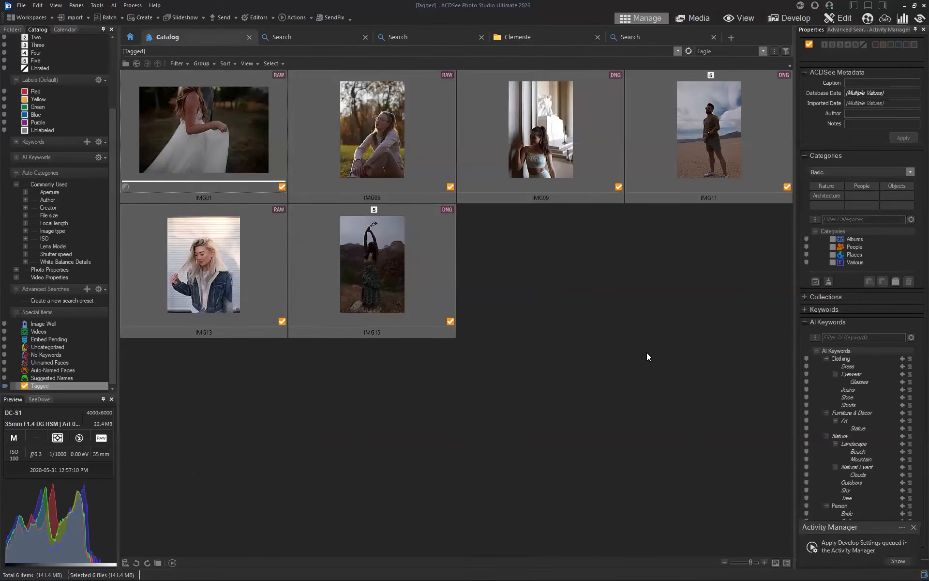
{"action": "left_click", "coordinate": [881, 31]}
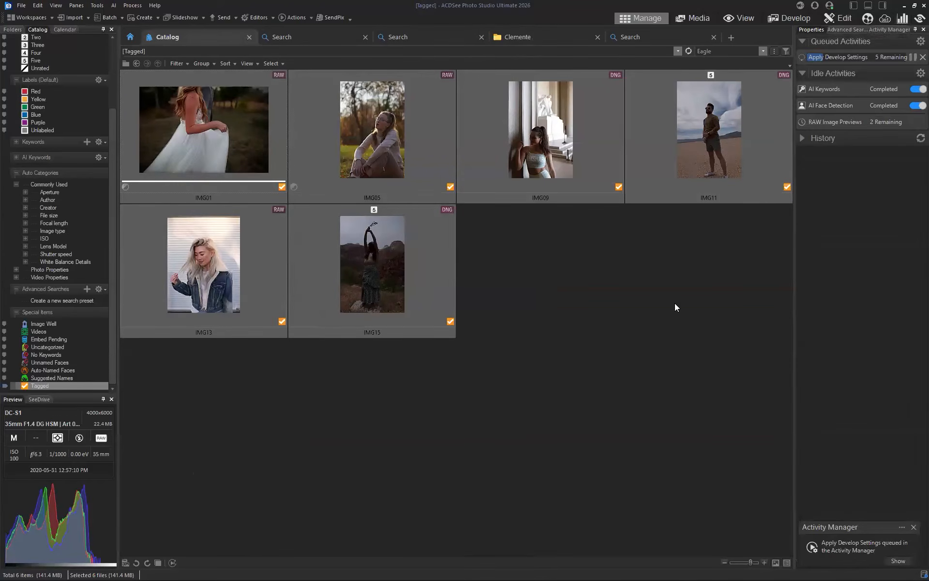
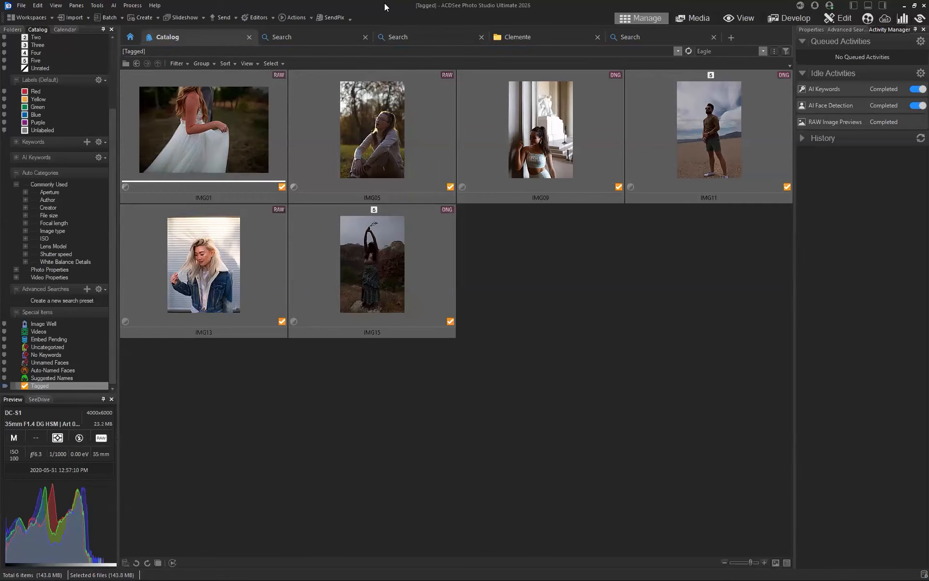
Open IMG01 in View mode and compare the developed photo with its original
{"action": "left_click", "coordinate": [565, 287]}
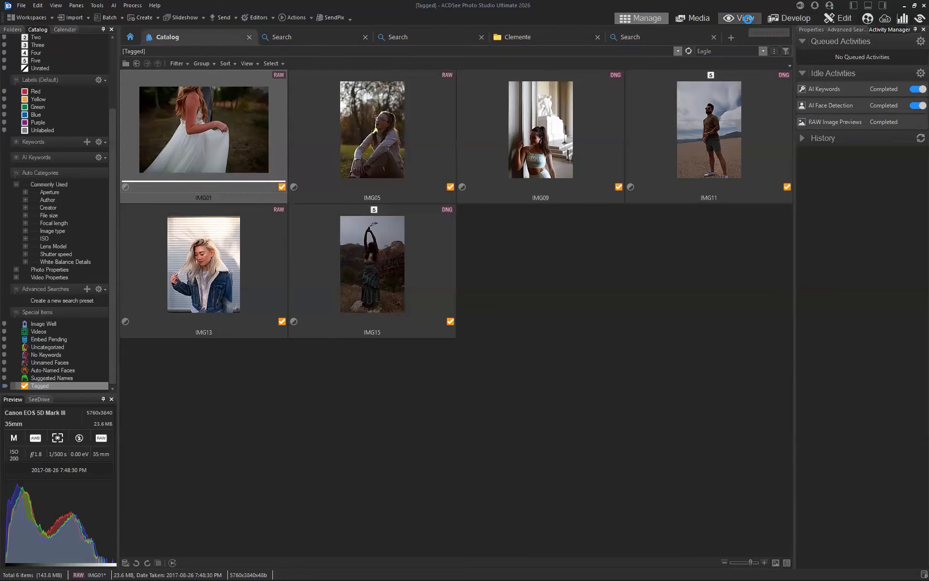
{"action": "left_click", "coordinate": [748, 19]}
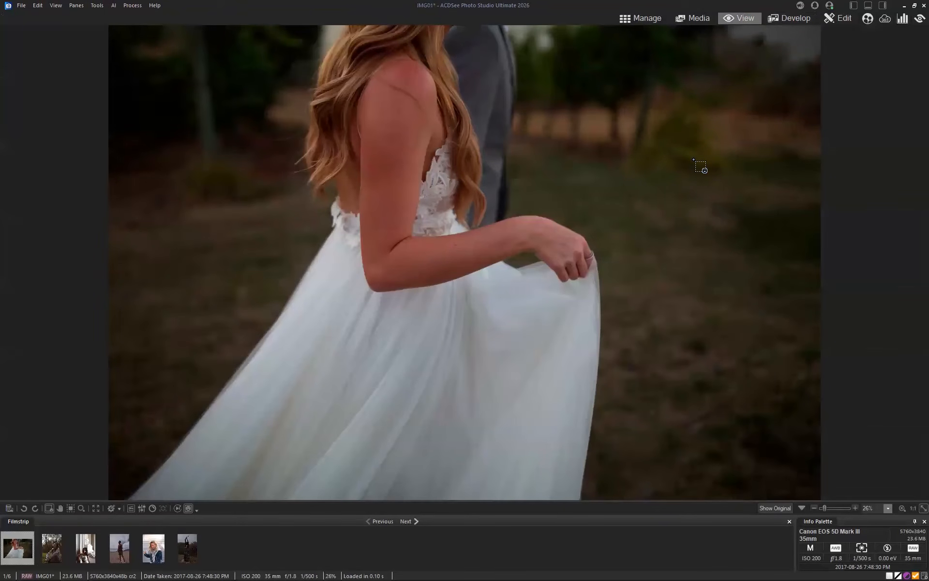
{"action": "left_click", "coordinate": [770, 509]}
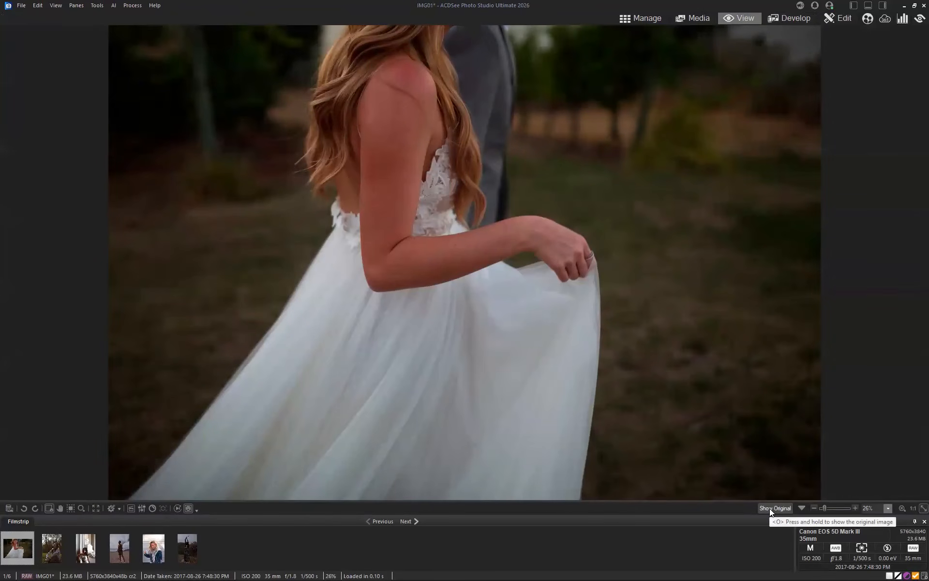
{"action": "left_click", "coordinate": [770, 508]}
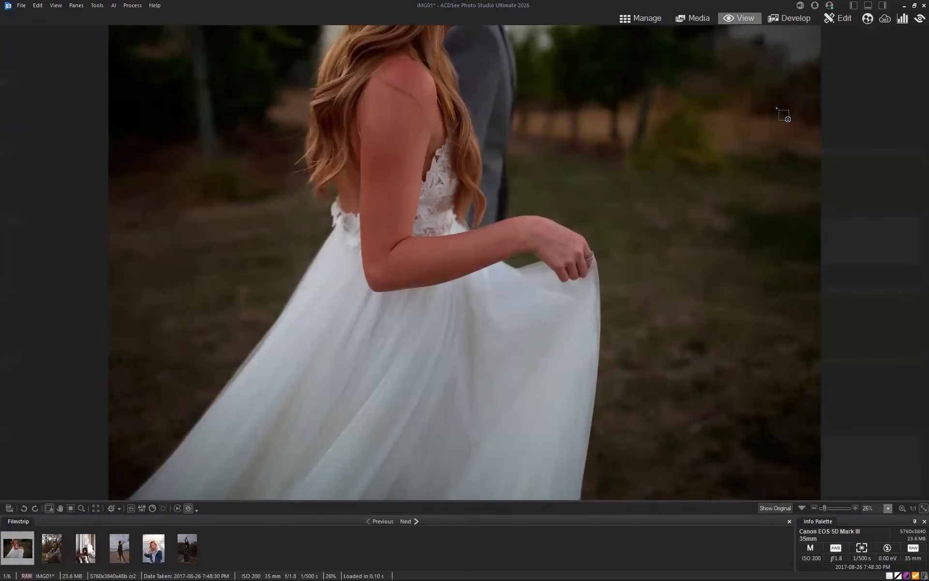
Examine the AI subject mask of IMG01 in Develop mode and return to Manage mode
{"action": "left_click", "coordinate": [793, 18]}
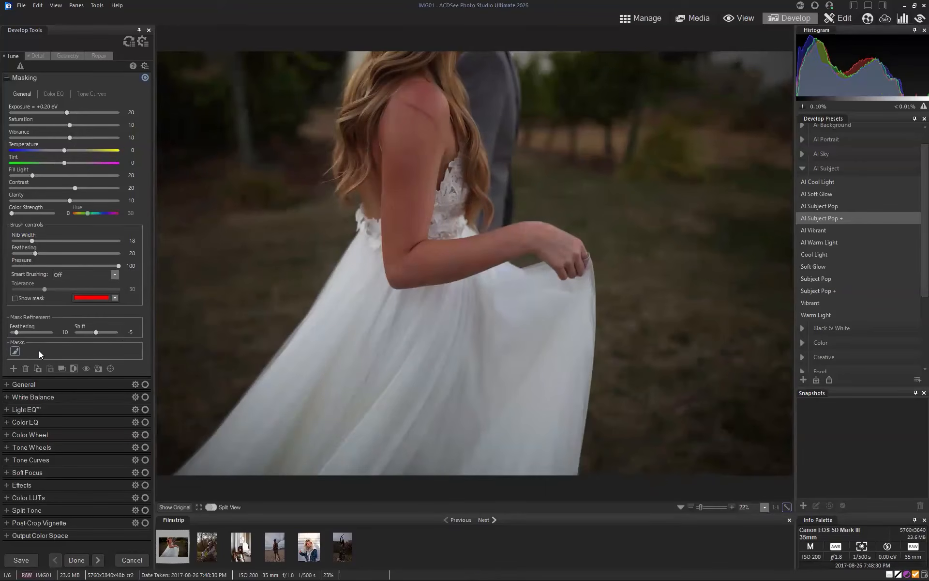
{"action": "mouse_move", "coordinate": [13, 352]}
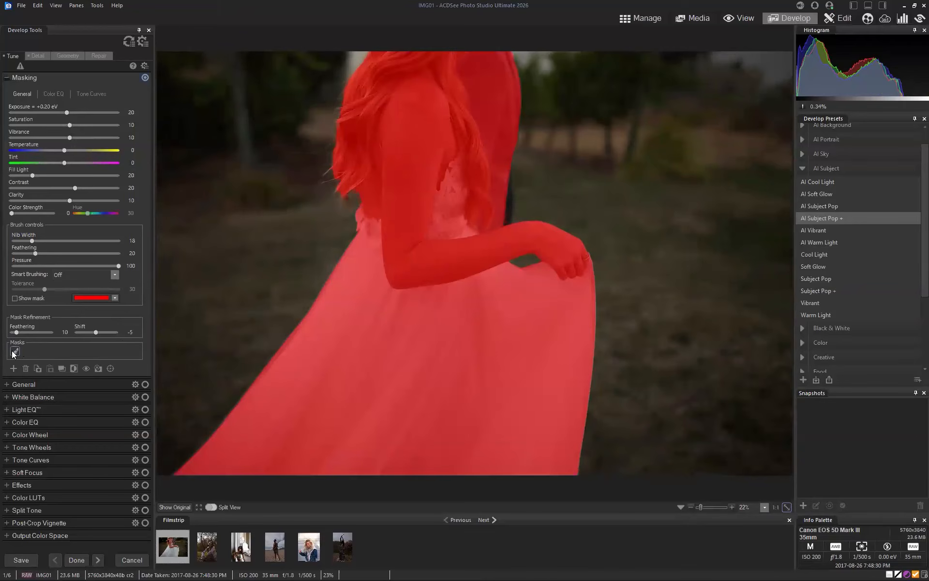
{"action": "left_click", "coordinate": [632, 18]}
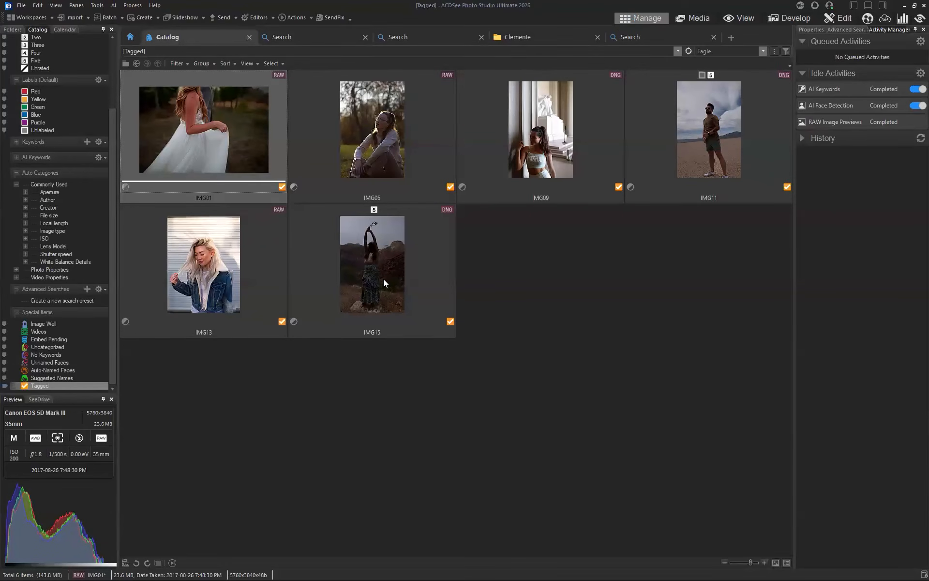
Examine the AI subject mask of IMG13 in Develop mode and return to Manage mode
{"action": "key", "text": "Down"}
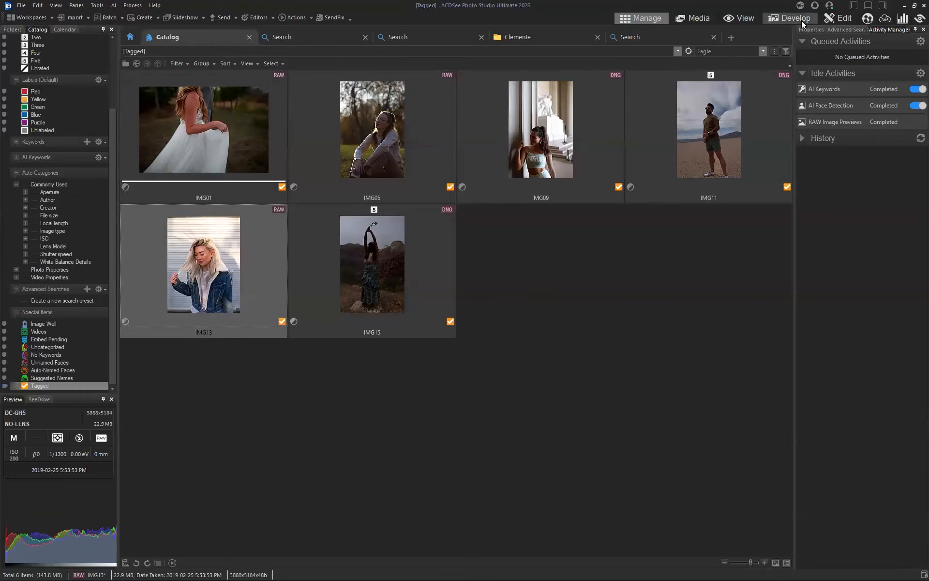
{"action": "left_click", "coordinate": [802, 21]}
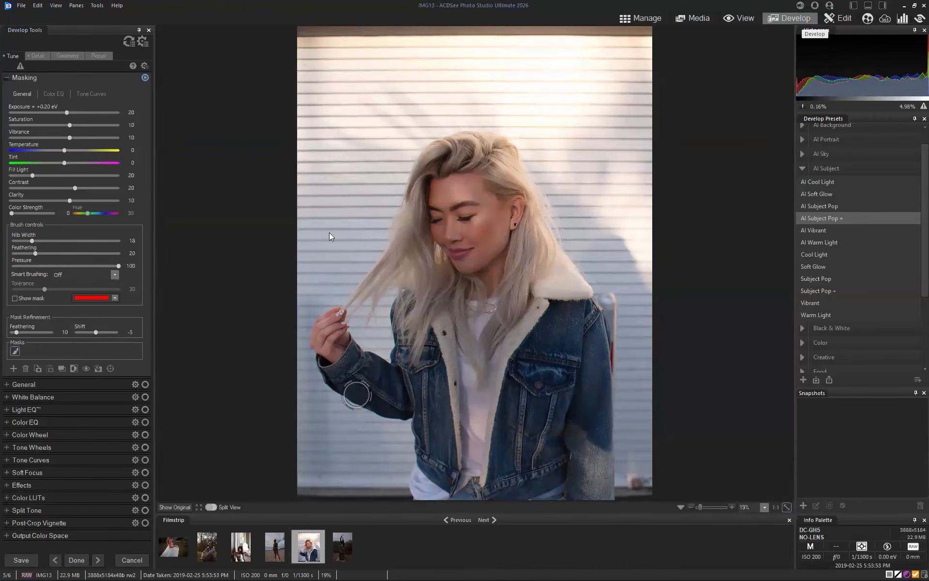
{"action": "mouse_move", "coordinate": [14, 352]}
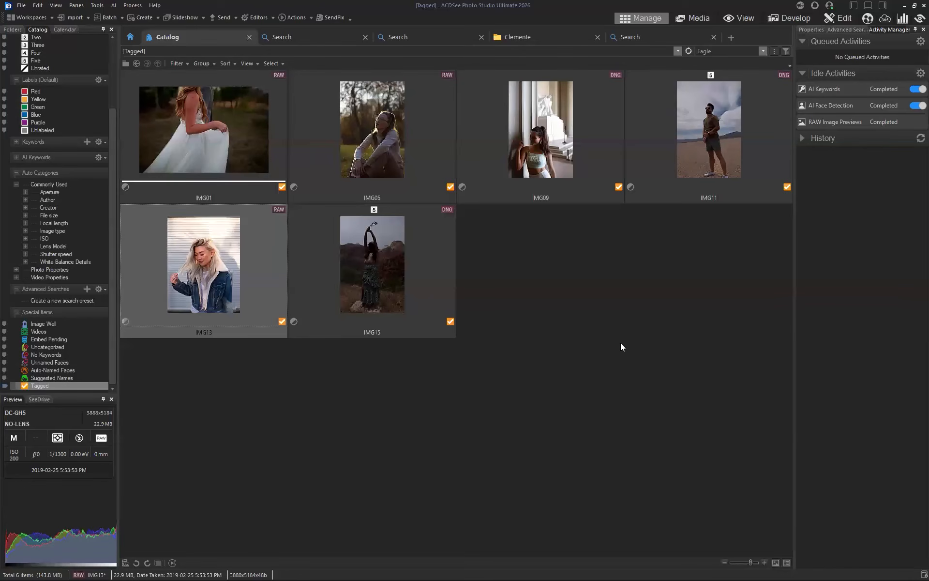
Open IMG11's AI subject mask in Develop mode and turn on the mask overlay with the man's legs in close-up
{"action": "left_click", "coordinate": [676, 161]}
{"action": "left_click", "coordinate": [779, 18]}
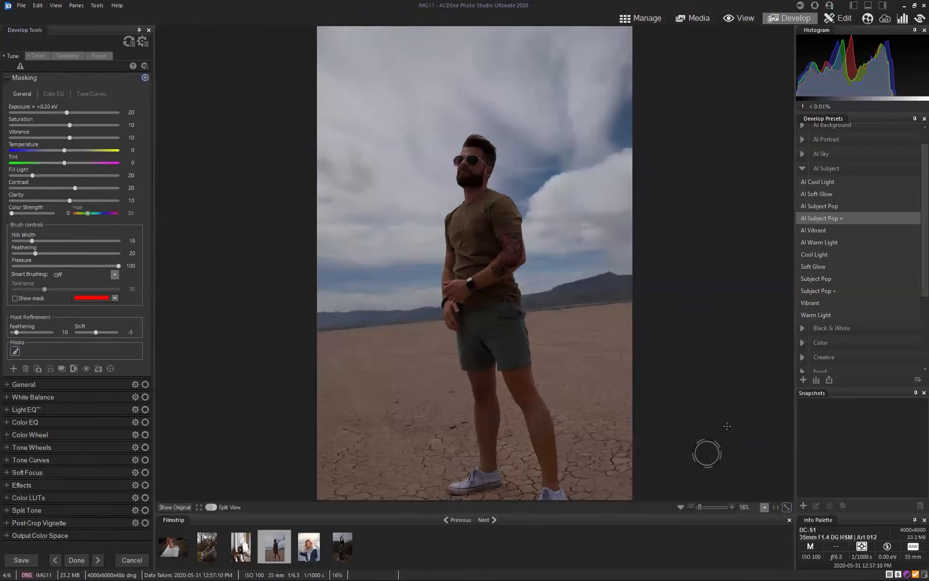
{"action": "left_click", "coordinate": [15, 350]}
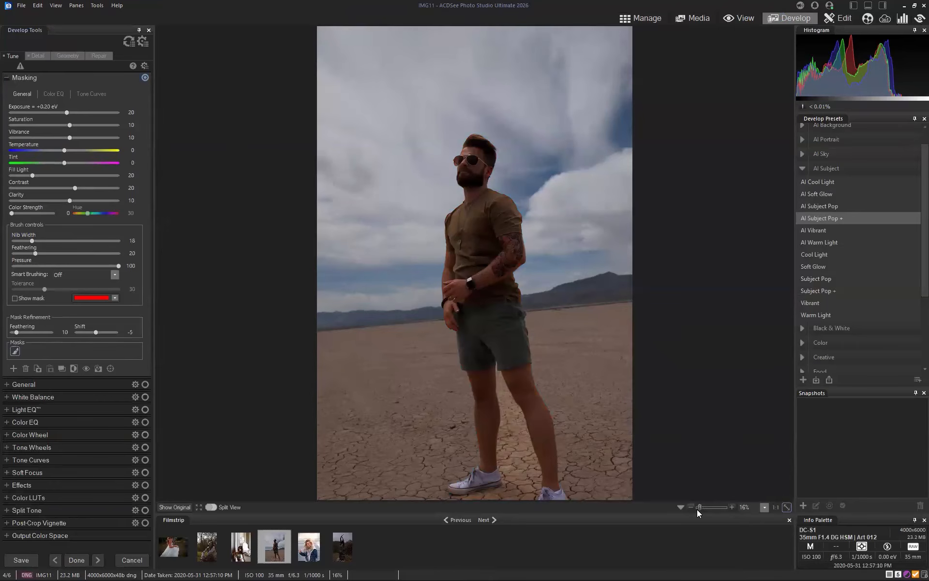
{"action": "left_click_drag", "start_coordinate": [700, 507], "coordinate": [706, 507]}
{"action": "left_click_drag", "start_coordinate": [758, 447], "coordinate": [764, 488]}
{"action": "left_click_drag", "start_coordinate": [703, 507], "coordinate": [700, 506]}
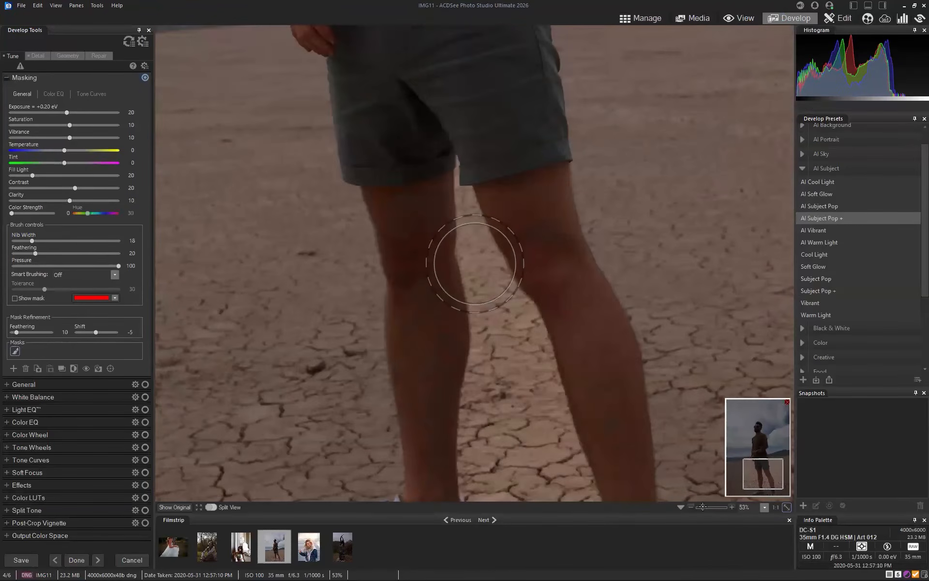
{"action": "left_click_drag", "start_coordinate": [755, 467], "coordinate": [754, 465]}
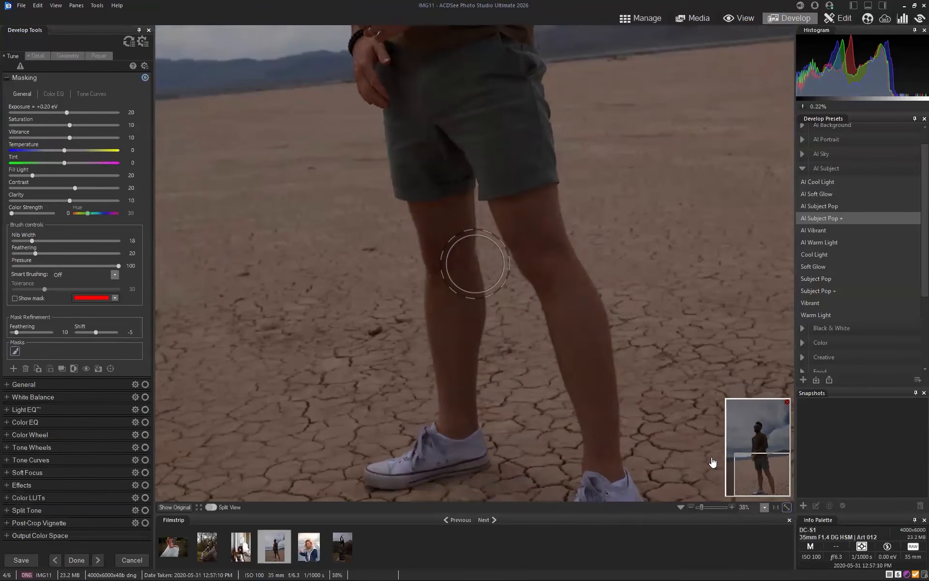
{"action": "left_click", "coordinate": [15, 298]}
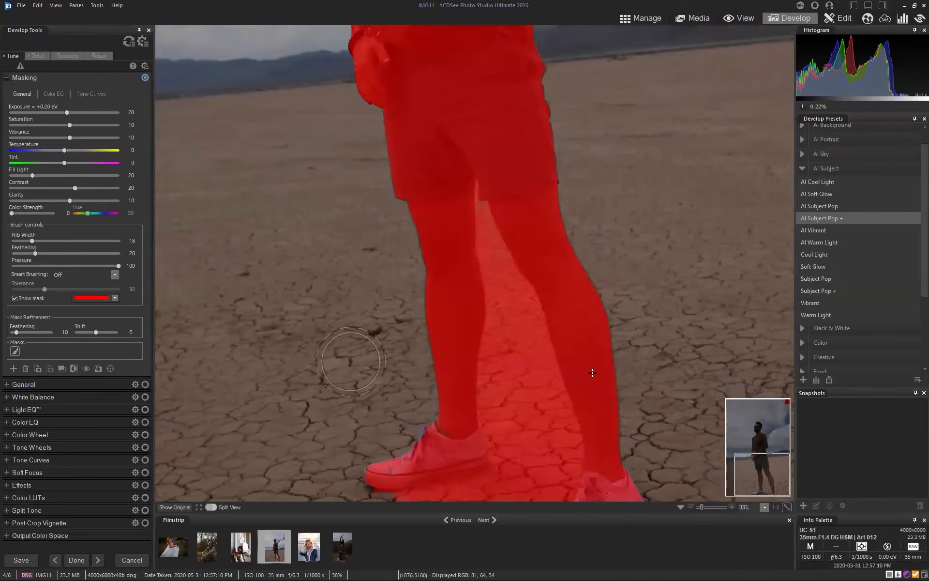
Erase the mask from the ground between the man's lower legs and shoes using a brush nib width of 15
{"action": "scroll", "coordinate": [531, 395], "scroll_direction": "down", "scroll_amount": 2}
{"action": "scroll", "coordinate": [531, 394], "scroll_direction": "down", "scroll_amount": 1}
{"action": "mouse_move", "coordinate": [520, 368]}
{"action": "left_mouse_down"}
{"action": "mouse_move", "coordinate": [518, 356]}
{"action": "mouse_move", "coordinate": [518, 426]}
{"action": "mouse_move", "coordinate": [492, 369]}
{"action": "mouse_move", "coordinate": [513, 383]}
{"action": "mouse_move", "coordinate": [499, 416]}
{"action": "mouse_move", "coordinate": [543, 378]}
{"action": "mouse_move", "coordinate": [552, 442]}
{"action": "mouse_move", "coordinate": [531, 478]}
{"action": "mouse_move", "coordinate": [494, 503]}
{"action": "left_mouse_up"}
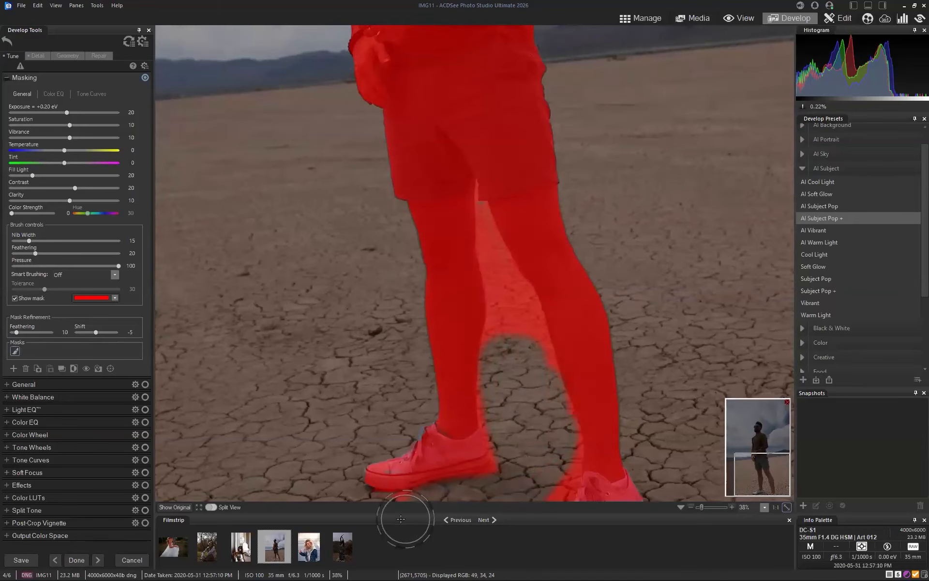
{"action": "mouse_move", "coordinate": [551, 471]}
{"action": "left_mouse_down"}
{"action": "mouse_move", "coordinate": [547, 495]}
{"action": "mouse_move", "coordinate": [551, 427]}
{"action": "left_mouse_up"}
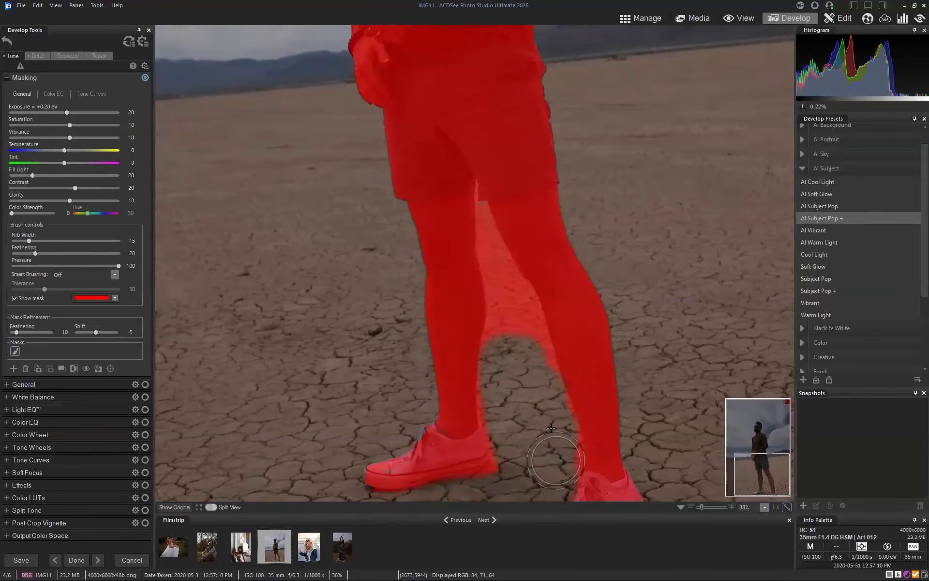
Erase the remaining mask on the ground between the legs up to the shorts, reducing the brush nib width to 5
{"action": "right_click", "coordinate": [516, 336]}
{"action": "scroll", "coordinate": [515, 327], "scroll_direction": "down", "scroll_amount": 6}
{"action": "mouse_move", "coordinate": [502, 280]}
{"action": "left_mouse_down"}
{"action": "mouse_move", "coordinate": [493, 254]}
{"action": "mouse_move", "coordinate": [505, 276]}
{"action": "mouse_move", "coordinate": [529, 291]}
{"action": "mouse_move", "coordinate": [511, 291]}
{"action": "mouse_move", "coordinate": [542, 378]}
{"action": "left_mouse_up"}
{"action": "mouse_move", "coordinate": [500, 337]}
{"action": "left_mouse_down"}
{"action": "mouse_move", "coordinate": [499, 404]}
{"action": "mouse_move", "coordinate": [513, 488]}
{"action": "left_mouse_up"}
{"action": "scroll", "coordinate": [494, 226], "scroll_direction": "down", "scroll_amount": 4}
{"action": "mouse_move", "coordinate": [482, 230]}
{"action": "left_mouse_down"}
{"action": "mouse_move", "coordinate": [487, 261]}
{"action": "mouse_move", "coordinate": [487, 225]}
{"action": "mouse_move", "coordinate": [507, 297]}
{"action": "left_mouse_up"}
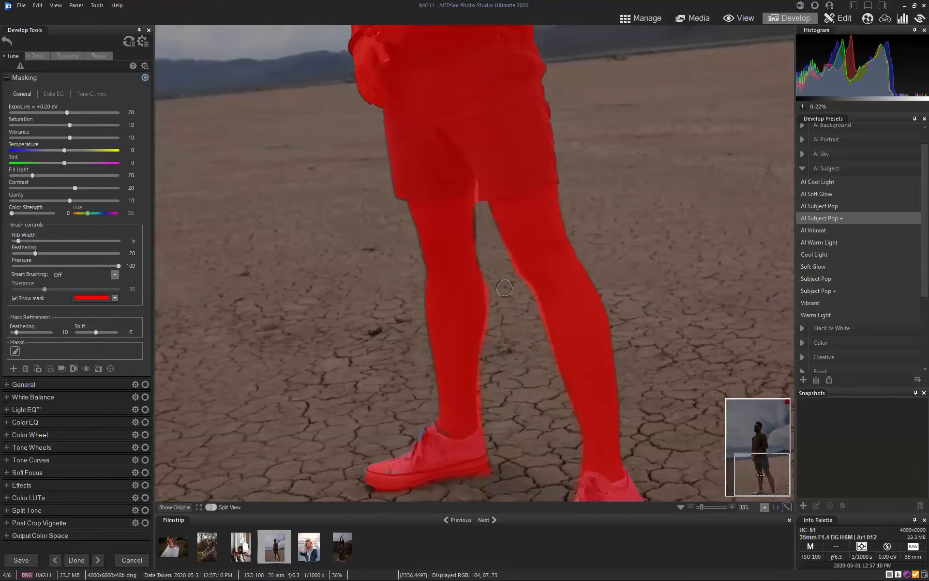
Hide the mask overlay on the whole photo and save the changes to IMG11 while returning to Manage mode
{"action": "left_click", "coordinate": [787, 507]}
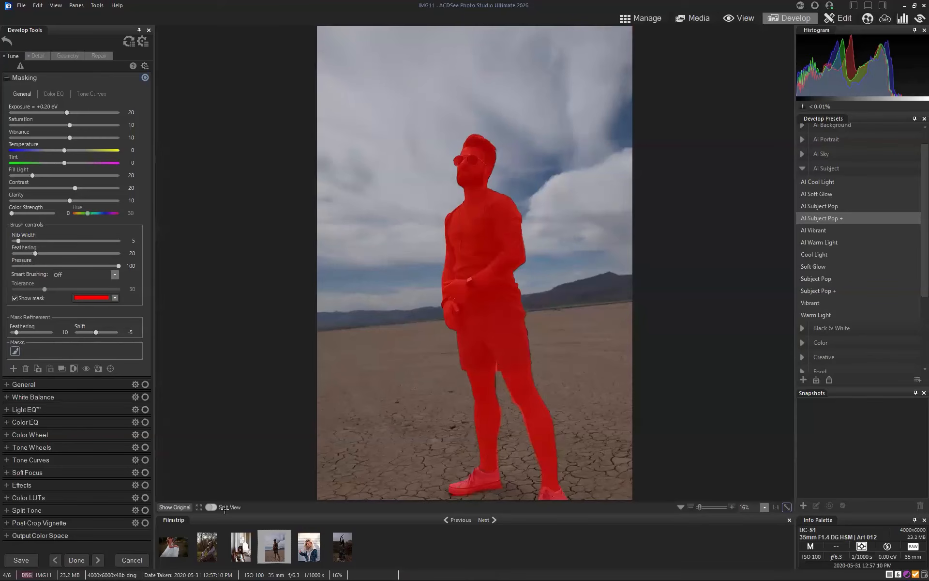
{"action": "left_click", "coordinate": [15, 299]}
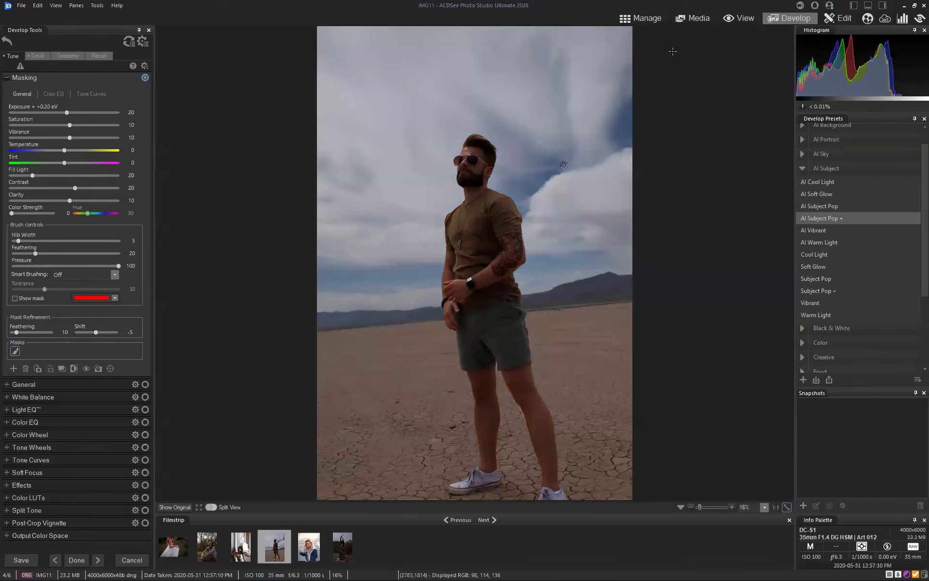
{"action": "left_click", "coordinate": [642, 18]}
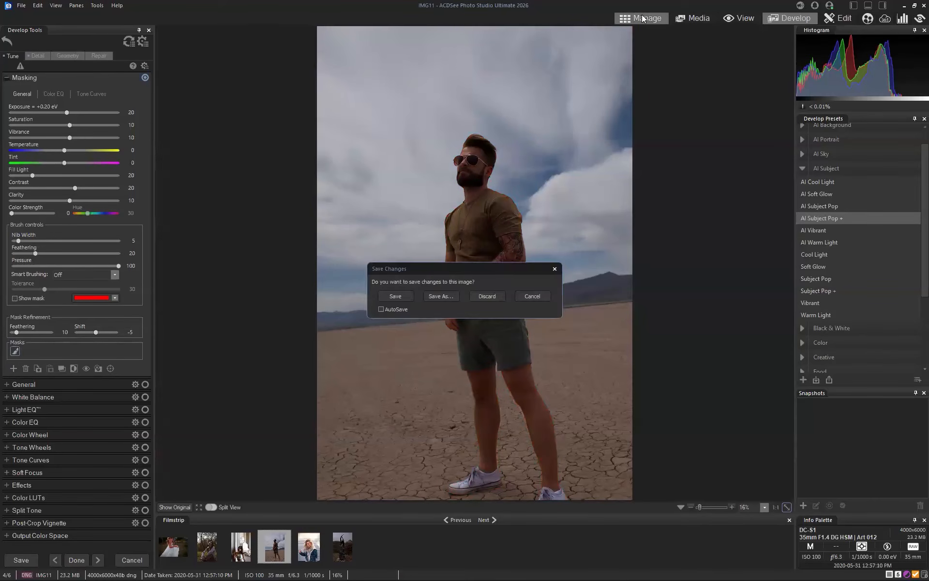
{"action": "left_click", "coordinate": [404, 297]}
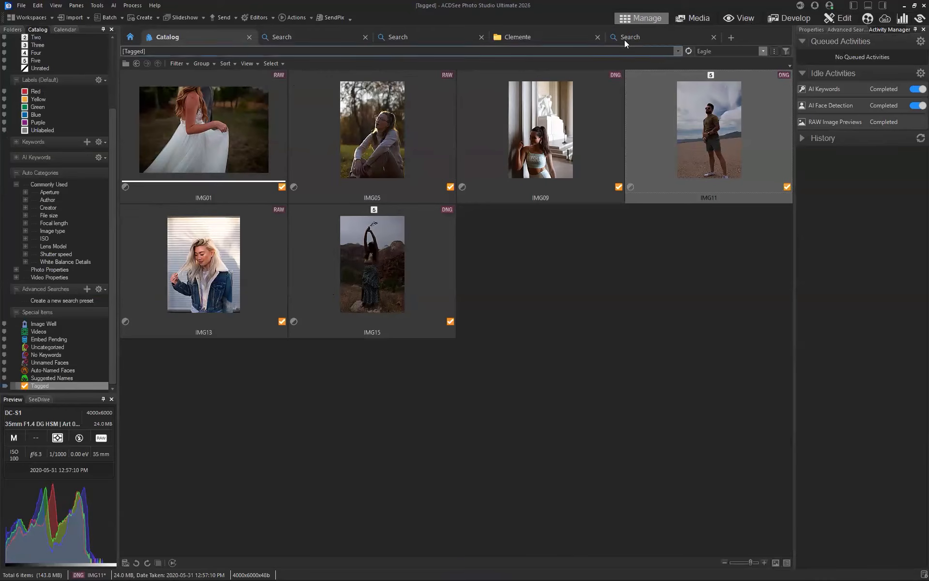
Clear the quick search text and inspect the bride's arm and dress in IMG01 at close range in Develop mode before returning to Manage mode
{"action": "left_click", "coordinate": [727, 54]}
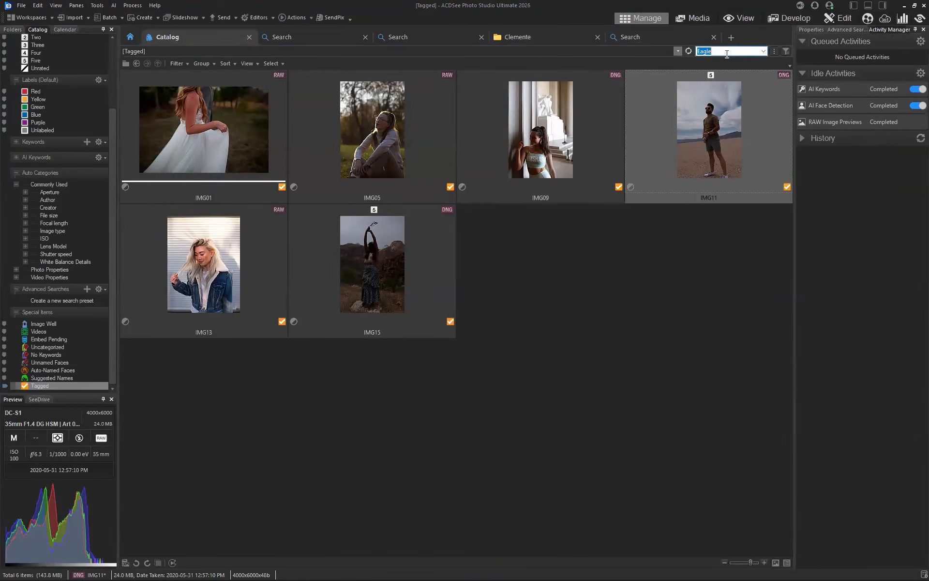
{"action": "key", "text": "BackSpace"}
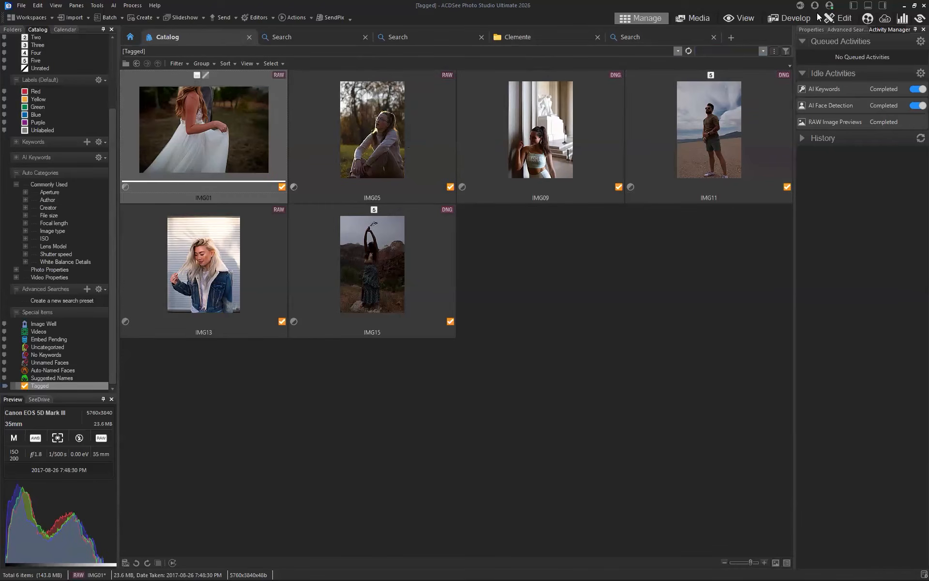
{"action": "left_click", "coordinate": [800, 16]}
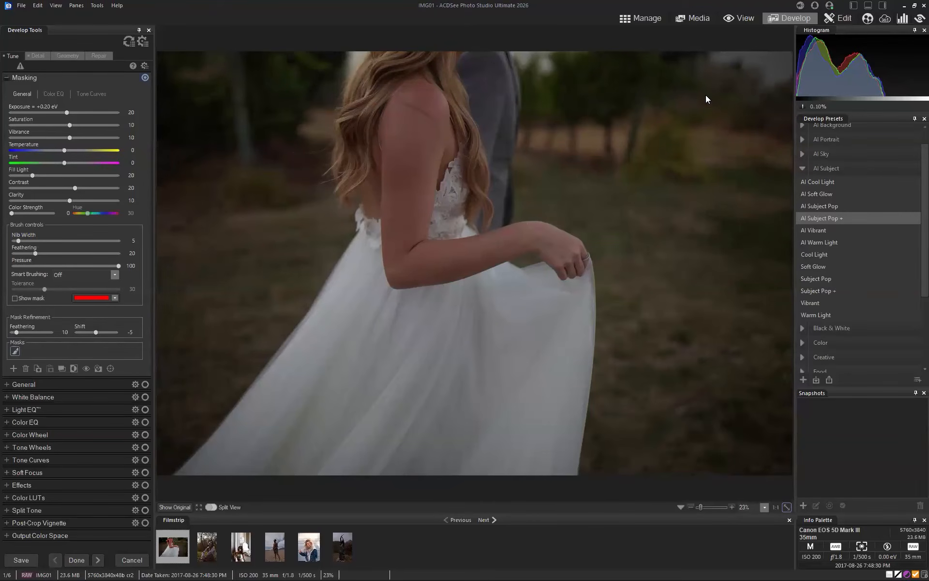
{"action": "left_click_drag", "start_coordinate": [701, 510], "coordinate": [703, 507]}
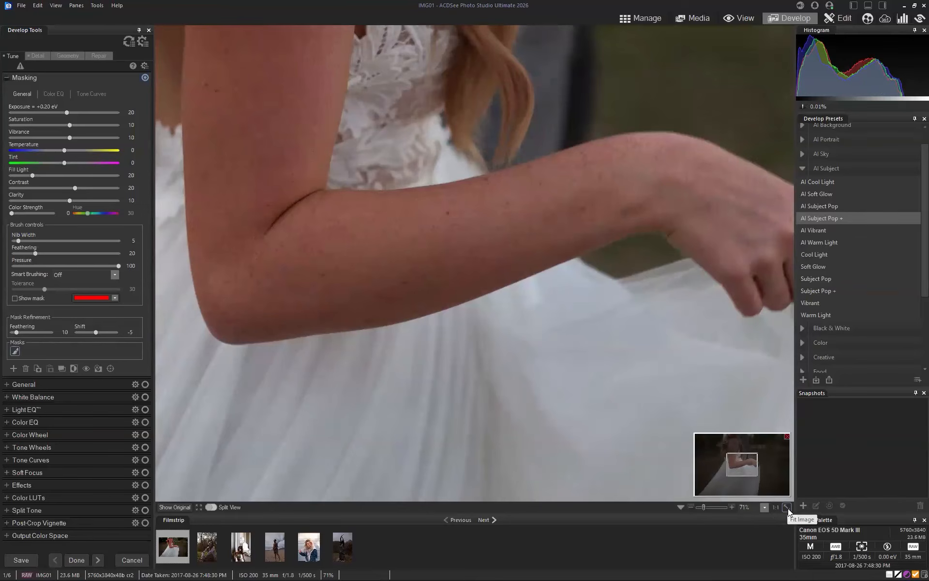
{"action": "left_click", "coordinate": [787, 507]}
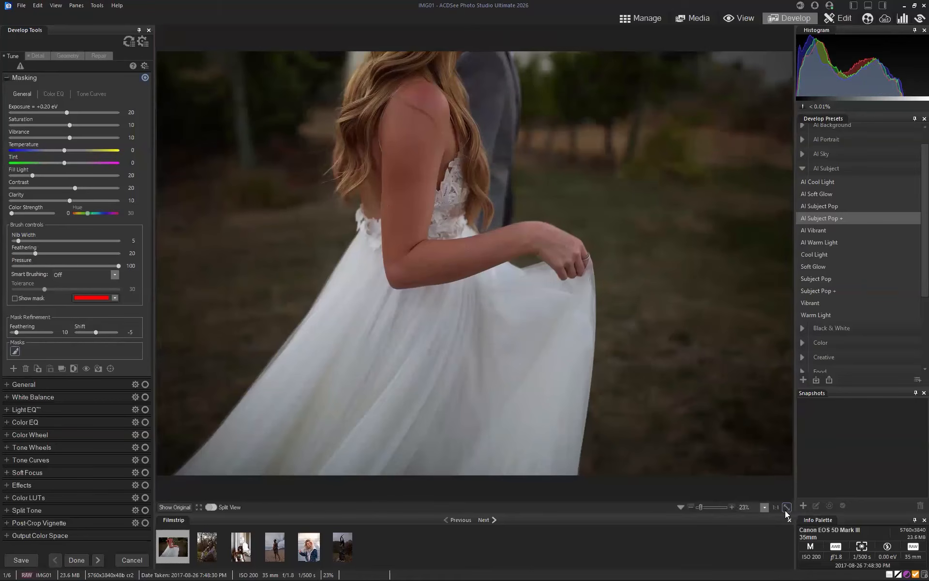
{"action": "left_click", "coordinate": [641, 18]}
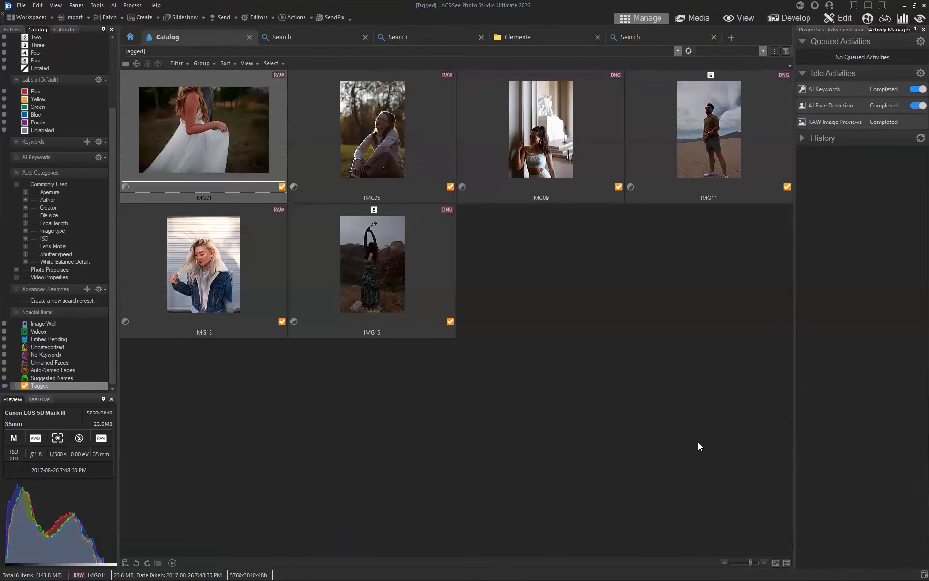
Try to open batch Resize for all the RAW photos in the Clemente folder
{"action": "left_click", "coordinate": [534, 38]}
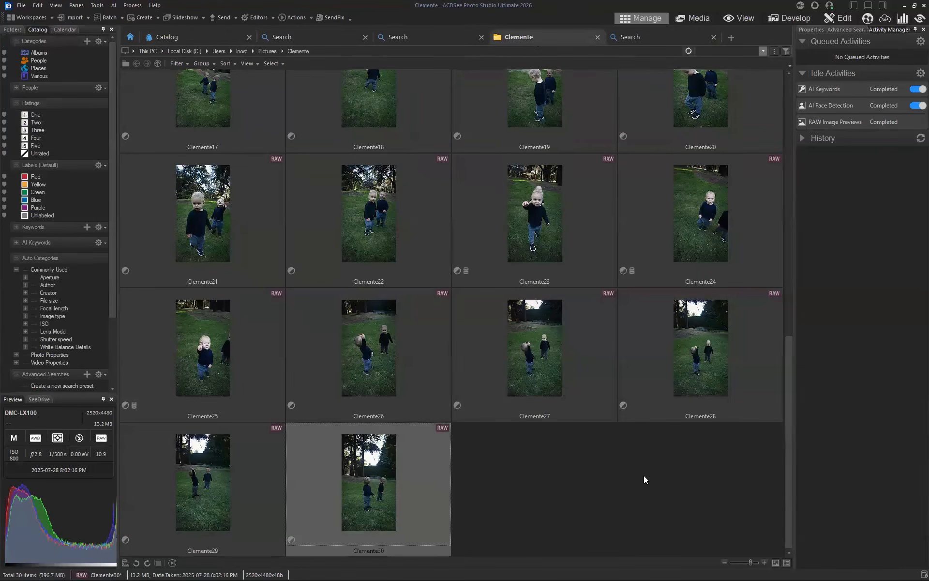
{"action": "scroll", "coordinate": [646, 480], "scroll_direction": "up", "scroll_amount": 6}
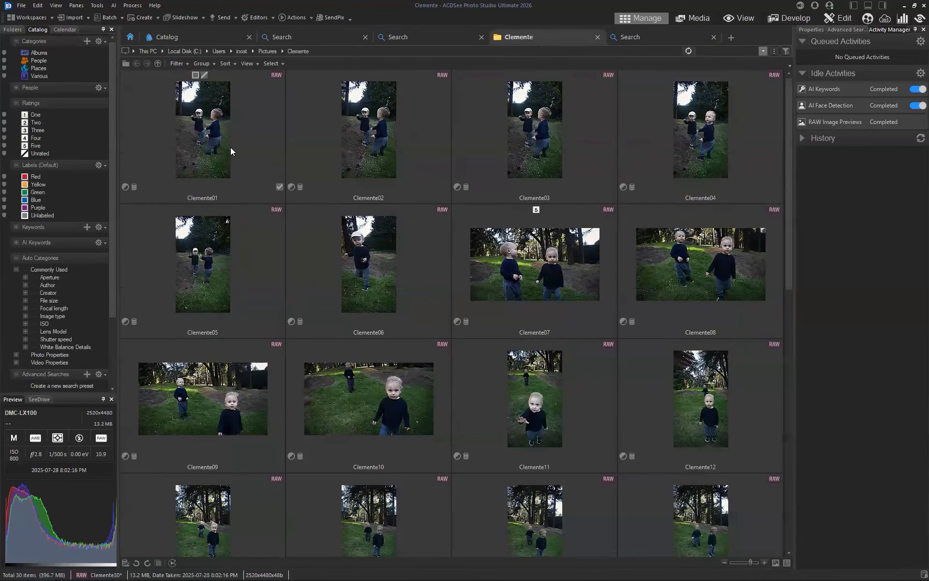
{"action": "key", "text": "ctrl+a"}
{"action": "right_click", "coordinate": [216, 119]}
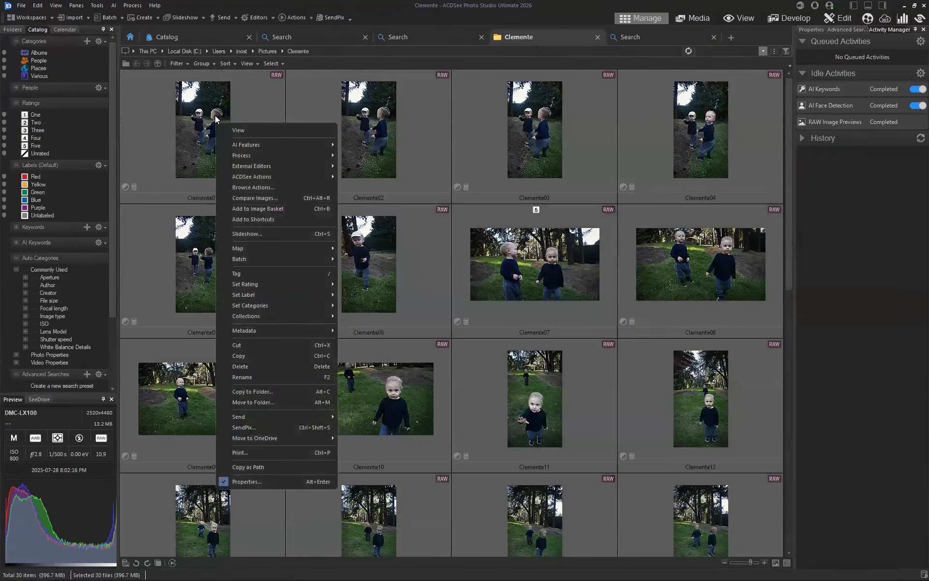
{"action": "mouse_move", "coordinate": [302, 264]}
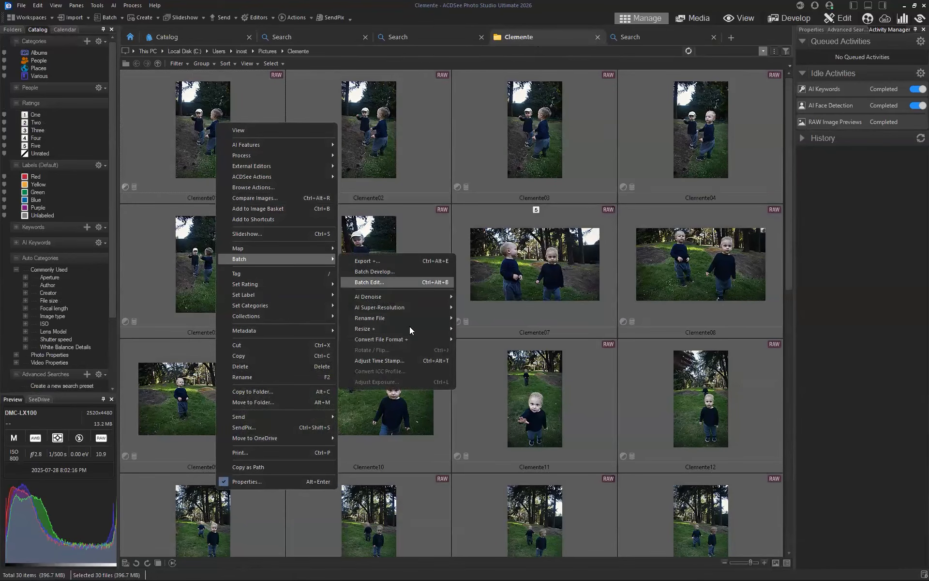
{"action": "mouse_move", "coordinate": [409, 330]}
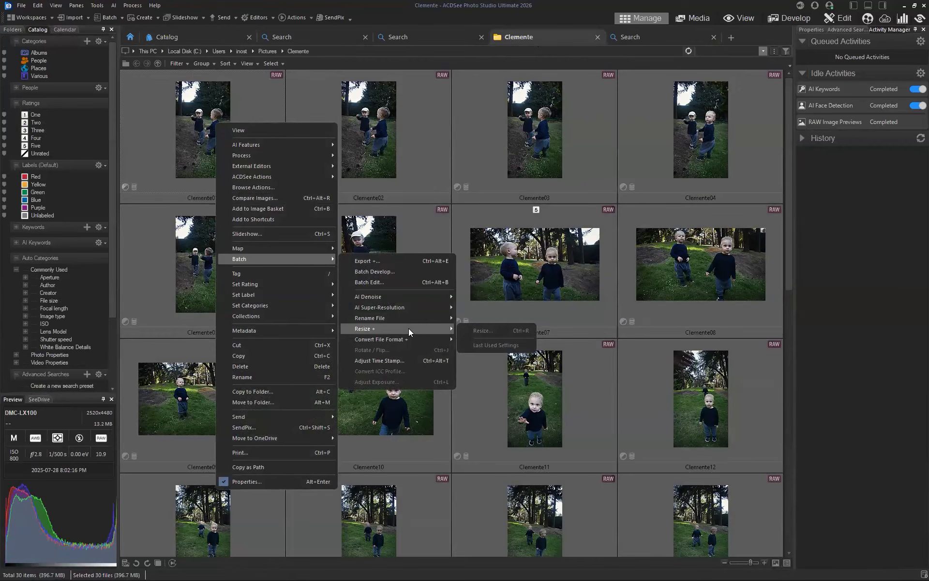
{"action": "left_click", "coordinate": [503, 329]}
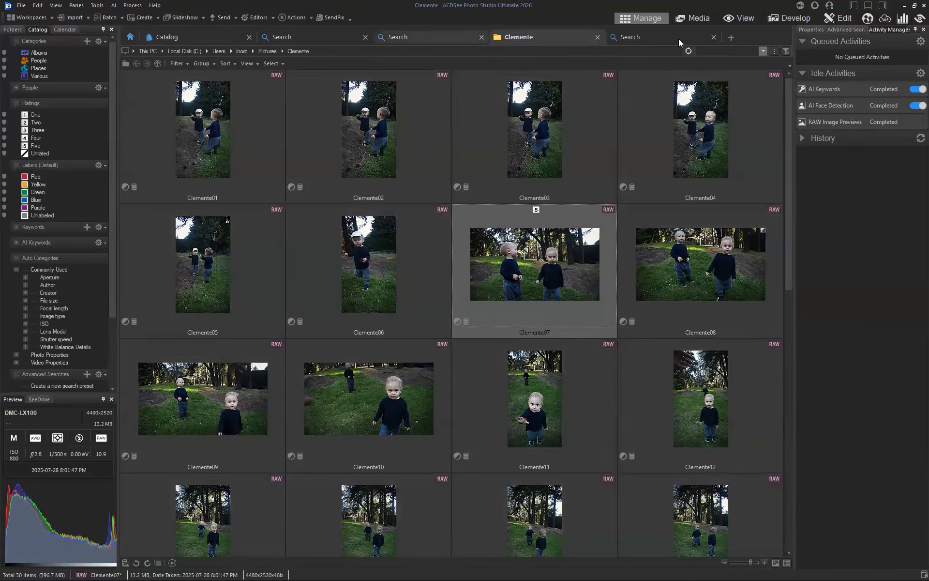
Open the AI Hair folder inside 2026 and bring up batch Resize for all its portraits
{"action": "left_click", "coordinate": [12, 30]}
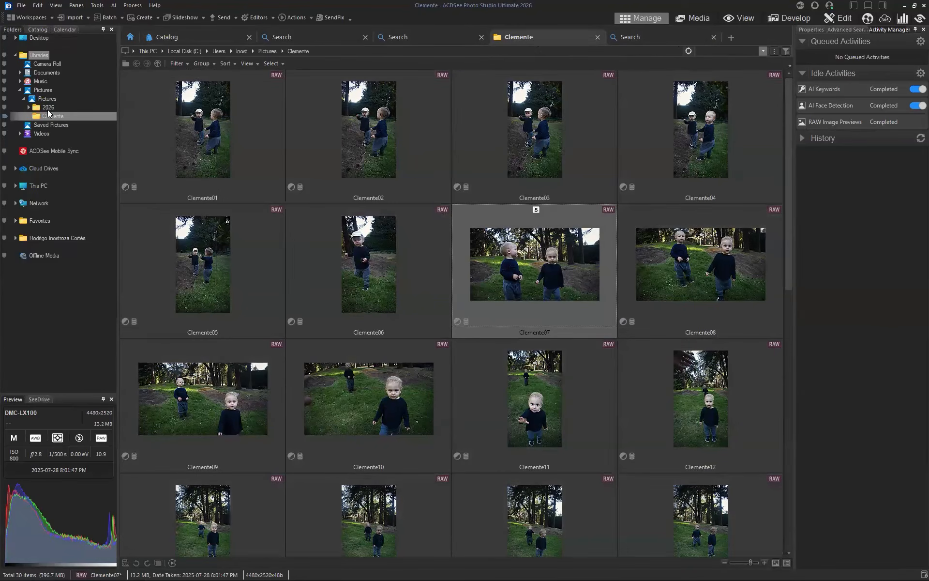
{"action": "left_click", "coordinate": [49, 108]}
{"action": "double_click", "coordinate": [382, 148]}
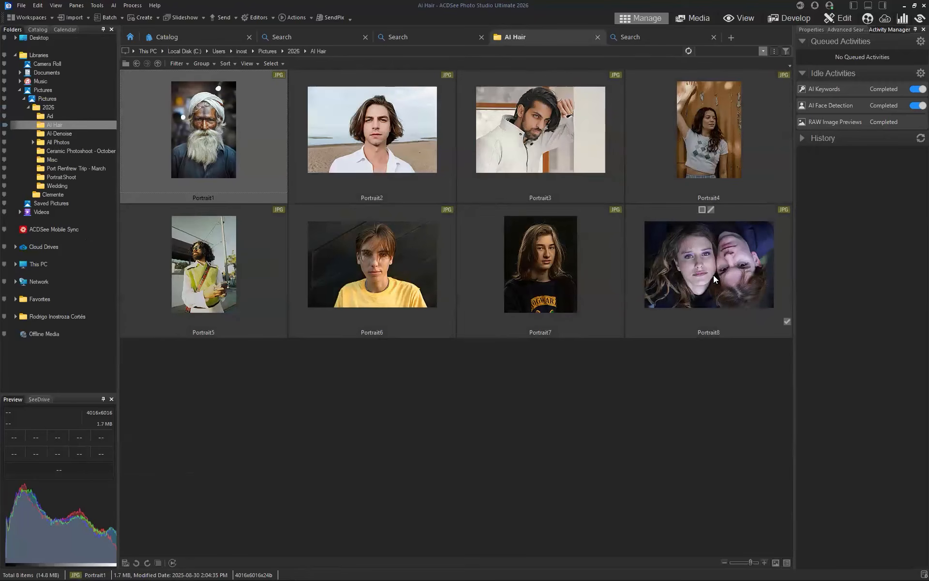
{"action": "key", "text": "ctrl+a"}
{"action": "right_click", "coordinate": [199, 118]}
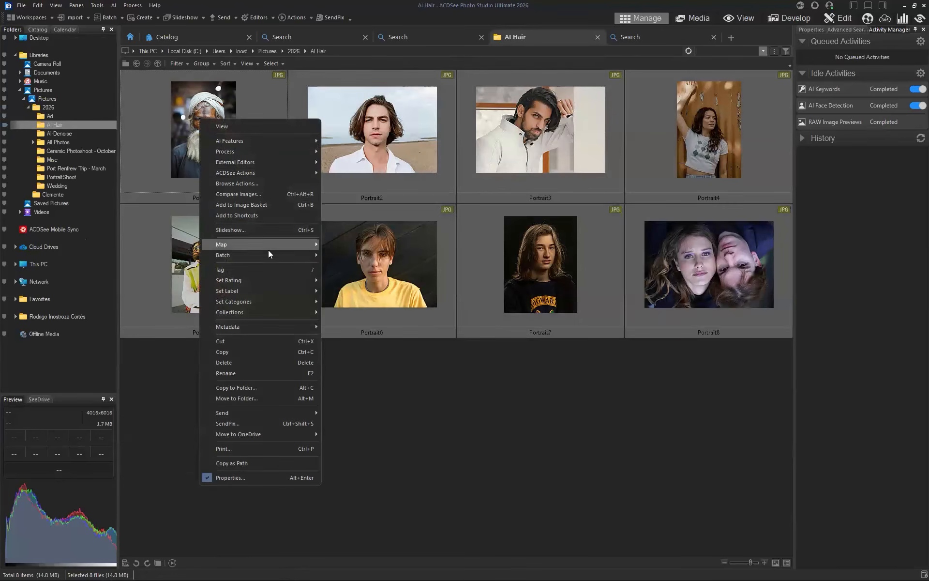
{"action": "mouse_move", "coordinate": [270, 255]}
{"action": "left_click", "coordinate": [459, 327]}
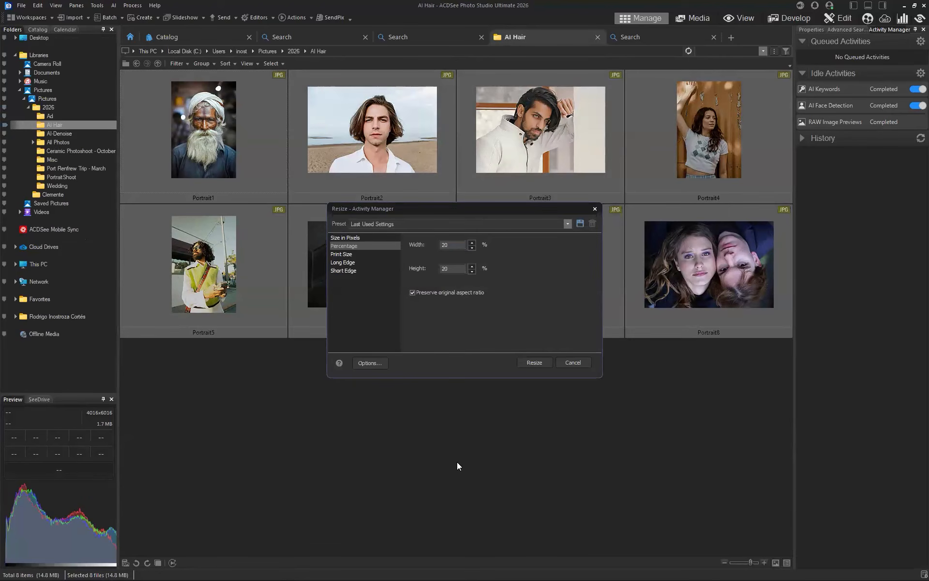
Review the Percentage, Long Edge and Size in Pixels resize settings and close the dialog without resizing
{"action": "double_click", "coordinate": [460, 244]}
{"action": "left_click", "coordinate": [347, 262]}
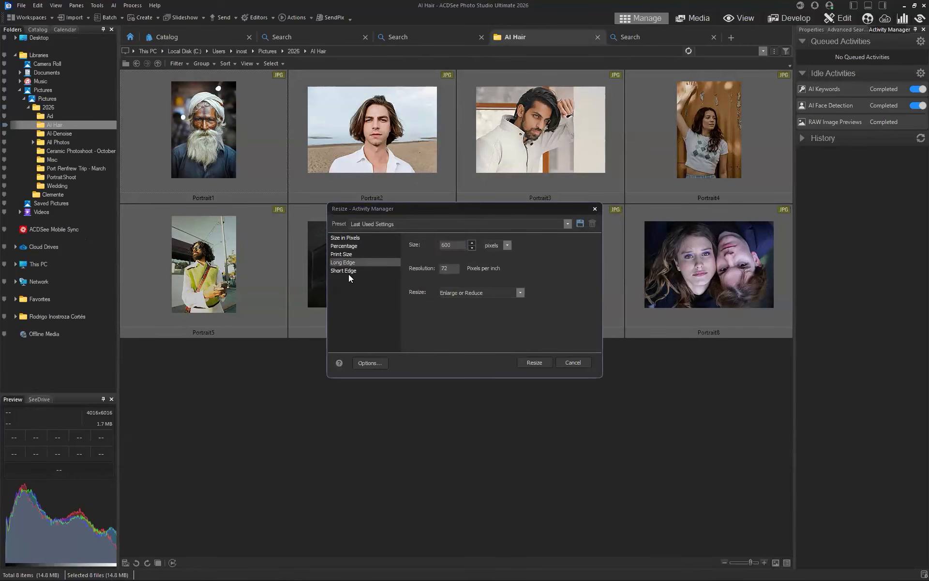
{"action": "left_click", "coordinate": [343, 238]}
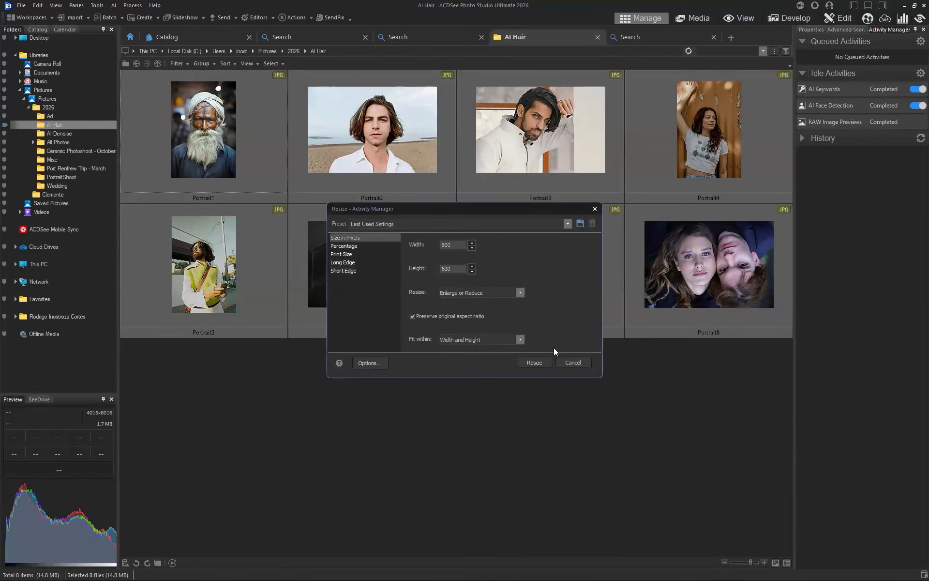
{"action": "left_click", "coordinate": [573, 363]}
Look over the batch commands offered for the selected portraits, including AI Denoise, and clear the selection
{"action": "right_click", "coordinate": [226, 139]}
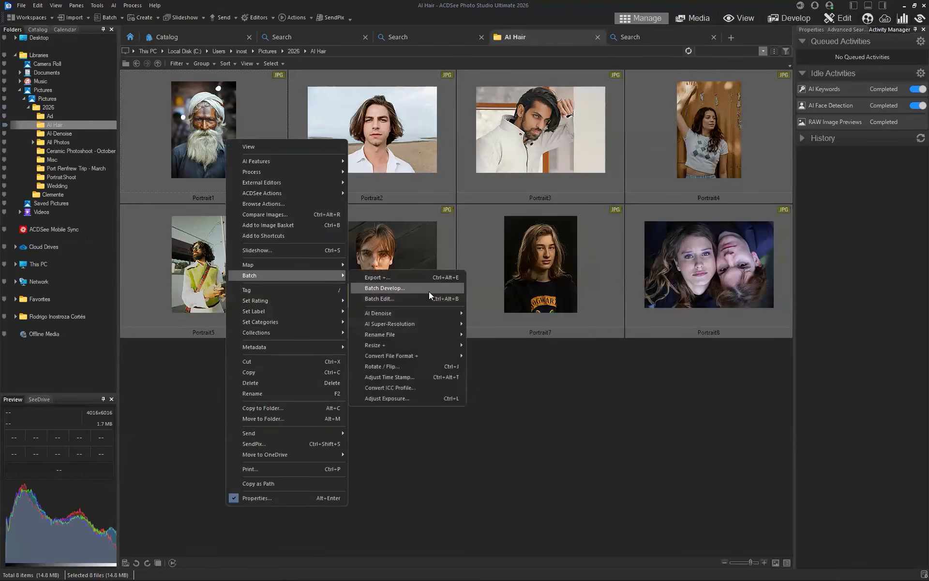
{"action": "mouse_move", "coordinate": [436, 317]}
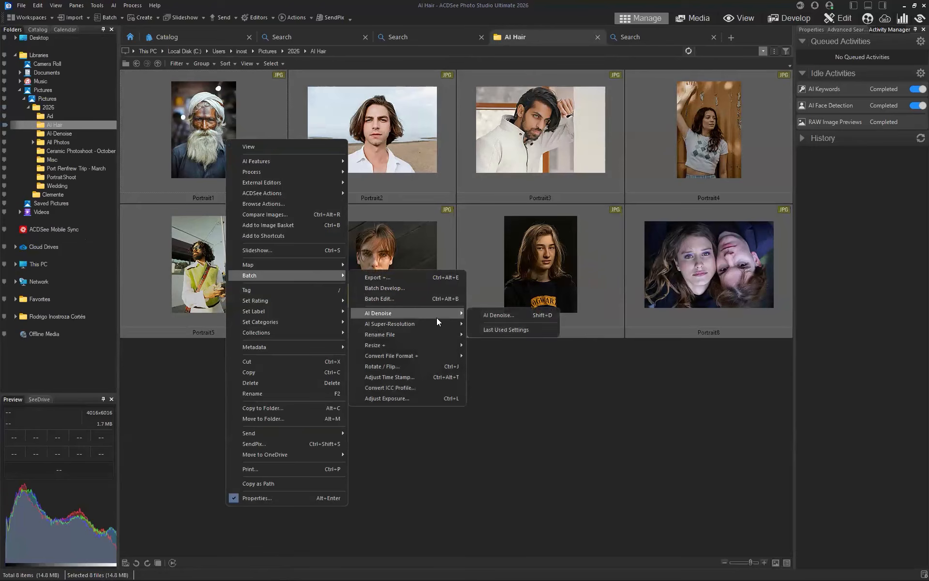
{"action": "left_click", "coordinate": [638, 425]}
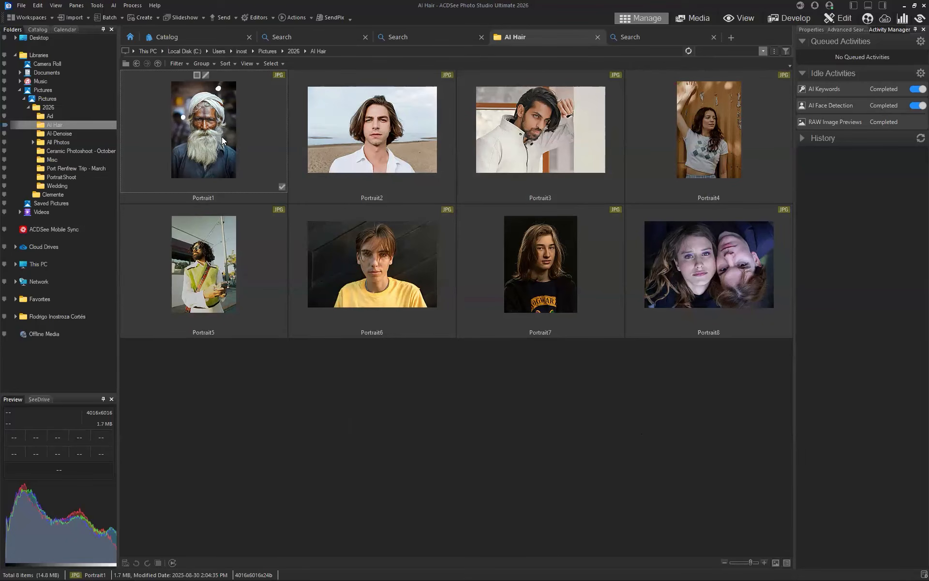
{"action": "left_click", "coordinate": [261, 159]}
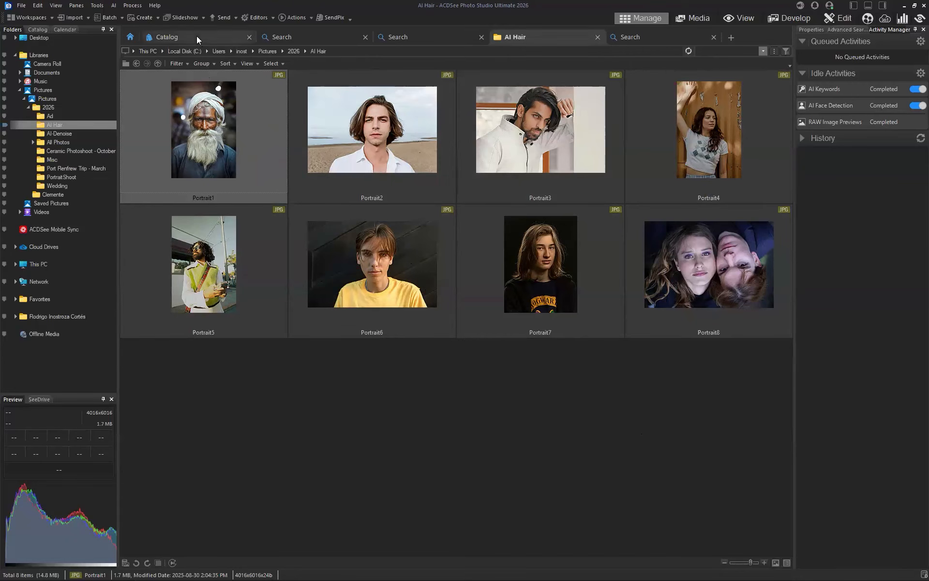
Open AI Denoise for photo 20262 in the AI-Denoise folder
{"action": "left_click", "coordinate": [58, 134]}
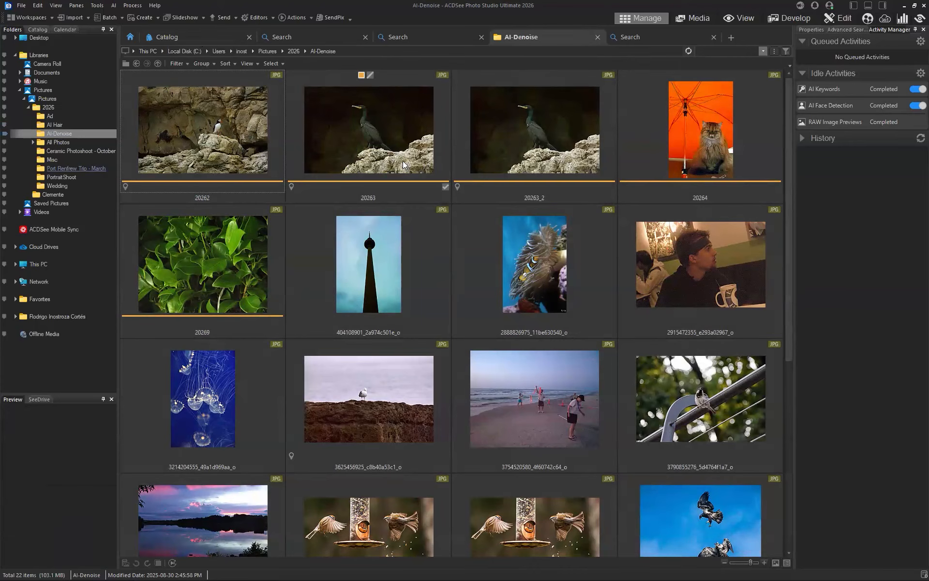
{"action": "right_click", "coordinate": [224, 114]}
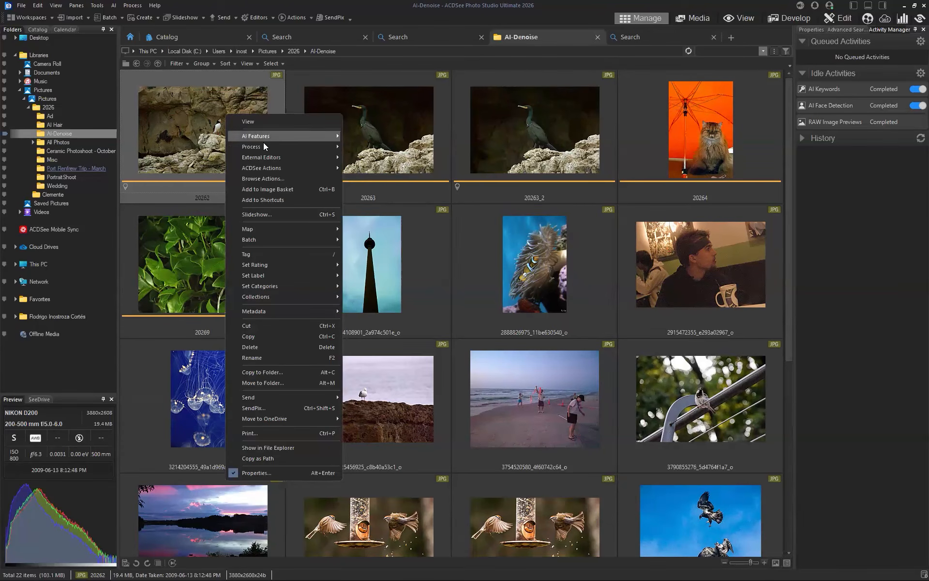
{"action": "mouse_move", "coordinate": [280, 134]}
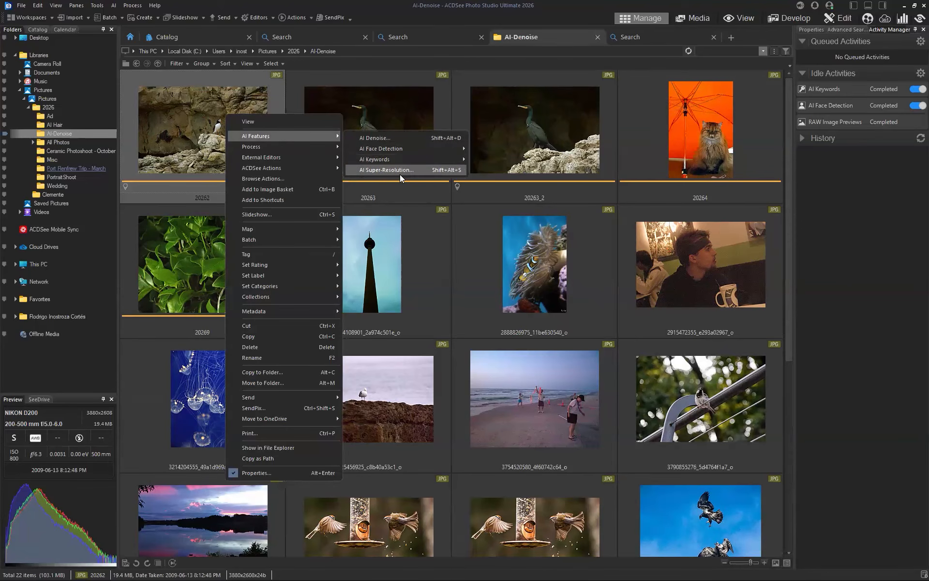
{"action": "left_click", "coordinate": [421, 138]}
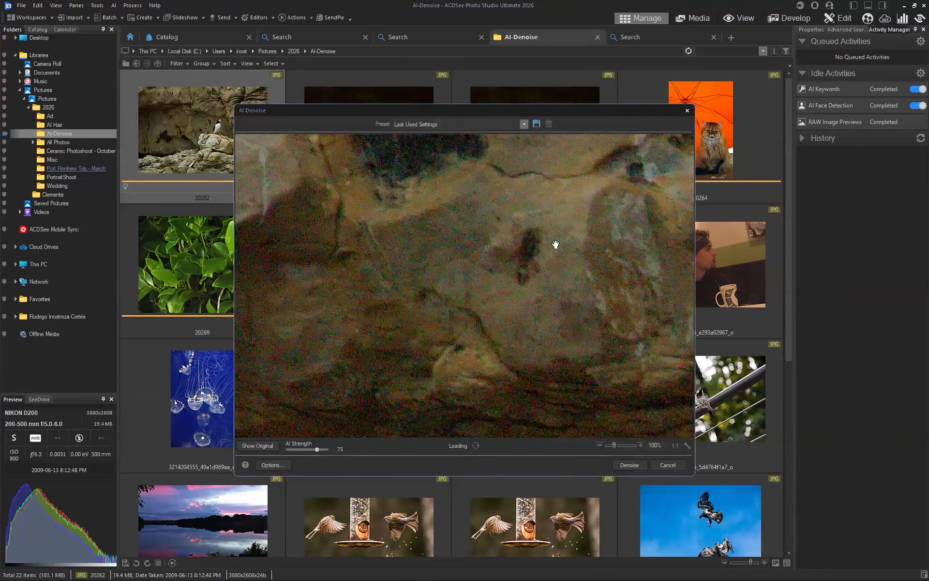
Set the AI Denoise strength to 80, using the puffin as the preview area
{"action": "left_click_drag", "start_coordinate": [556, 245], "coordinate": [411, 315]}
{"action": "left_click_drag", "start_coordinate": [542, 305], "coordinate": [478, 294]}
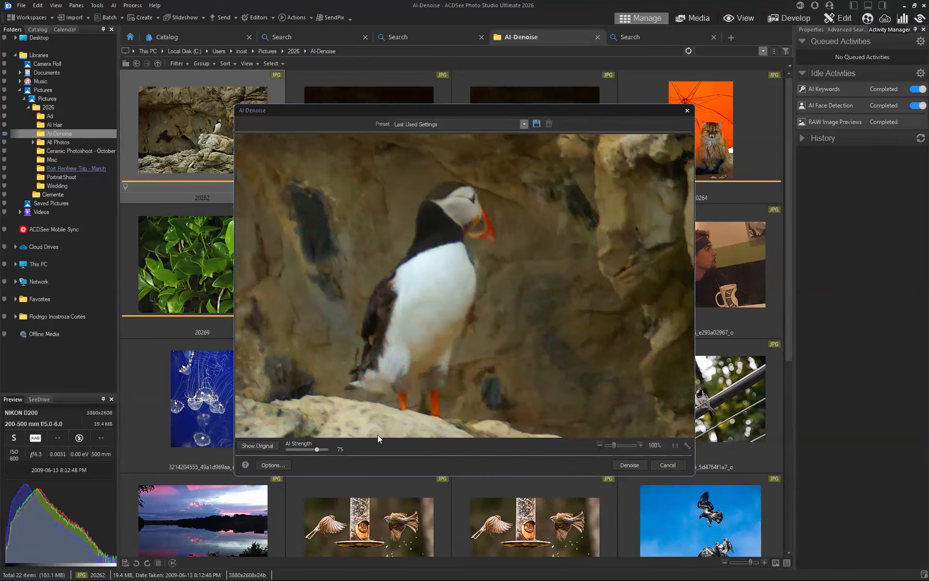
{"action": "left_click_drag", "start_coordinate": [319, 448], "coordinate": [329, 449]}
{"action": "left_click_drag", "start_coordinate": [320, 449], "coordinate": [318, 449]}
Compare the original and denoised versions of the puffin's head at 200% and cancel AI Denoise
{"action": "left_click_drag", "start_coordinate": [615, 447], "coordinate": [617, 447]}
{"action": "left_click_drag", "start_coordinate": [540, 208], "coordinate": [541, 304]}
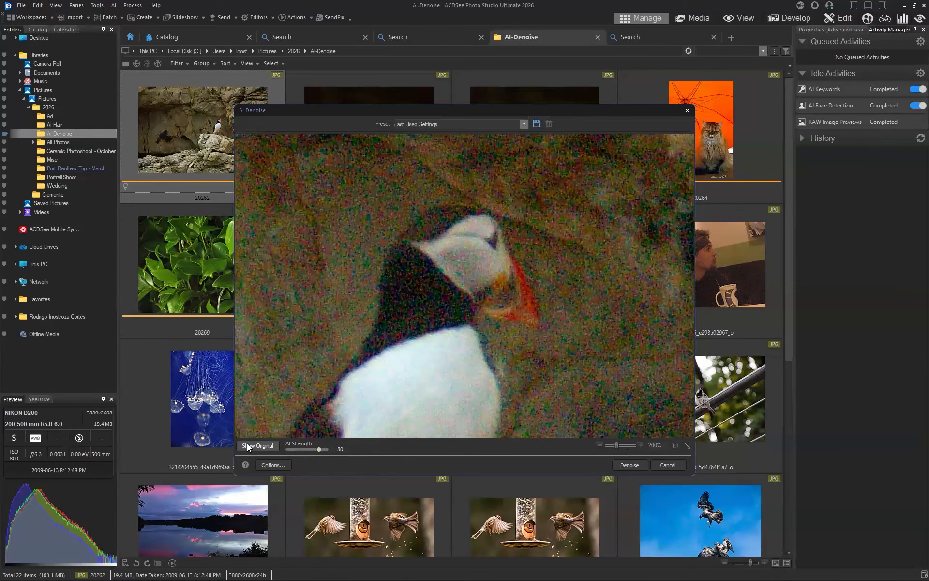
{"action": "left_click", "coordinate": [247, 445]}
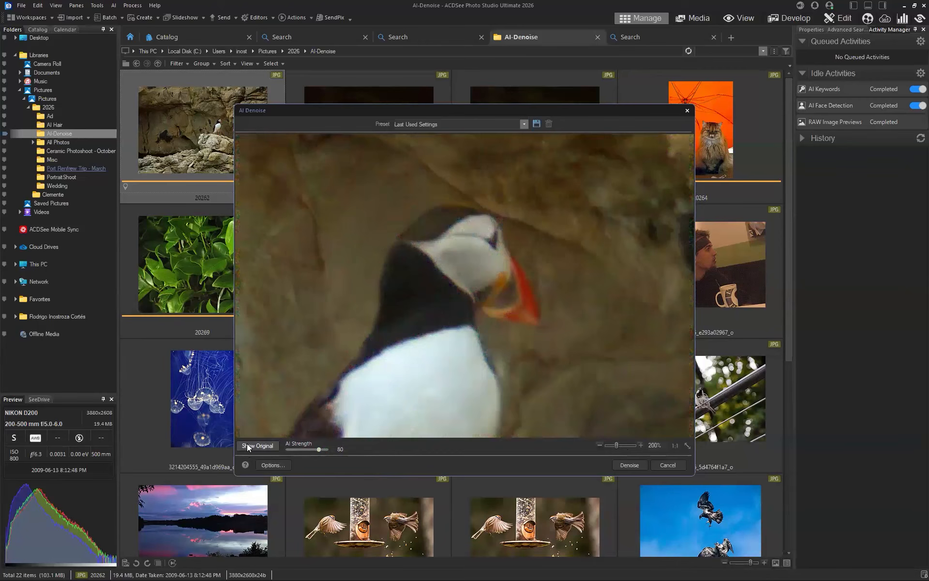
{"action": "left_click", "coordinate": [246, 445]}
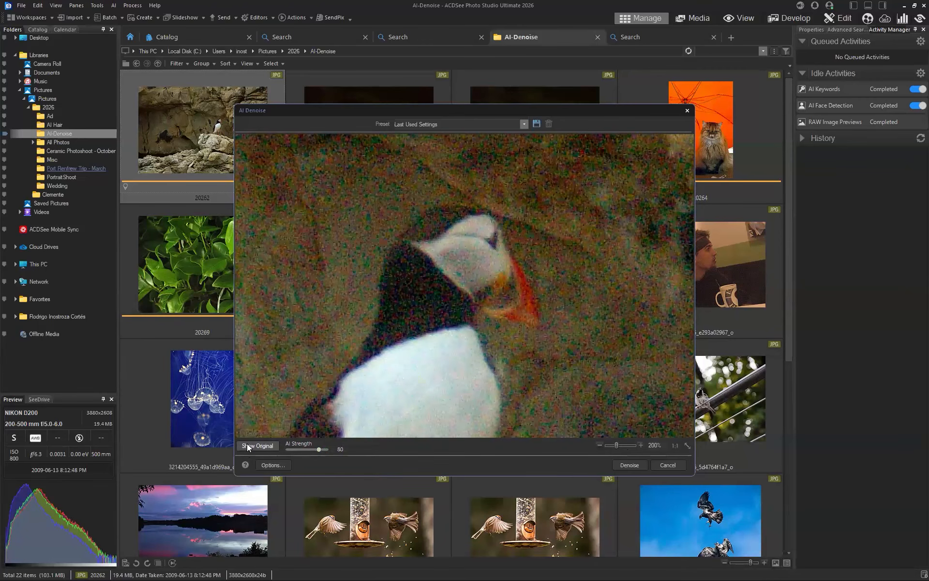
{"action": "left_click", "coordinate": [247, 445]}
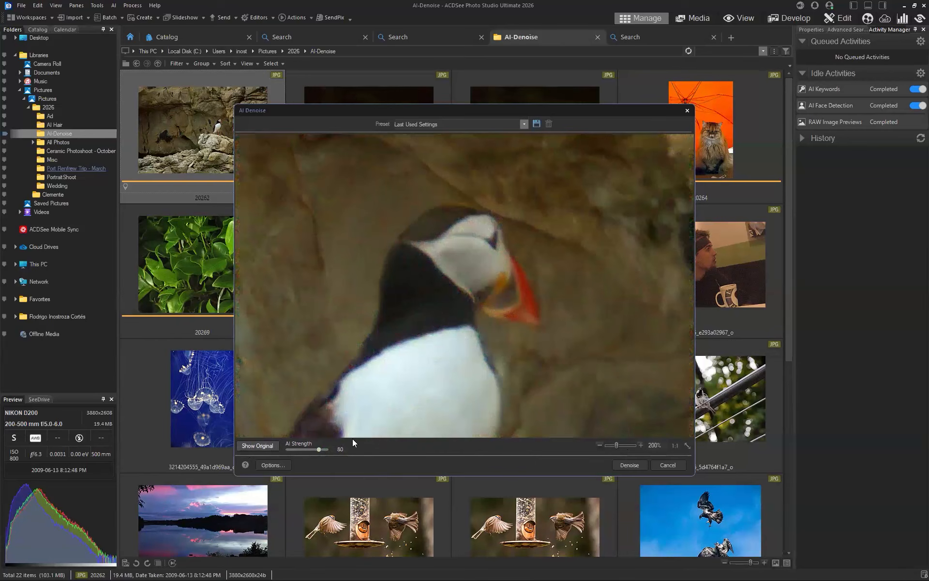
{"action": "left_click", "coordinate": [666, 464]}
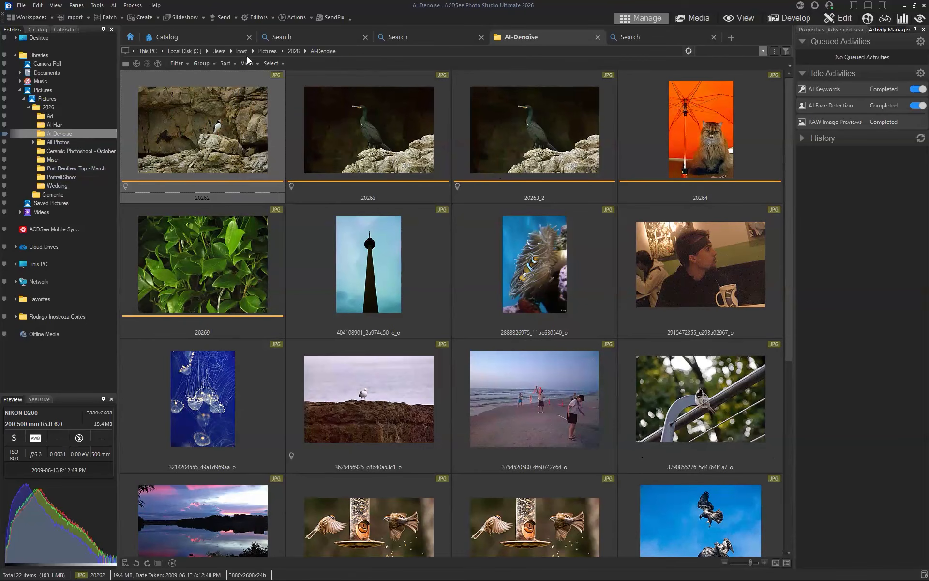
Browse the photos in the Misc subfolder of the 2026 folder
{"action": "left_click", "coordinate": [48, 108]}
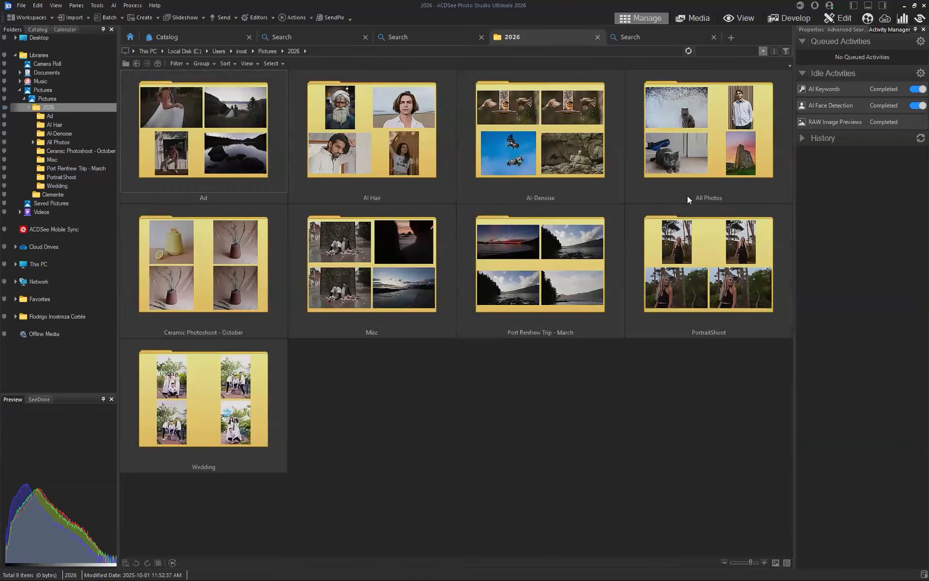
{"action": "double_click", "coordinate": [332, 293]}
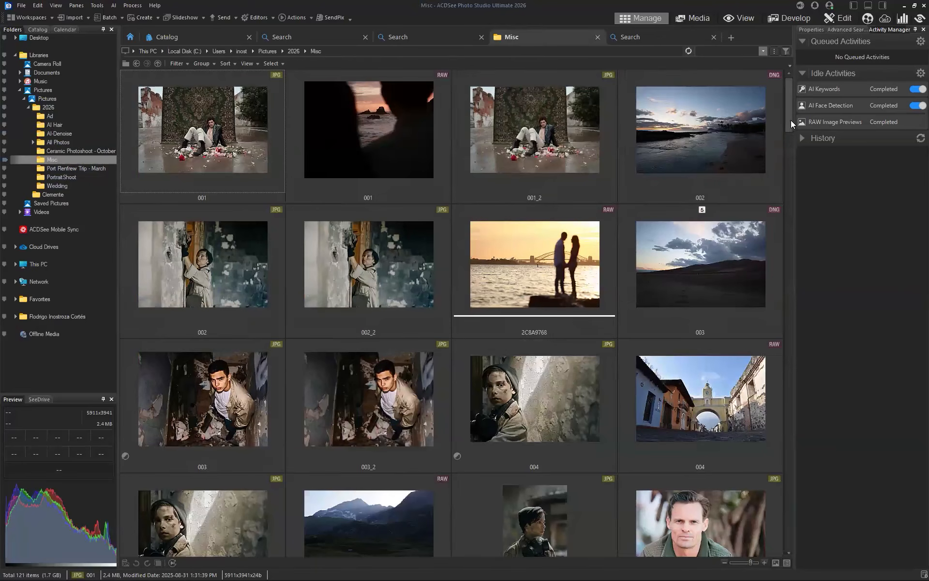
{"action": "scroll", "coordinate": [779, 243], "scroll_direction": "down", "scroll_amount": 20}
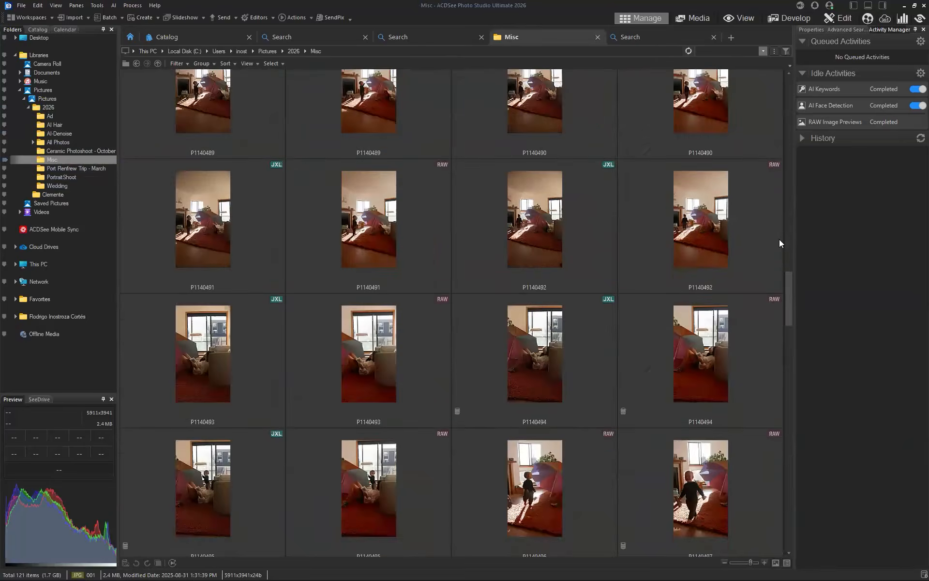
{"action": "scroll", "coordinate": [753, 198], "scroll_direction": "down", "scroll_amount": 10}
{"action": "scroll", "coordinate": [677, 87], "scroll_direction": "up", "scroll_amount": 20}
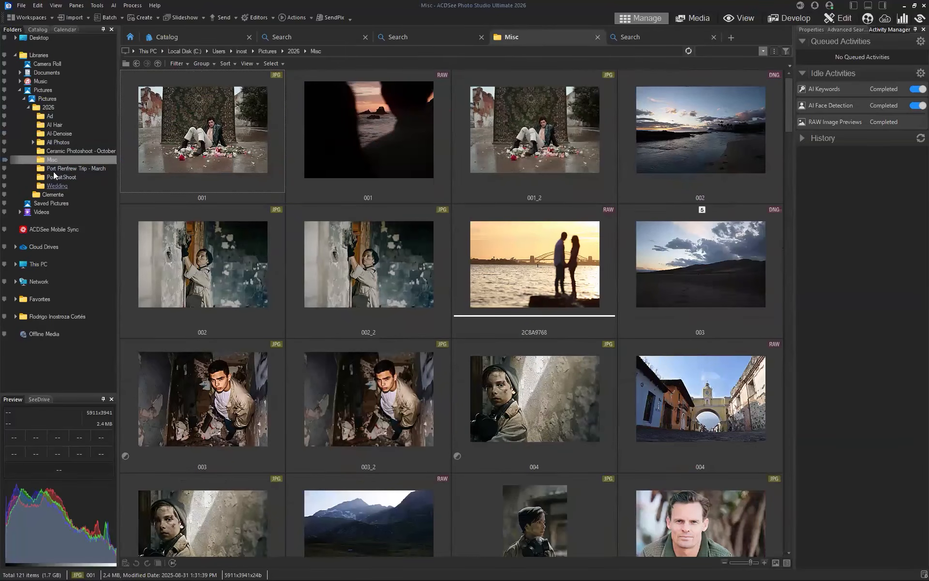
Open the RAW Workshop folder inside All Photos and restore photo RAW6 to its original
{"action": "left_click", "coordinate": [56, 142]}
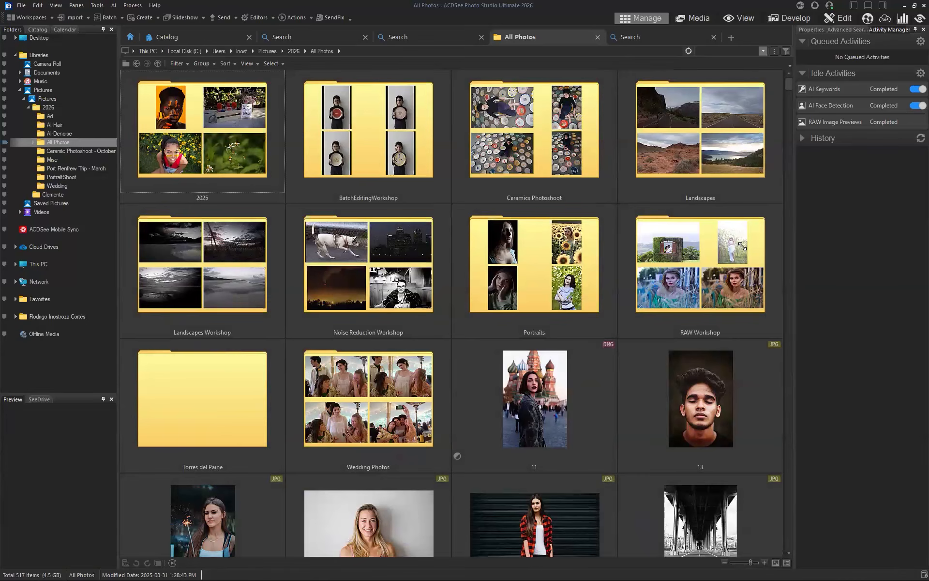
{"action": "double_click", "coordinate": [742, 246]}
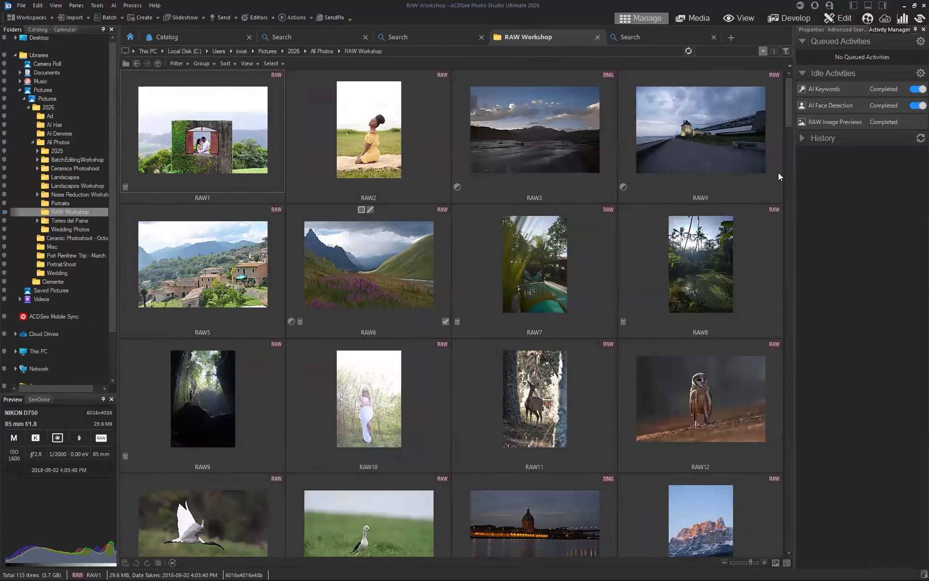
{"action": "right_click", "coordinate": [365, 250]}
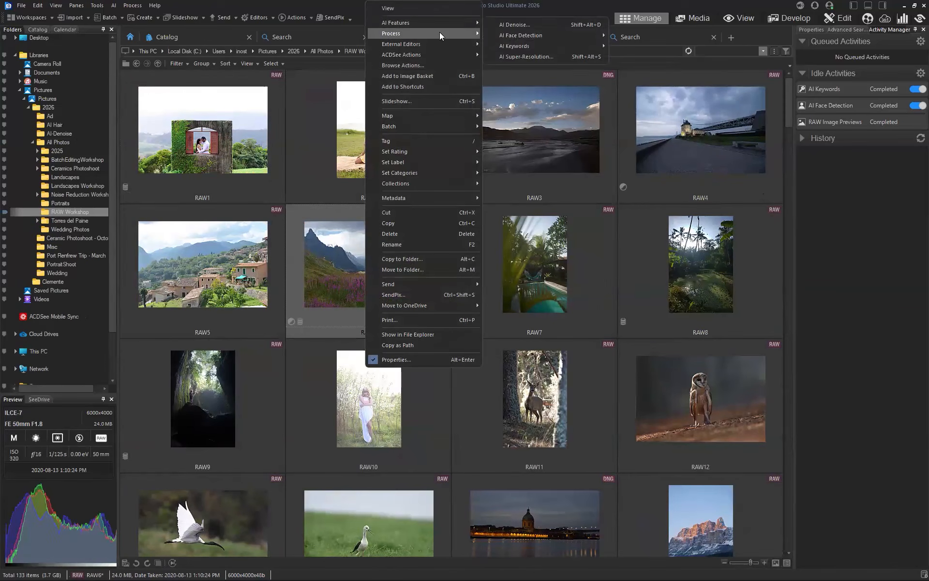
{"action": "mouse_move", "coordinate": [439, 32]}
{"action": "left_click", "coordinate": [526, 129]}
{"action": "left_click", "coordinate": [484, 312]}
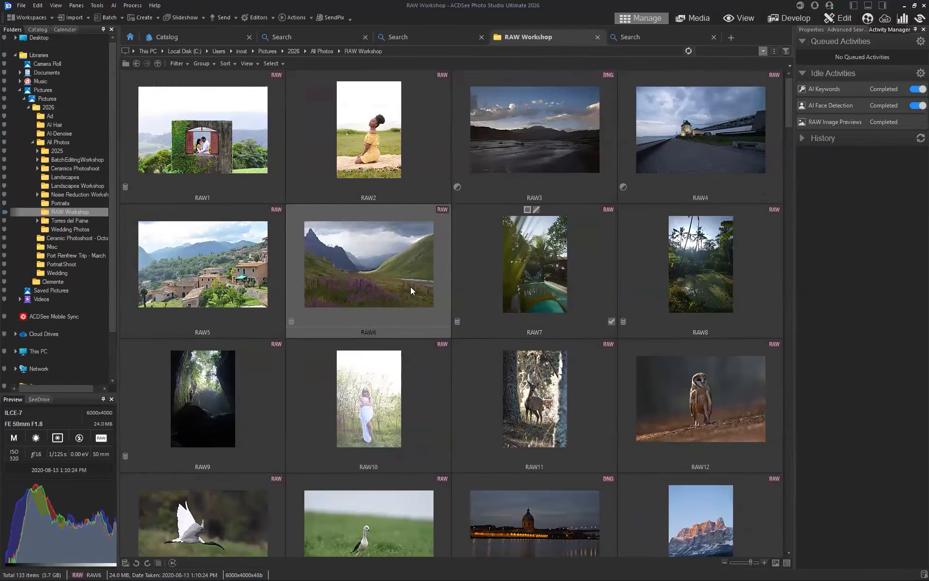
Open RAW6 in Develop mode and apply the AI Storm preset from the AI Sky category
{"action": "left_click", "coordinate": [793, 18]}
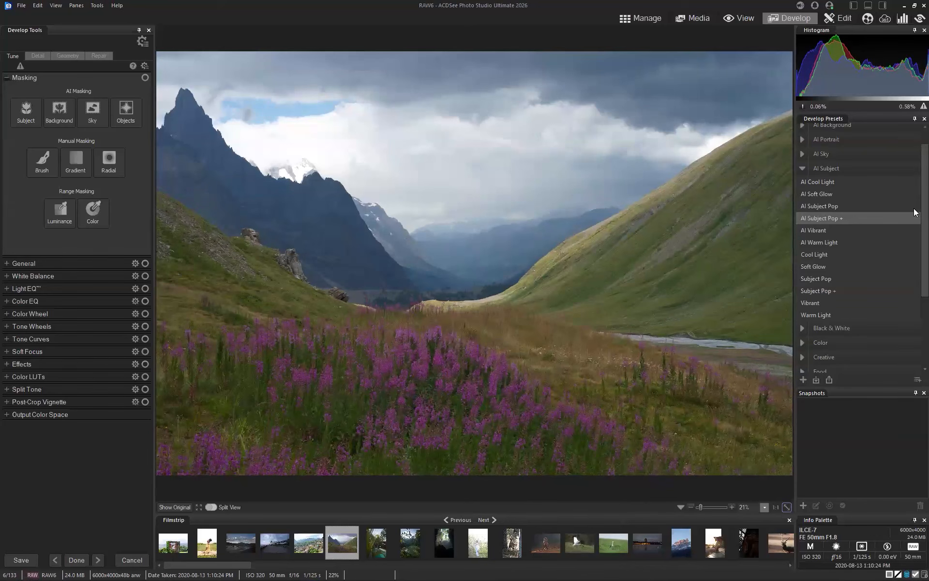
{"action": "scroll", "coordinate": [804, 174], "scroll_direction": "up", "scroll_amount": 1}
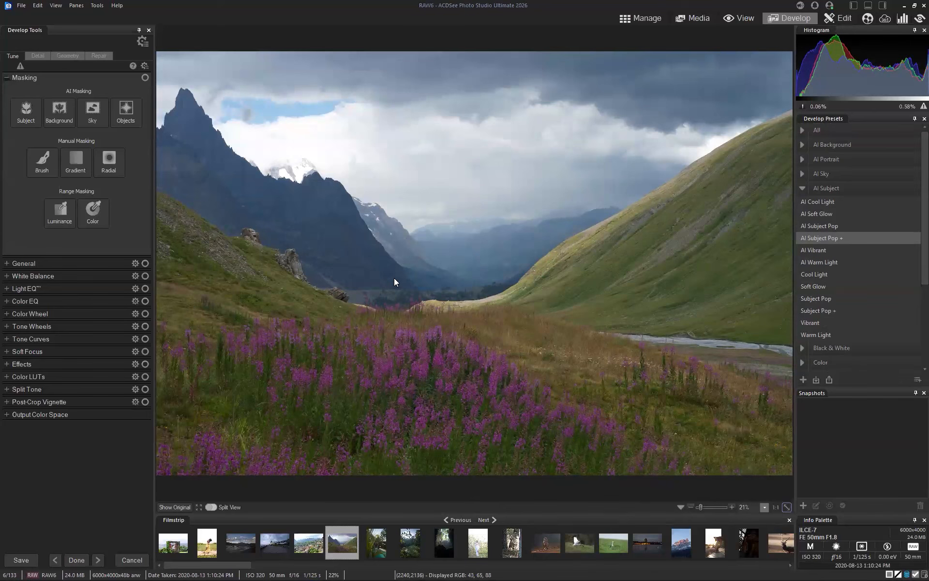
{"action": "left_click", "coordinate": [802, 188]}
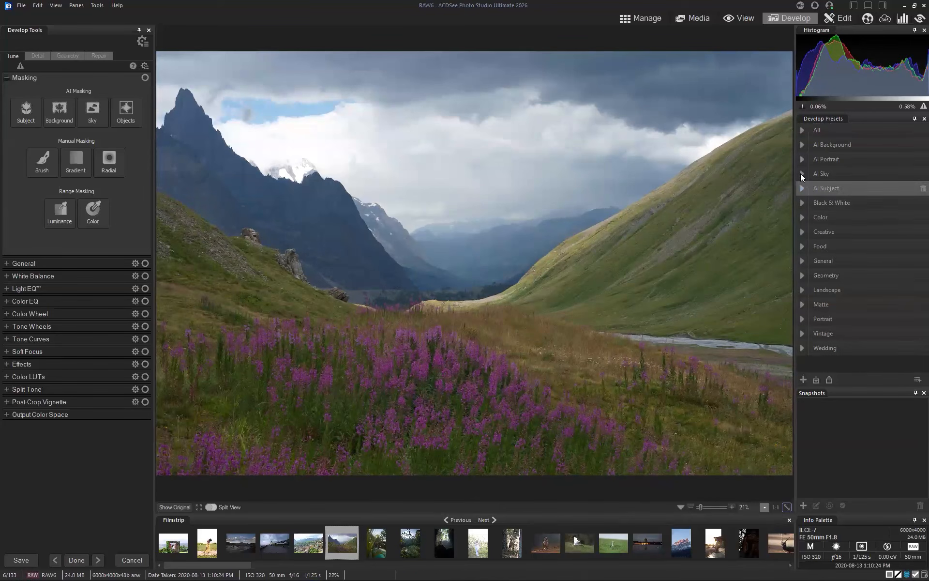
{"action": "left_click", "coordinate": [802, 174]}
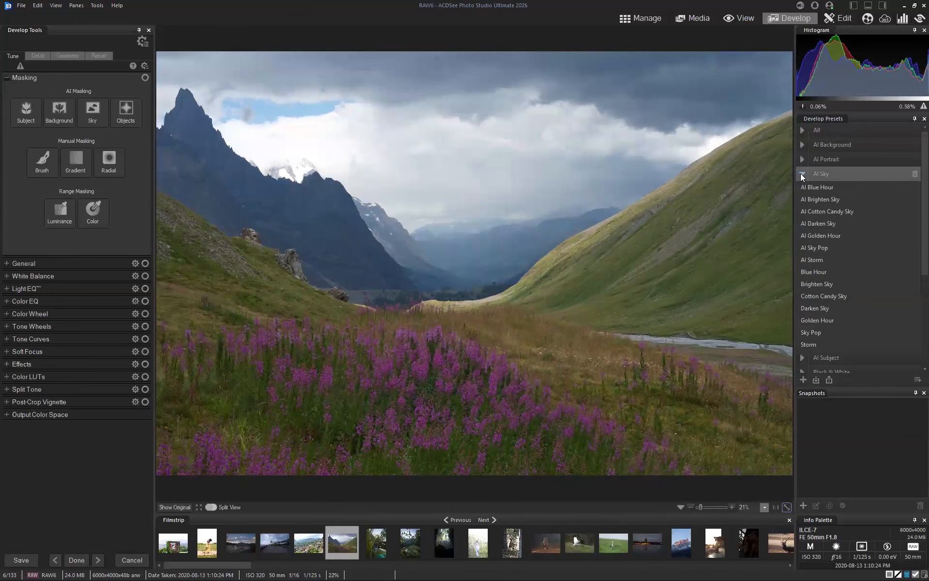
{"action": "left_click", "coordinate": [842, 261]}
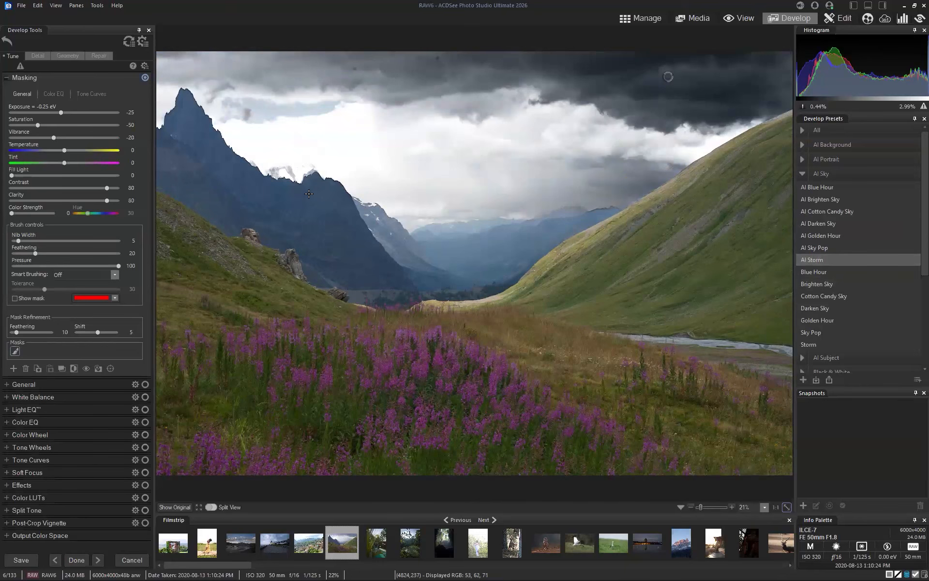
Compare the stormy sky with the original in split view and preview the preset's sky mask
{"action": "left_click", "coordinate": [212, 508]}
{"action": "left_click_drag", "start_coordinate": [298, 263], "coordinate": [335, 297]}
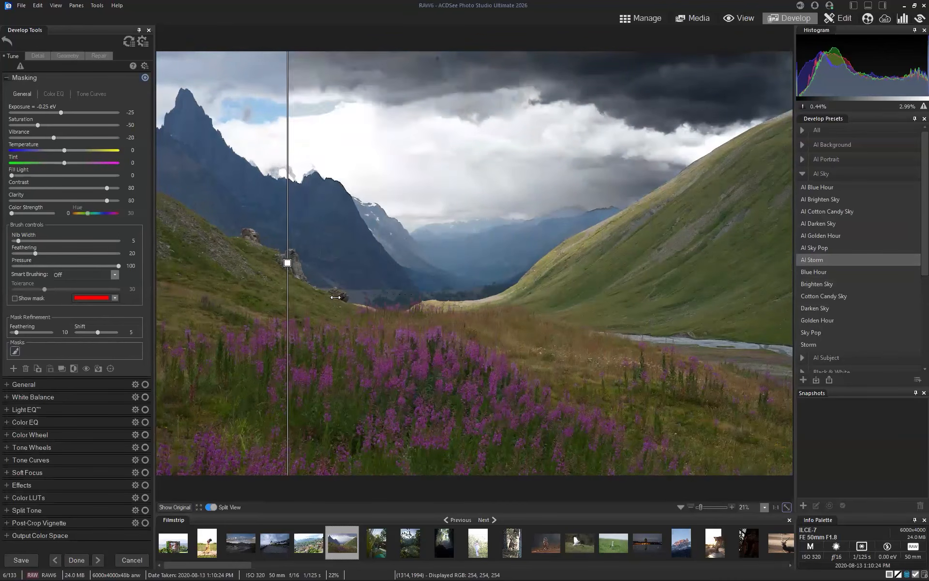
{"action": "left_click", "coordinate": [211, 507]}
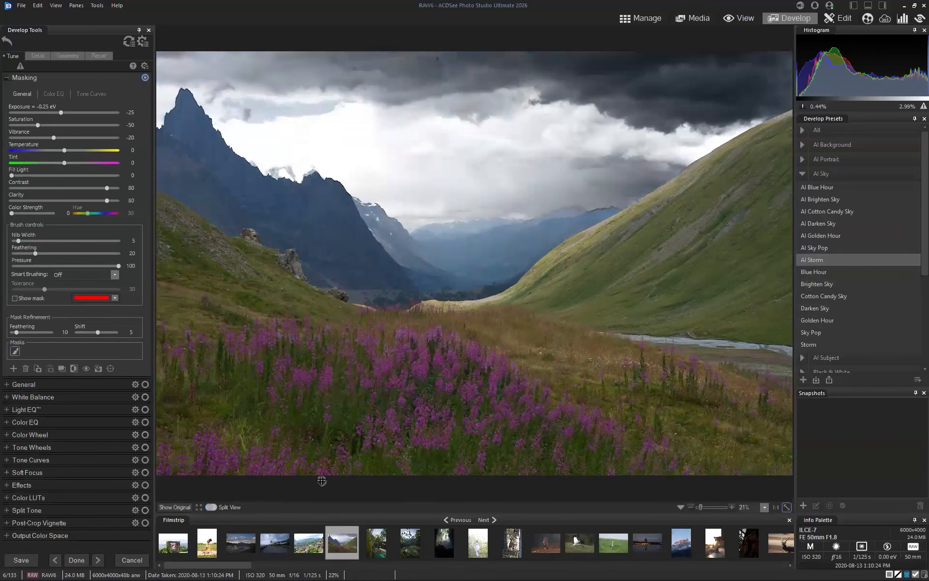
{"action": "mouse_move", "coordinate": [16, 353]}
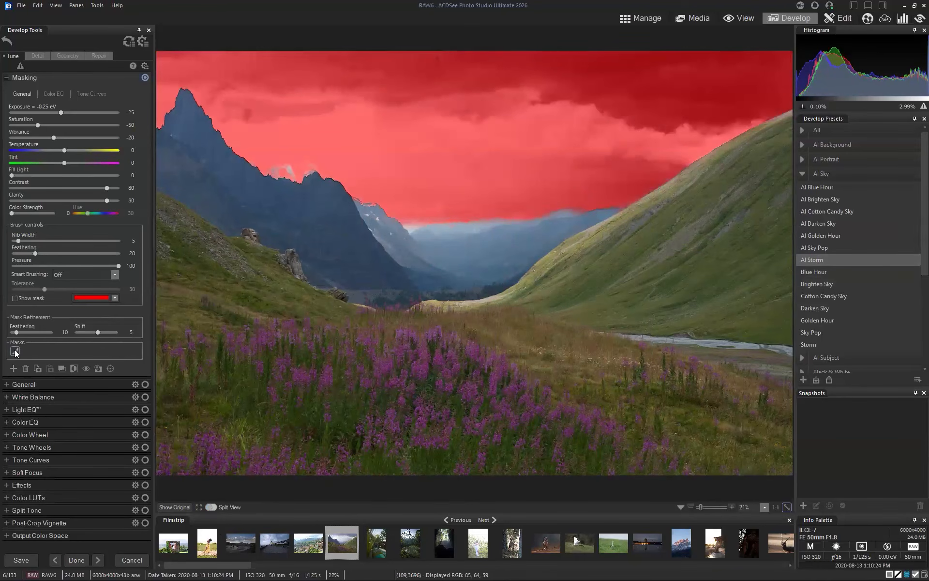
Replace RAW6's AI Storm preset with AI Blue Hour, then reset the adjustments and return to Manage mode
{"action": "left_click", "coordinate": [129, 41]}
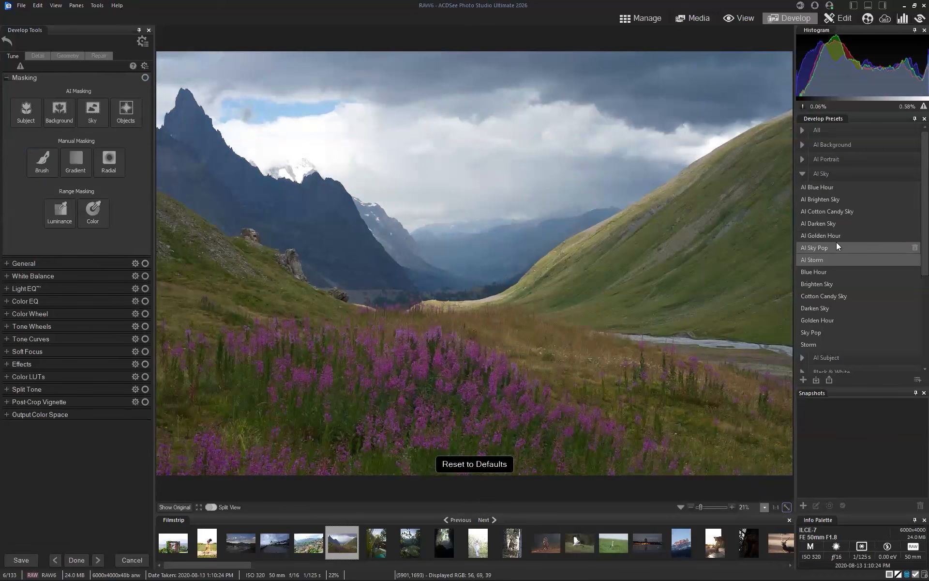
{"action": "left_click", "coordinate": [822, 186]}
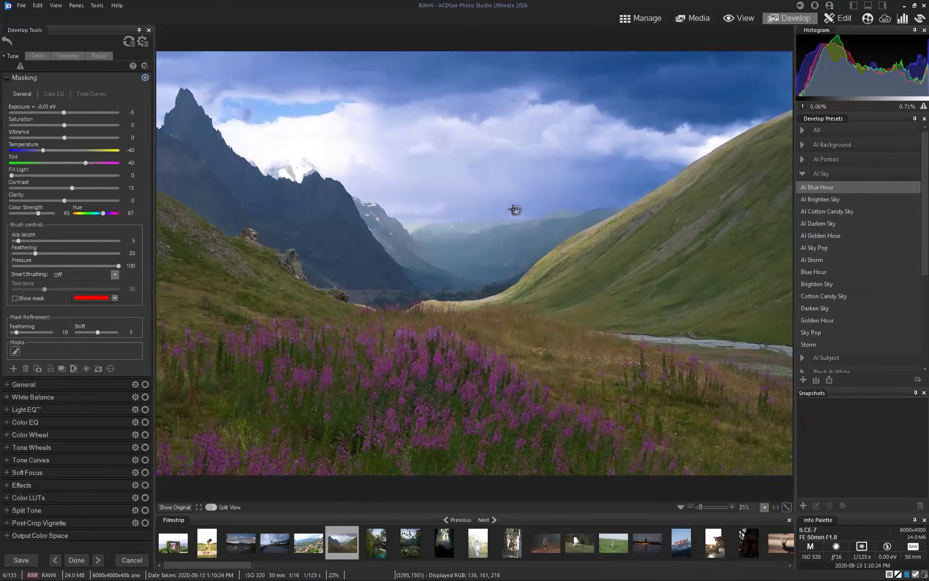
{"action": "left_click", "coordinate": [128, 41]}
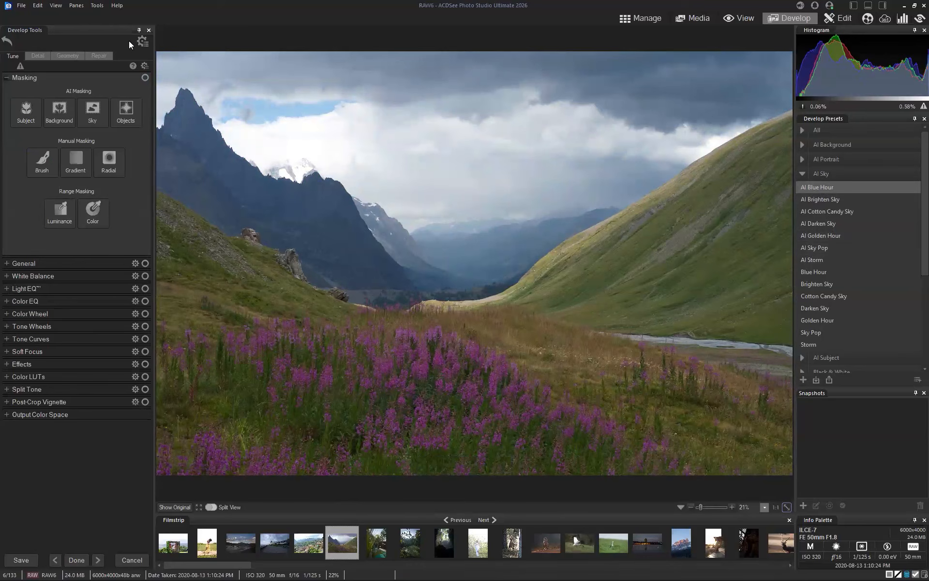
{"action": "left_click", "coordinate": [641, 20]}
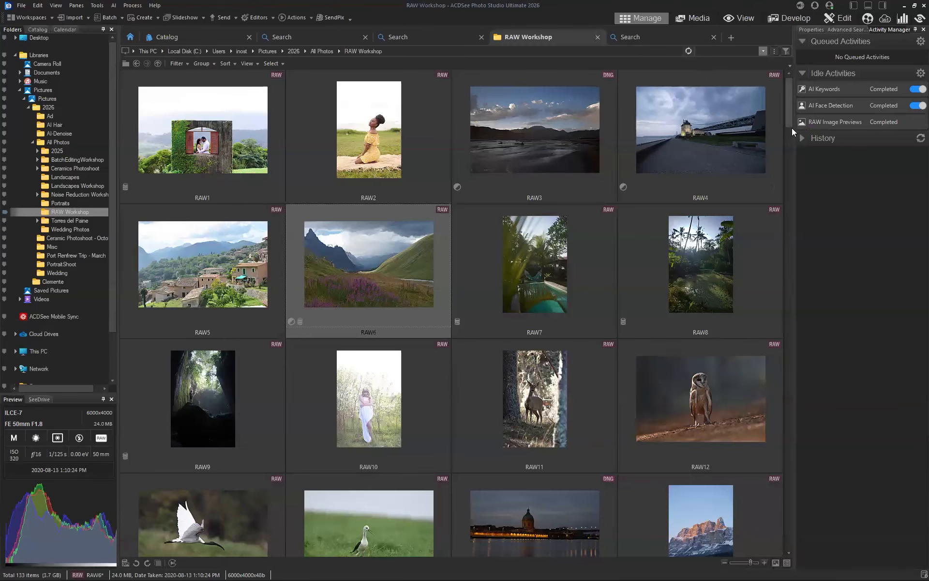
Open portrait RAW64 in Develop mode, look over the AI Portrait presets and return to Manage mode
{"action": "left_click_drag", "start_coordinate": [792, 128], "coordinate": [793, 293]}
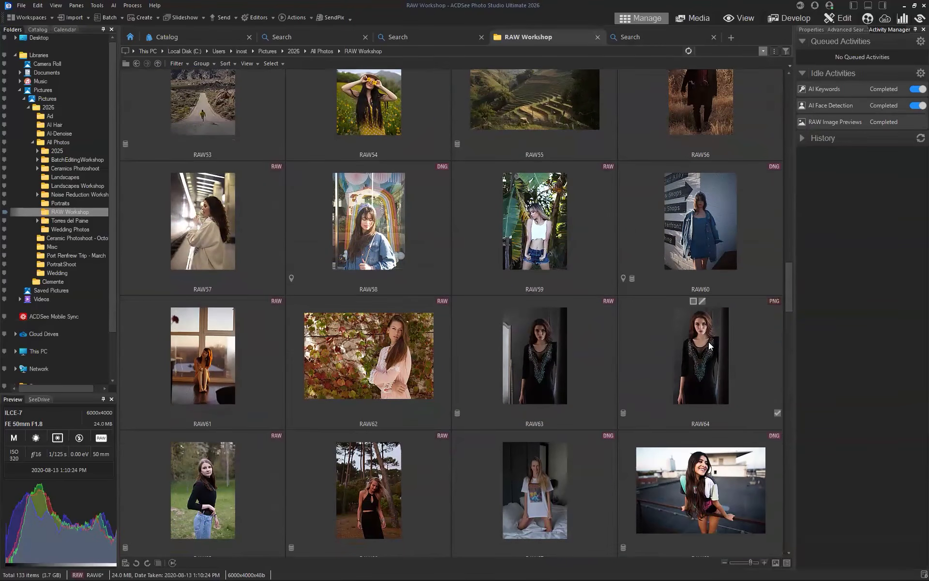
{"action": "left_click", "coordinate": [762, 314]}
{"action": "left_click", "coordinate": [793, 18]}
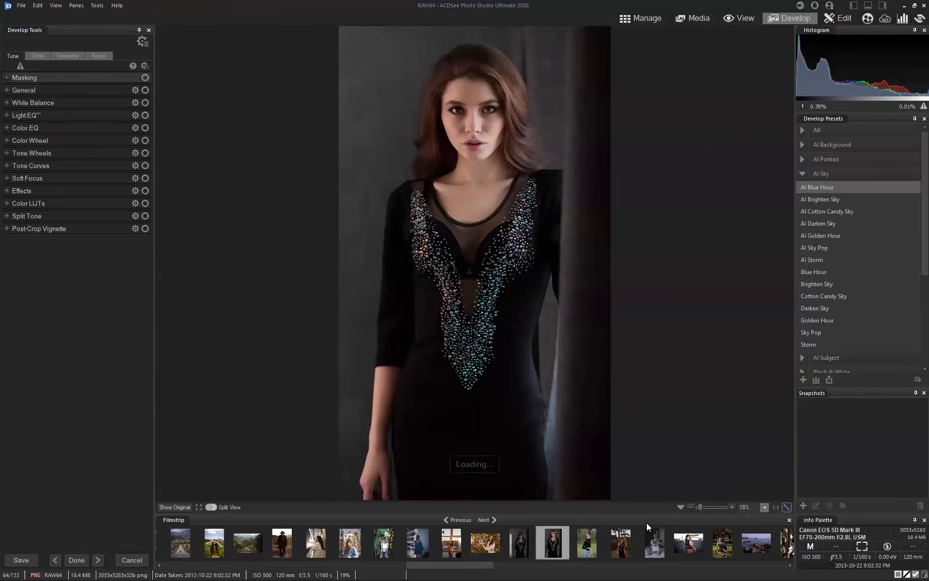
{"action": "left_click", "coordinate": [803, 159]}
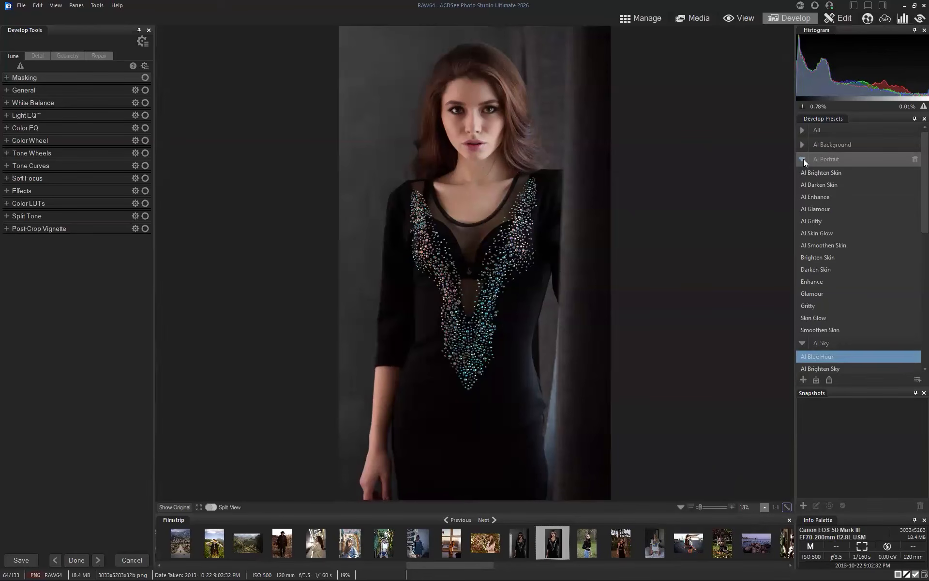
{"action": "left_click", "coordinate": [648, 18]}
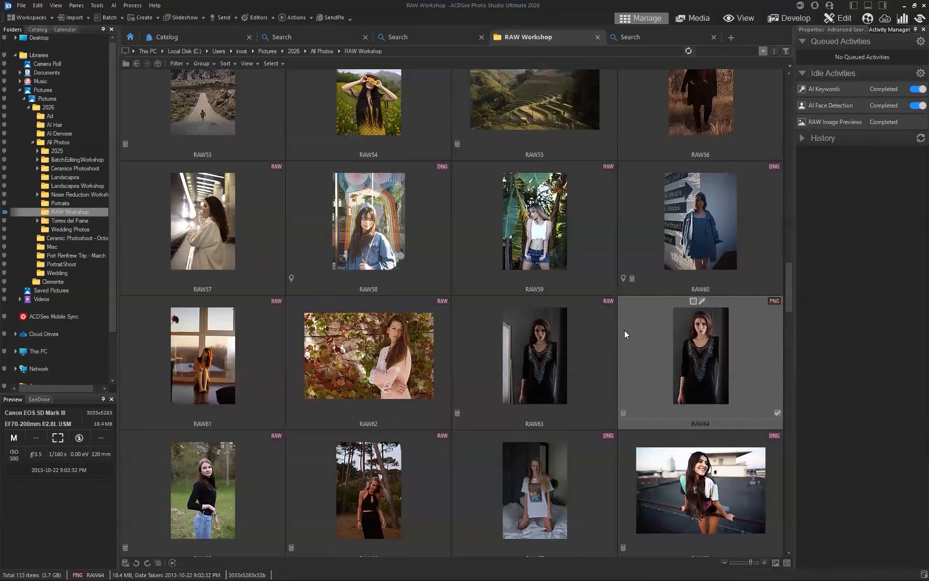
Apply the AI Black & White Background preset to RAW59 in Develop mode and preview its mask
{"action": "left_click", "coordinate": [551, 232]}
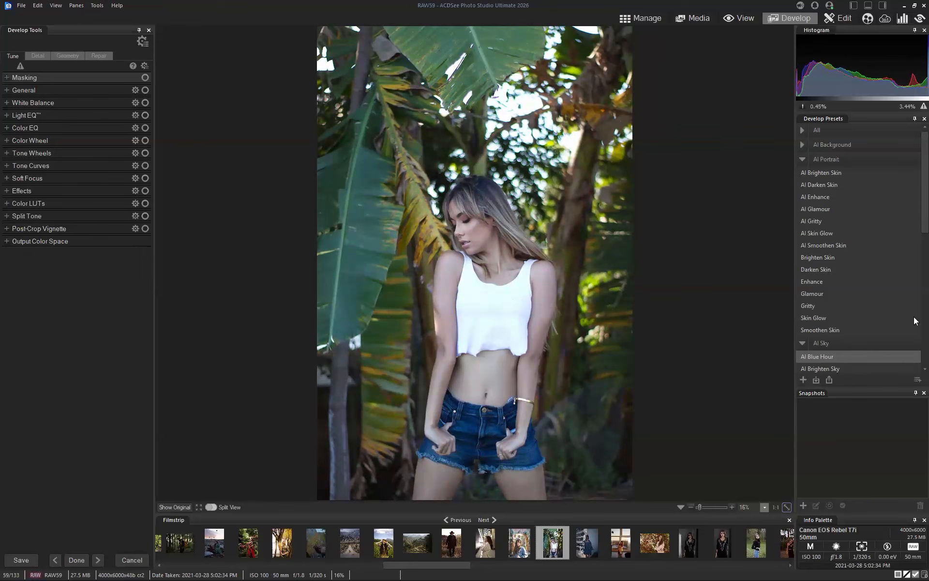
{"action": "left_click", "coordinate": [802, 144]}
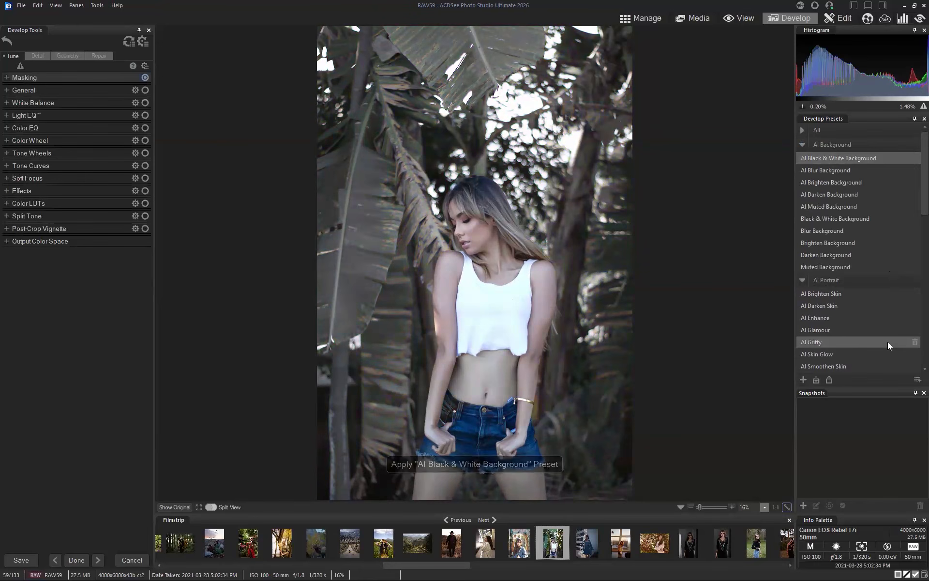
{"action": "left_click", "coordinate": [7, 77]}
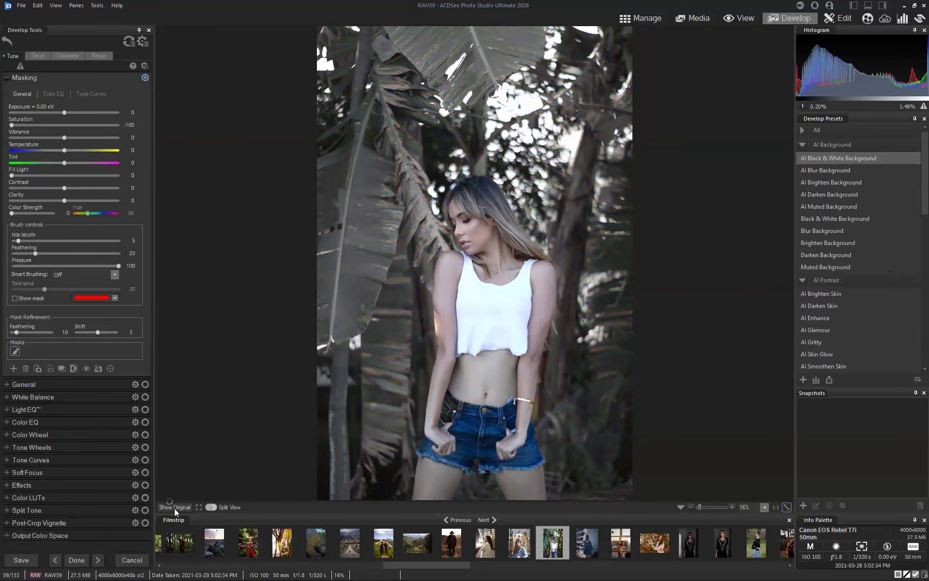
{"action": "mouse_move", "coordinate": [15, 356]}
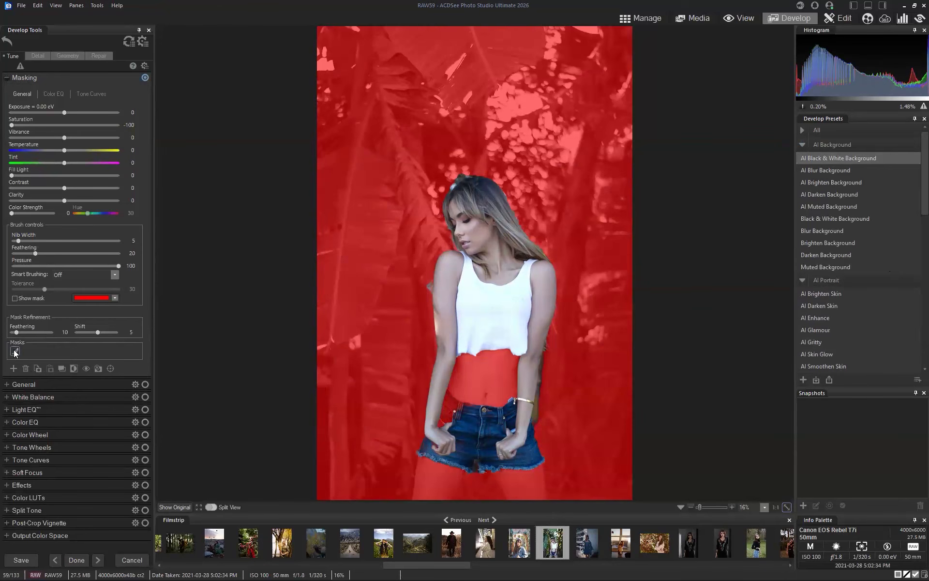
Erase the background mask from the woman's midriff and legs with a nib width of 20 and return to Manage mode
{"action": "scroll", "coordinate": [485, 372], "scroll_direction": "up", "scroll_amount": 7}
{"action": "scroll", "coordinate": [485, 372], "scroll_direction": "up", "scroll_amount": 7}
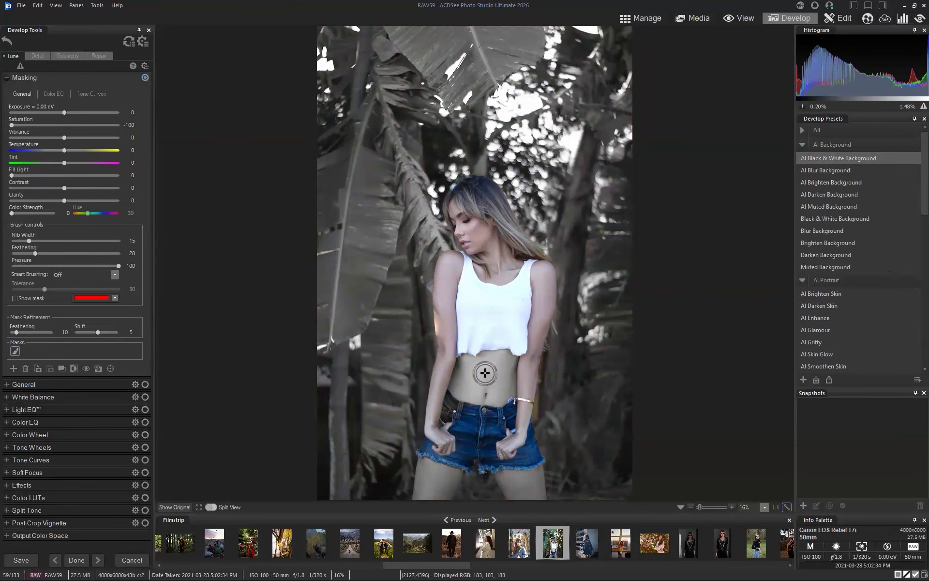
{"action": "left_click", "coordinate": [15, 298]}
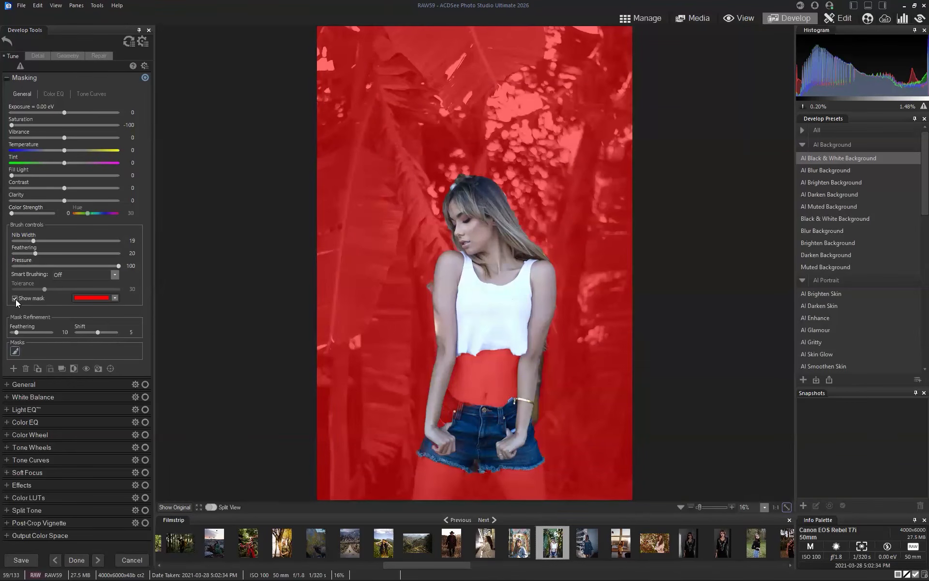
{"action": "scroll", "coordinate": [491, 346], "scroll_direction": "up", "scroll_amount": 1}
{"action": "mouse_move", "coordinate": [480, 425]}
{"action": "left_mouse_down"}
{"action": "mouse_move", "coordinate": [461, 415]}
{"action": "mouse_move", "coordinate": [459, 374]}
{"action": "mouse_move", "coordinate": [446, 426]}
{"action": "mouse_move", "coordinate": [506, 351]}
{"action": "mouse_move", "coordinate": [506, 413]}
{"action": "mouse_move", "coordinate": [508, 358]}
{"action": "left_mouse_up"}
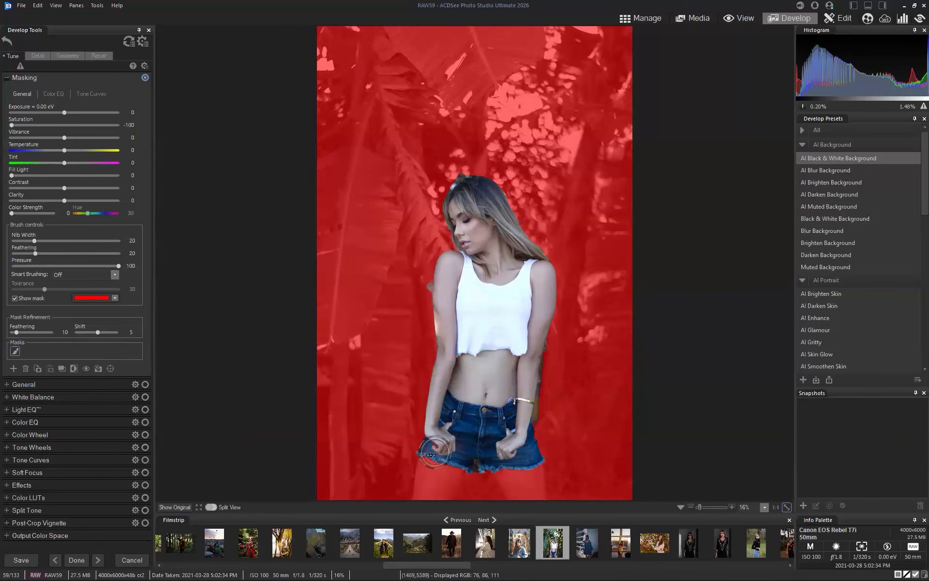
{"action": "mouse_move", "coordinate": [432, 462]}
{"action": "left_mouse_down"}
{"action": "mouse_move", "coordinate": [430, 517]}
{"action": "mouse_move", "coordinate": [451, 463]}
{"action": "mouse_move", "coordinate": [469, 493]}
{"action": "left_mouse_up"}
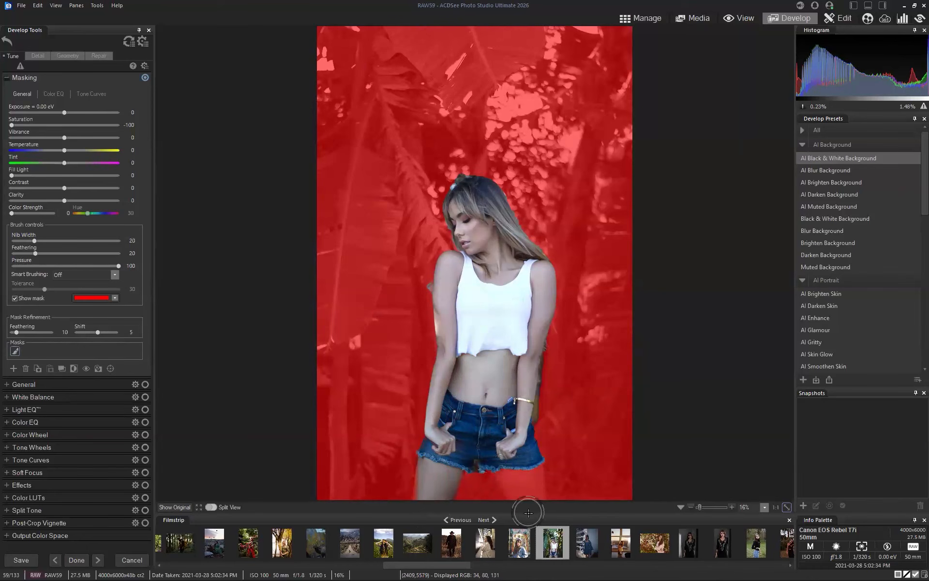
{"action": "mouse_move", "coordinate": [526, 475]}
{"action": "left_mouse_down"}
{"action": "mouse_move", "coordinate": [532, 484]}
{"action": "mouse_move", "coordinate": [530, 467]}
{"action": "mouse_move", "coordinate": [532, 489]}
{"action": "left_mouse_up"}
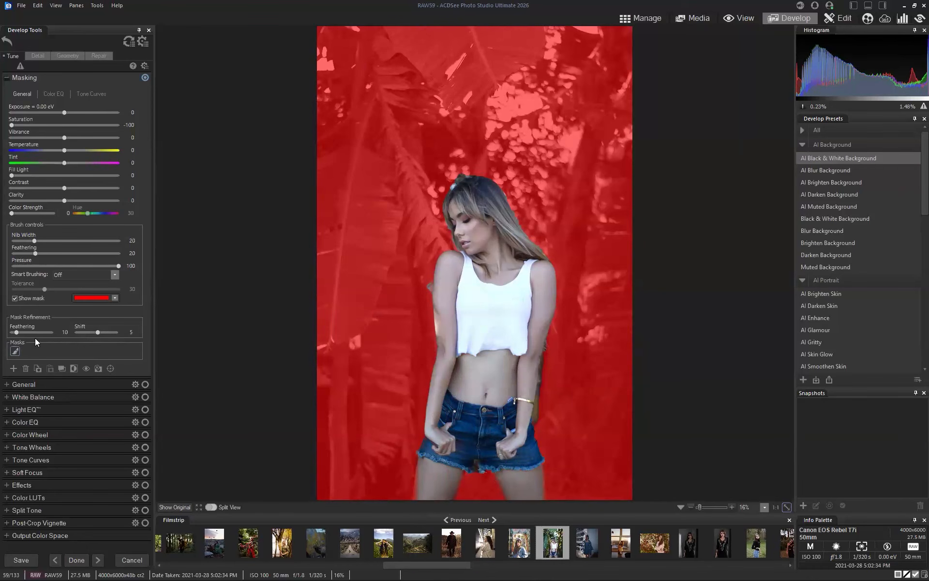
{"action": "left_click", "coordinate": [15, 298]}
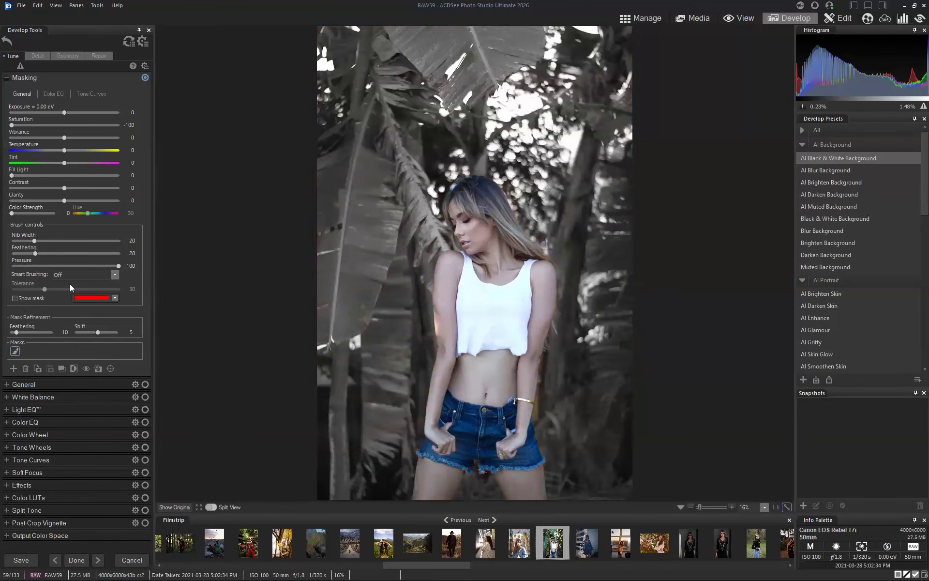
{"action": "left_click", "coordinate": [646, 18]}
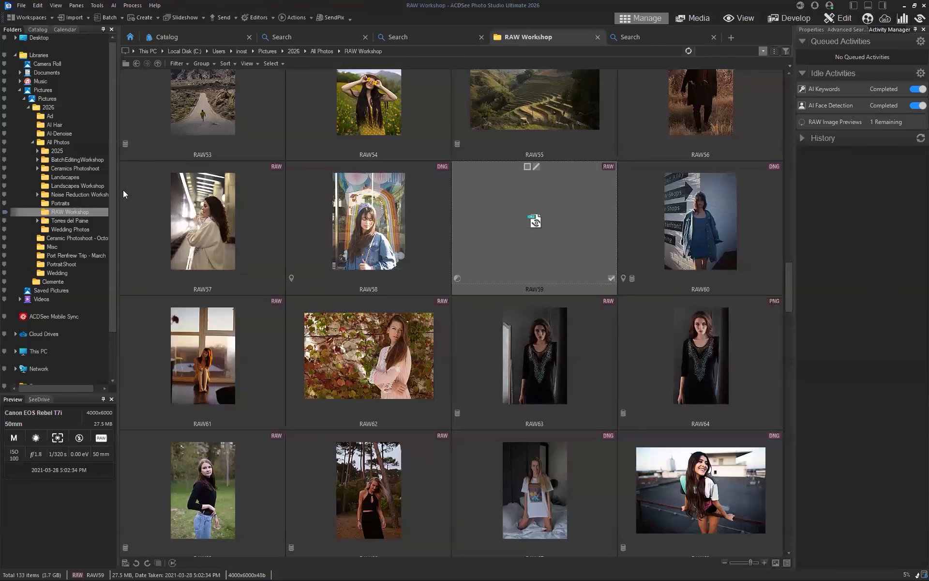
Open the PortraitShoot folder and look through its JPG and RAW portraits
{"action": "left_click", "coordinate": [57, 265]}
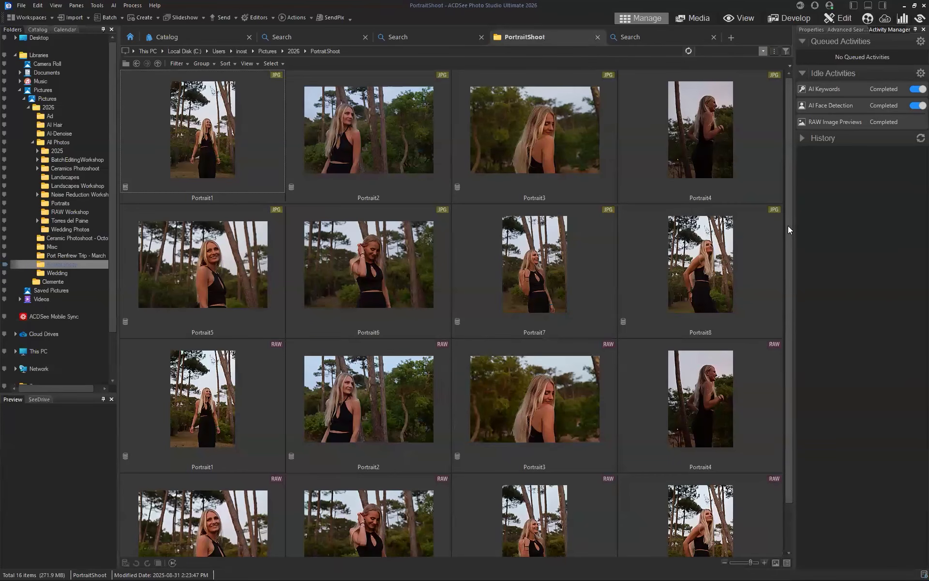
{"action": "scroll", "coordinate": [792, 348], "scroll_direction": "down", "scroll_amount": 2}
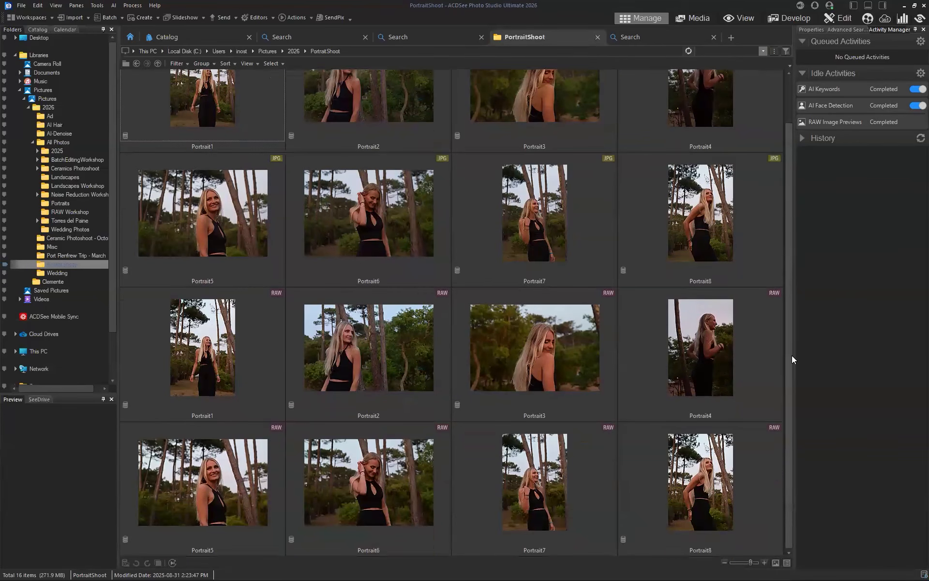
{"action": "scroll", "coordinate": [791, 356], "scroll_direction": "up", "scroll_amount": 2}
{"action": "left_click", "coordinate": [220, 125]}
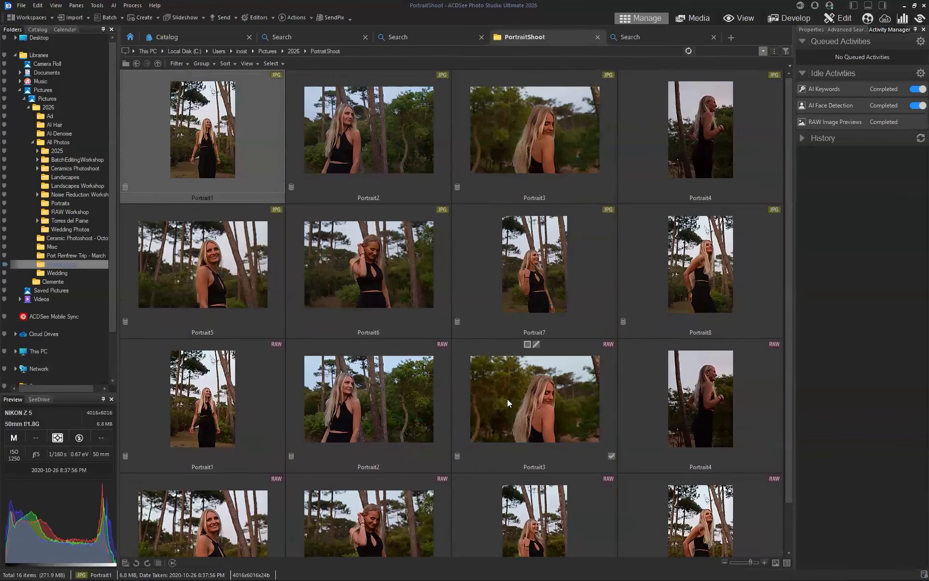
{"action": "right_click", "coordinate": [255, 149]}
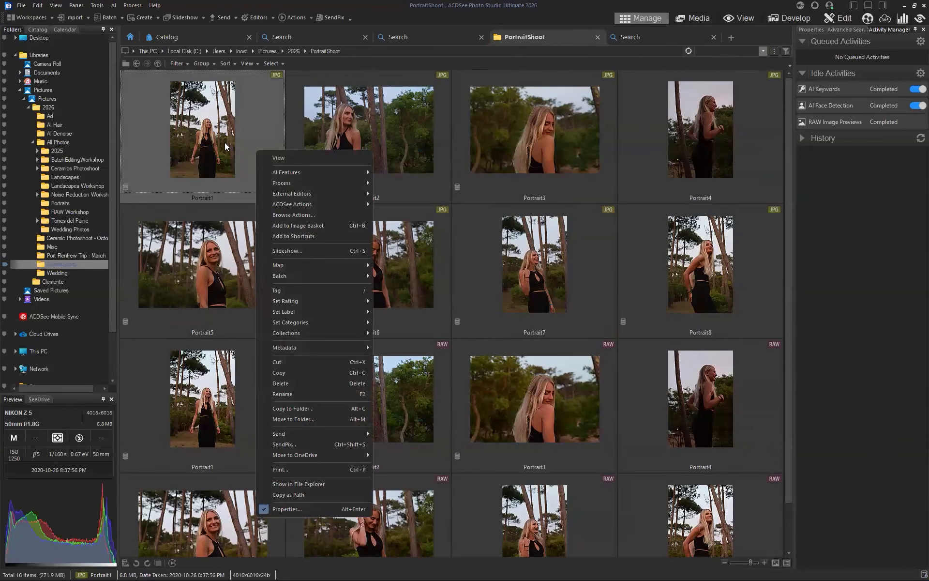
{"action": "key", "text": "Escape"}
Apply the AI Black & White Background preset to all photos in the PortraitShoot folder
{"action": "scroll", "coordinate": [218, 126], "scroll_direction": "down", "scroll_amount": 1}
{"action": "key", "text": "ctrl+a"}
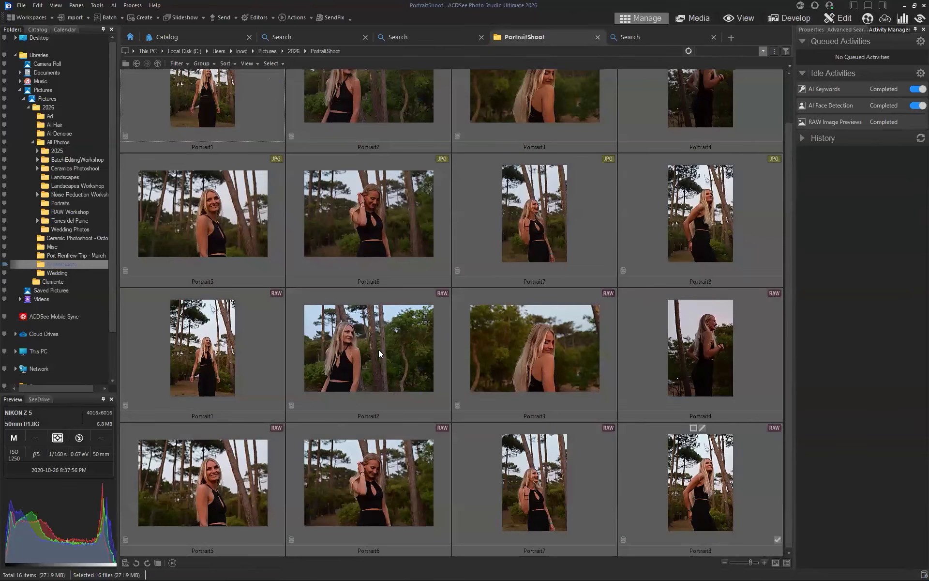
{"action": "scroll", "coordinate": [209, 100], "scroll_direction": "up", "scroll_amount": 1}
{"action": "right_click", "coordinate": [208, 97]}
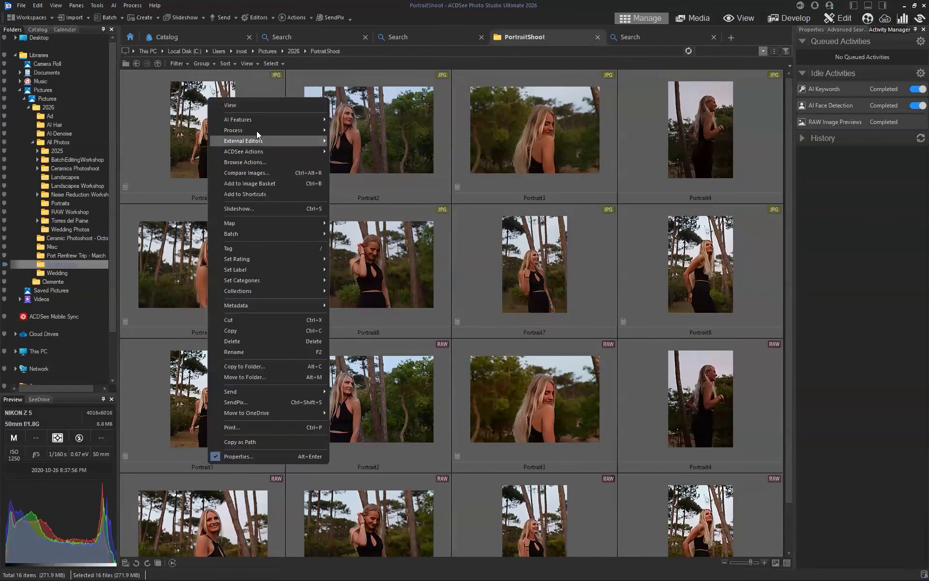
{"action": "mouse_move", "coordinate": [256, 130]}
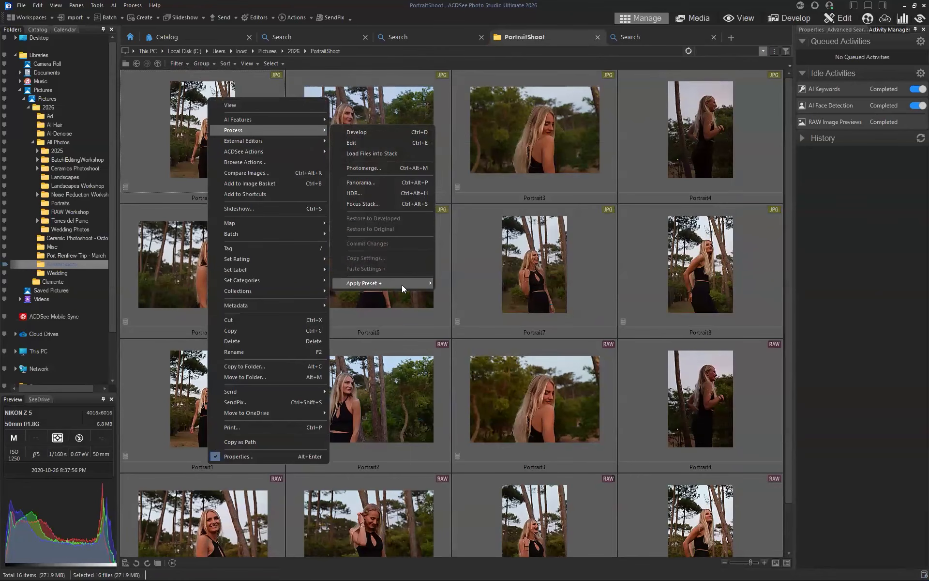
{"action": "mouse_move", "coordinate": [402, 285]}
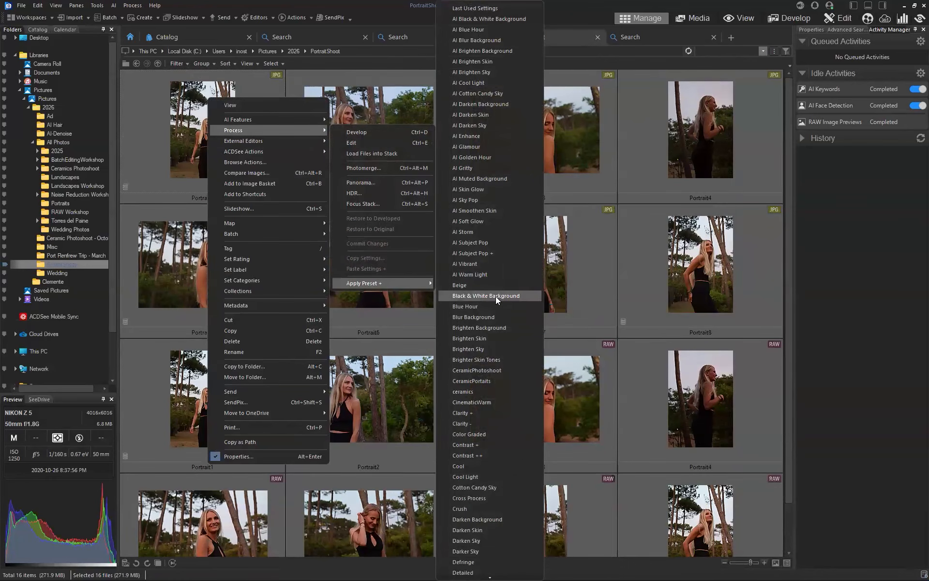
{"action": "left_click", "coordinate": [511, 19]}
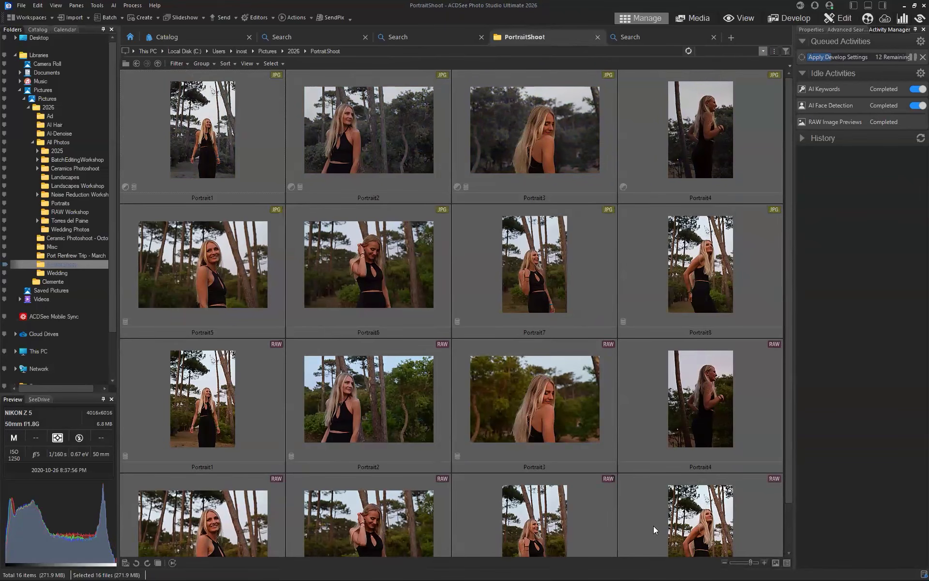
{"action": "right_click", "coordinate": [375, 144]}
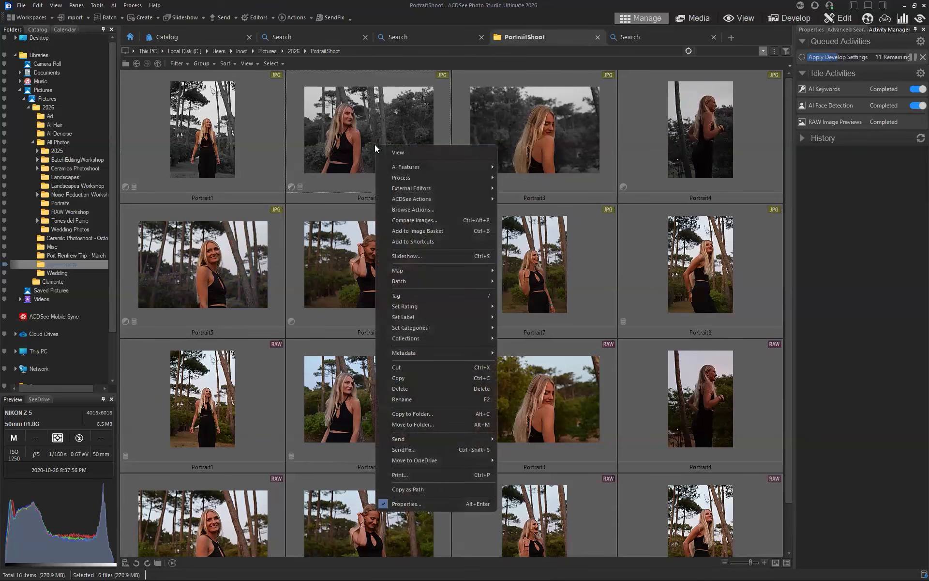
{"action": "mouse_move", "coordinate": [425, 167]}
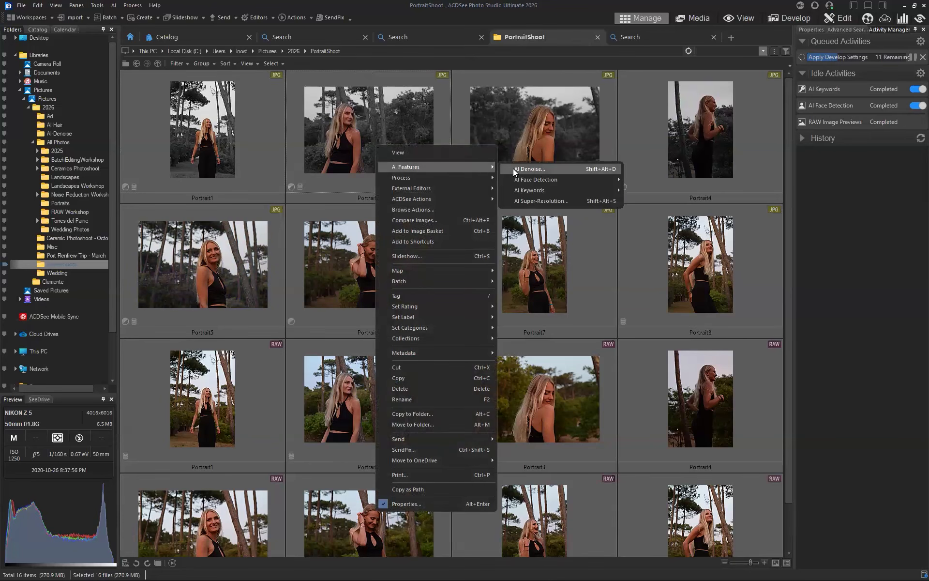
{"action": "left_click", "coordinate": [534, 168]}
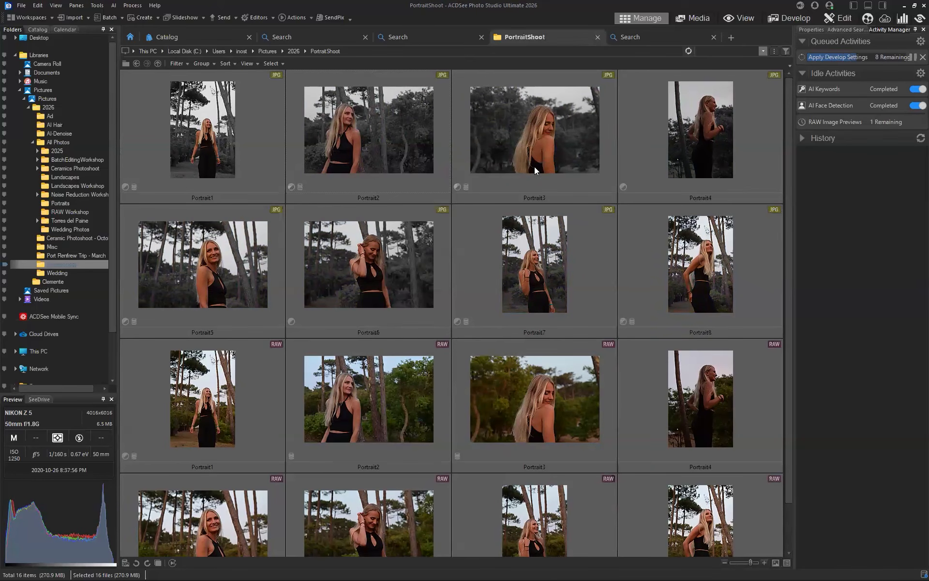
{"action": "left_click", "coordinate": [253, 137]}
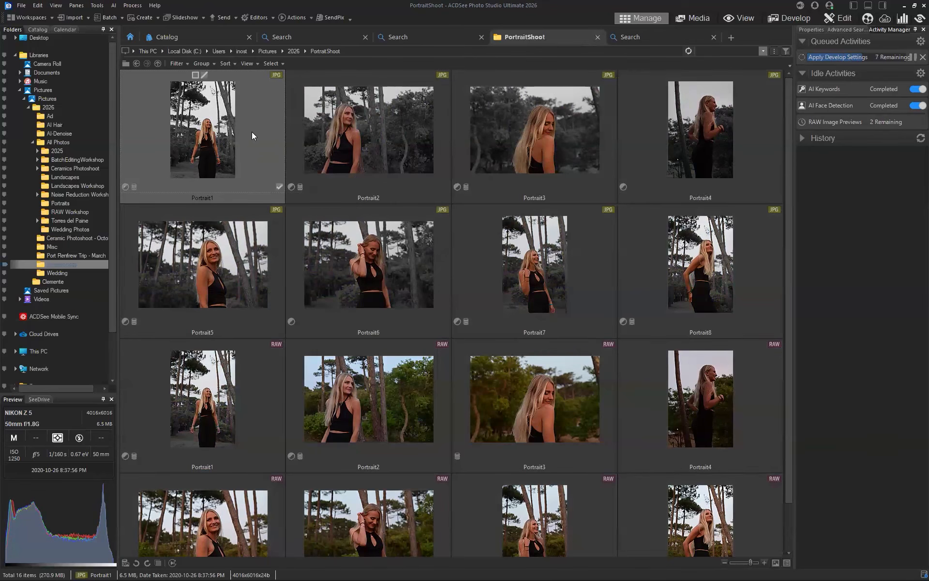
{"action": "right_click", "coordinate": [229, 133]}
{"action": "mouse_move", "coordinate": [294, 156]}
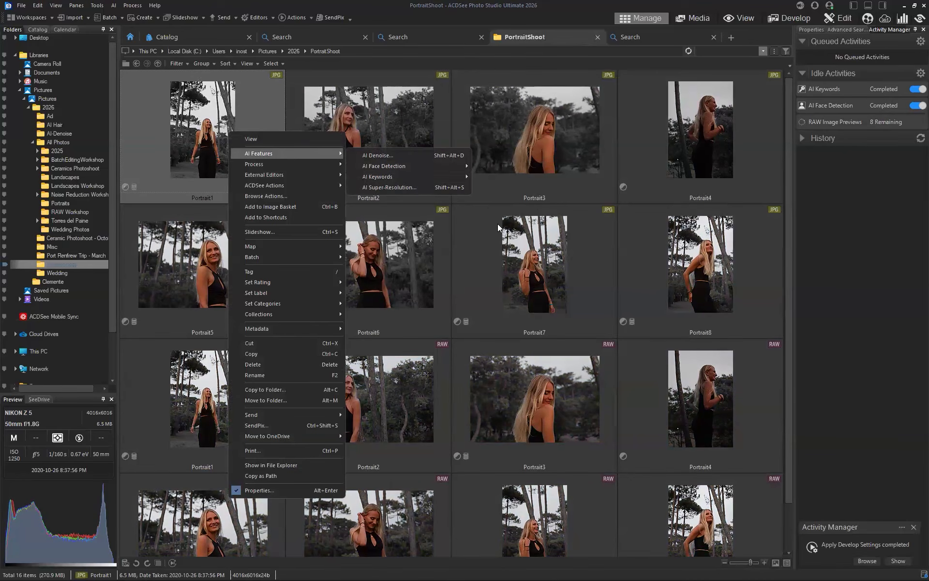
{"action": "key", "text": "Escape"}
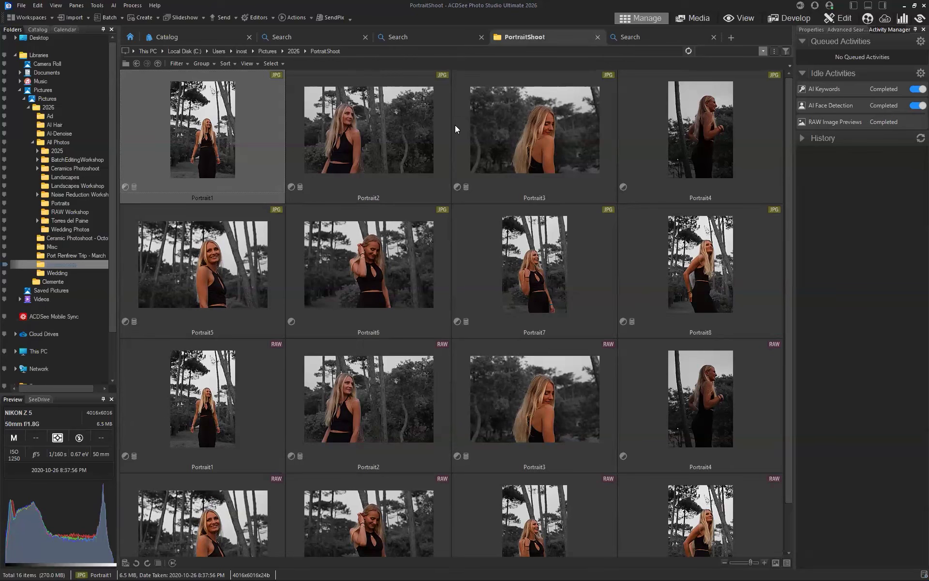
Review the black-and-white backgrounds of Portrait1 through Portrait5 in View mode and compare Portrait5 with its original
{"action": "left_click", "coordinate": [535, 281]}
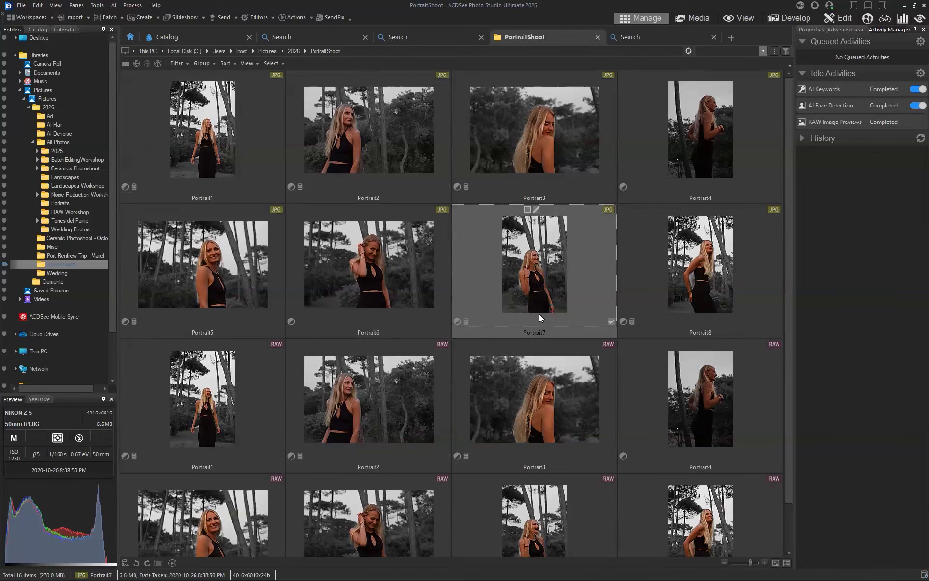
{"action": "left_click", "coordinate": [233, 130]}
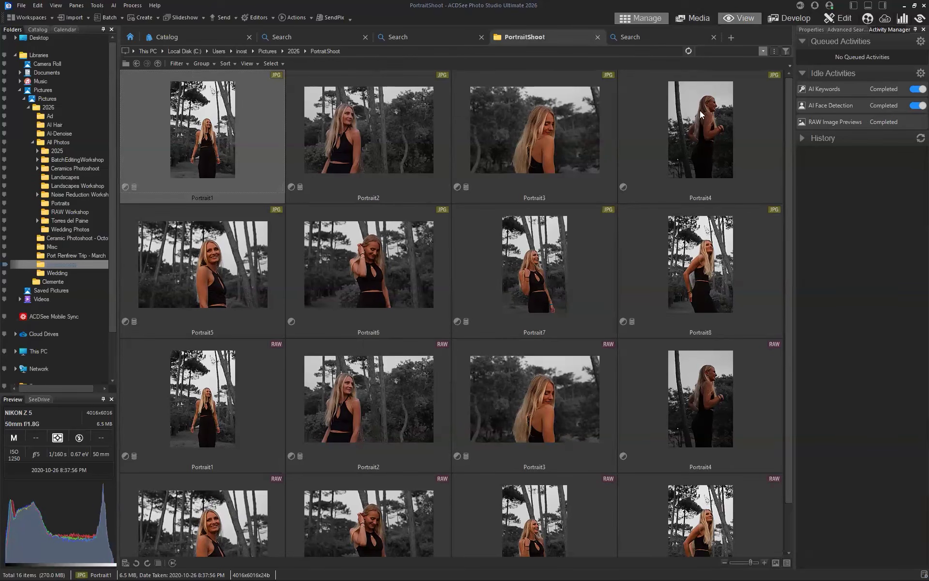
{"action": "key", "text": "Return"}
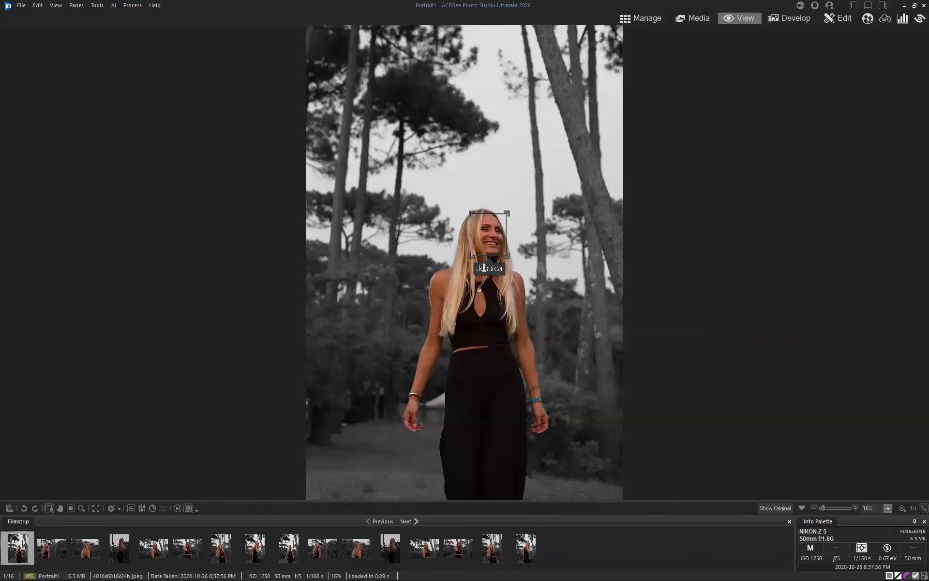
{"action": "left_click", "coordinate": [53, 544]}
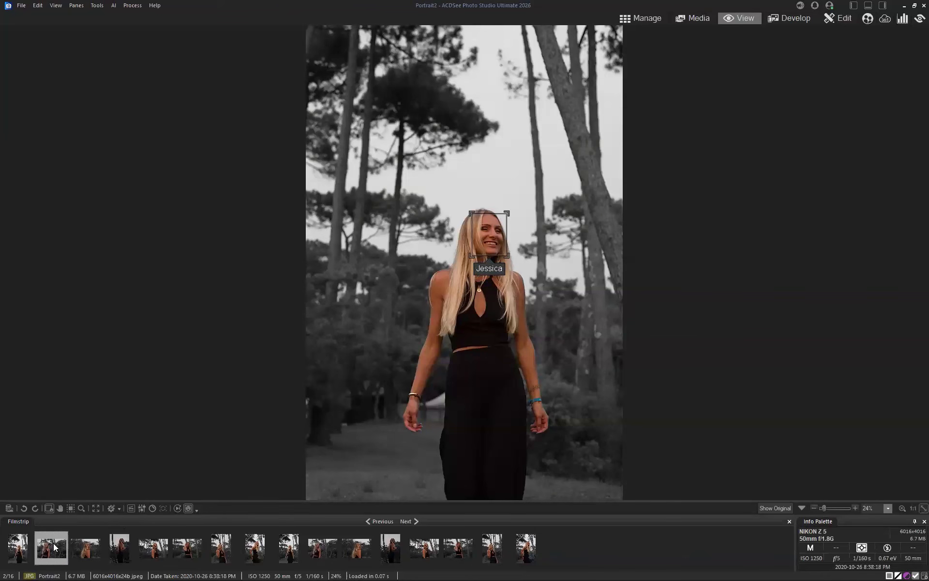
{"action": "left_click", "coordinate": [86, 547]}
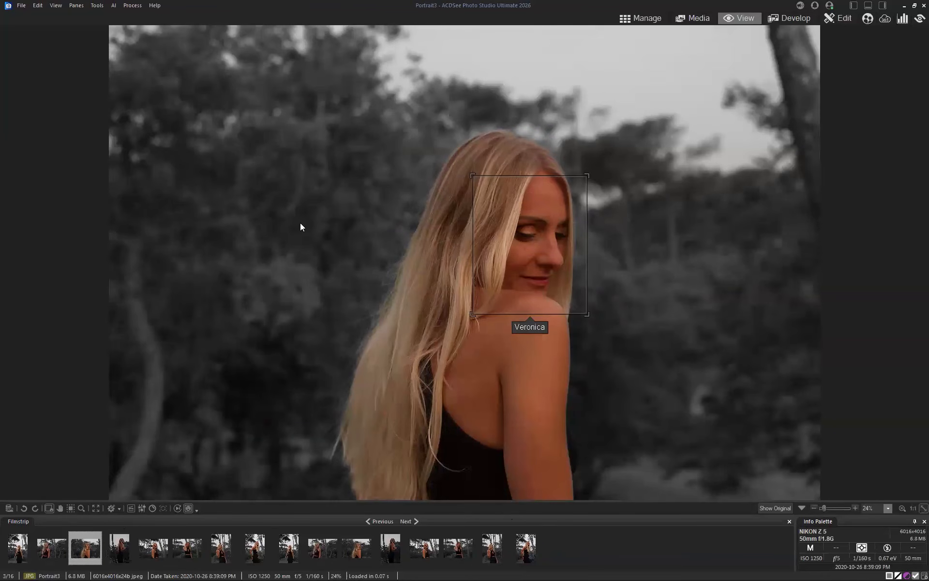
{"action": "left_click", "coordinate": [55, 546]}
{"action": "left_click", "coordinate": [94, 548]}
{"action": "left_click", "coordinate": [121, 547]}
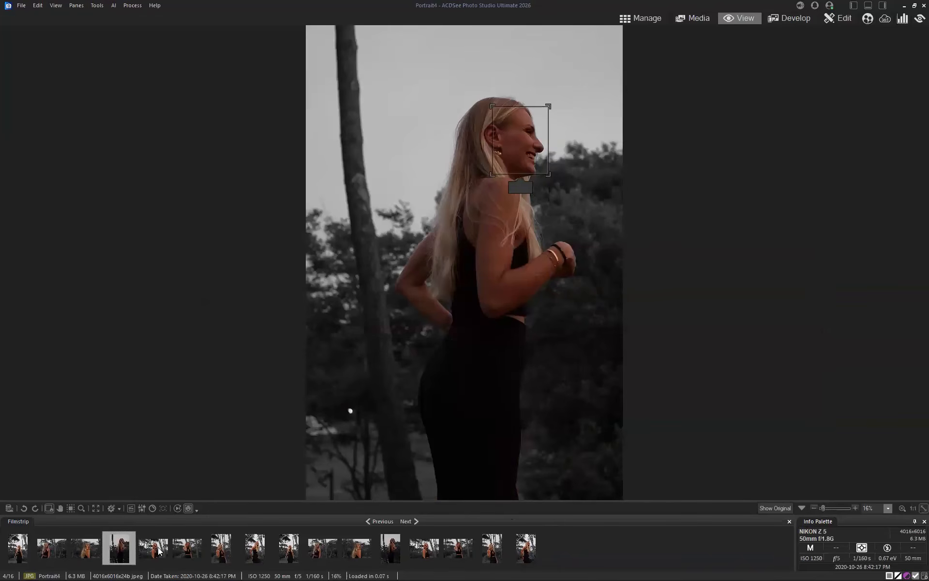
{"action": "left_click", "coordinate": [160, 549]}
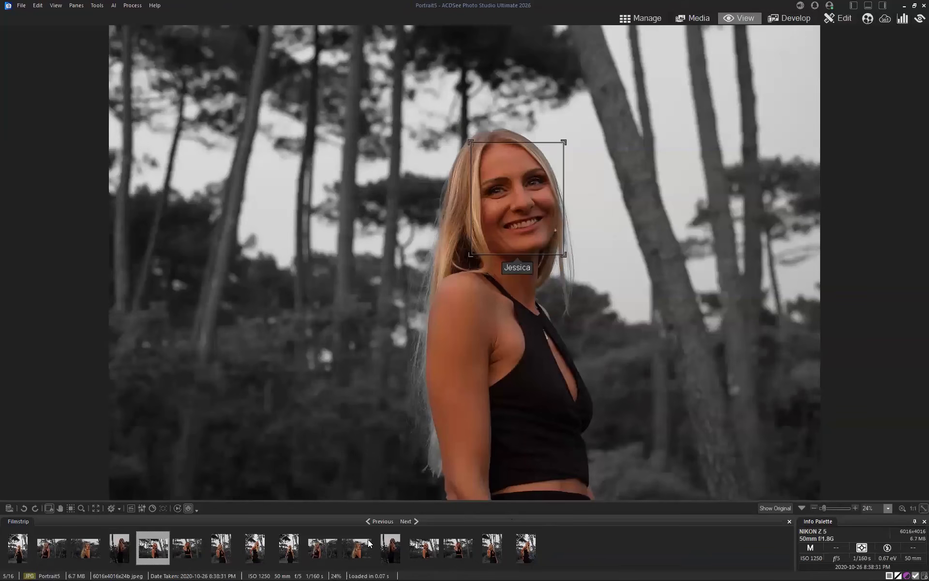
{"action": "left_click", "coordinate": [770, 506]}
Examine Portrait6 through Portrait8 and the RAW version of Portrait1, and return to Manage mode
{"action": "left_click", "coordinate": [192, 549]}
{"action": "left_click", "coordinate": [228, 554]}
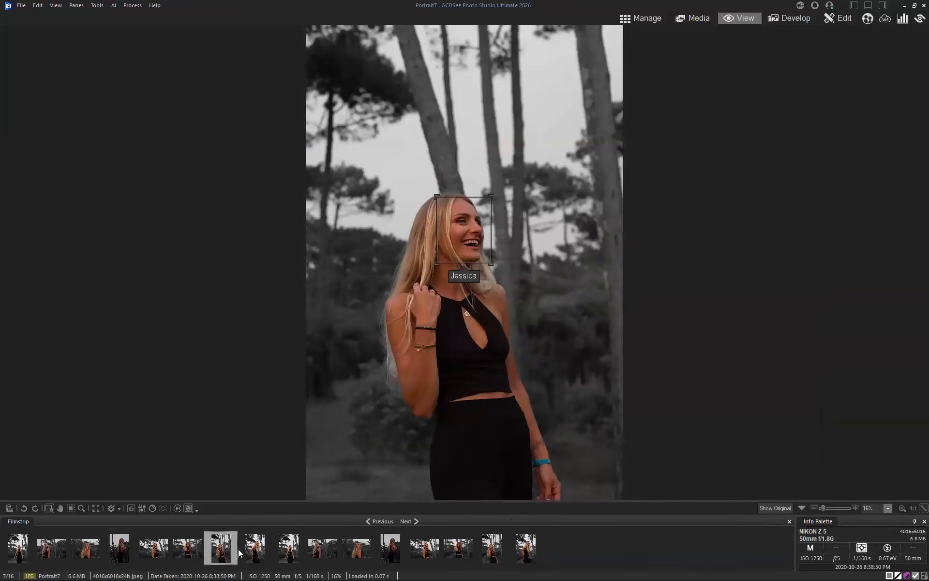
{"action": "left_click", "coordinate": [253, 554]}
{"action": "left_click", "coordinate": [294, 551]}
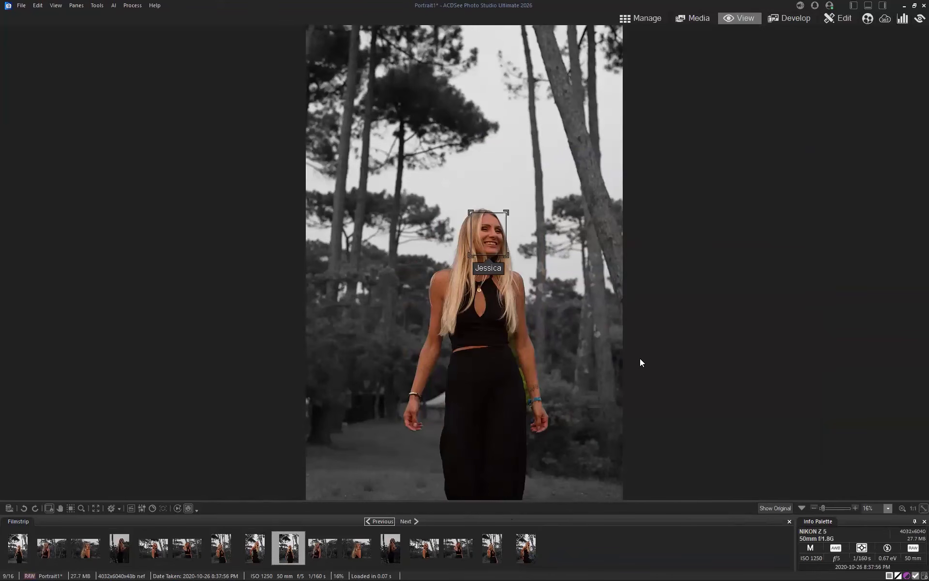
{"action": "left_click", "coordinate": [639, 20]}
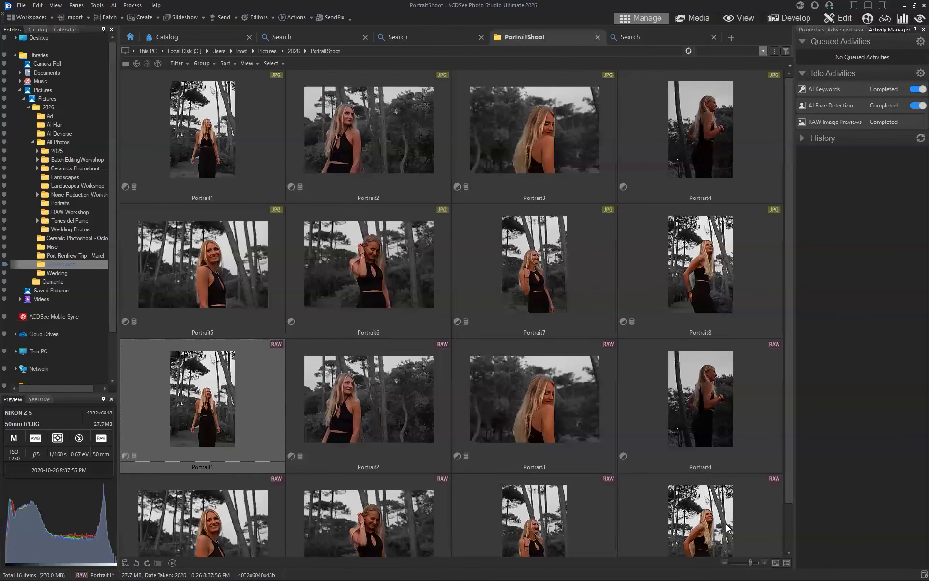